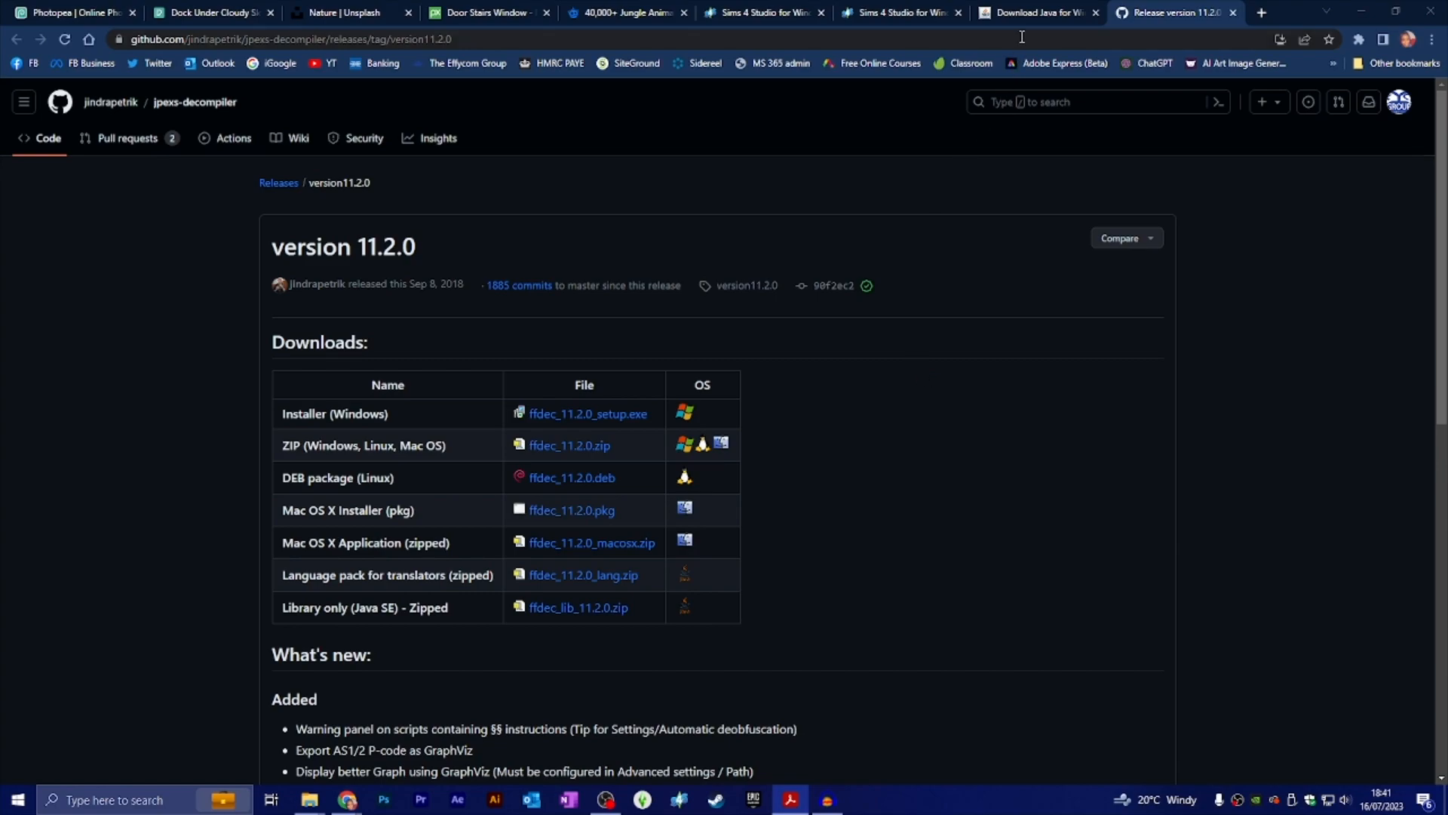
# Step: Look over the Java for Windows download page and the JPEXS decompiler version 11.2.0 release page on GitHub
pyautogui.click(1036, 15)
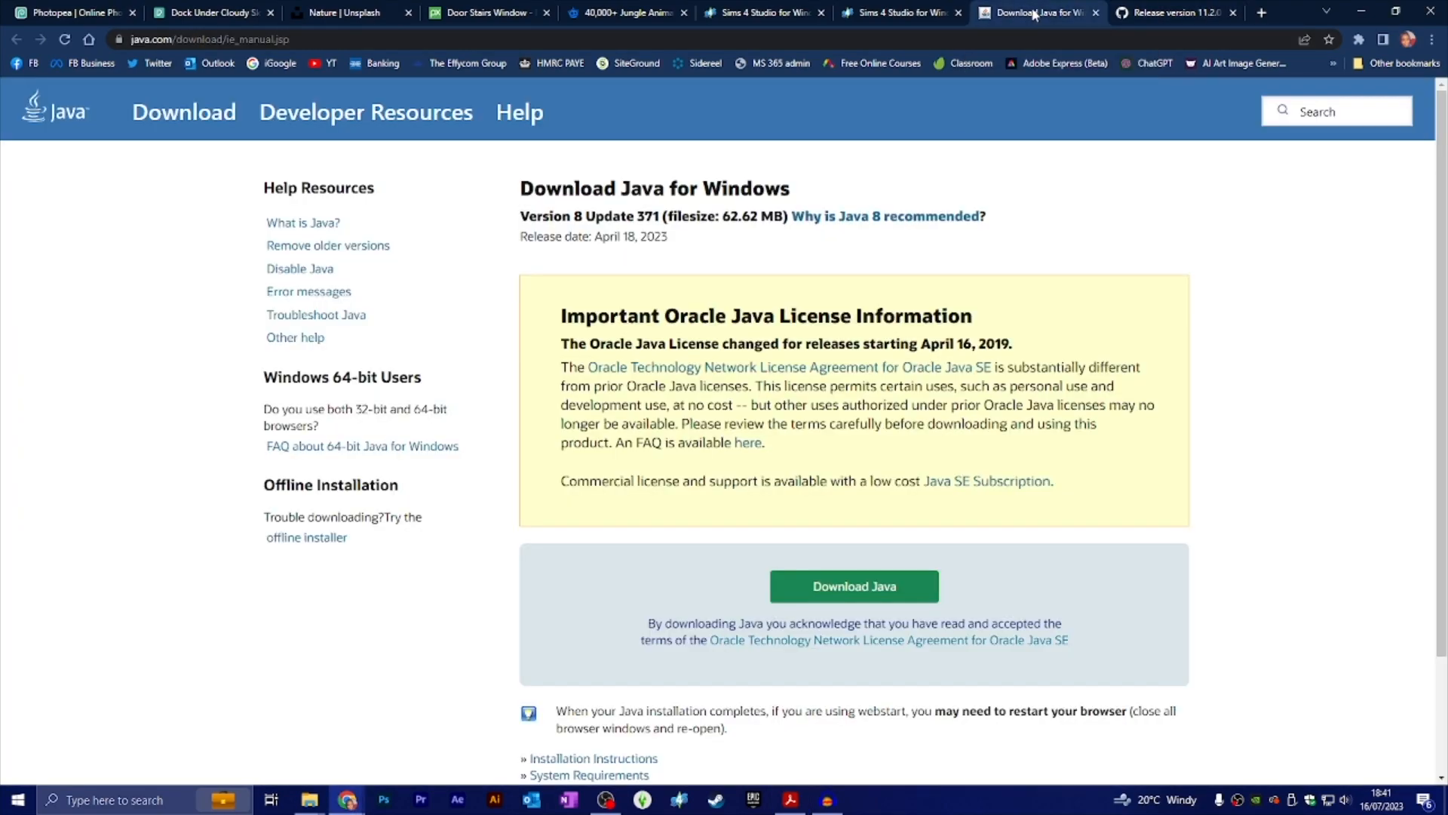
pyautogui.click(1158, 13)
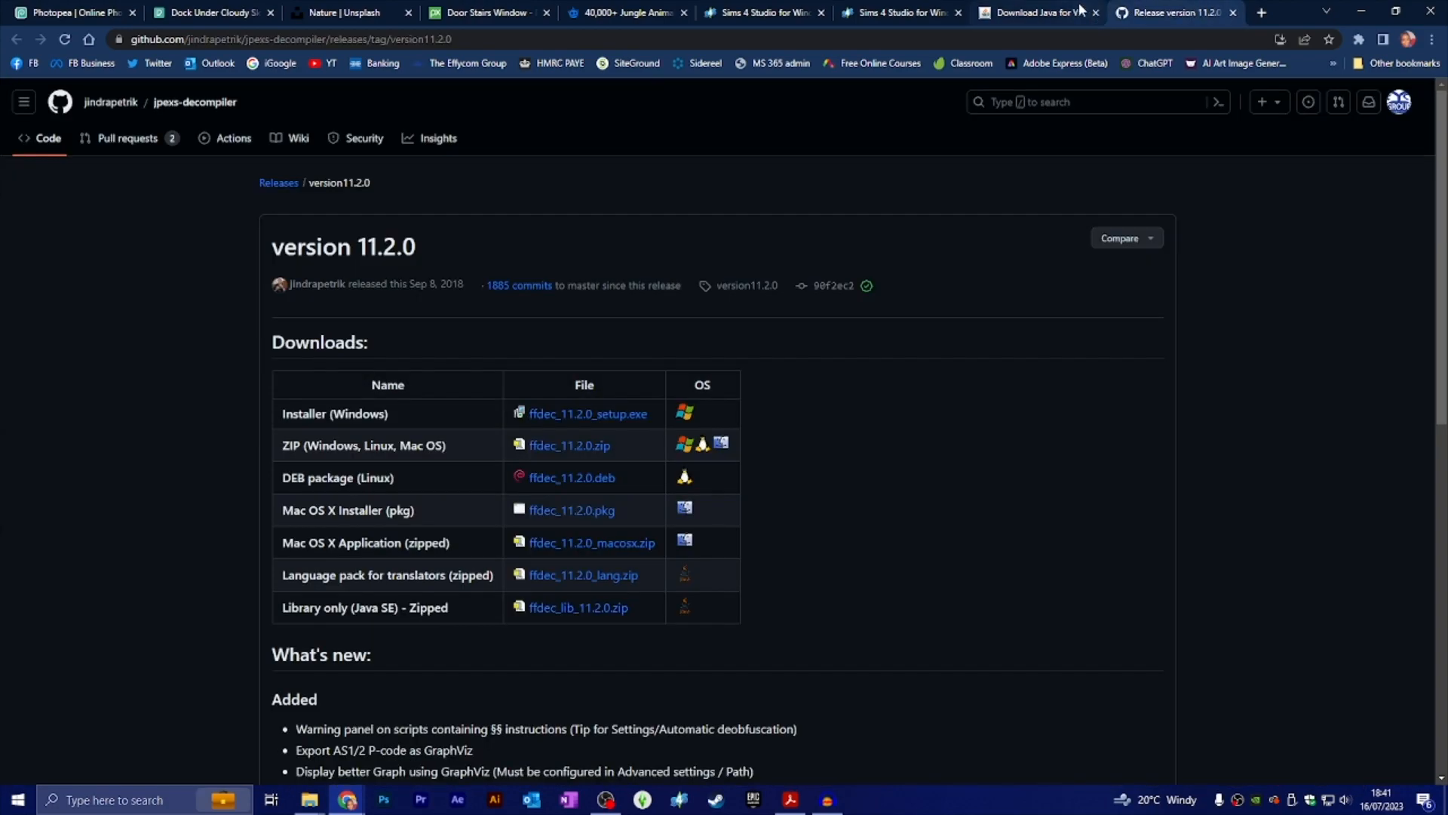
pyautogui.moveTo(1049, 6)
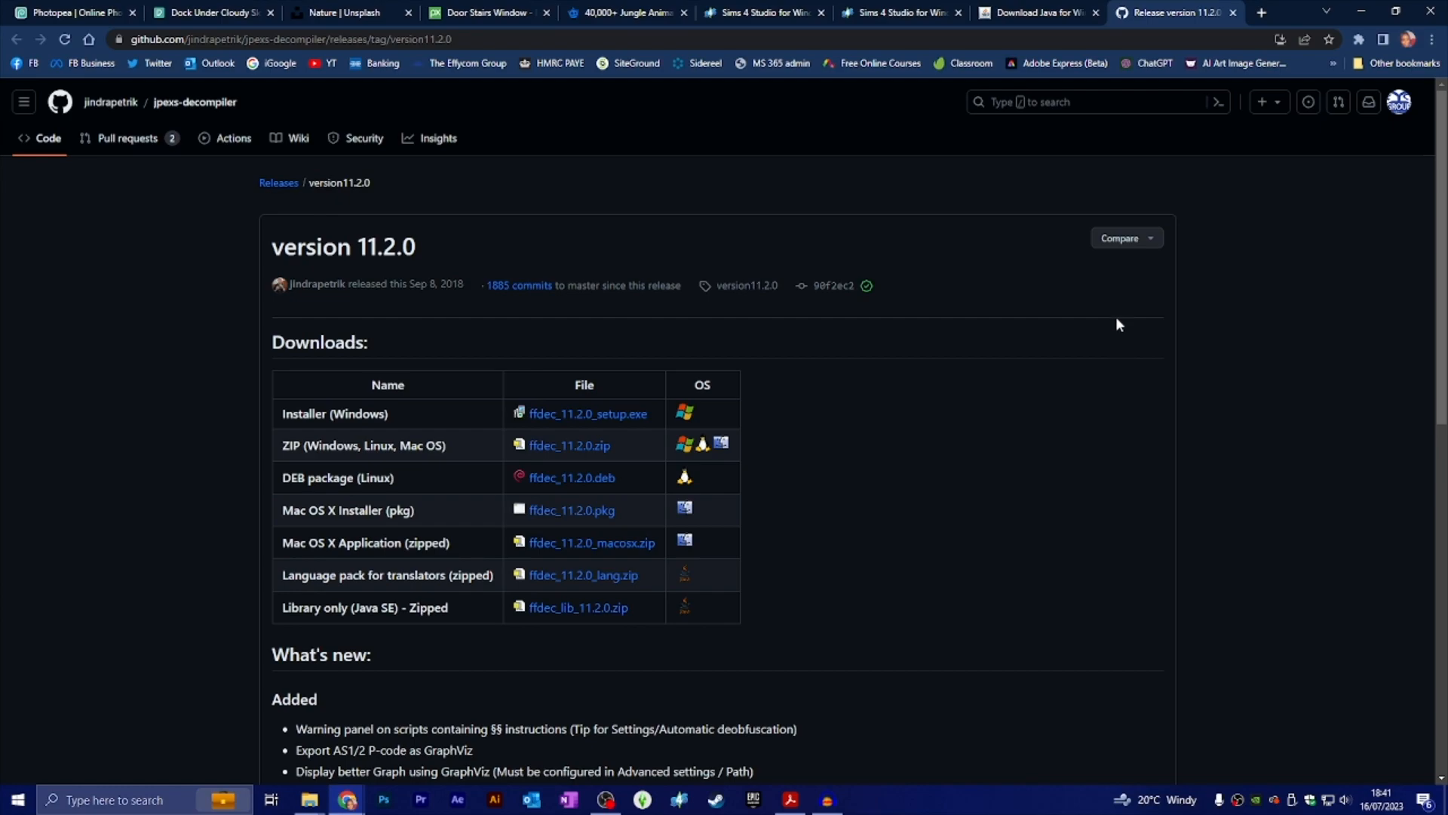
pyautogui.click(1043, 12)
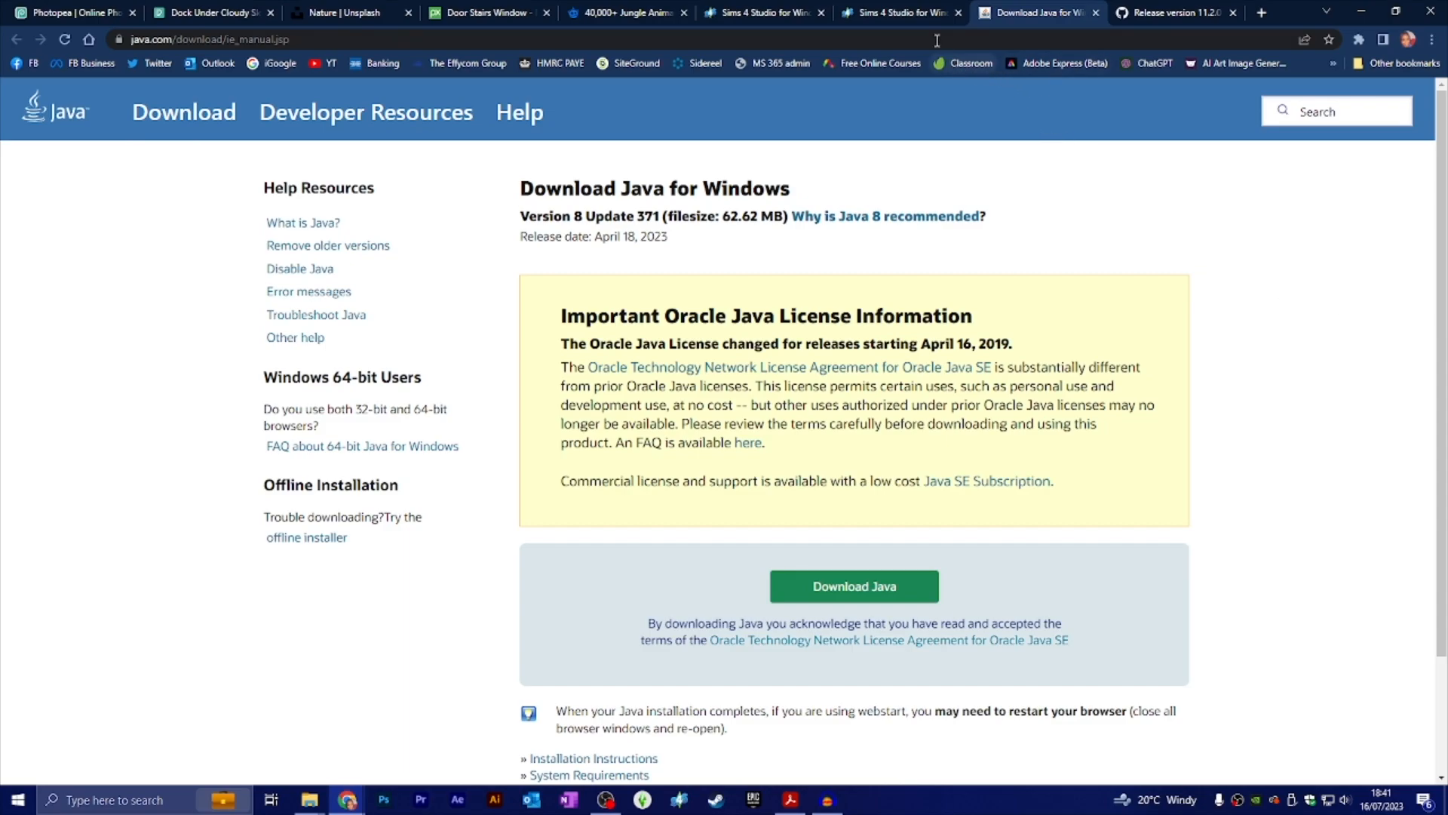
# Step: Review the Sims 4 Studio for Windows 3.2.0.6 (Star) open beta page, including its system requirements, download links and new features
pyautogui.click(901, 9)
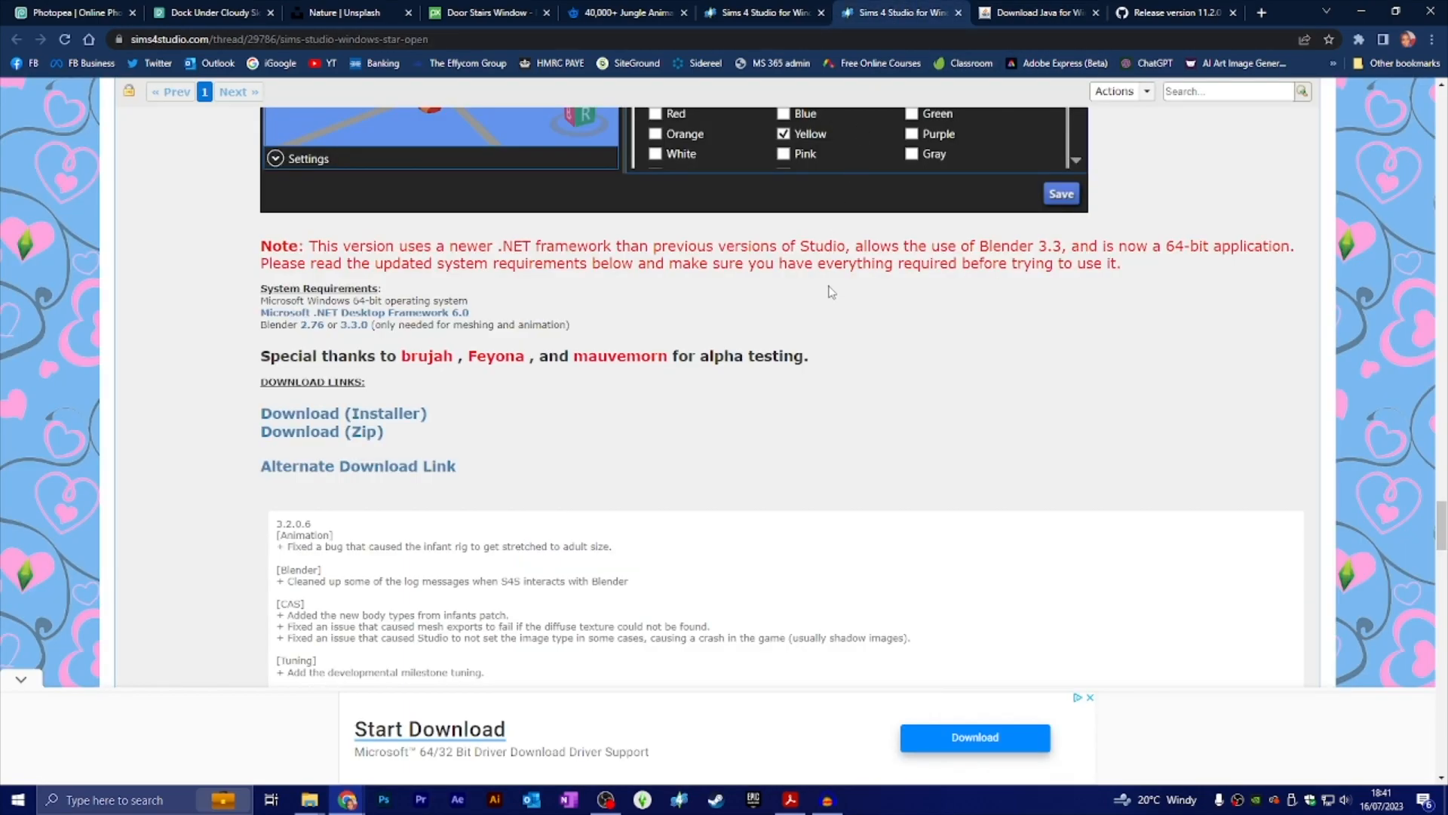
pyautogui.scroll(12, 831, 291)
pyautogui.scroll(-16, 831, 256)
pyautogui.scroll(6, 498, 383)
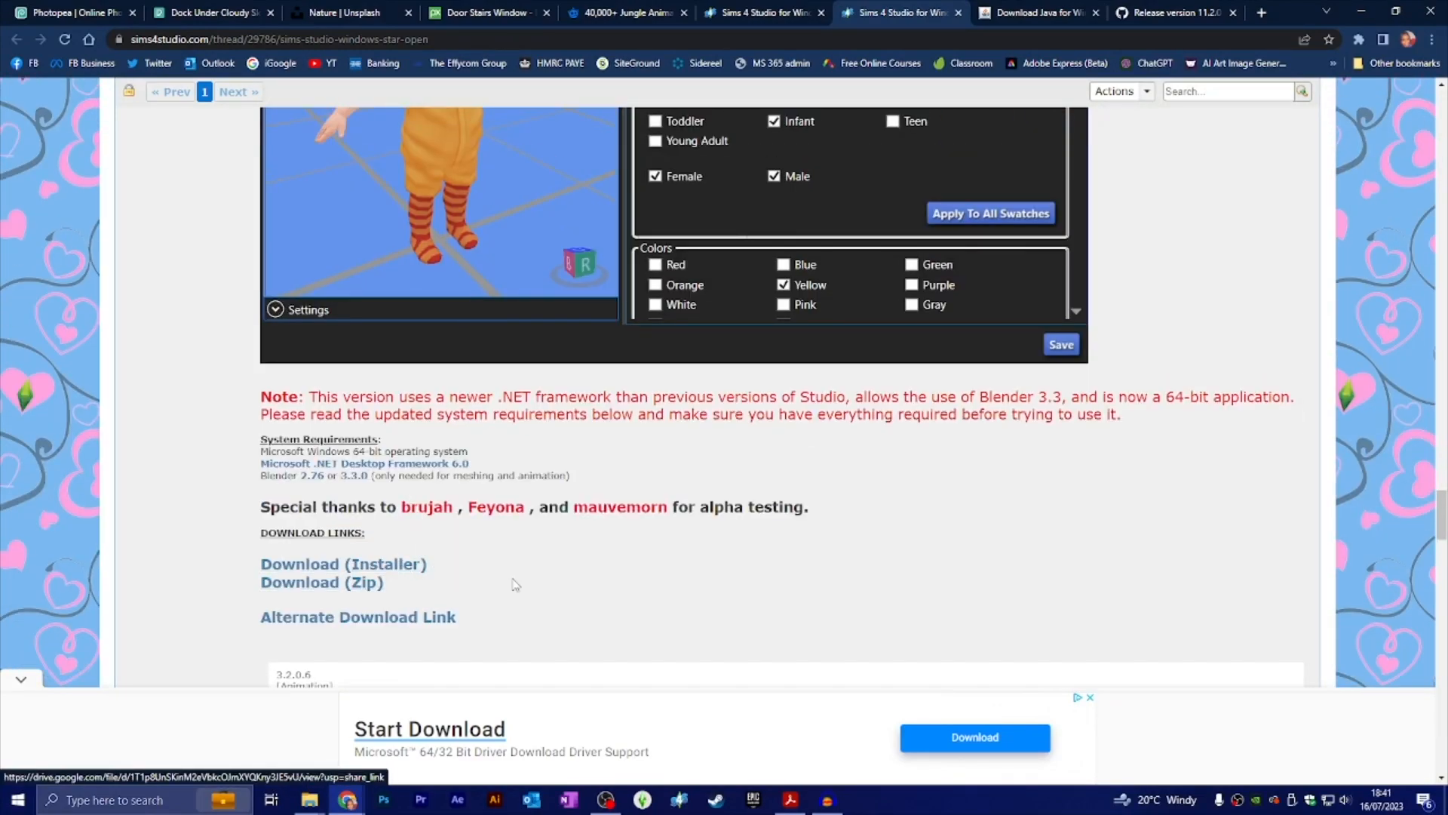
pyautogui.scroll(20, 965, 427)
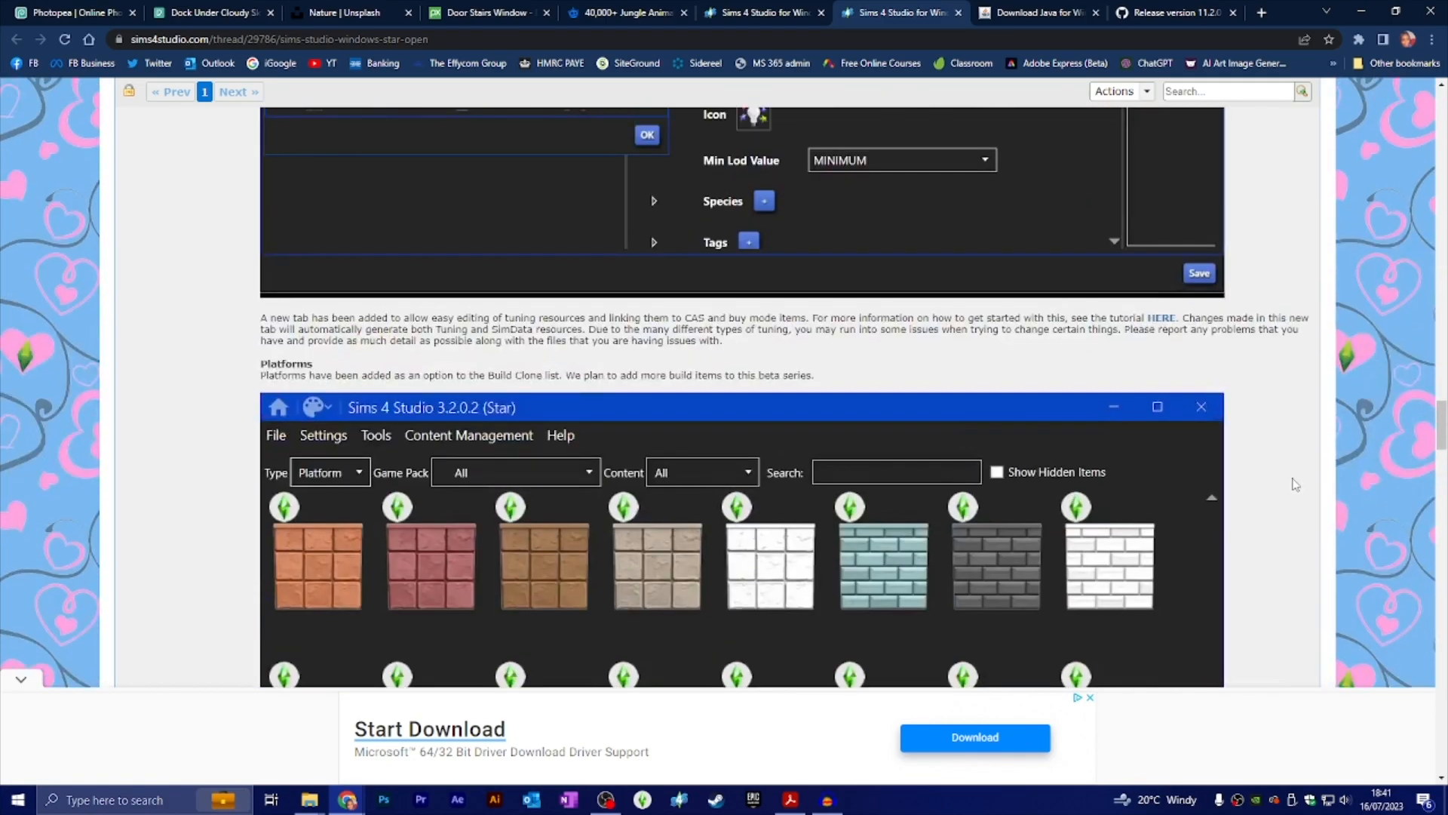
pyautogui.scroll(20, 1321, 427)
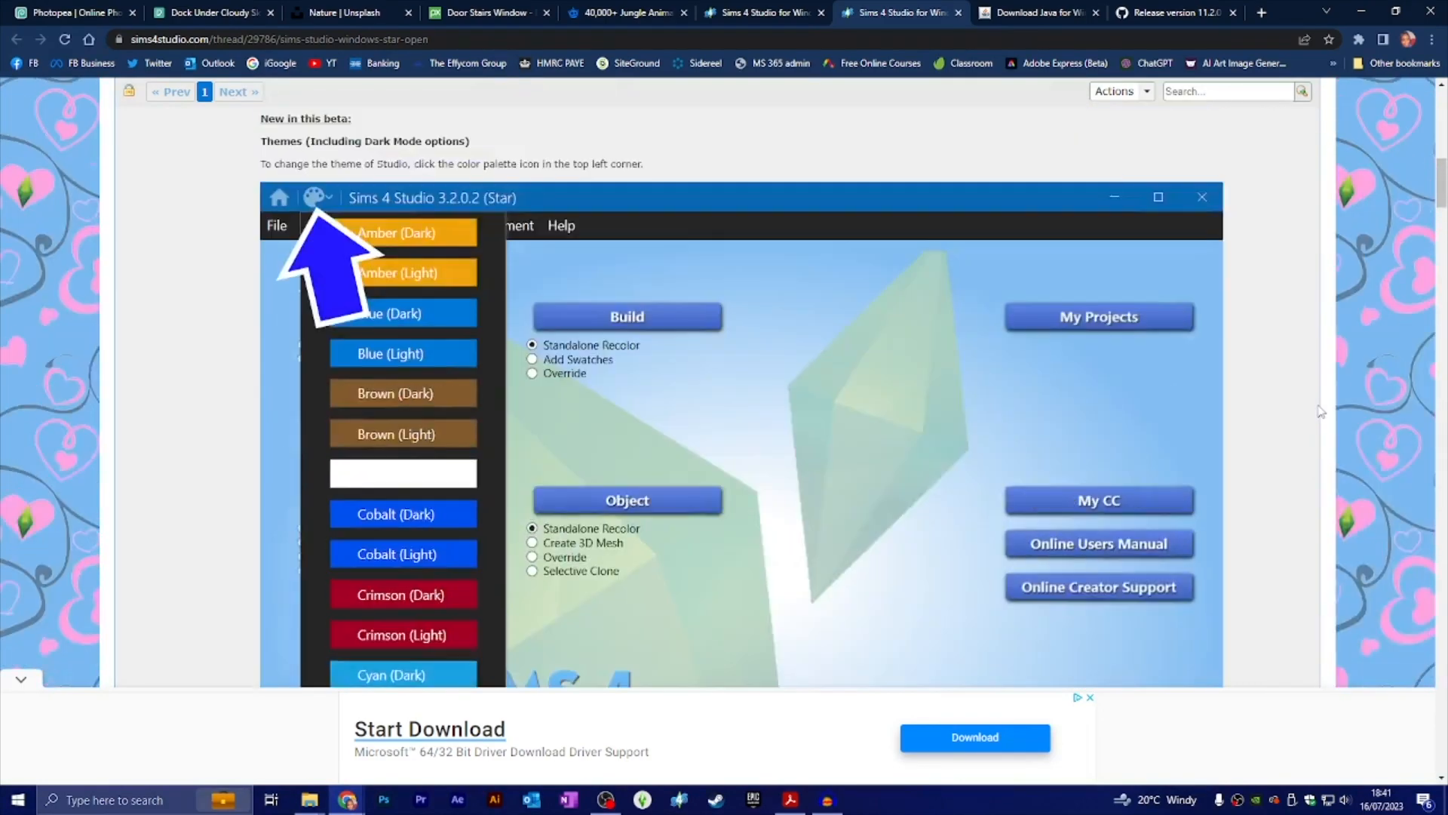
pyautogui.scroll(12, 1319, 410)
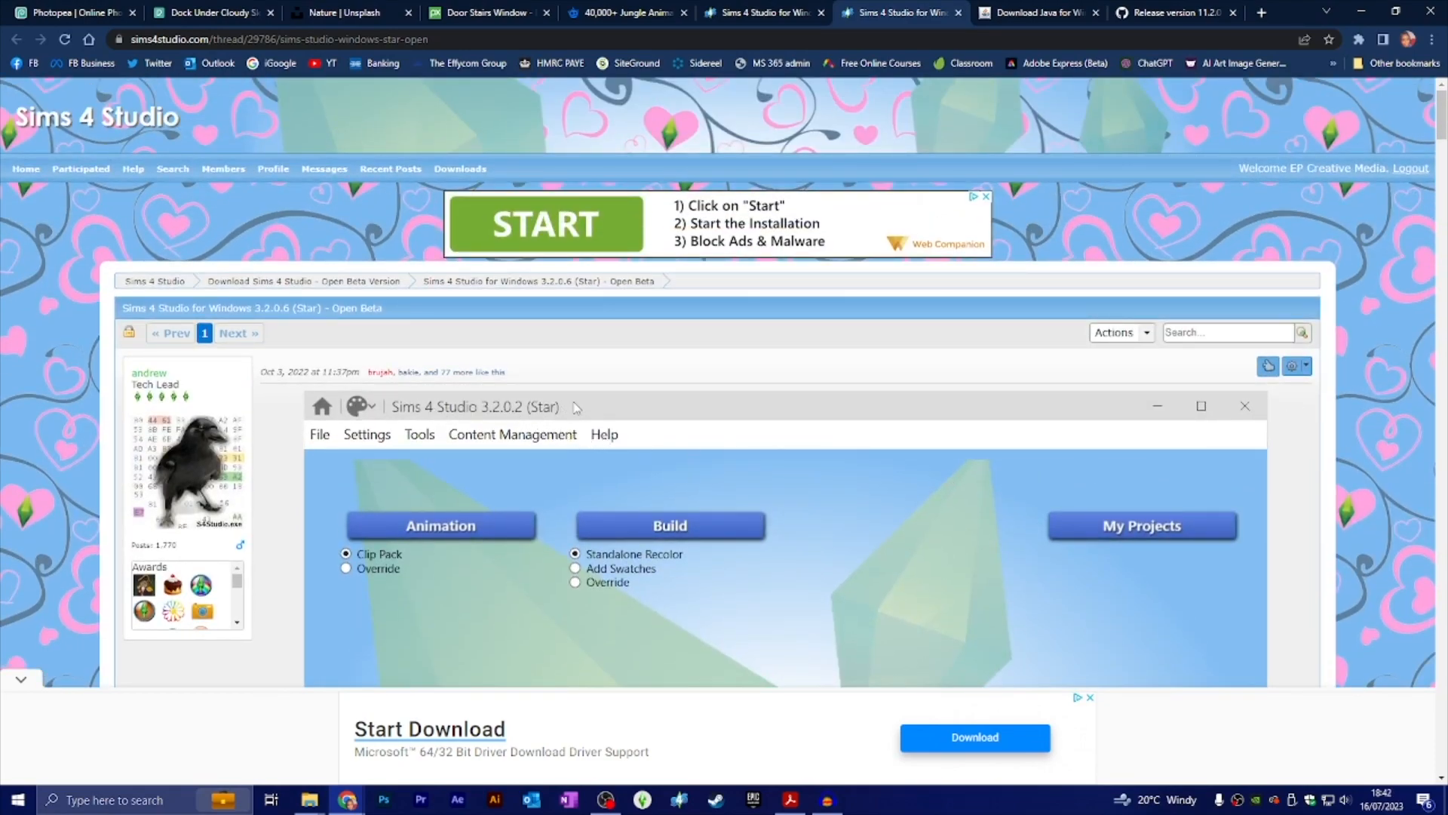
# Step: Review the Sims 4 Studio for Windows 3.1.6.3 (Wishes) download page and its new-version notes
pyautogui.click(780, 13)
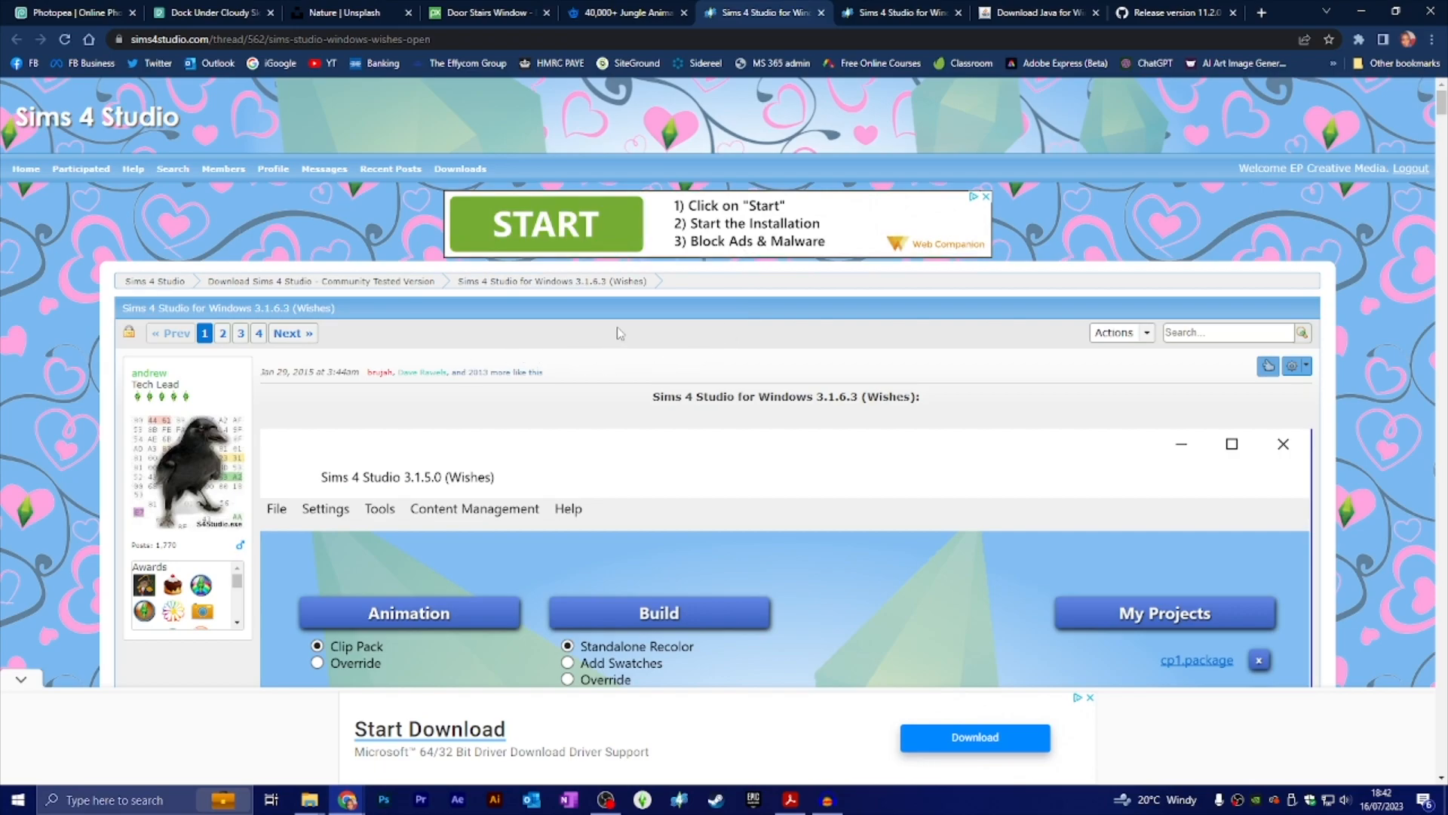
pyautogui.scroll(-15, 656, 367)
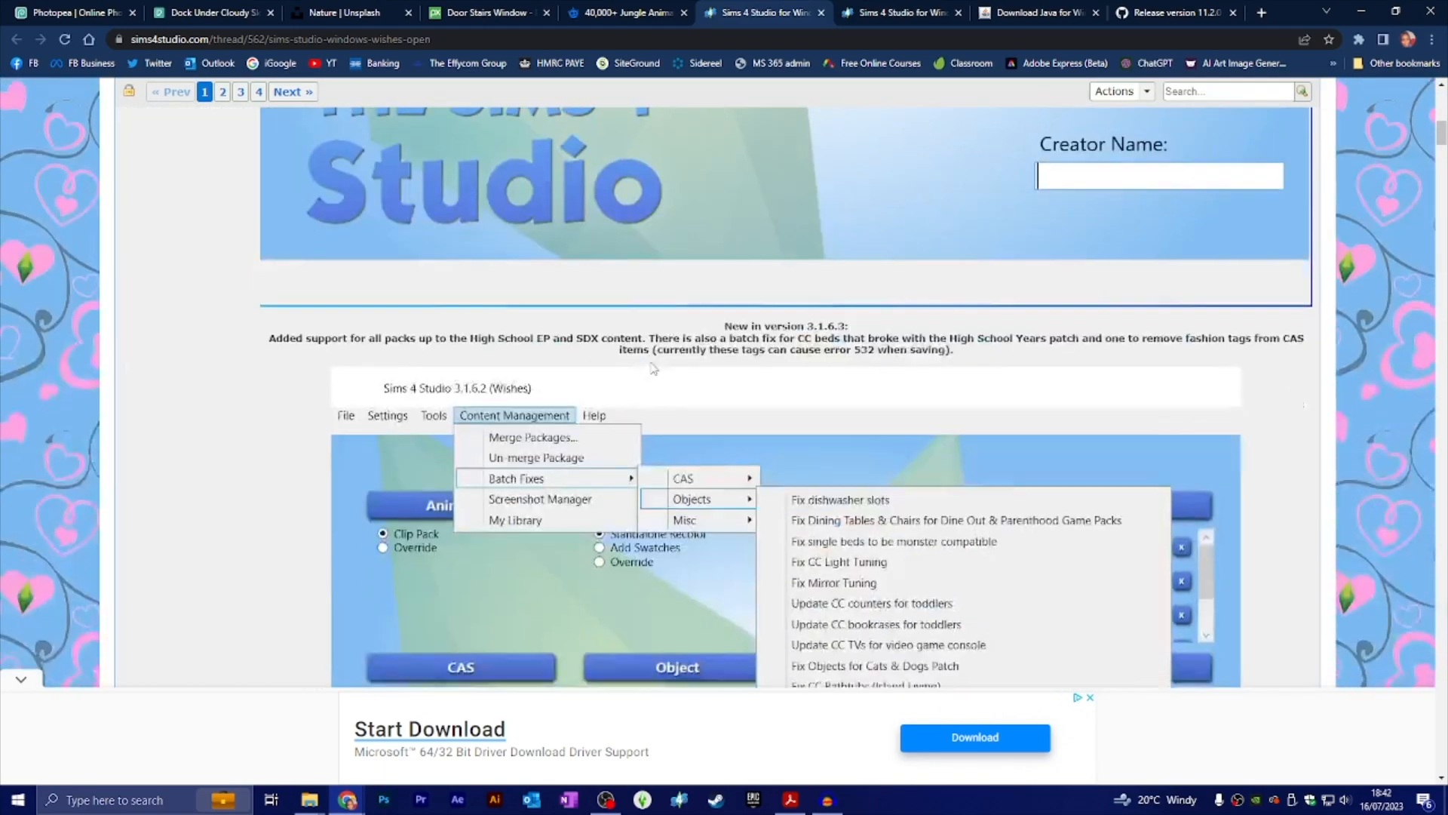
pyautogui.scroll(-2, 653, 358)
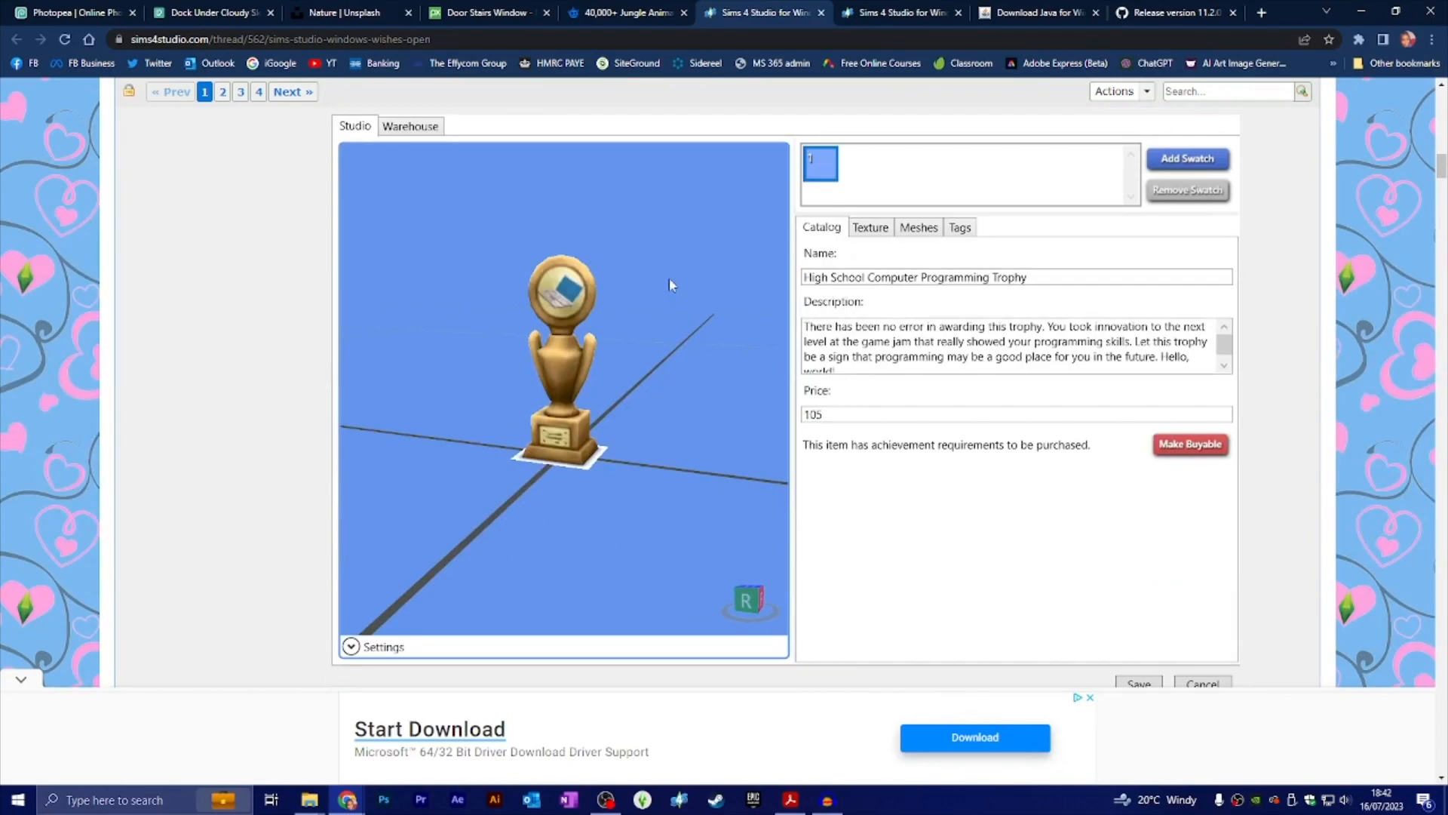
pyautogui.scroll(15, 672, 284)
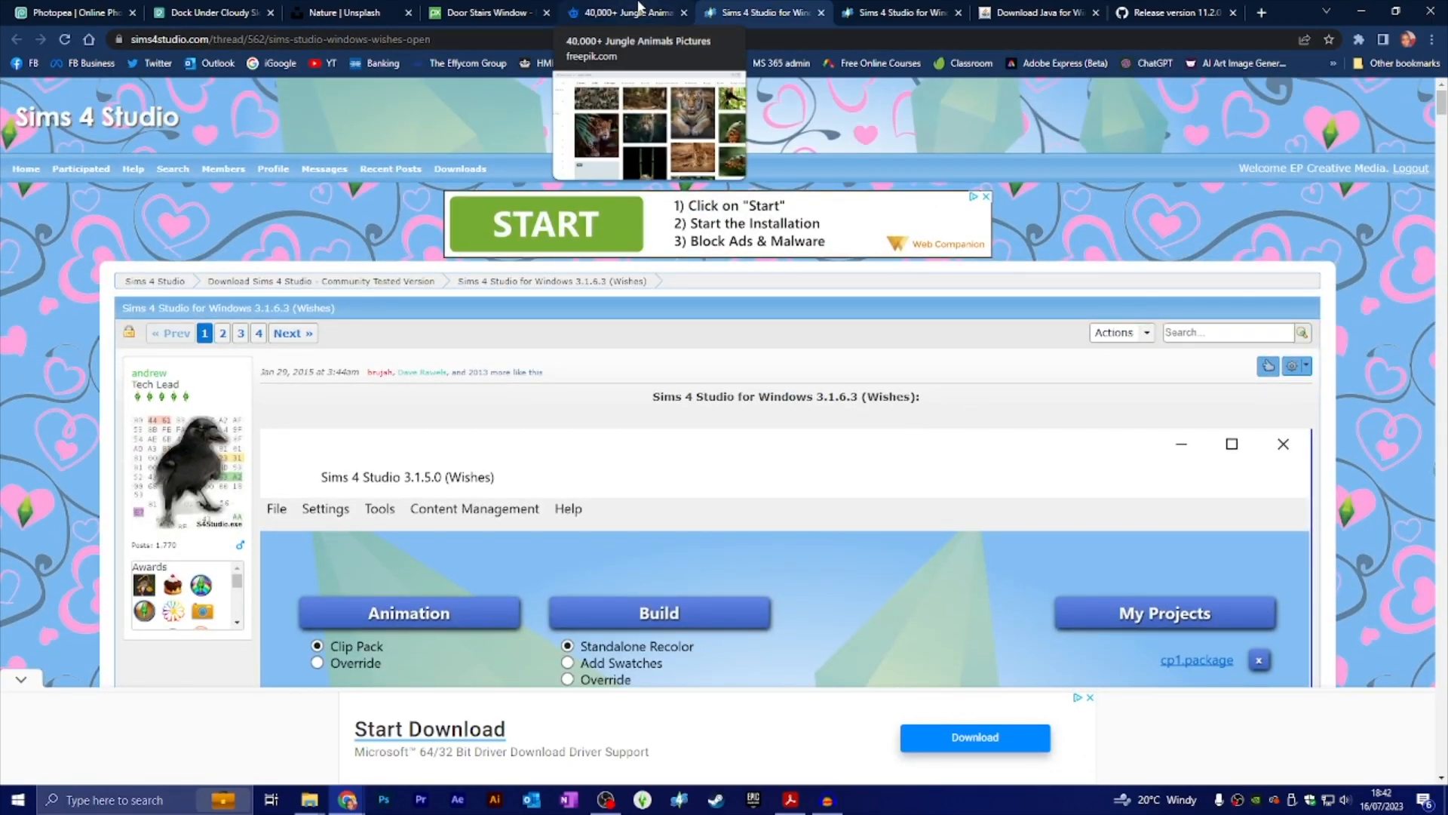
# Step: Browse the jungle animals photos on Freepik and check the stock photos on Pixabay
pyautogui.click(637, 7)
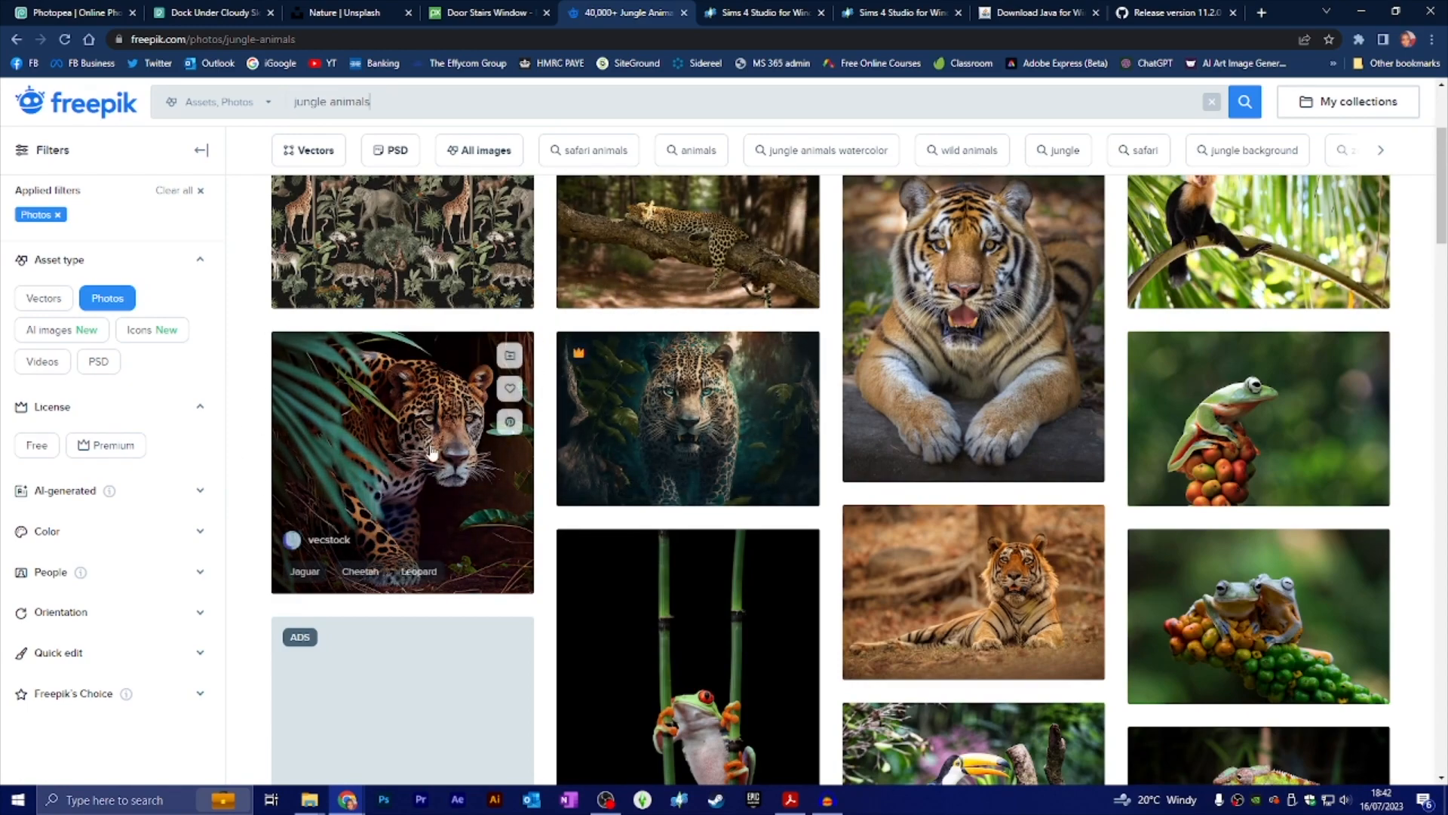
pyautogui.scroll(3, 417, 408)
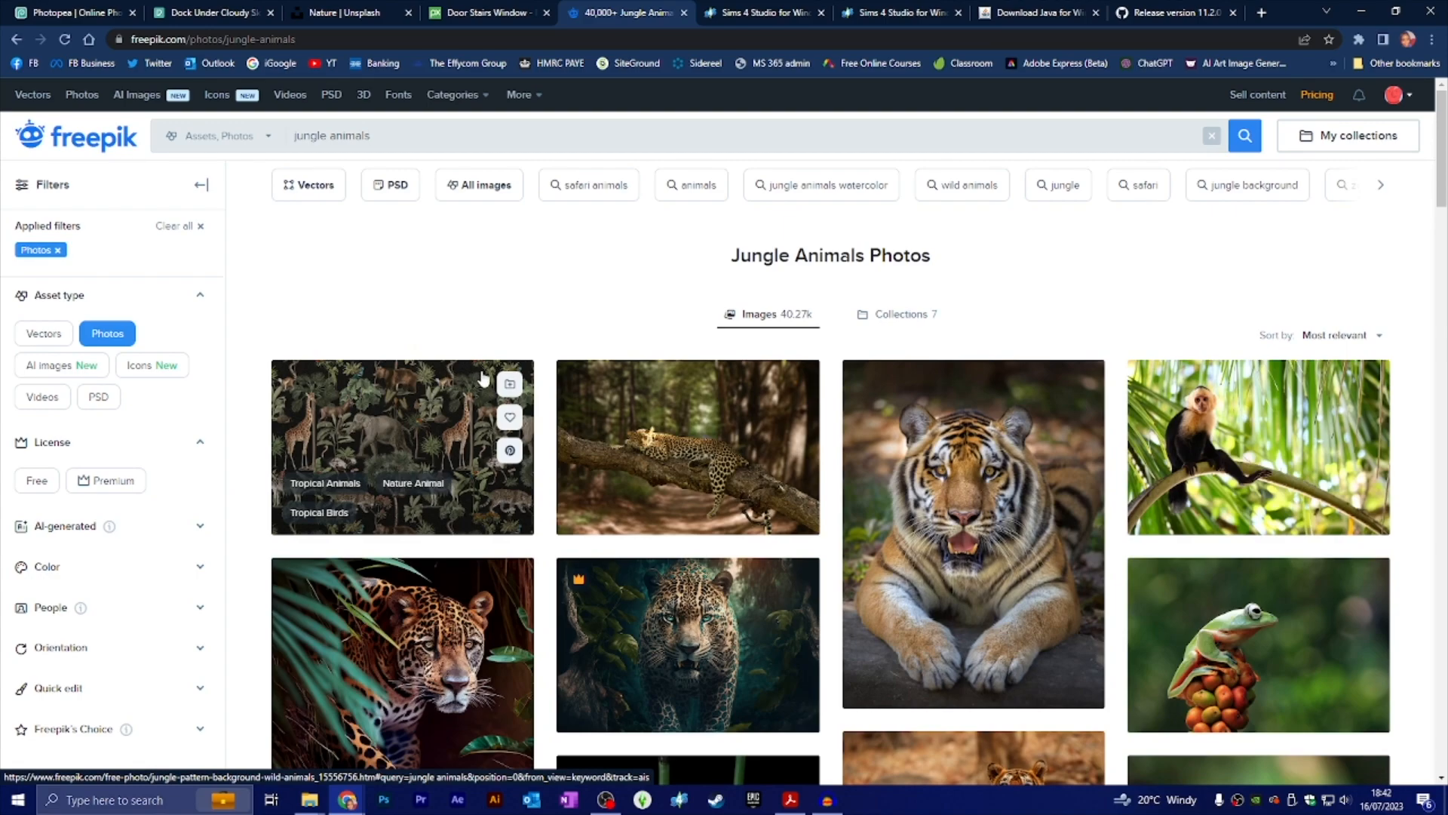
pyautogui.scroll(-1, 690, 393)
pyautogui.scroll(-1, 700, 392)
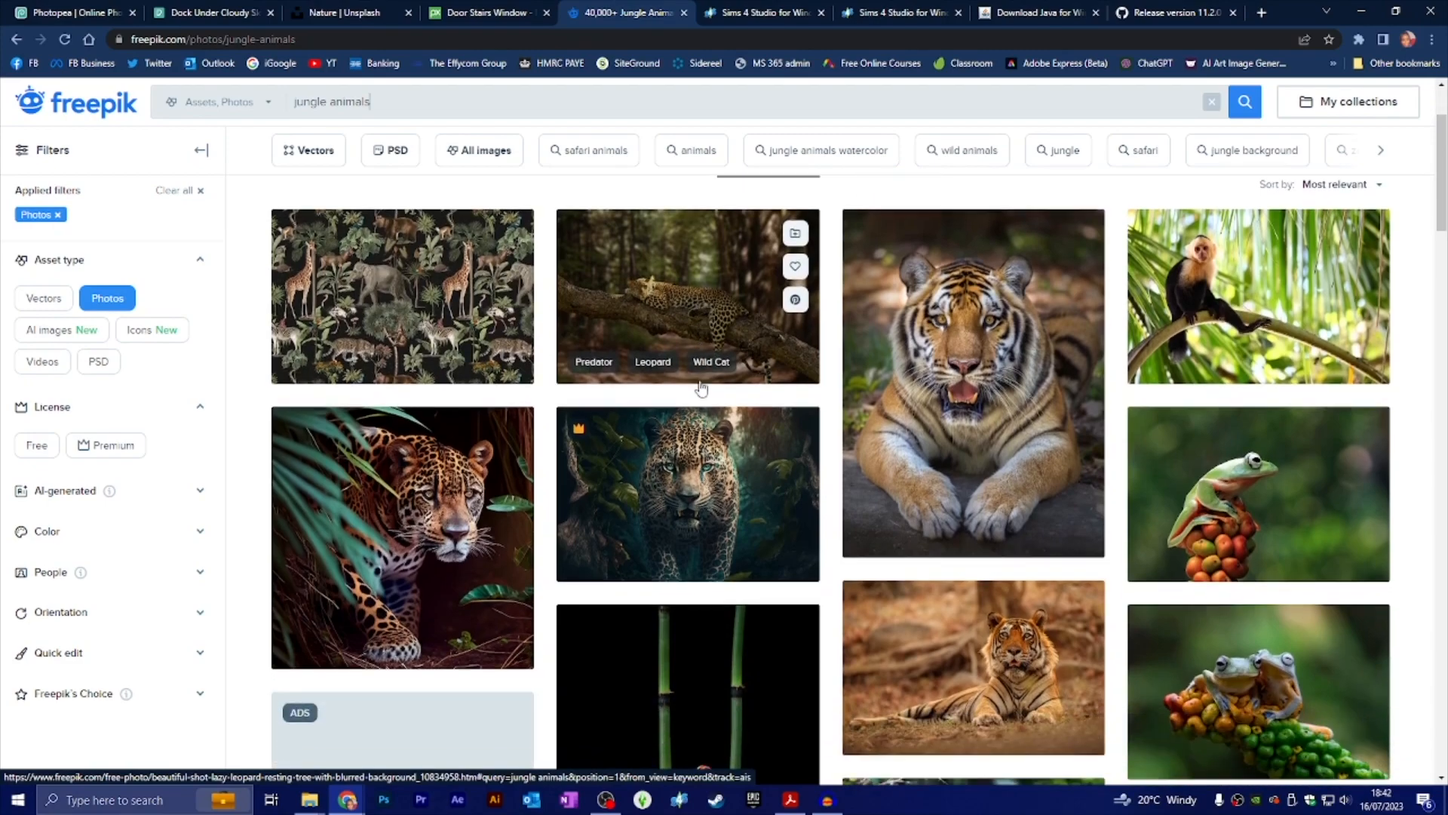
pyautogui.click(485, 10)
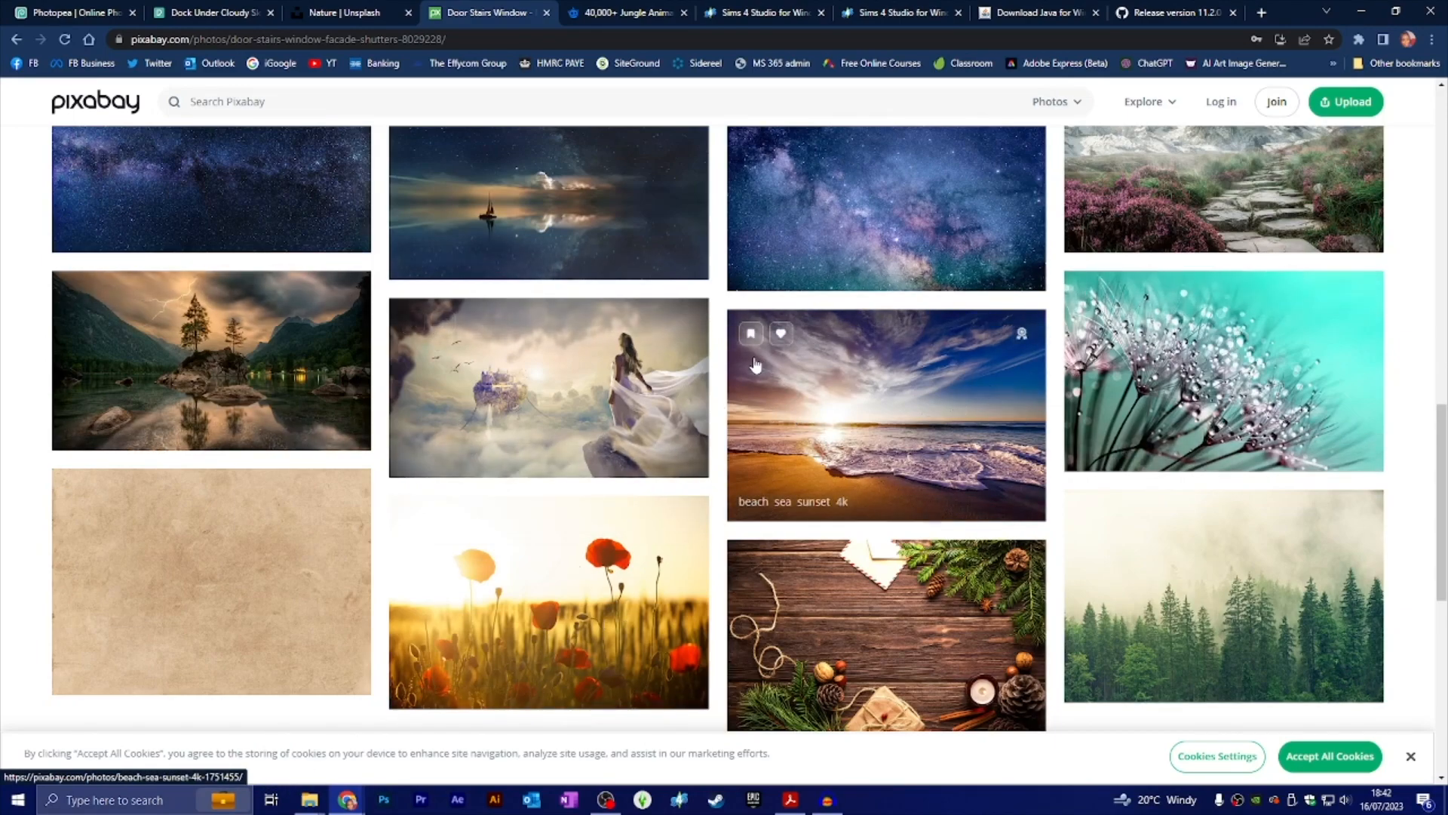
# Step: Browse the Nature photos on Unsplash for possible loading screen images
pyautogui.click(325, 12)
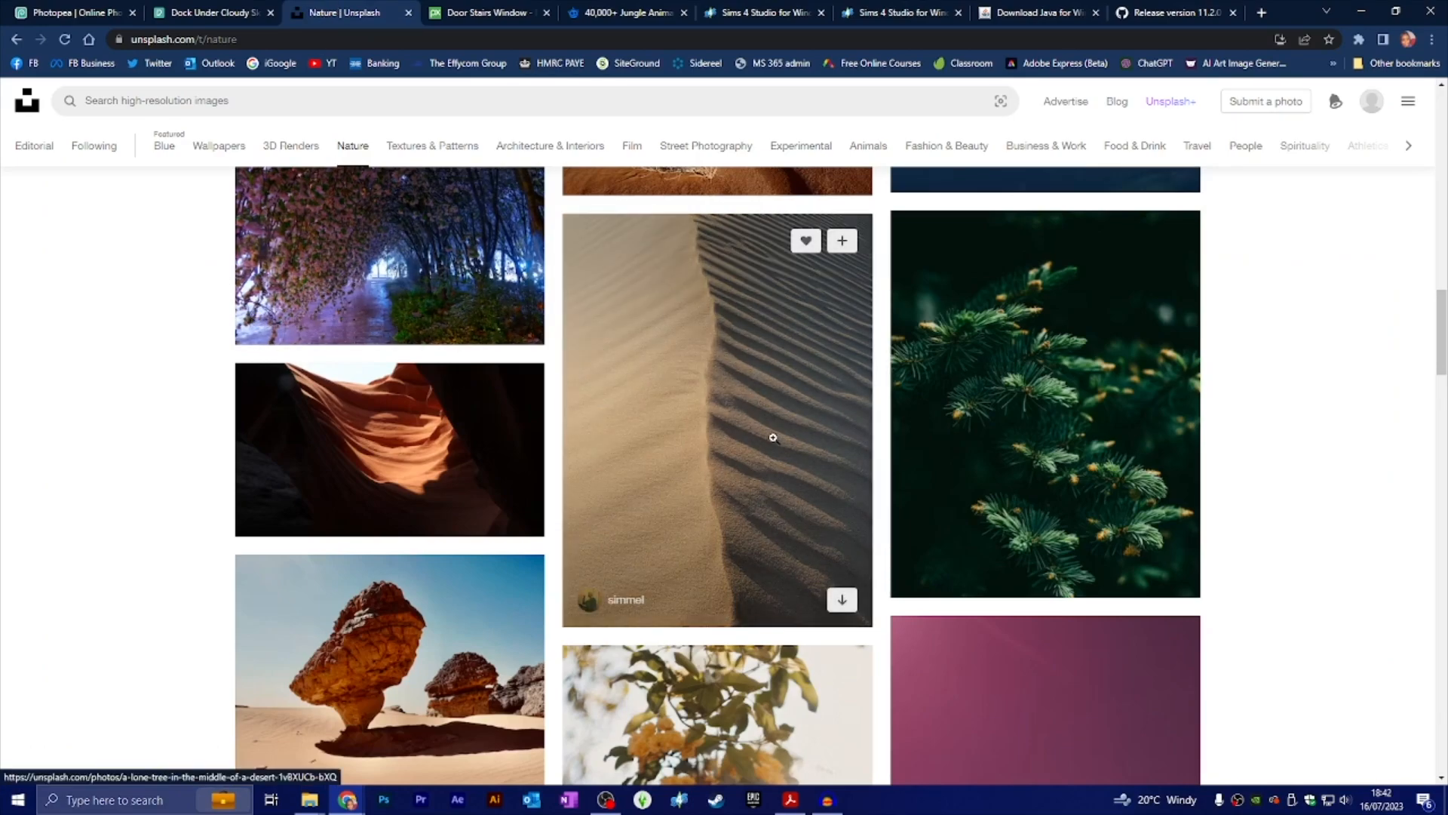
pyautogui.scroll(2, 603, 422)
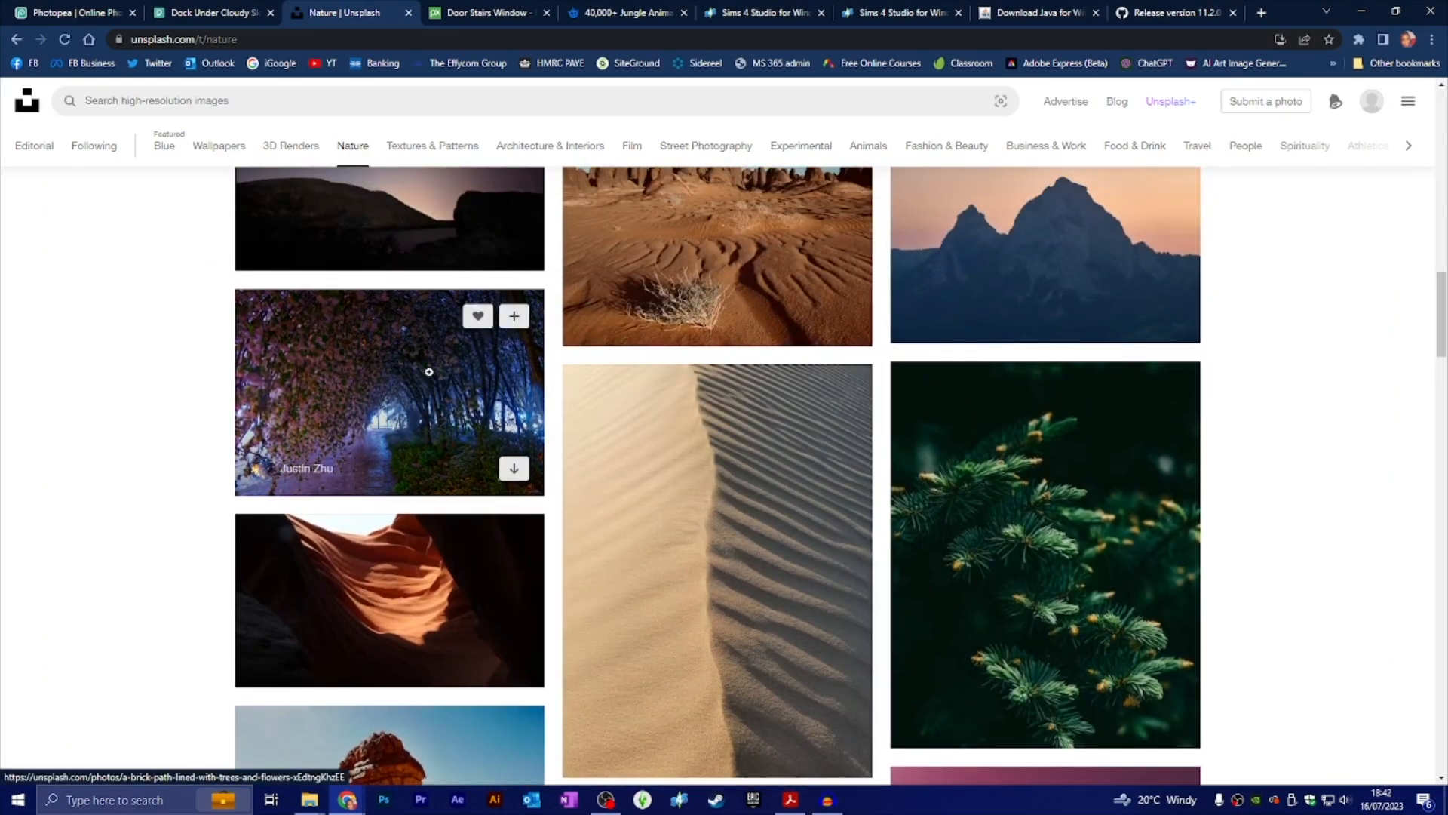
pyautogui.scroll(5, 430, 370)
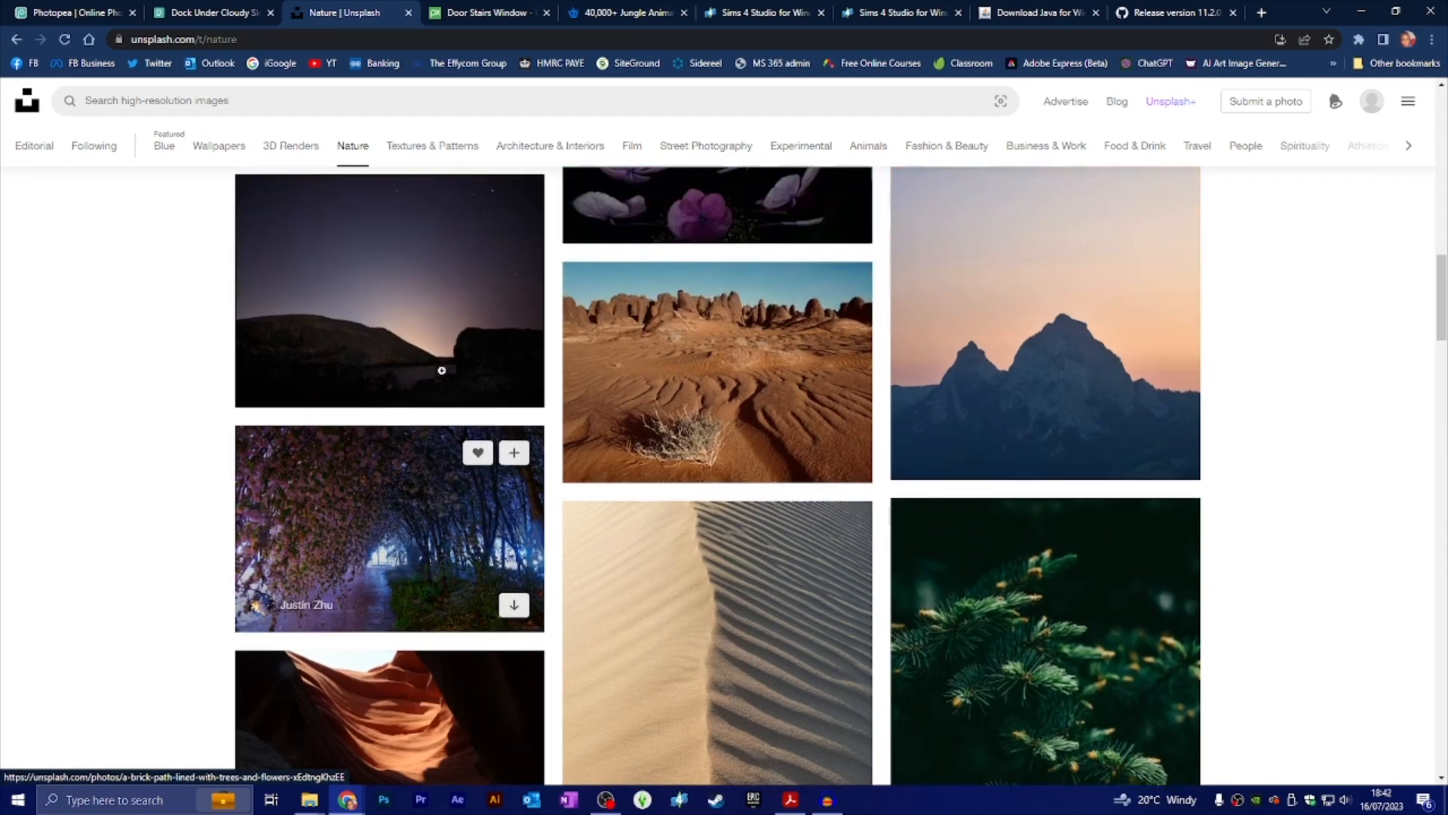
pyautogui.scroll(-15, 604, 374)
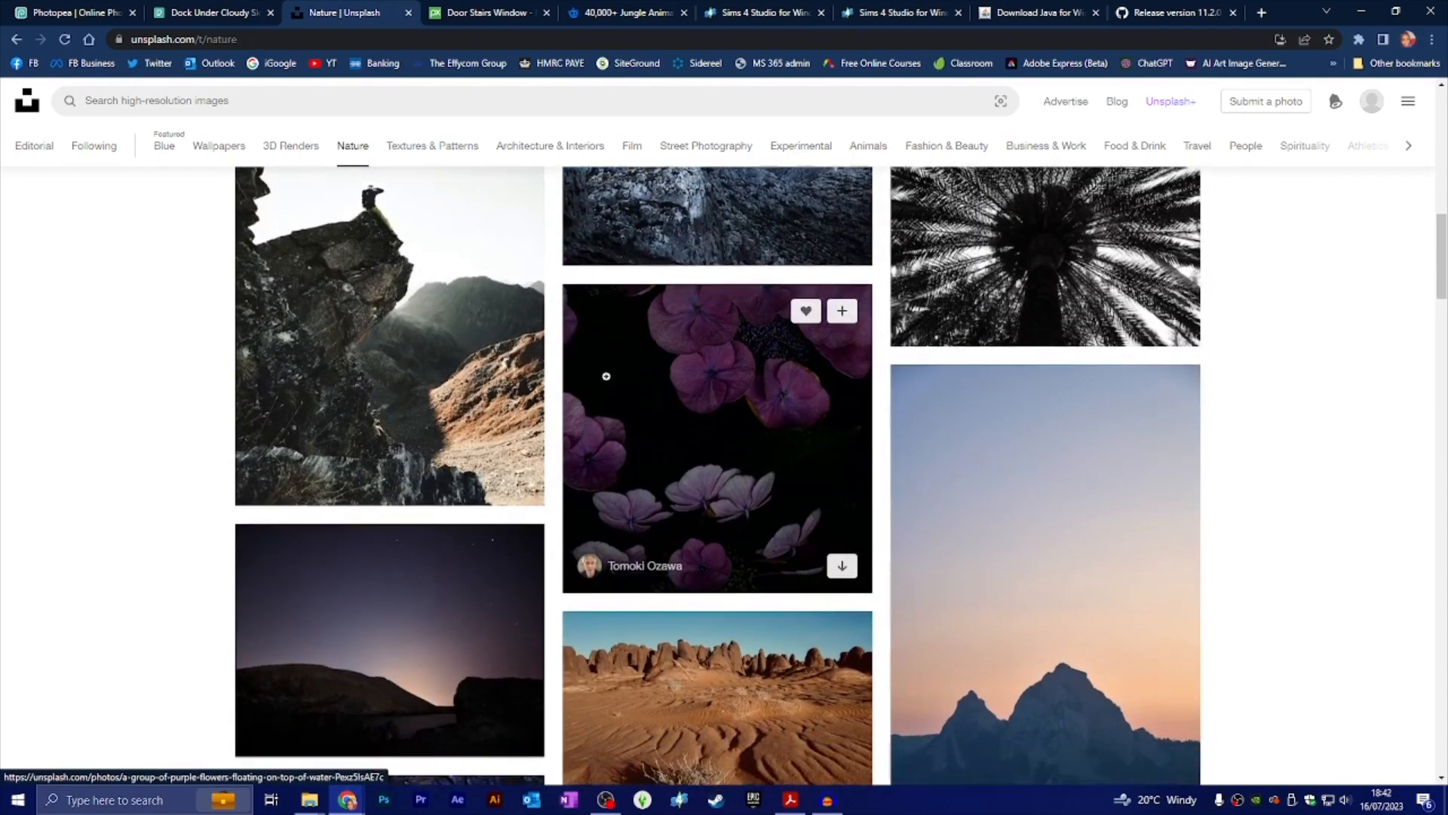
pyautogui.scroll(-9, 605, 378)
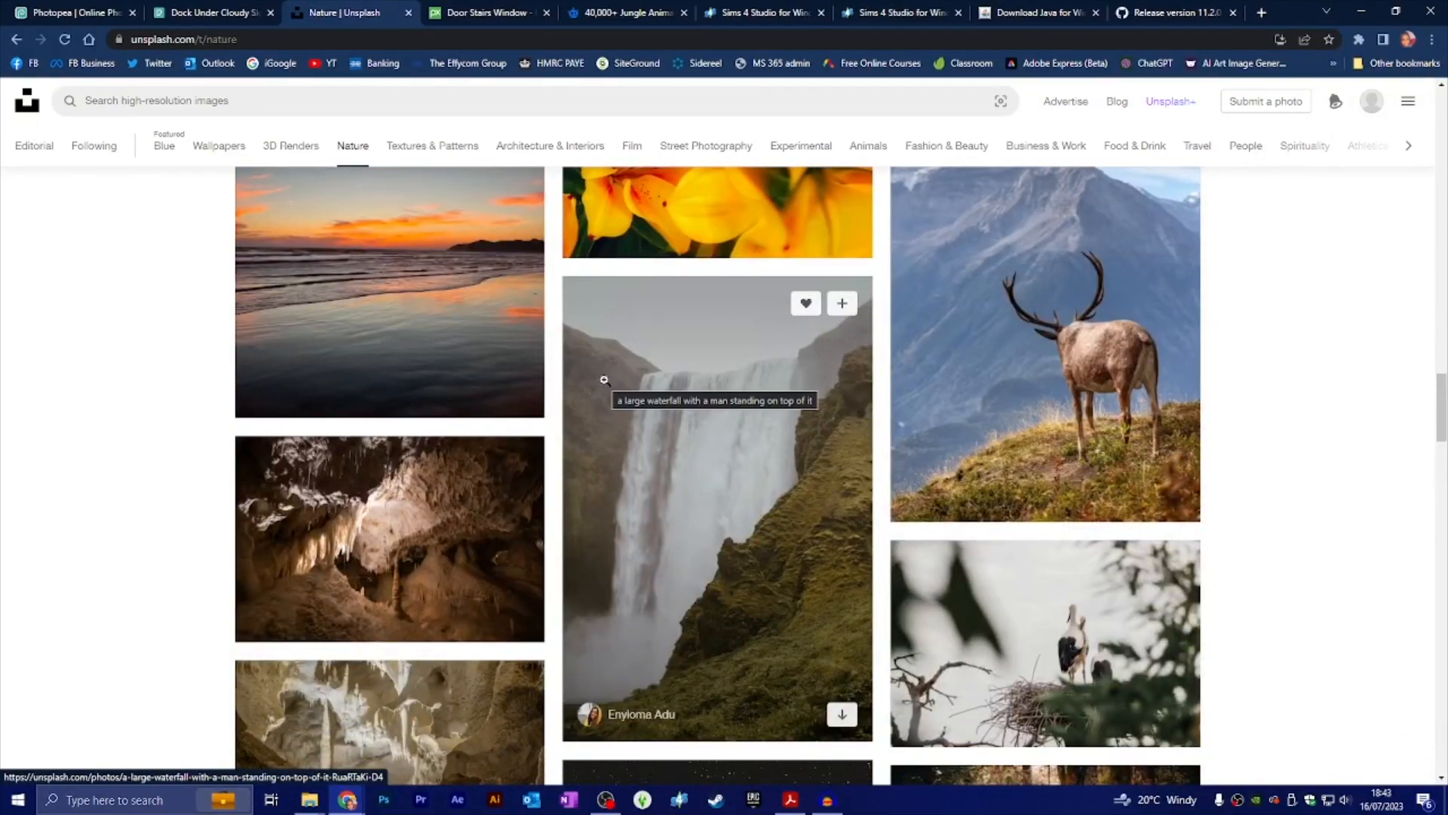
pyautogui.scroll(4, 610, 378)
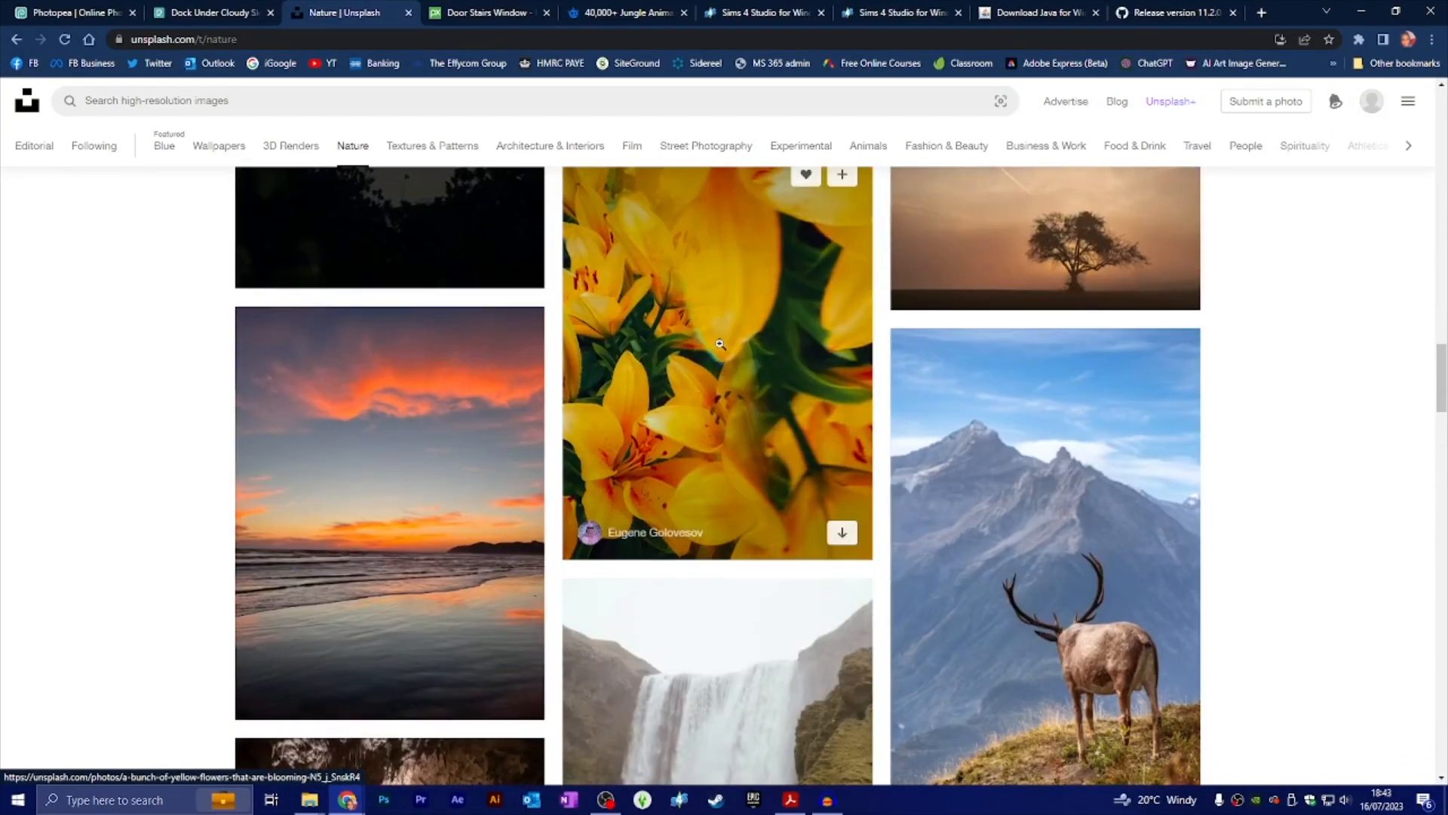
pyautogui.scroll(3, 720, 344)
pyautogui.scroll(-3, 698, 336)
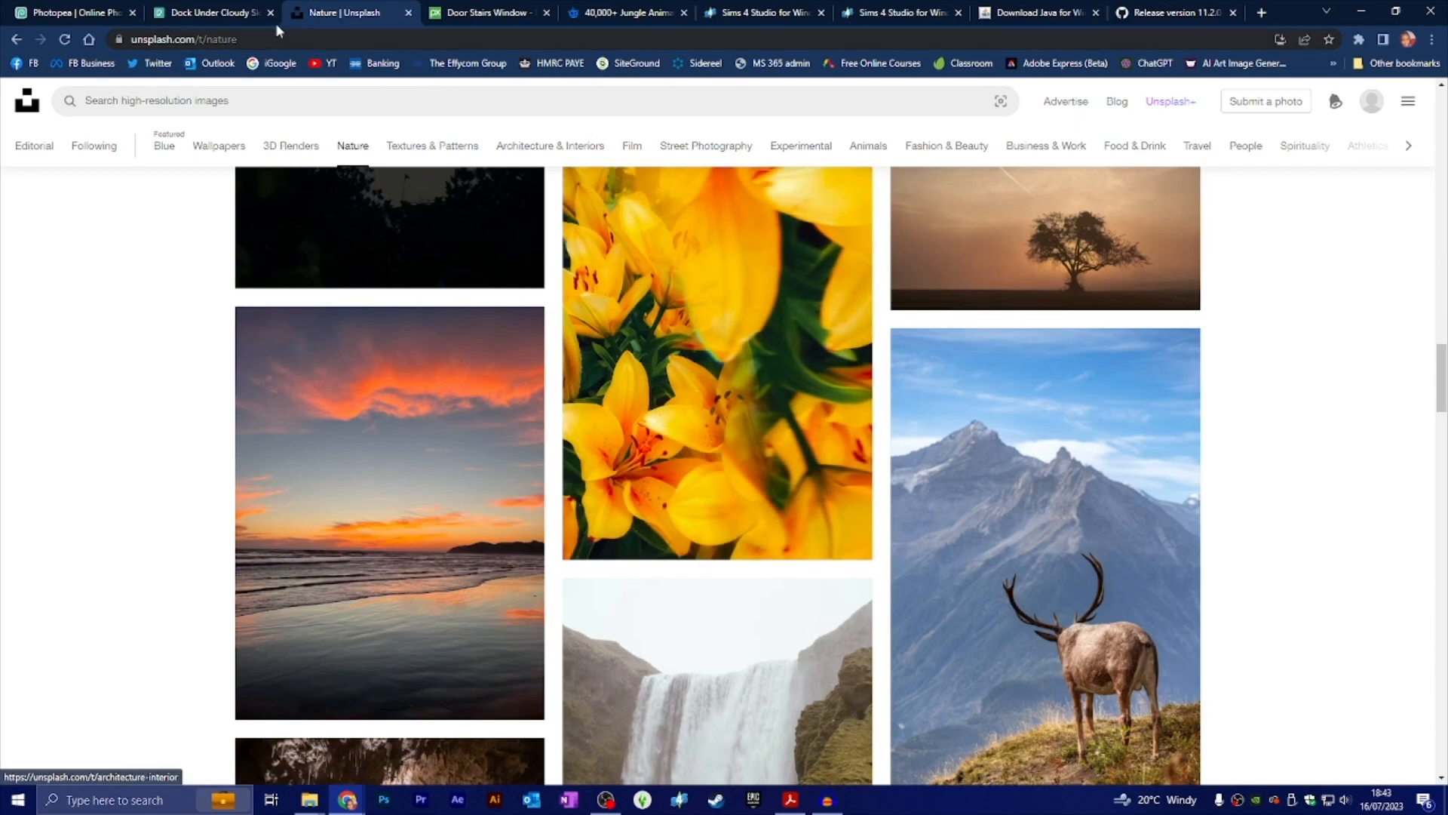
# Step: On Pexels, dismiss the thank-you pop-up and close the dock photo to return to the landscape search results
pyautogui.click(218, 7)
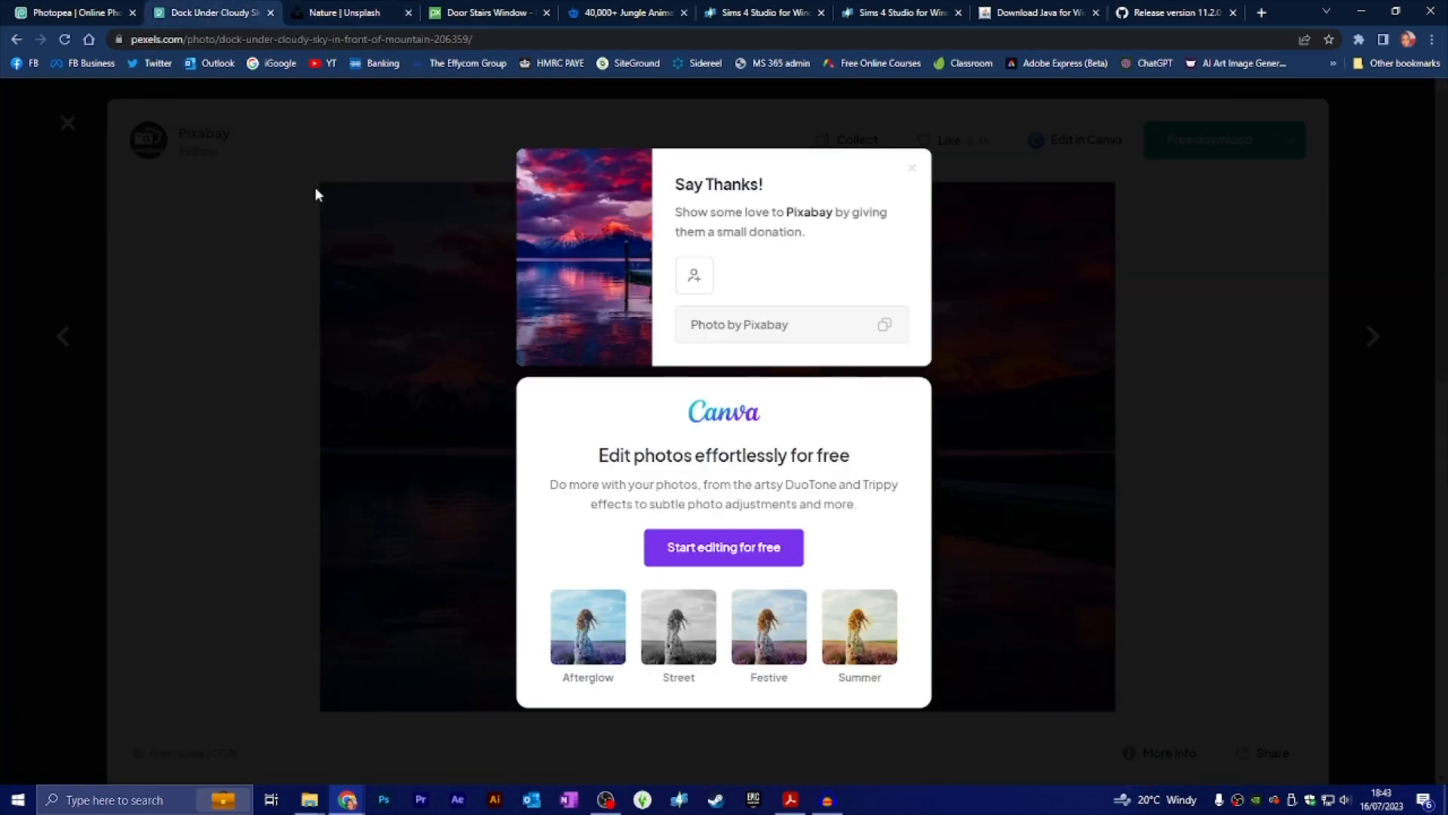
pyautogui.click(225, 251)
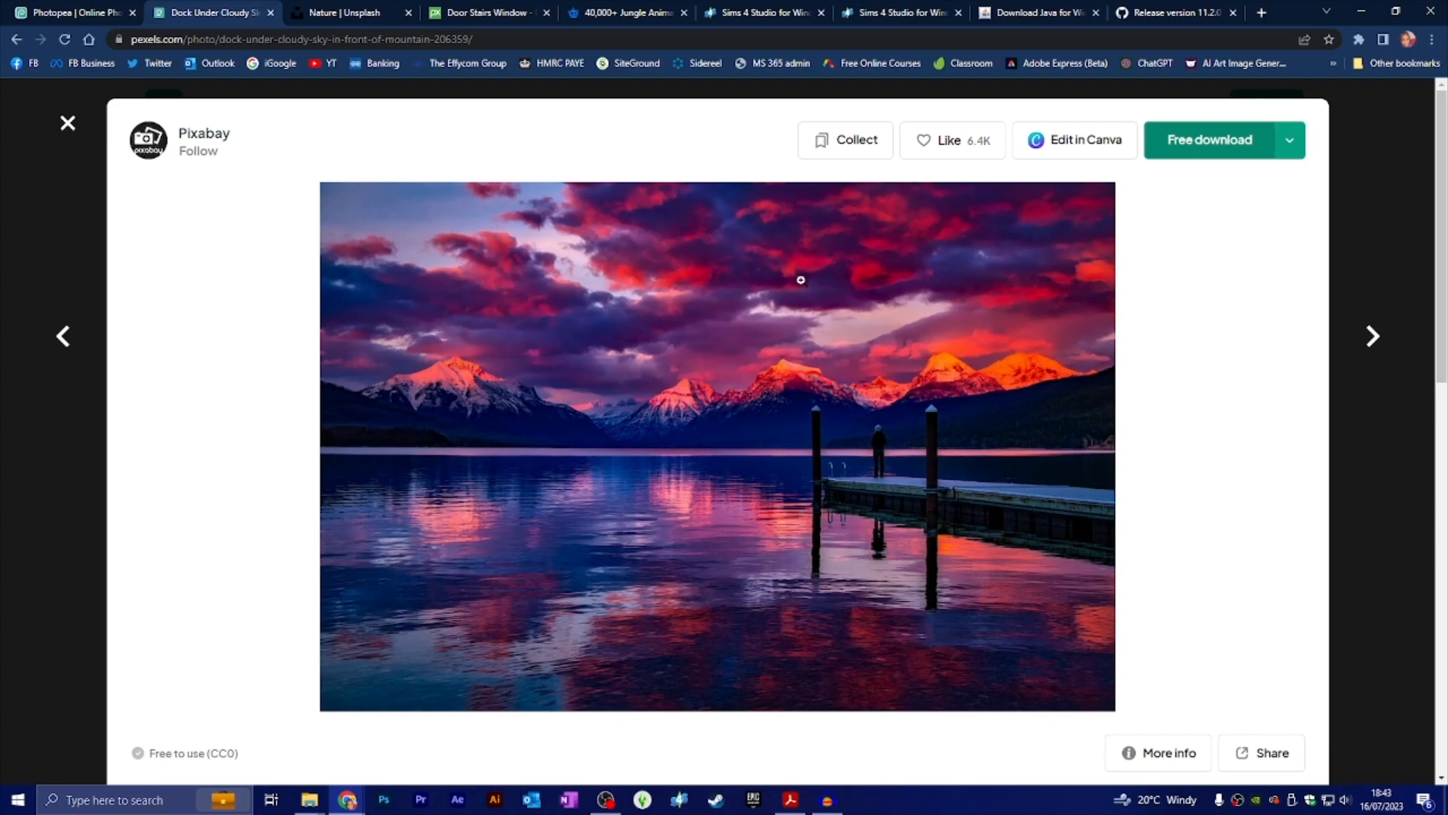
pyautogui.click(71, 132)
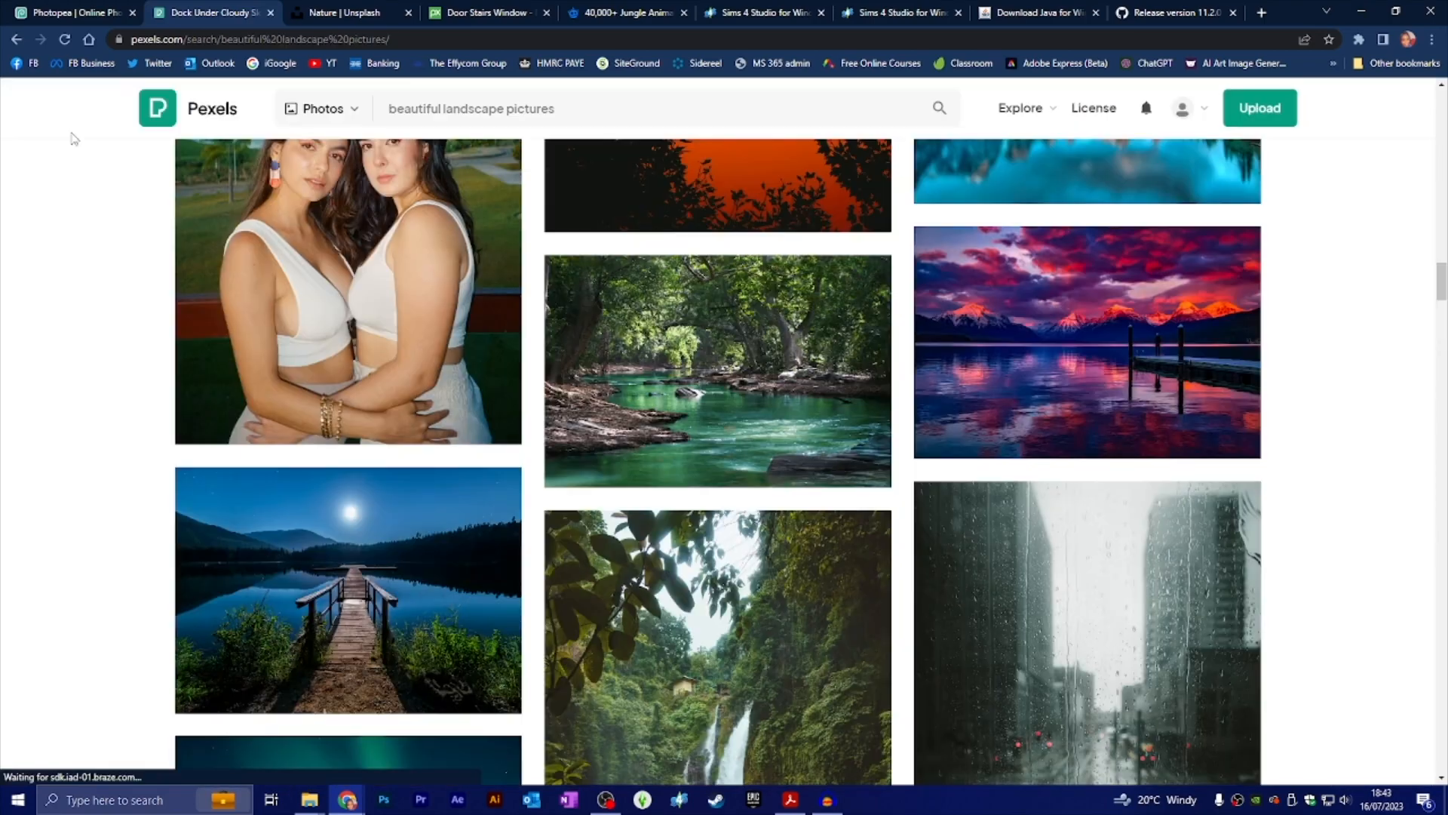
# Step: Download the Pexels photo of the pink tree in the middle of the sea into the Loading Screen IMAGES folder
pyautogui.scroll(-8, 768, 463)
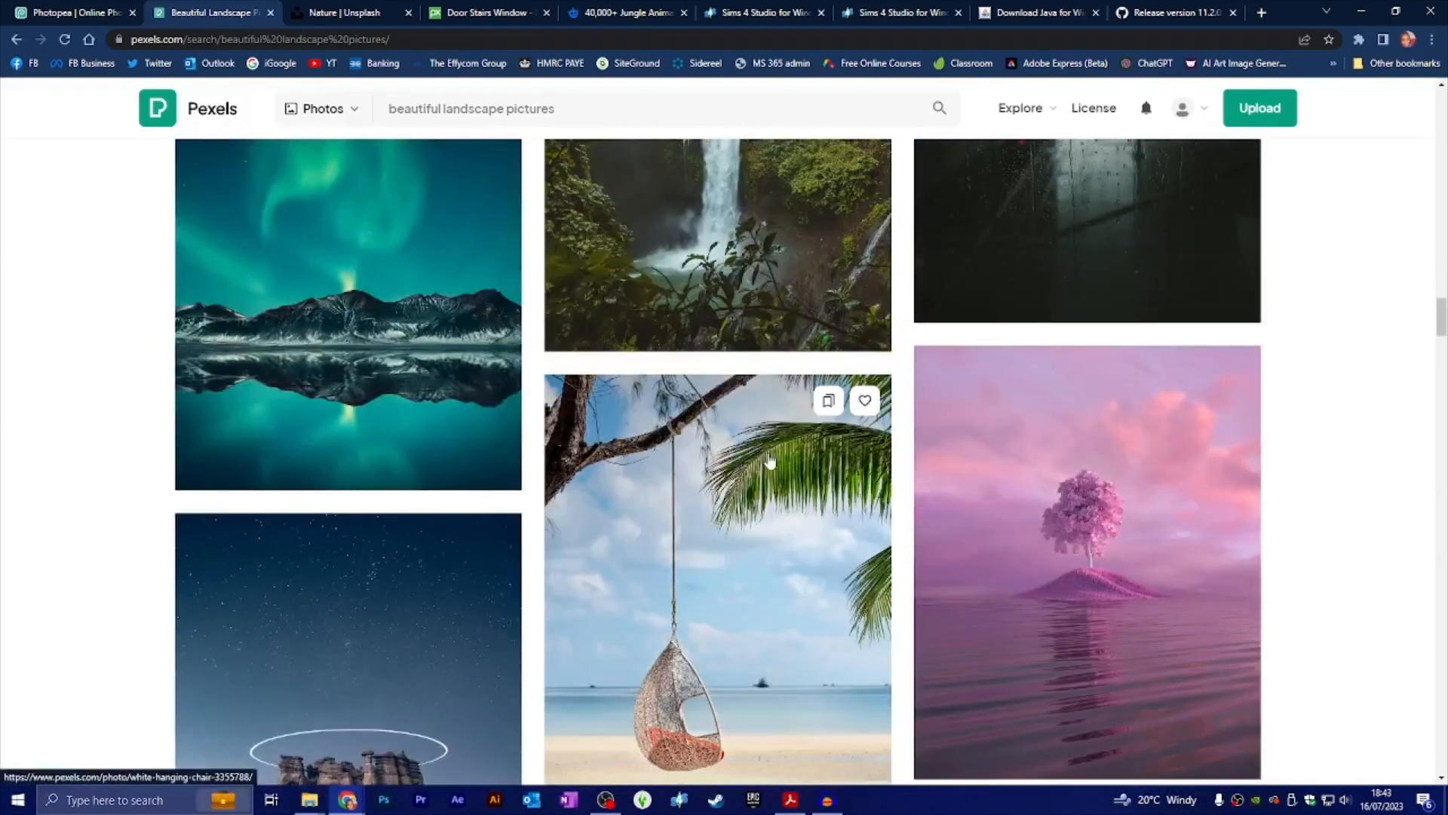
pyautogui.scroll(-4, 770, 462)
pyautogui.scroll(-1, 770, 460)
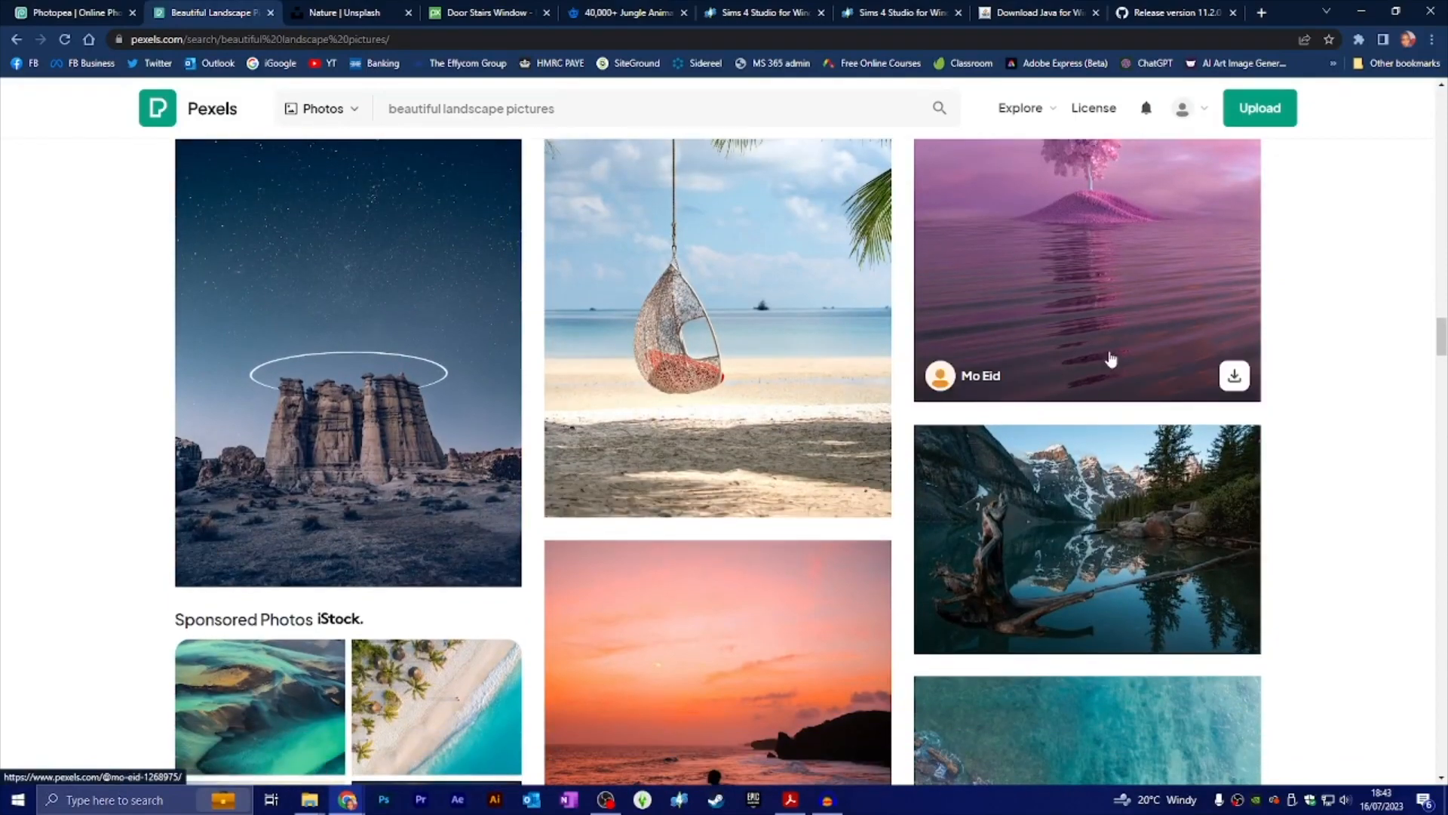
pyautogui.scroll(2, 1076, 270)
pyautogui.scroll(1, 1154, 355)
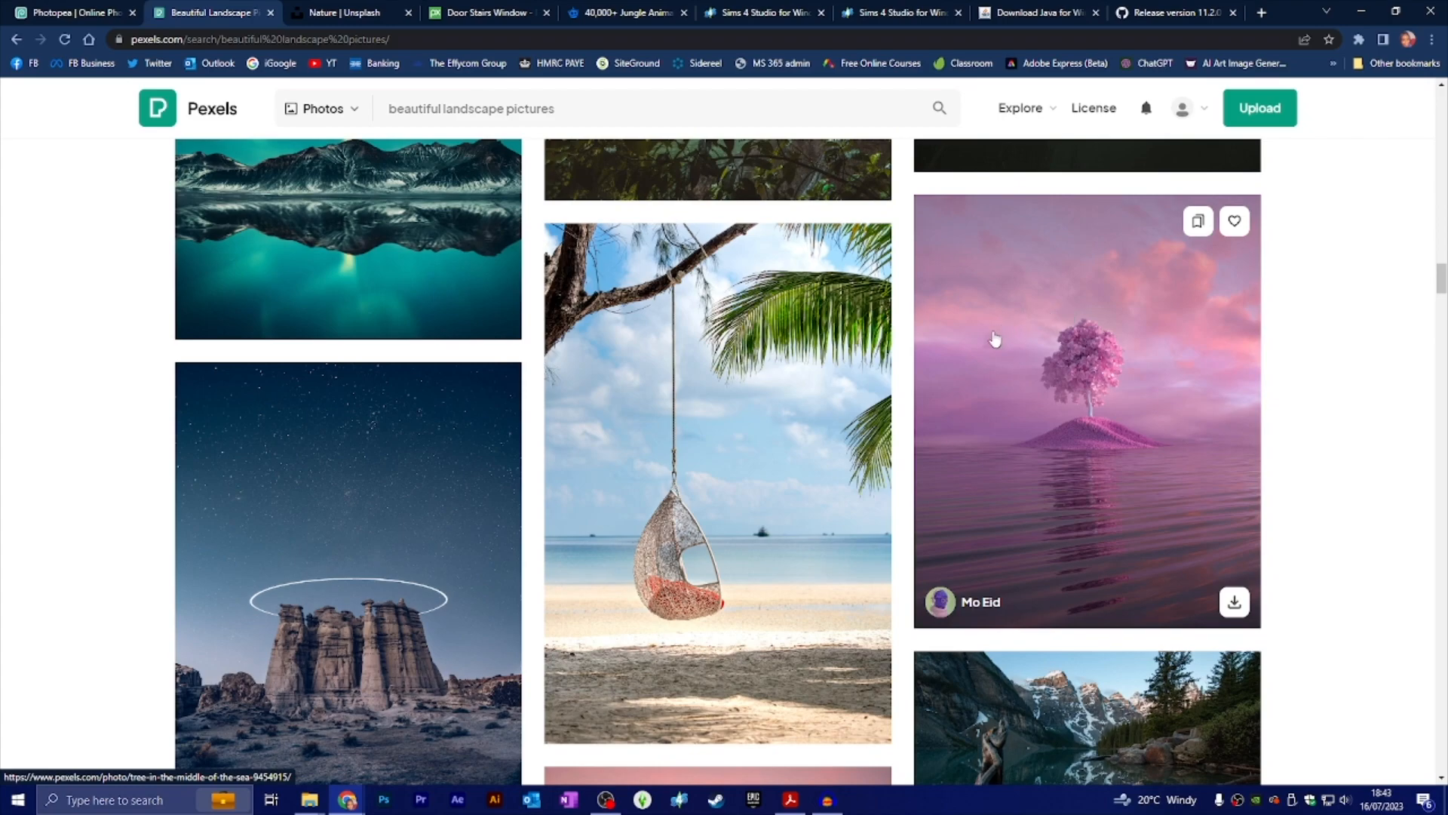
pyautogui.click(1071, 379)
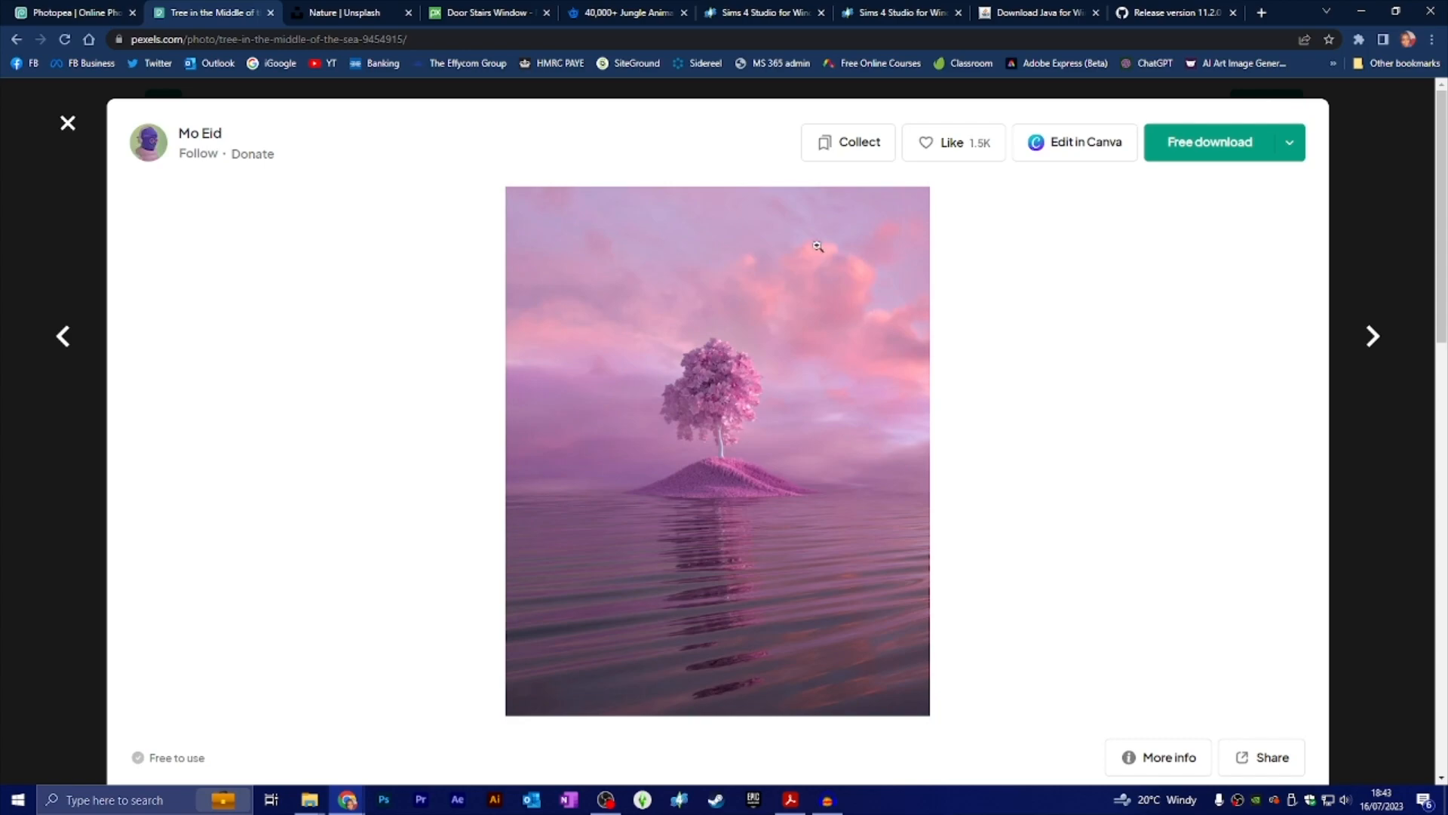
pyautogui.click(1187, 155)
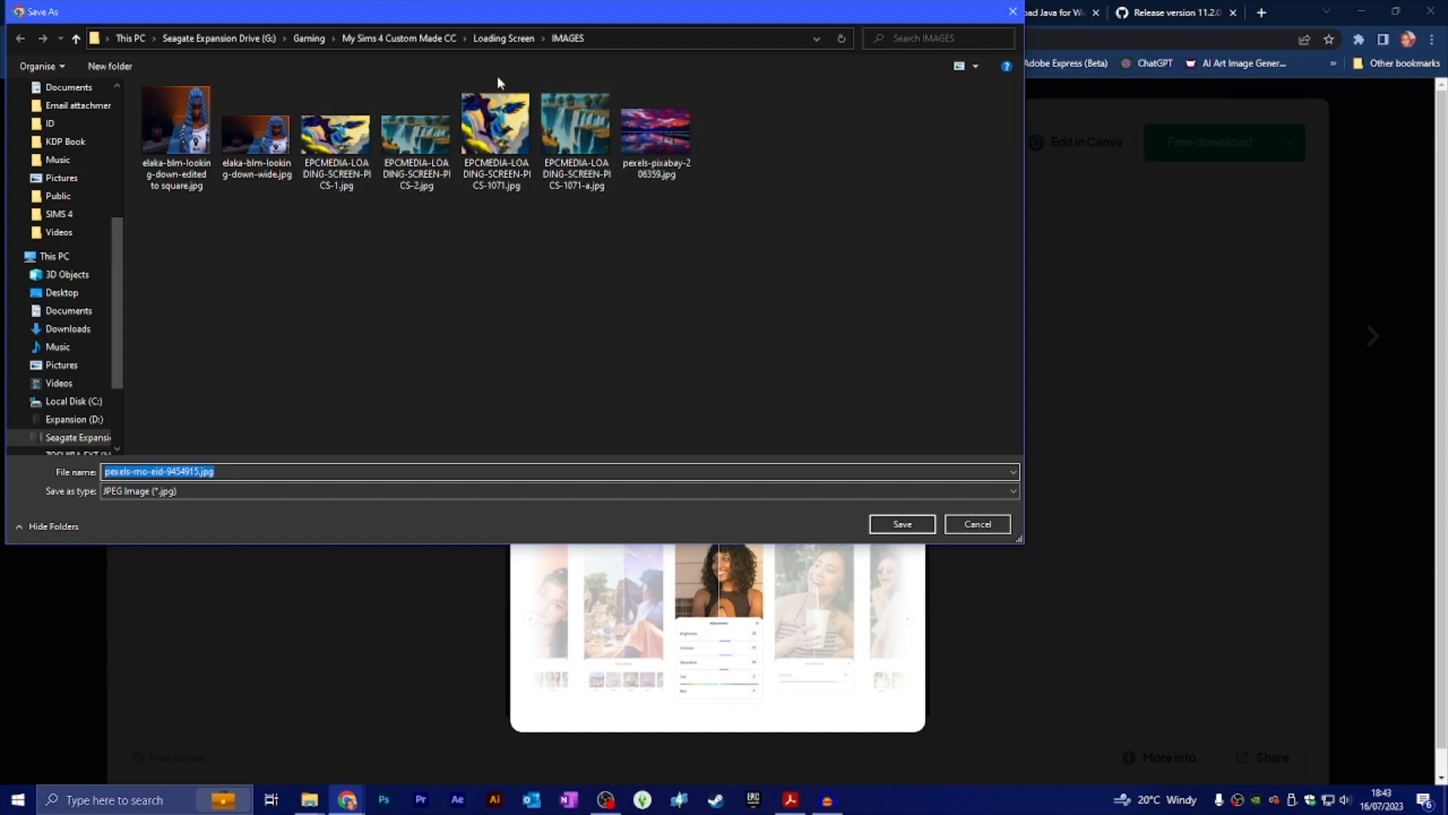
pyautogui.click(898, 523)
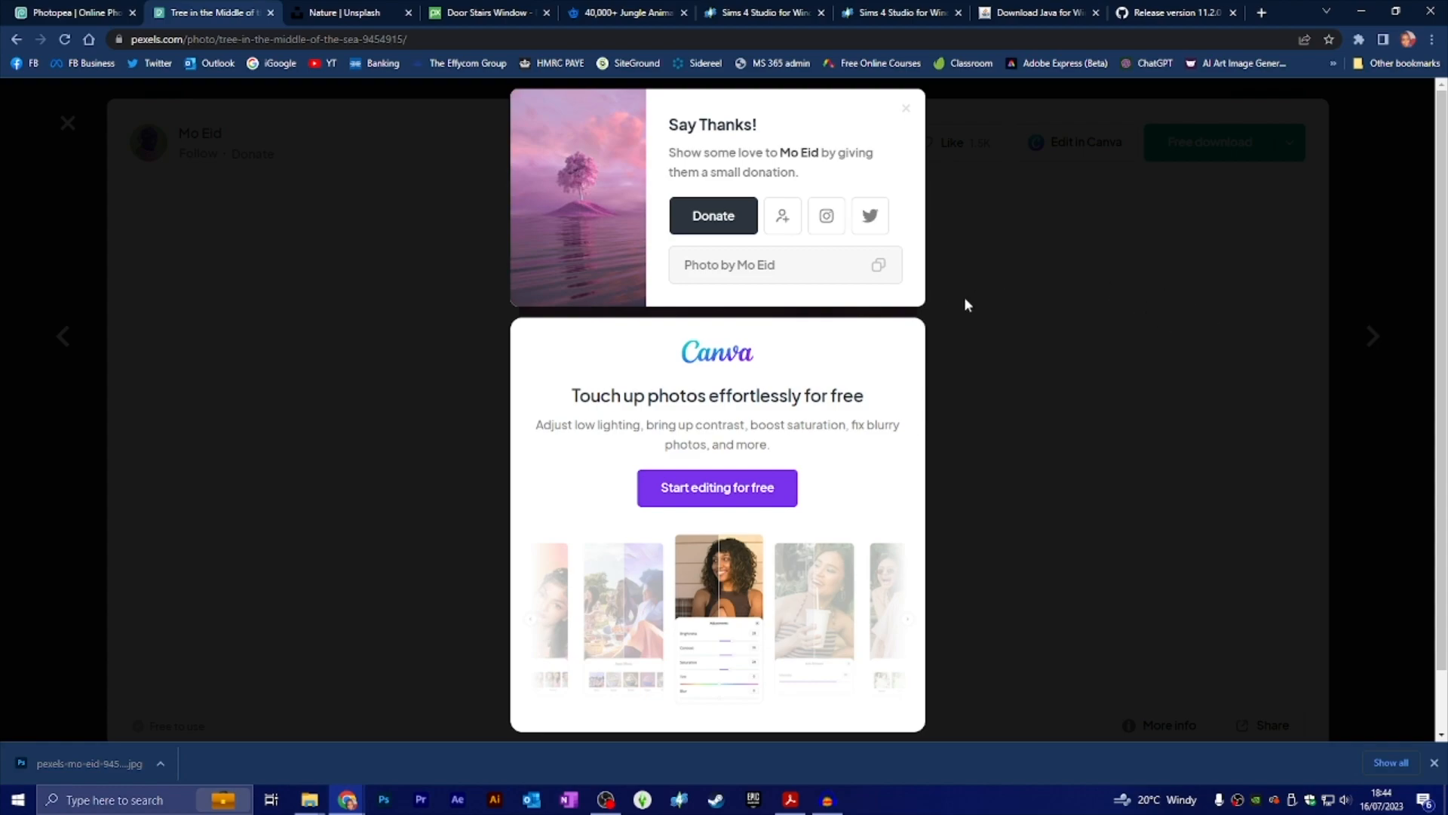
# Step: Show the Photopea online editor and launch Photoshop for editing the image
pyautogui.click(79, 14)
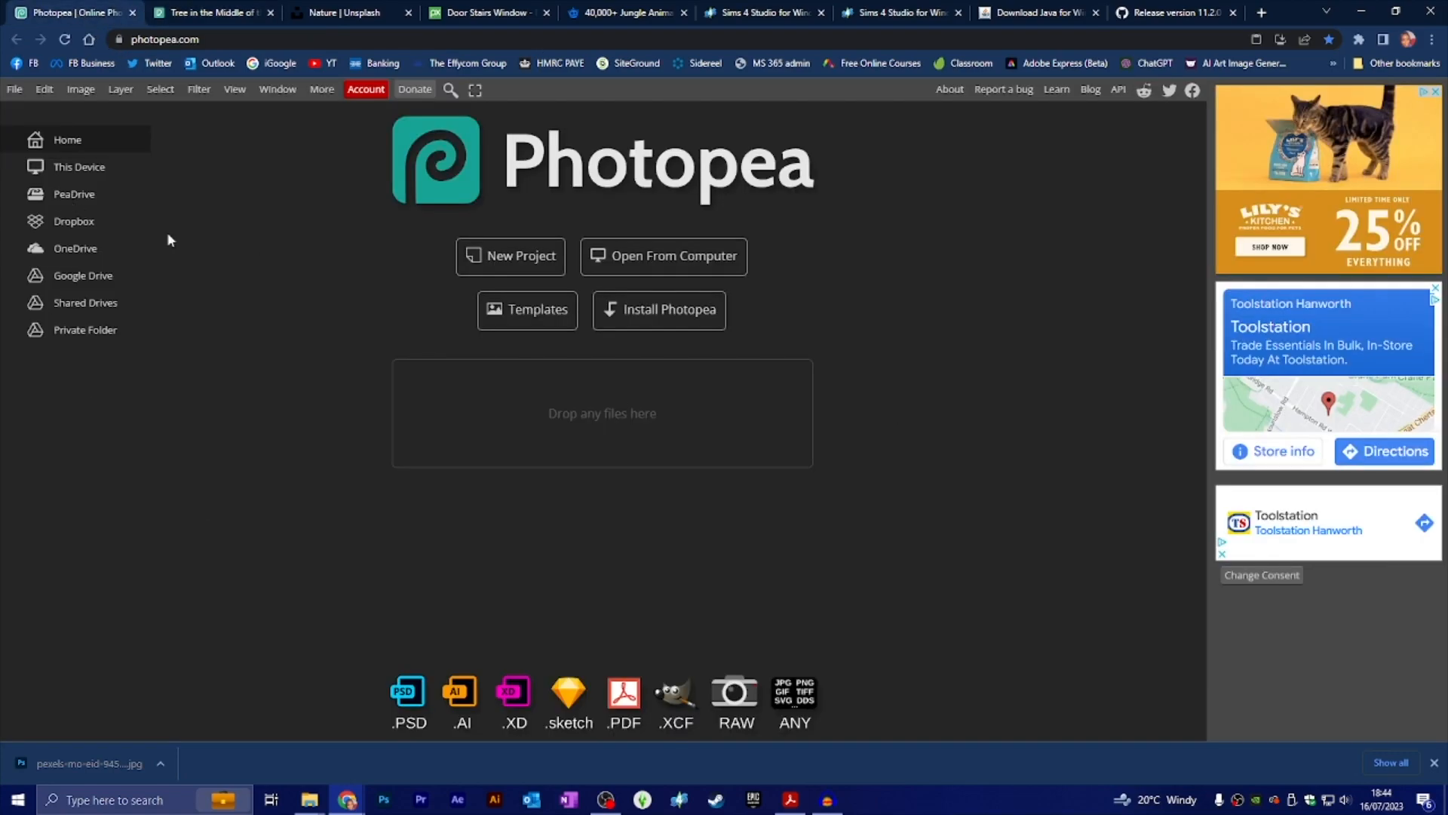
pyautogui.click(386, 799)
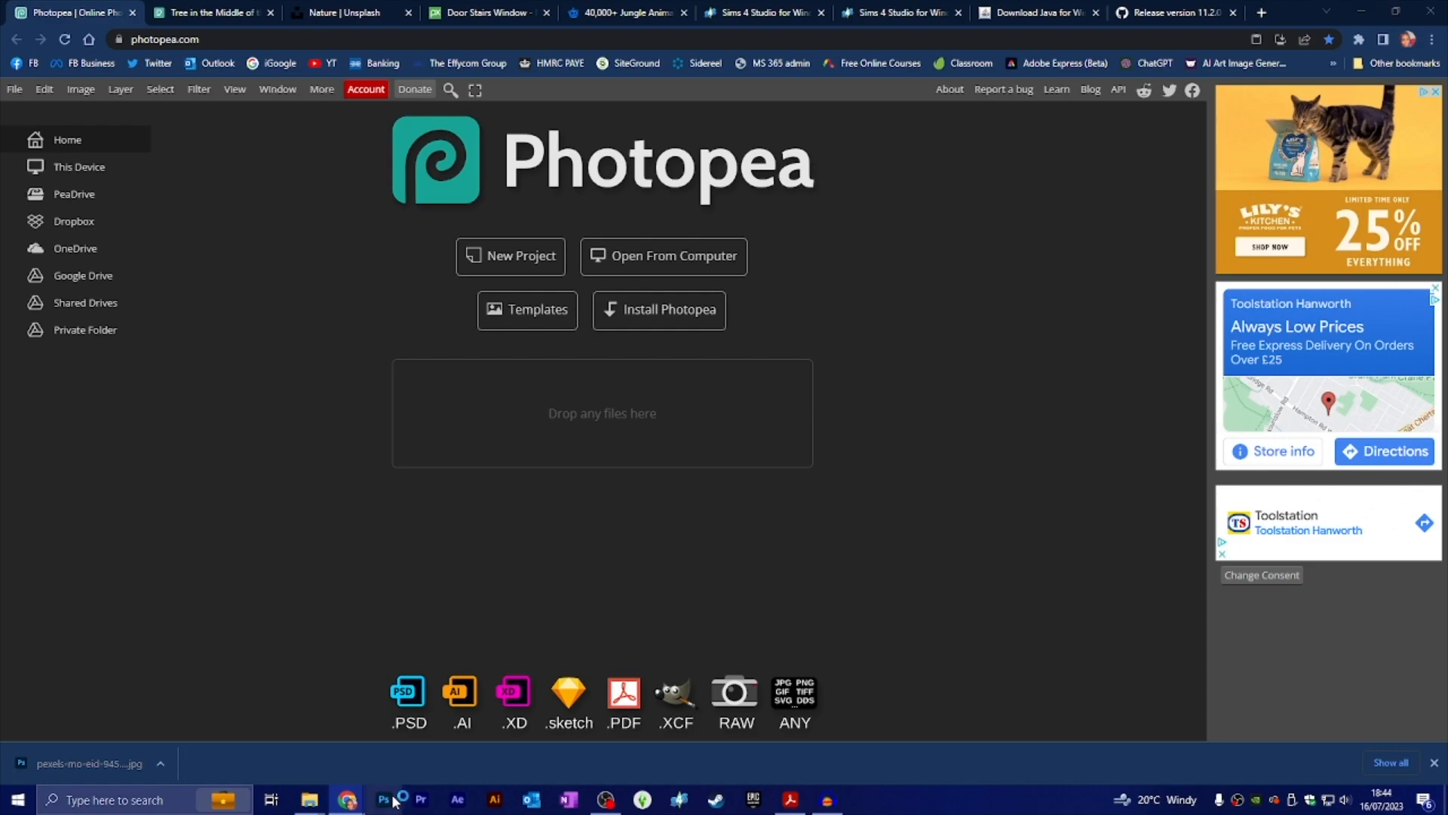
# Step: Dismiss the browser's download bar and close all tabs except Photopea
pyautogui.click(1435, 762)
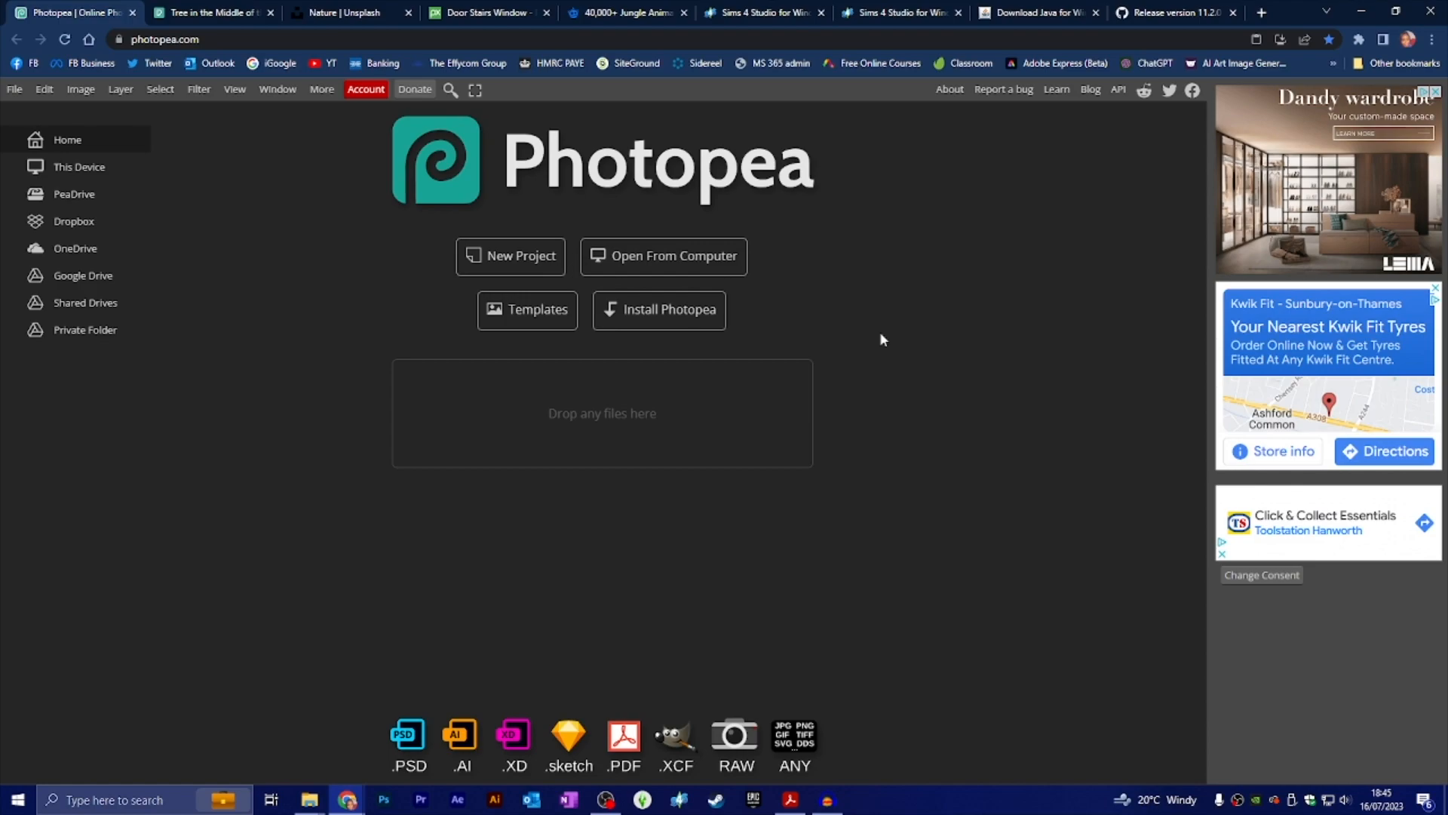
pyautogui.click(270, 13)
pyautogui.click(270, 12)
pyautogui.click(270, 13)
pyautogui.click(270, 13)
pyautogui.click(270, 13)
pyautogui.click(270, 13)
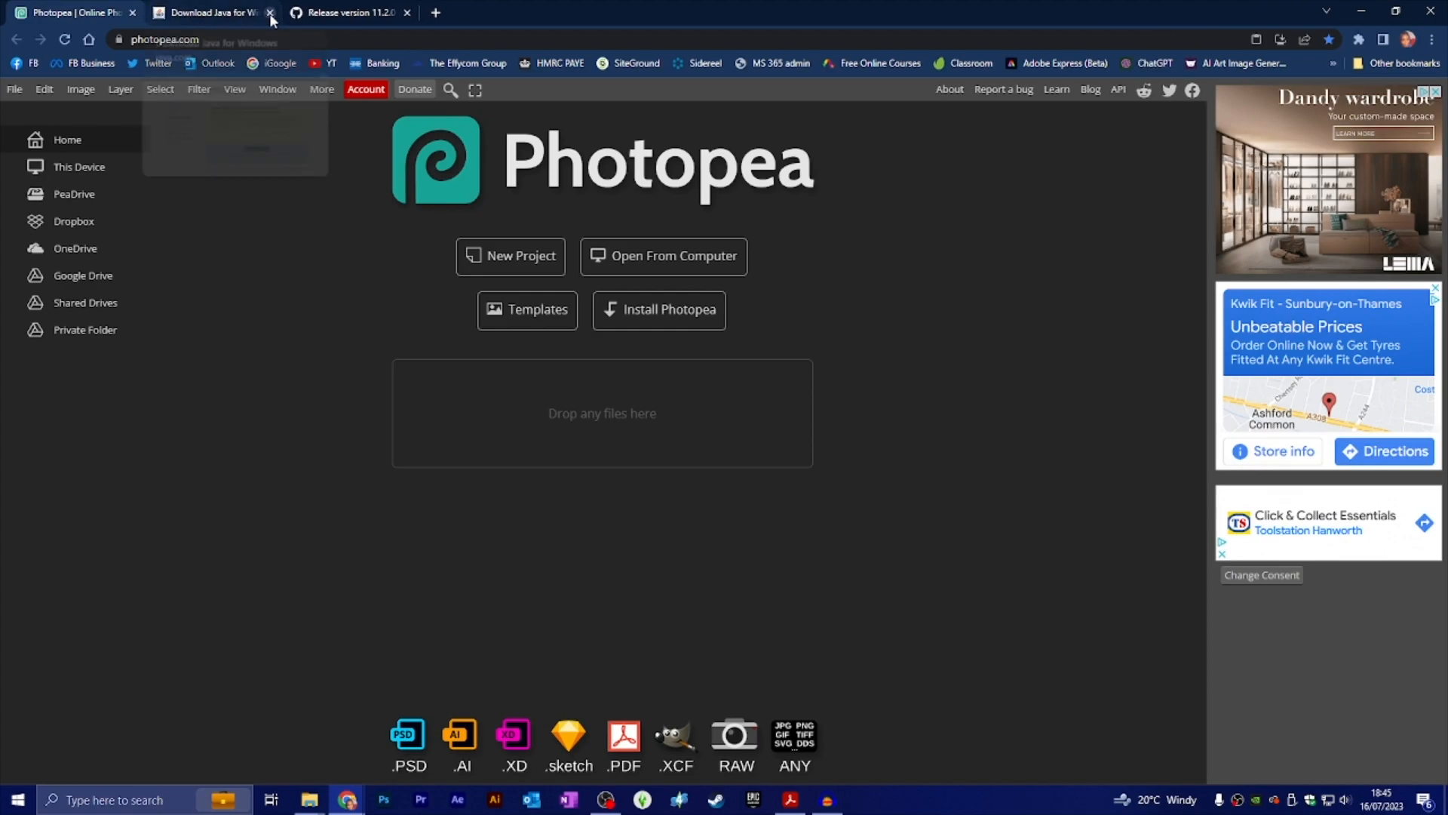
pyautogui.click(270, 13)
pyautogui.click(270, 13)
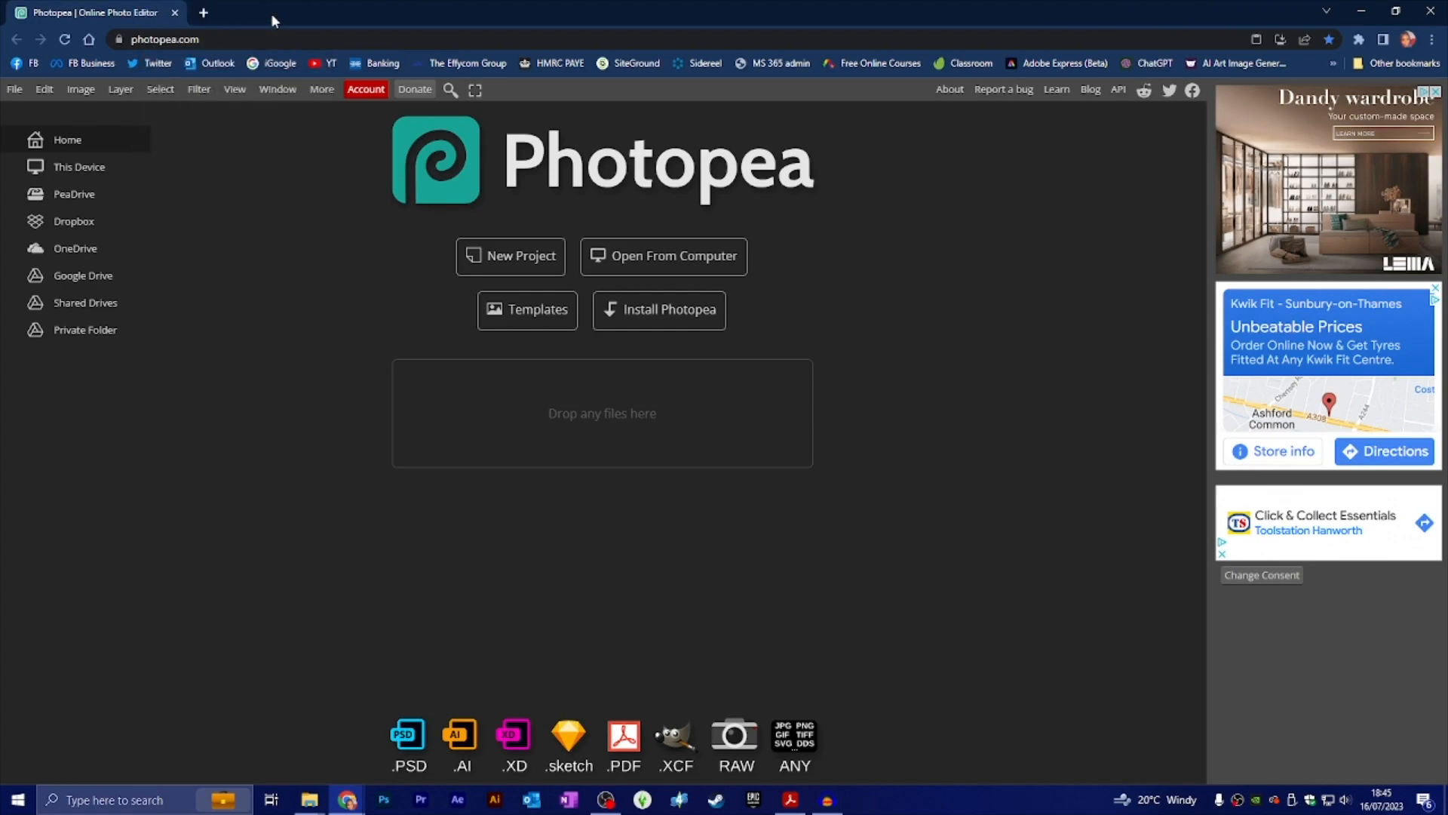
# Step: Minimize the browser and the The Sims 4 folder window, launch Sims 4 Studio and select the text of its creator name
pyautogui.click(1366, 9)
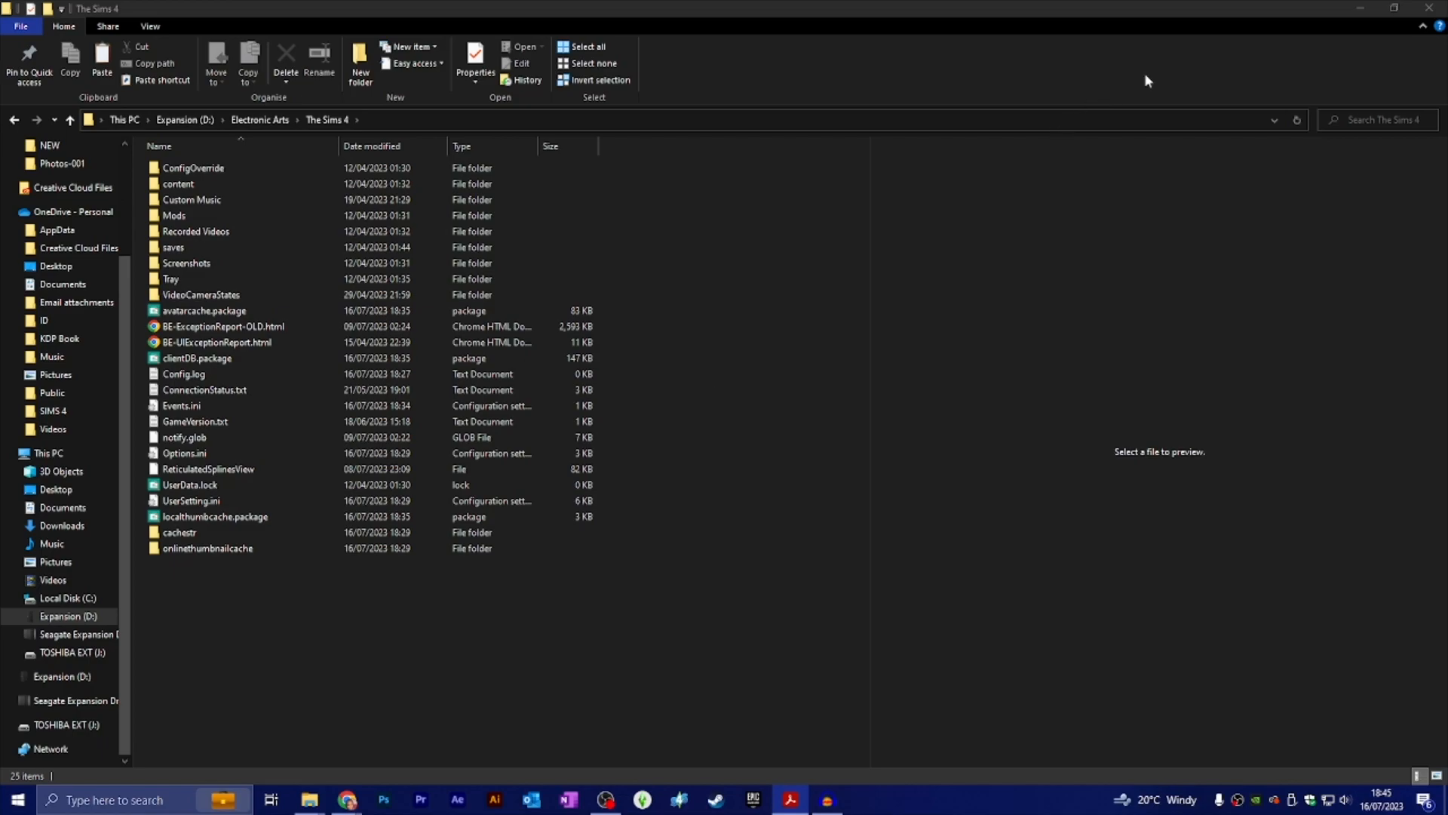
pyautogui.click(1365, 7)
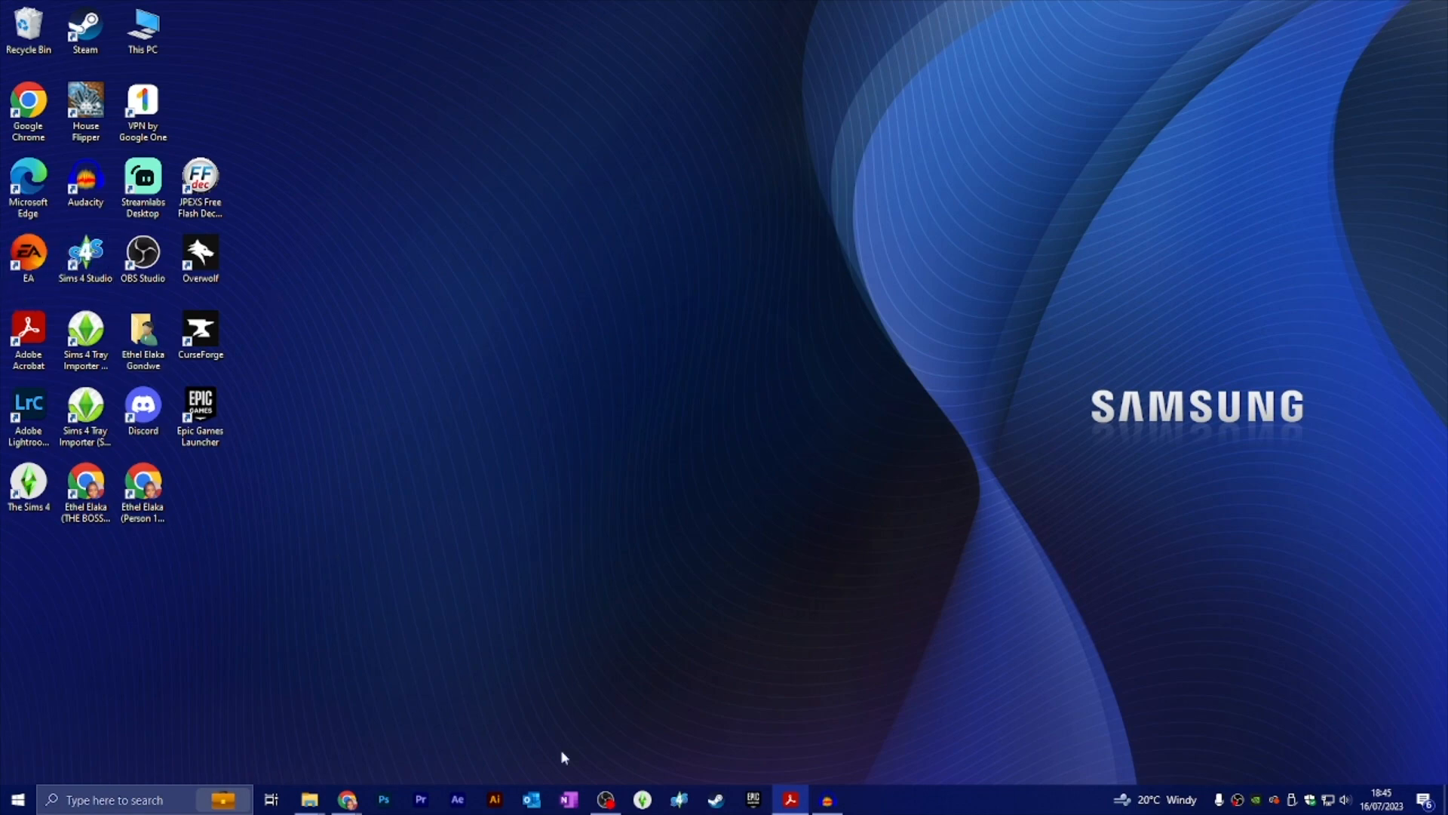
pyautogui.click(679, 801)
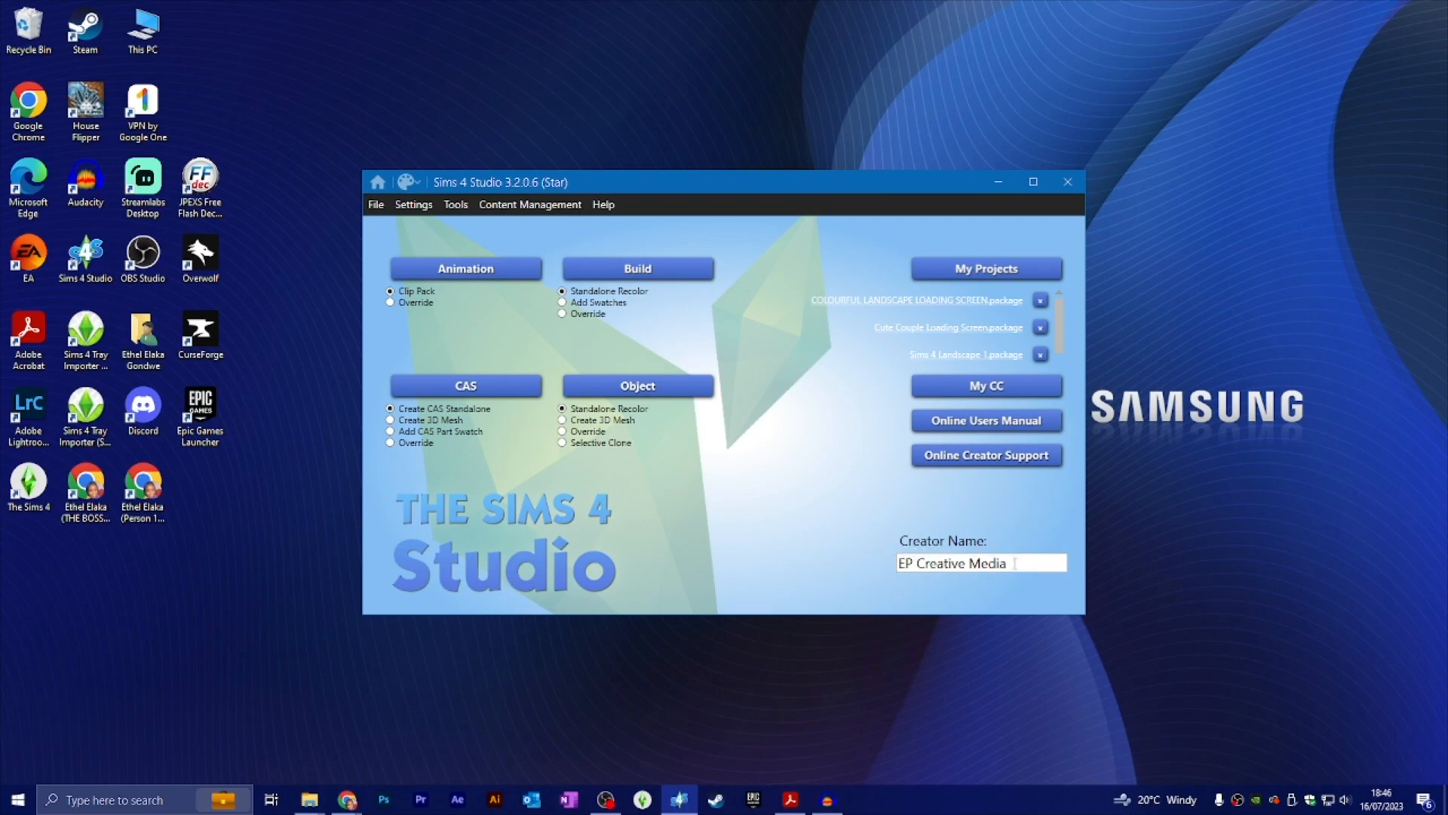
pyautogui.moveTo(1014, 564); pyautogui.dragTo(875, 583)
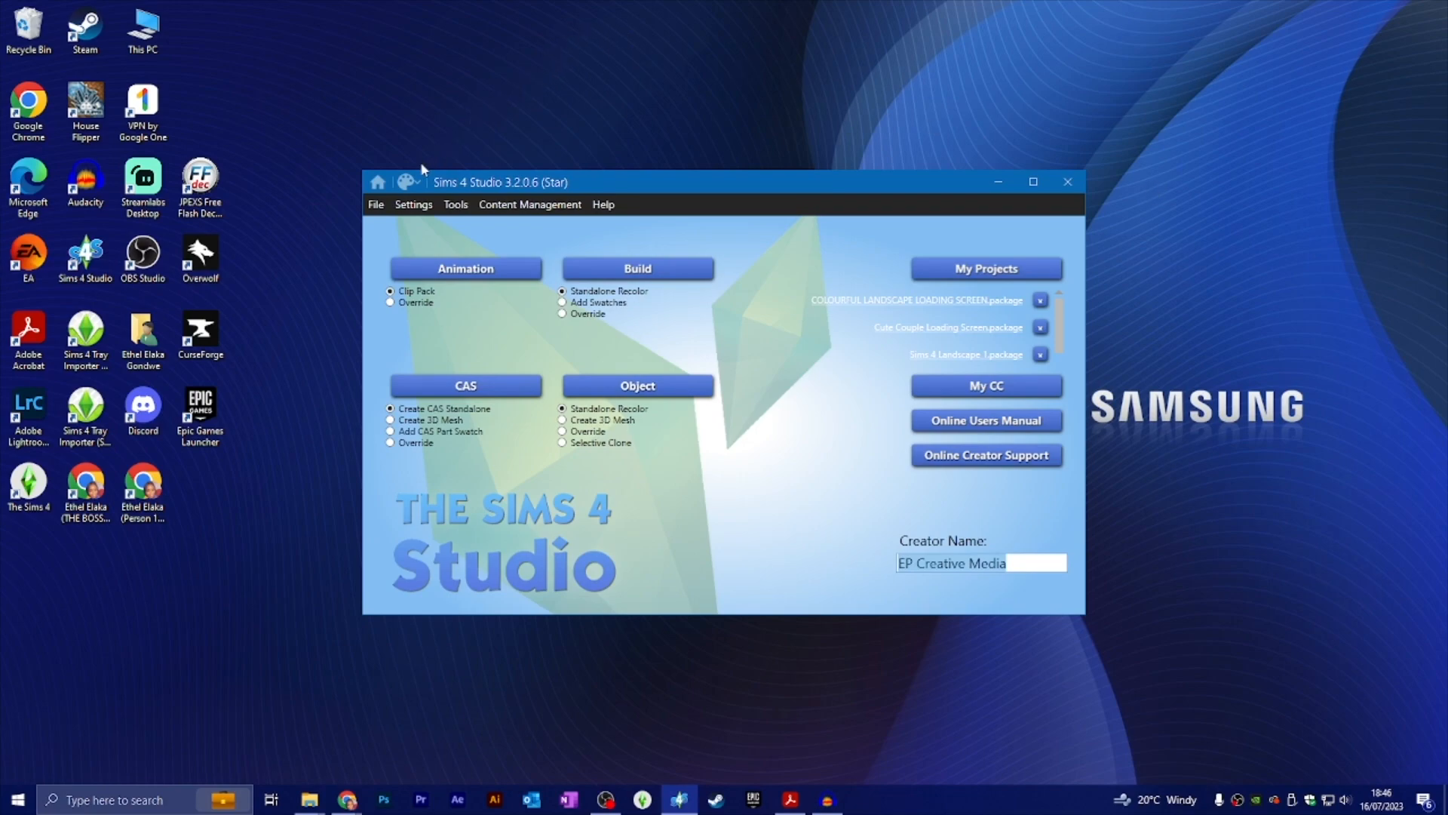
# Step: Create an empty package named PINK TREE ON WATER LANDSCAPE LOADING SCREEN in the Loading Screen folder
pyautogui.click(458, 210)
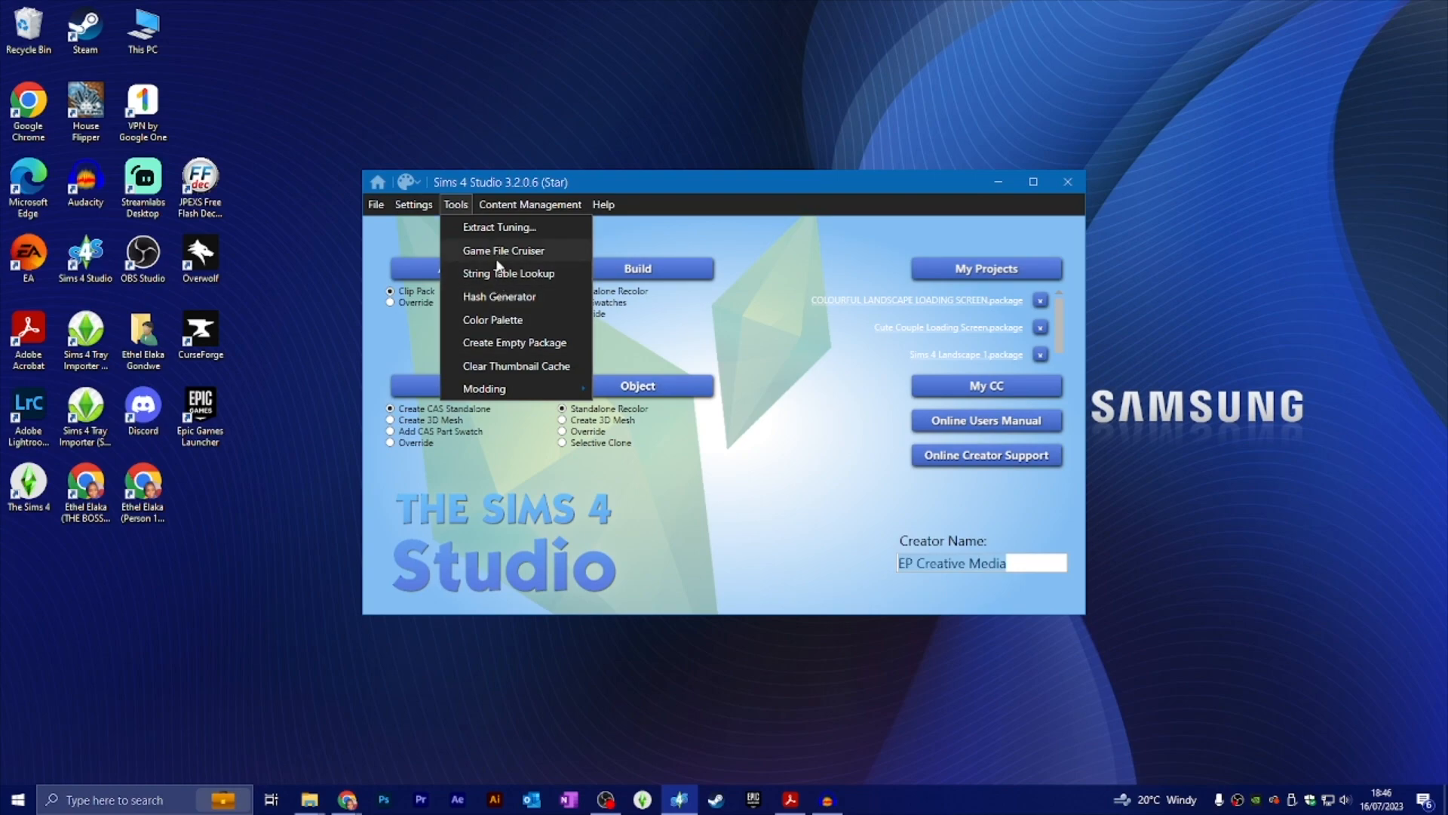
pyautogui.click(495, 345)
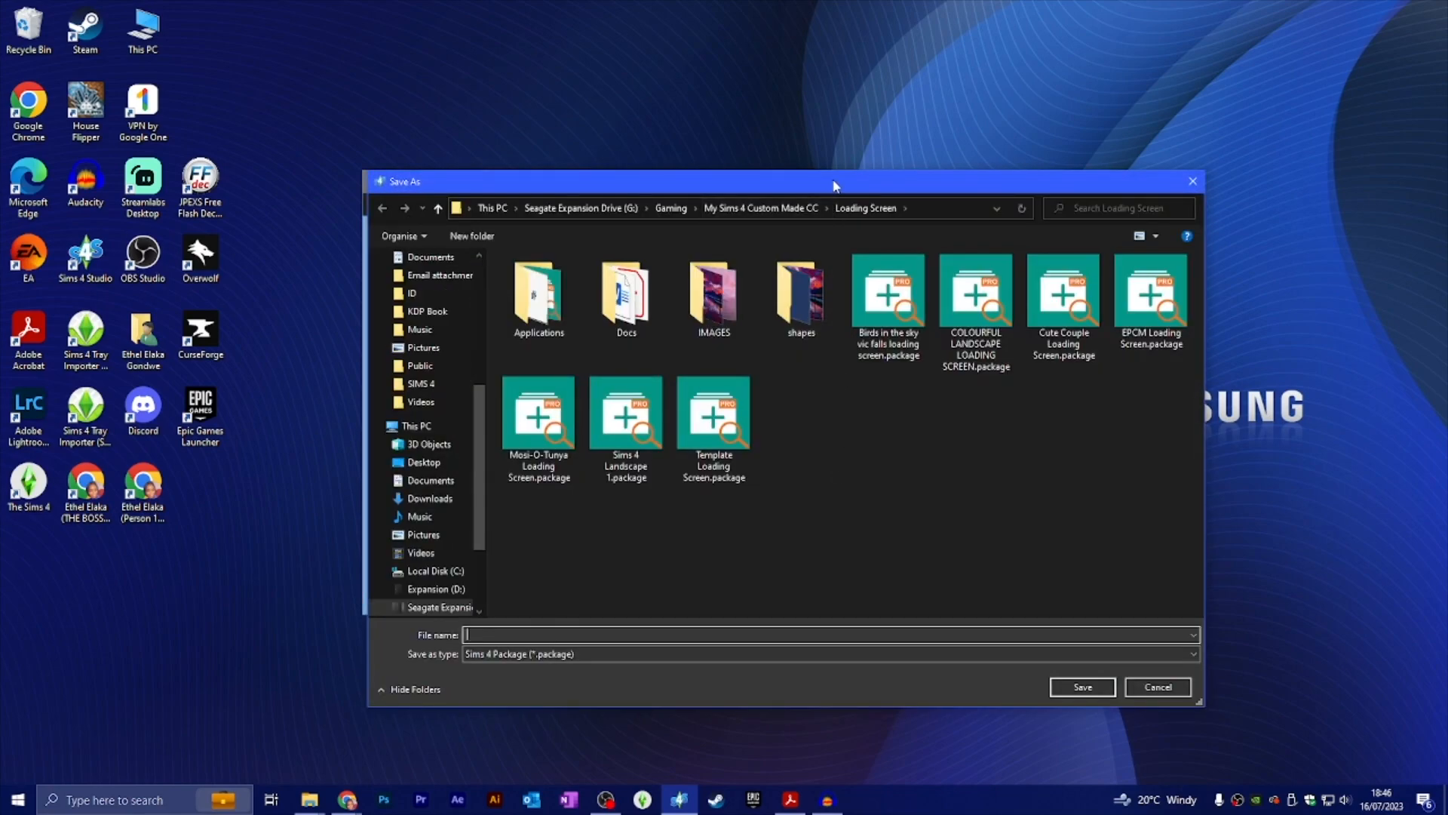
pyautogui.moveTo(829, 184); pyautogui.dragTo(777, 148)
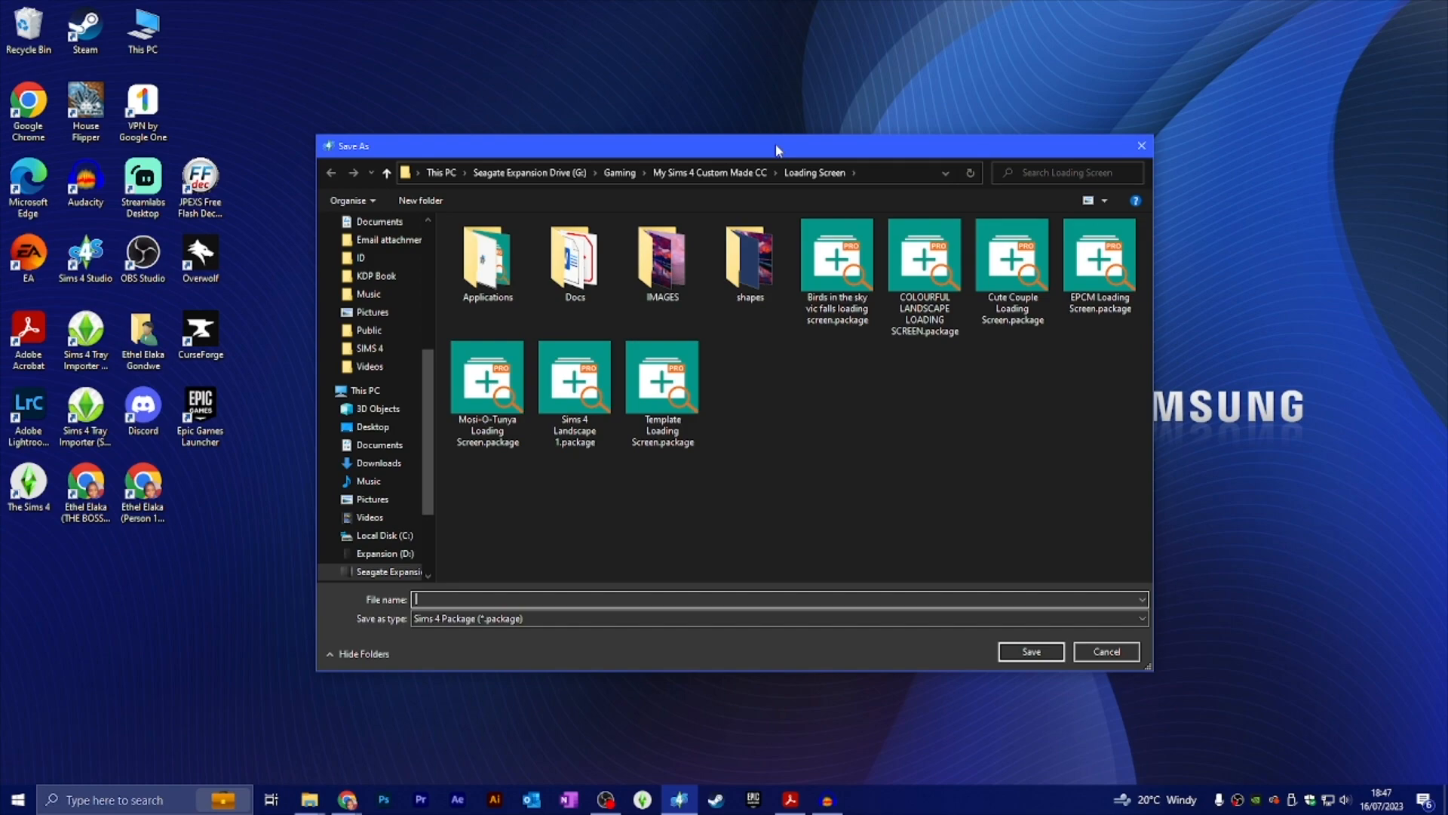
pyautogui.write('P')
pyautogui.write('INK TREE LANDSCAPE')
pyautogui.click(461, 598)
pyautogui.write('ON WATER')
pyautogui.press('BackSpace')
pyautogui.write('LOADING SCREEN')
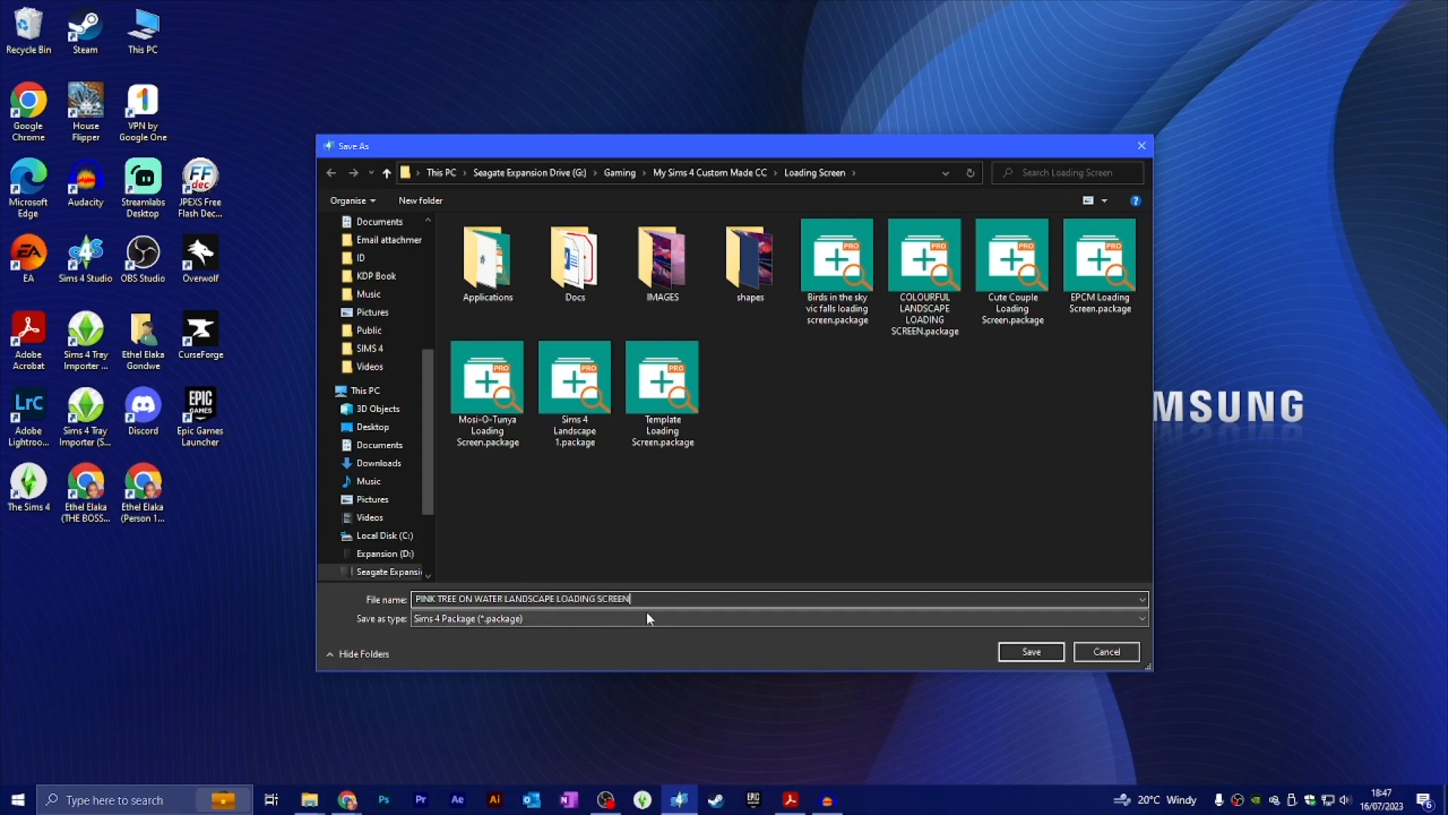
pyautogui.click(1031, 651)
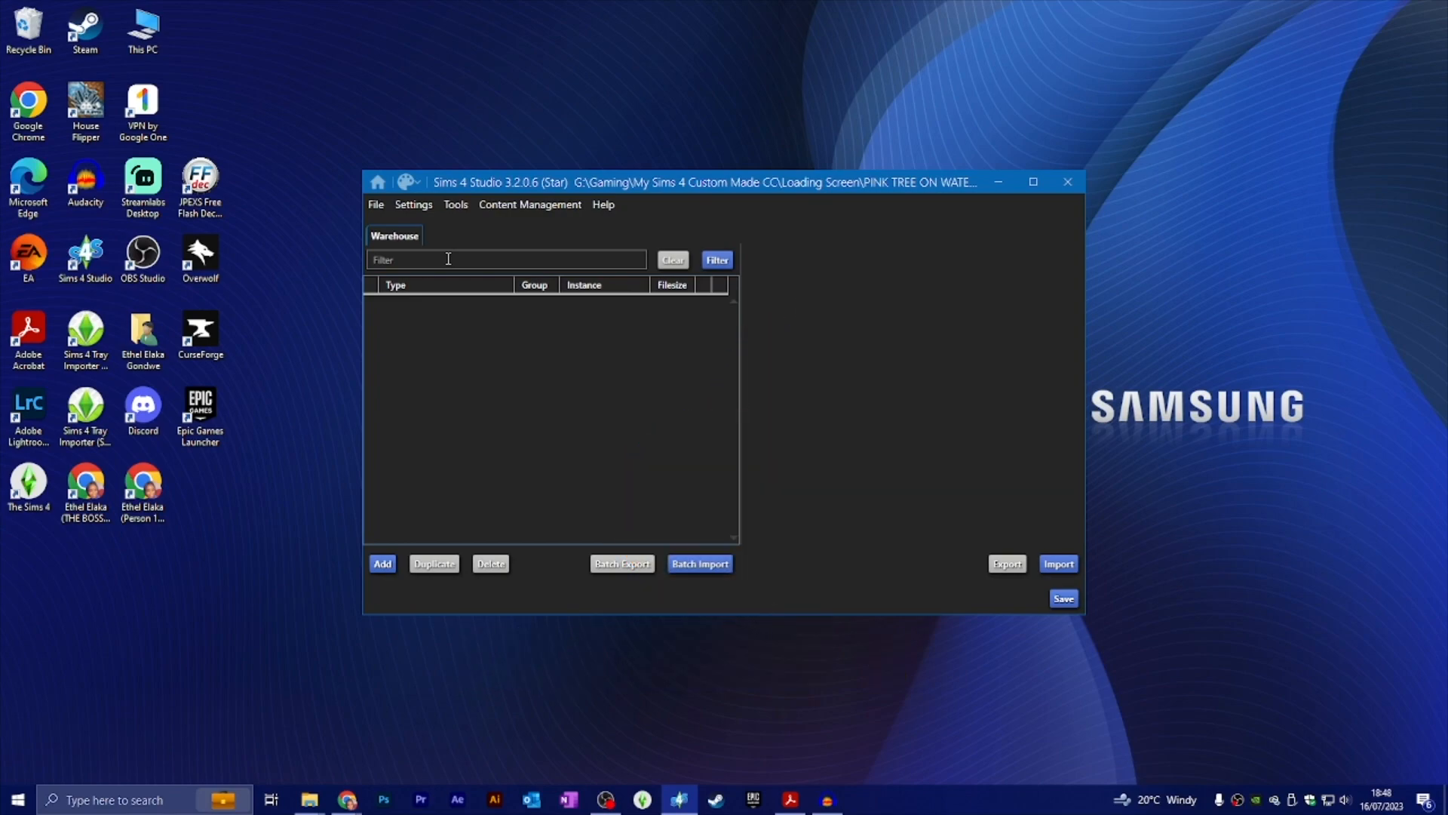
# Step: Open the Game File Cruiser for the new package and move its window over the main Sims 4 Studio window
pyautogui.click(553, 261)
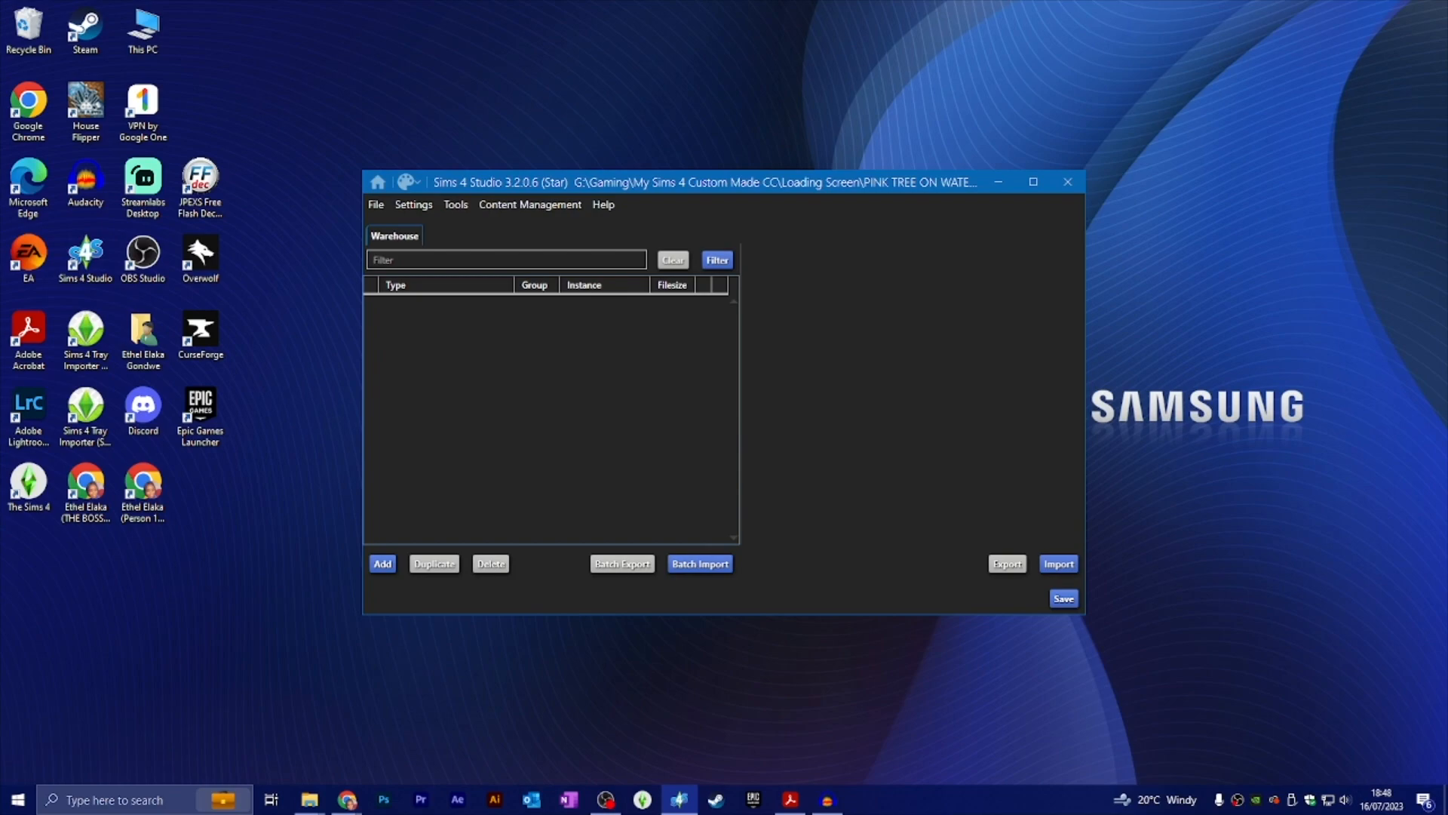
pyautogui.click(463, 211)
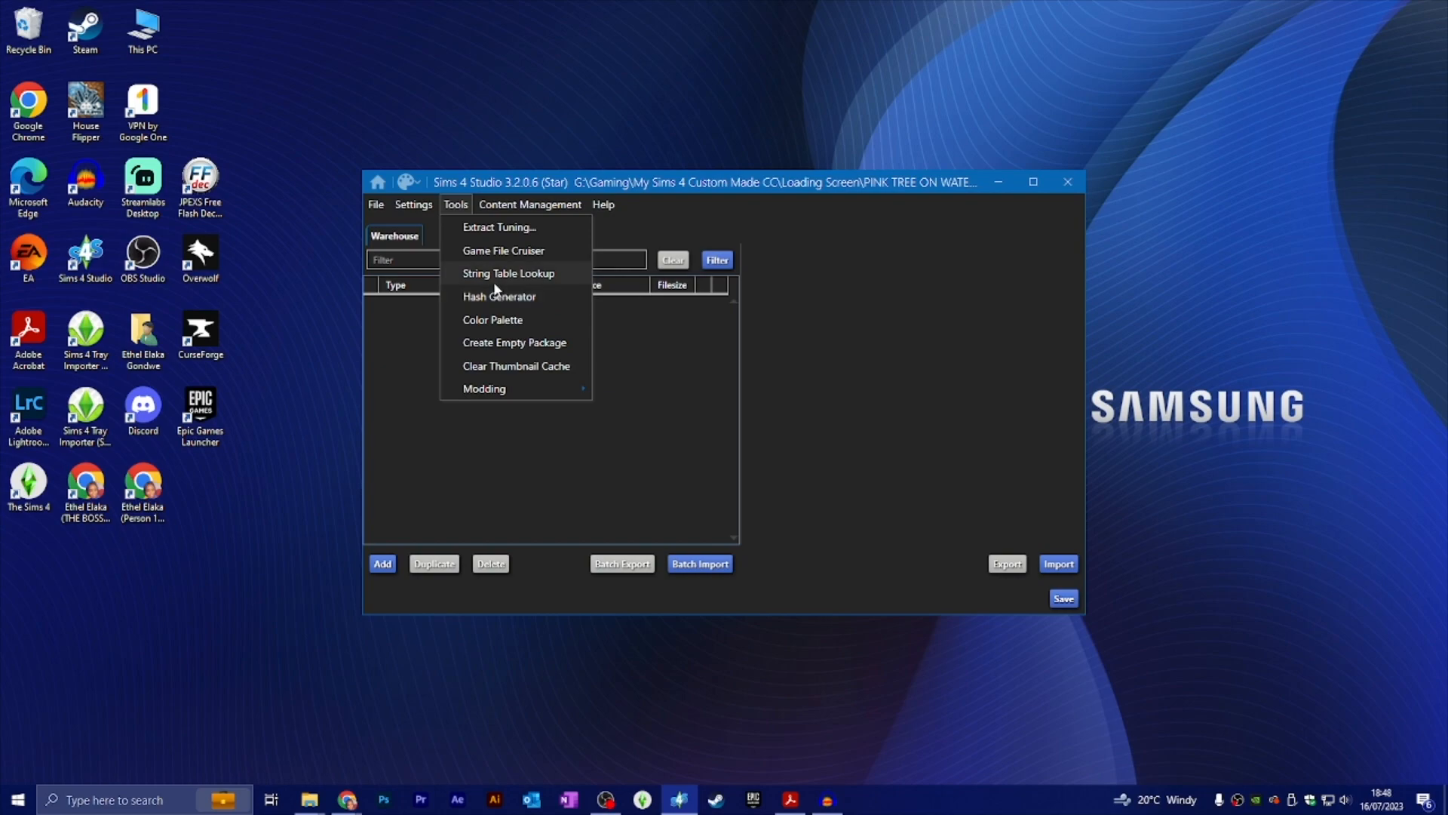
pyautogui.click(491, 253)
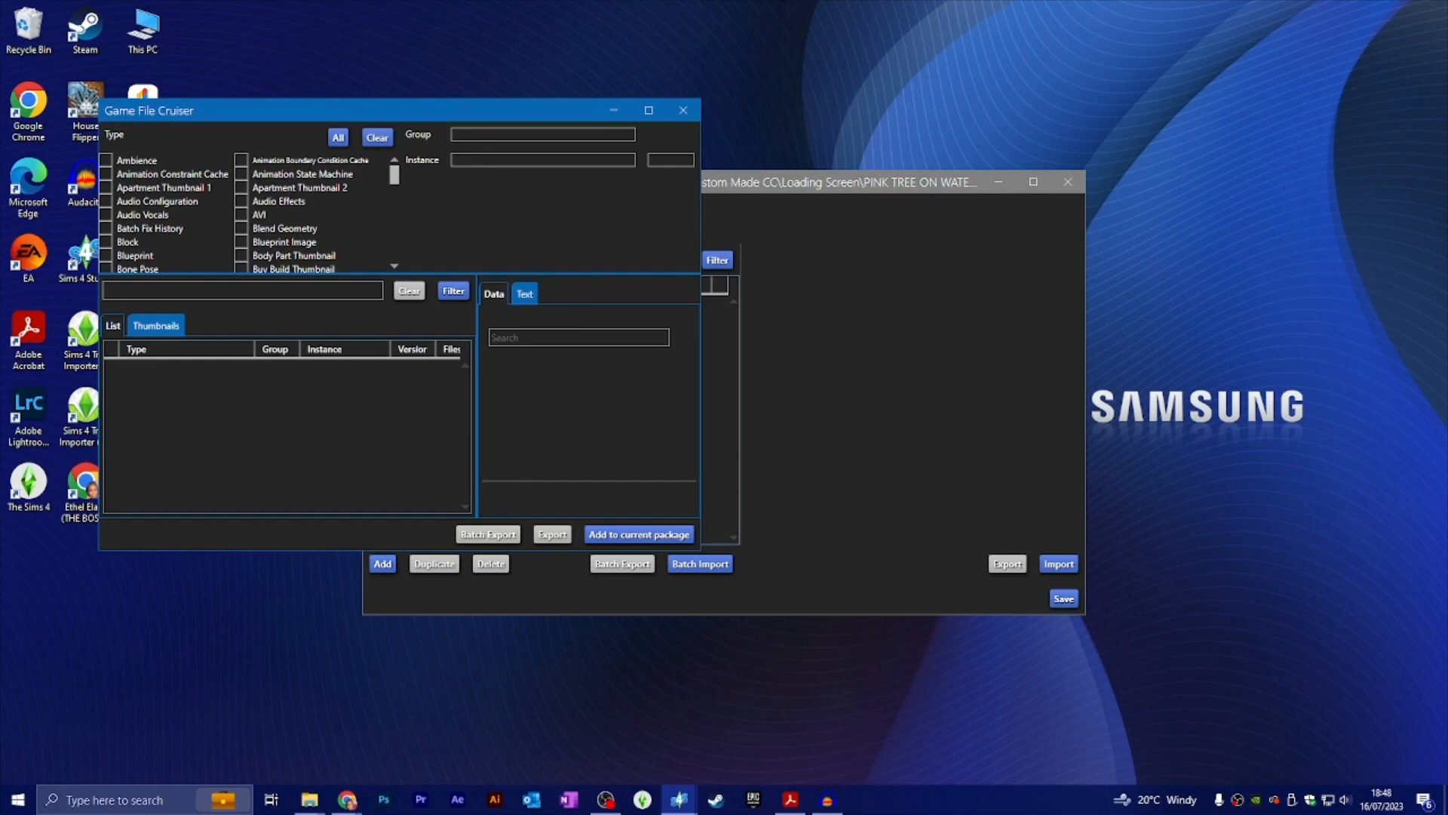
pyautogui.moveTo(390, 110); pyautogui.dragTo(751, 173)
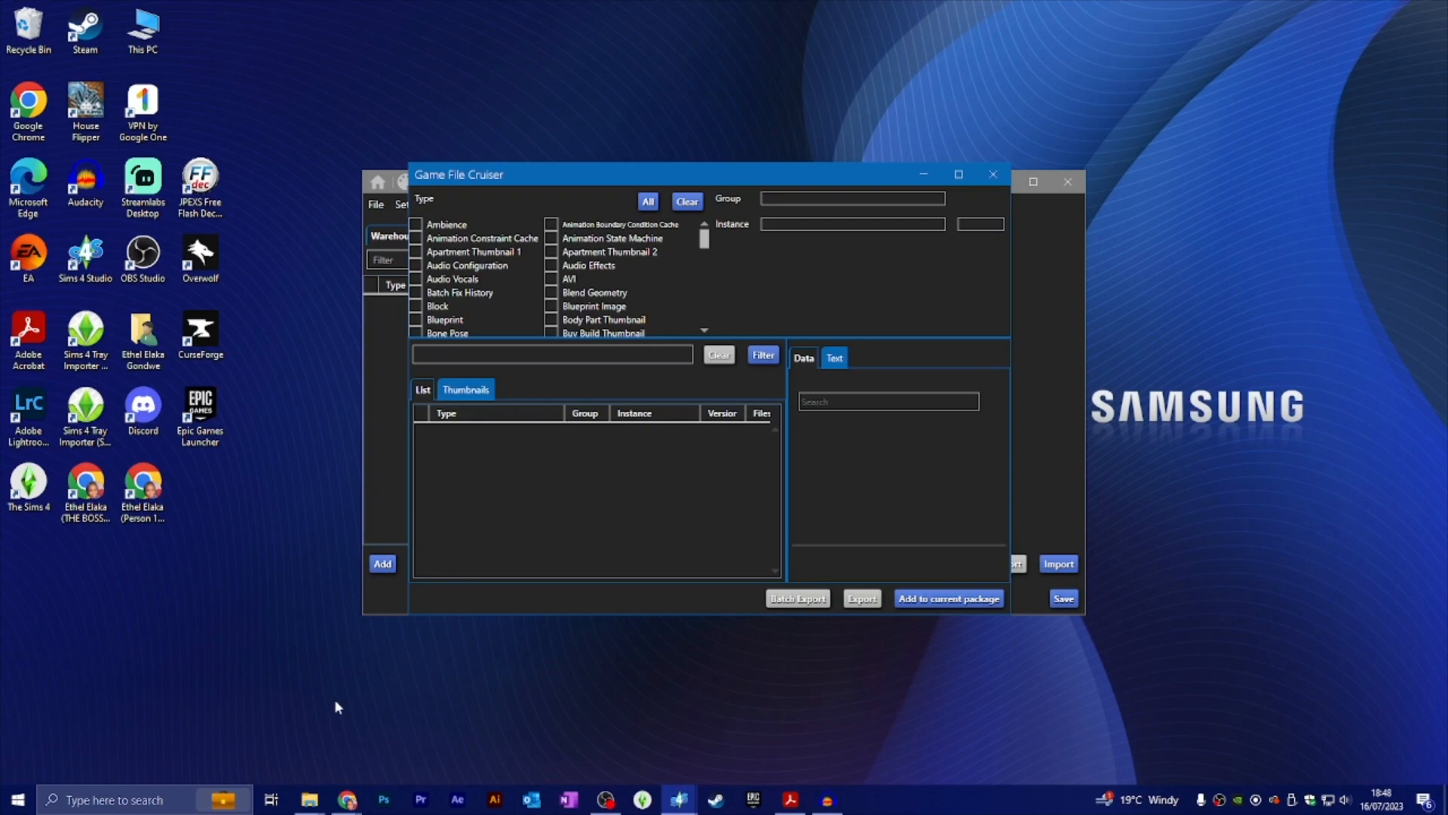
# Step: Open the Sims 4 Studio loading screen code text file from the Loading Screen Docs folder and minimize the folder window
pyautogui.moveTo(311, 798)
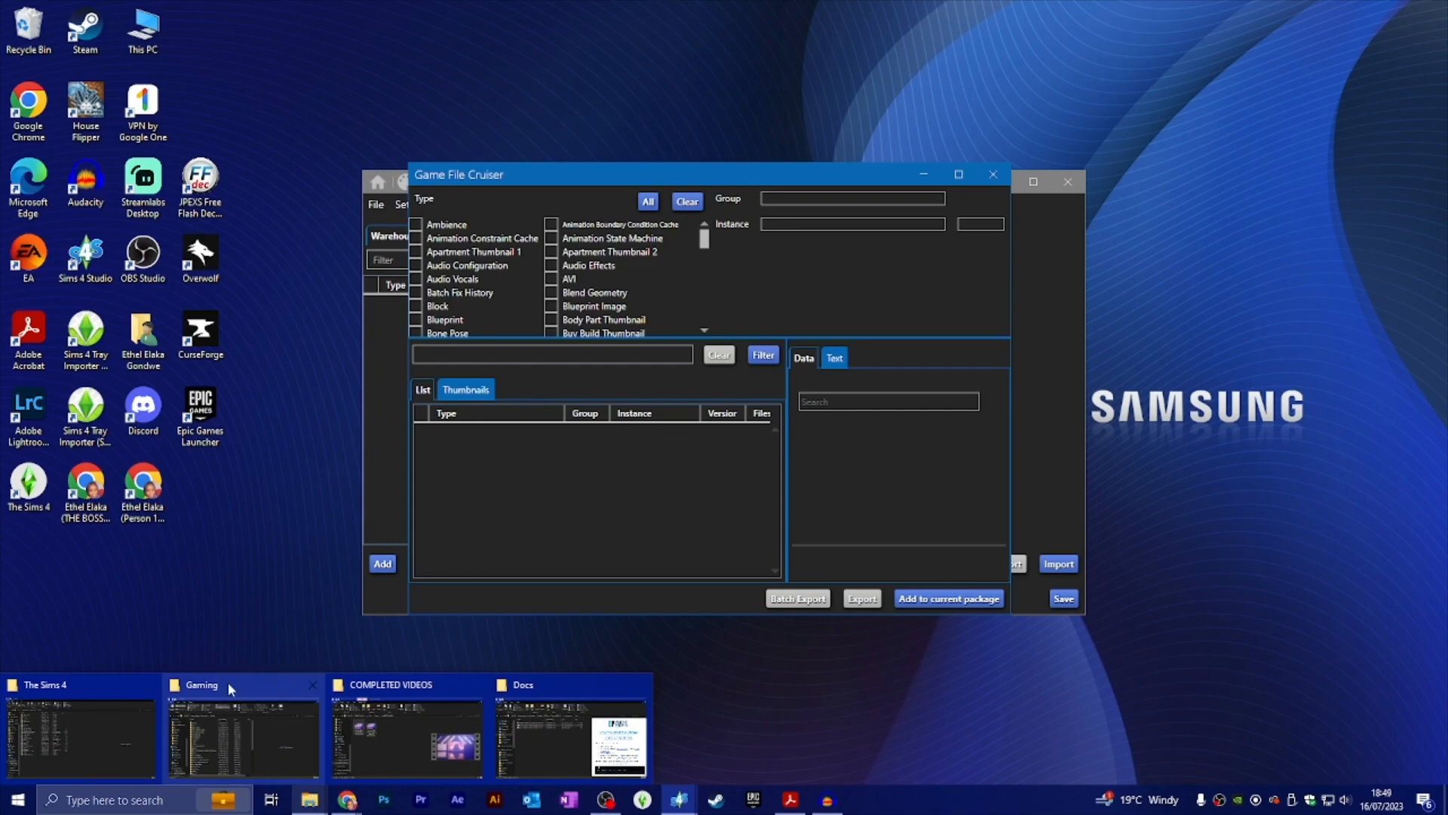
pyautogui.click(88, 709)
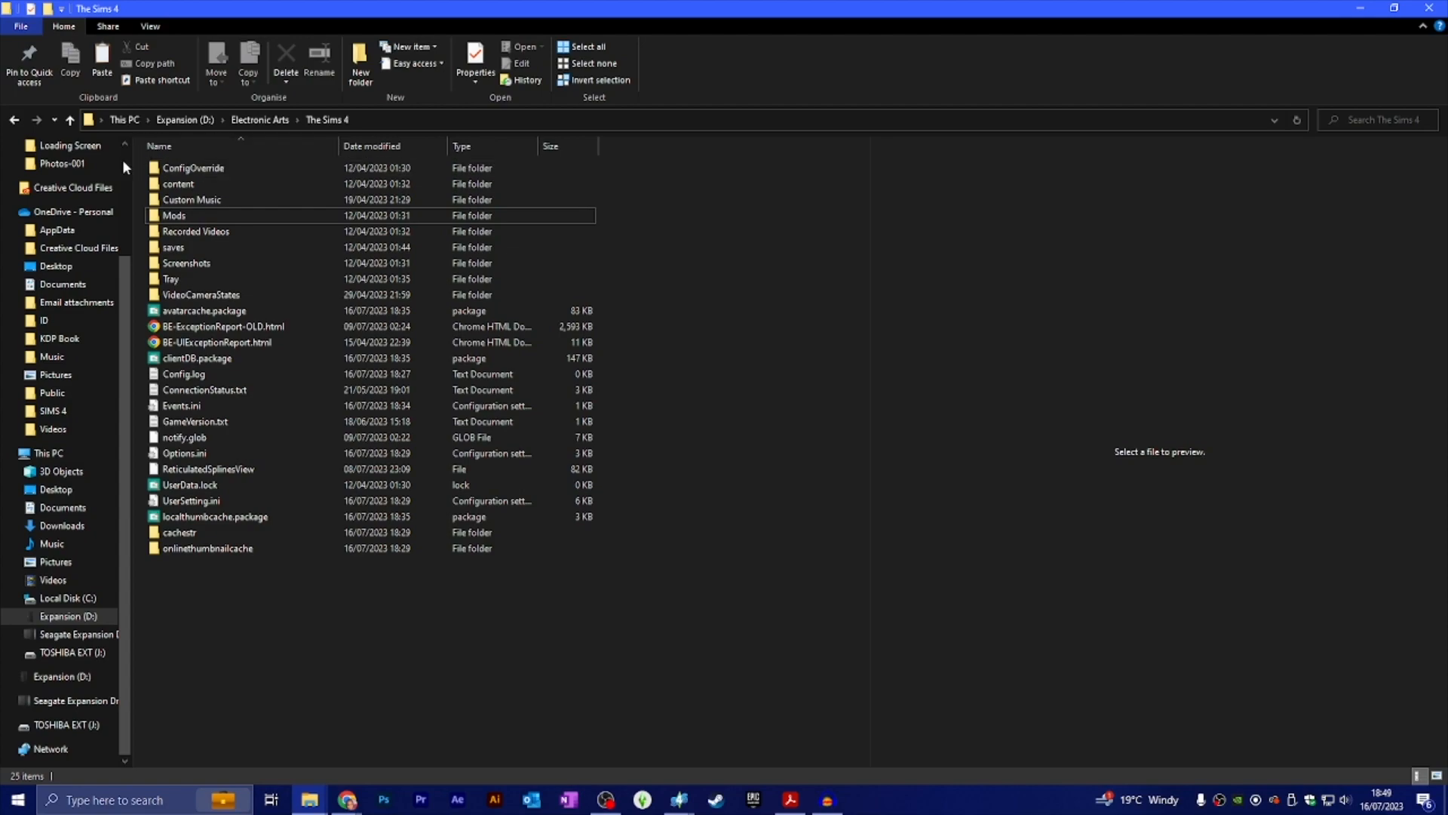
pyautogui.scroll(3, 81, 507)
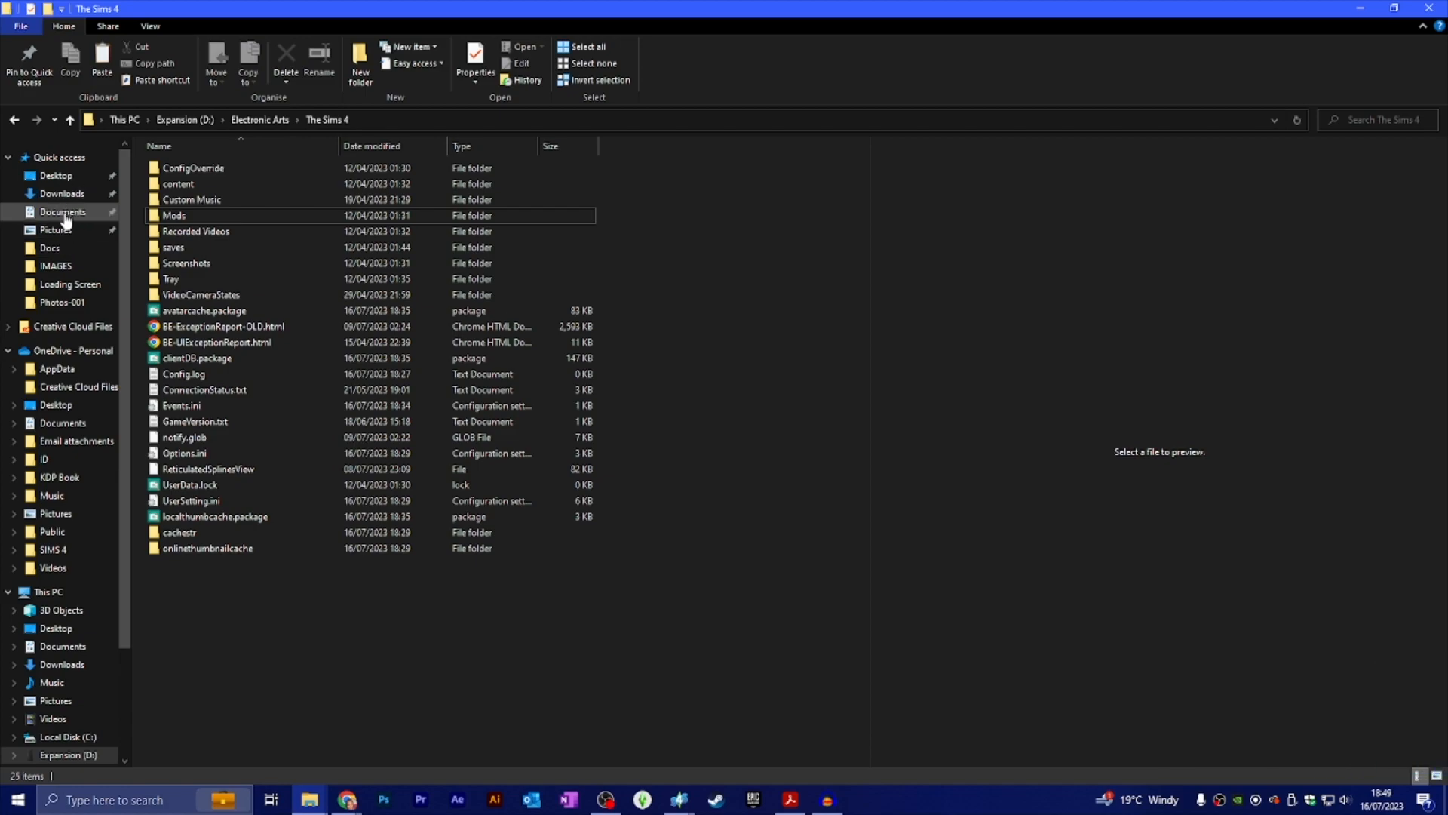
pyautogui.click(60, 288)
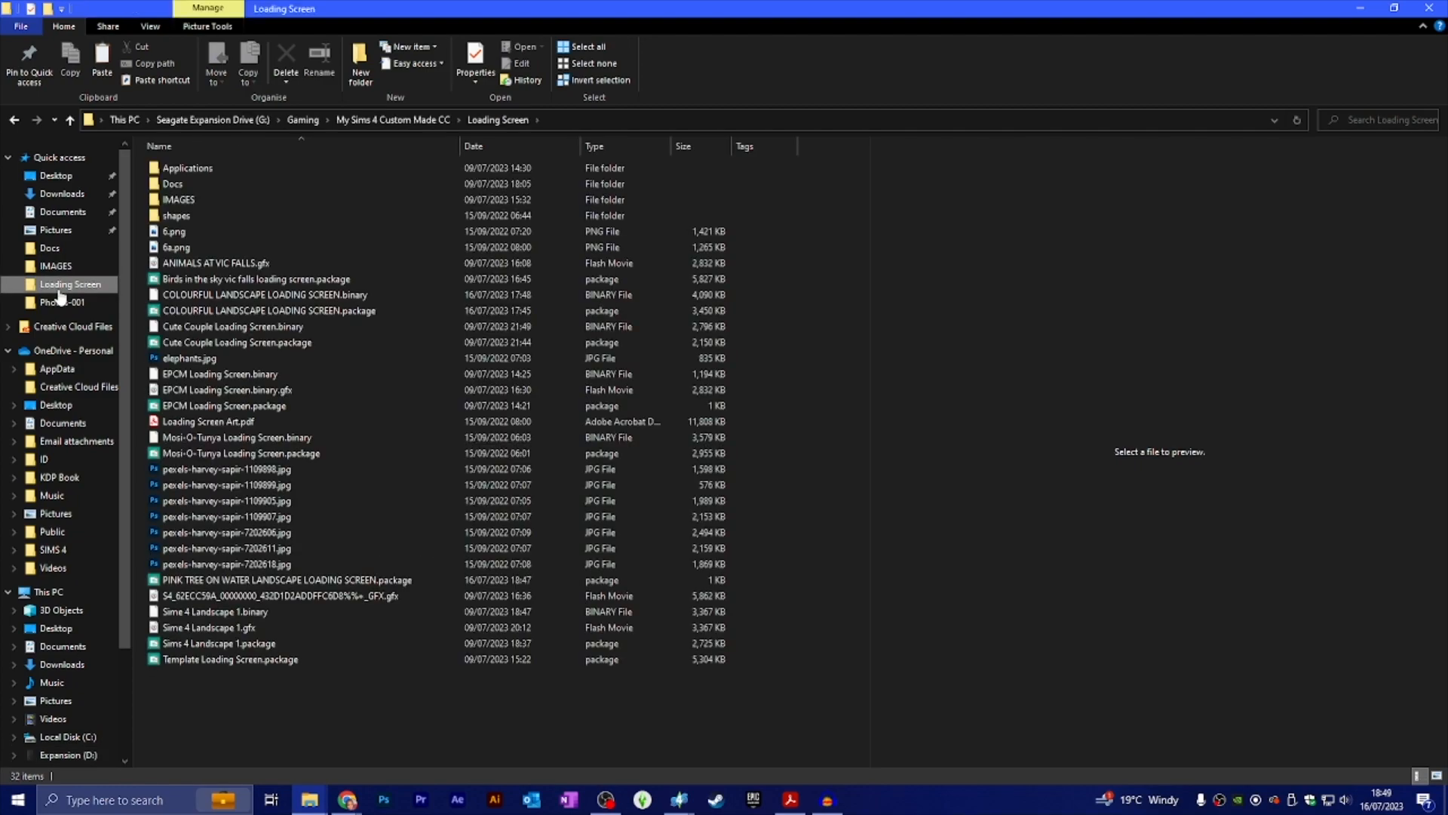
pyautogui.doubleClick(181, 187)
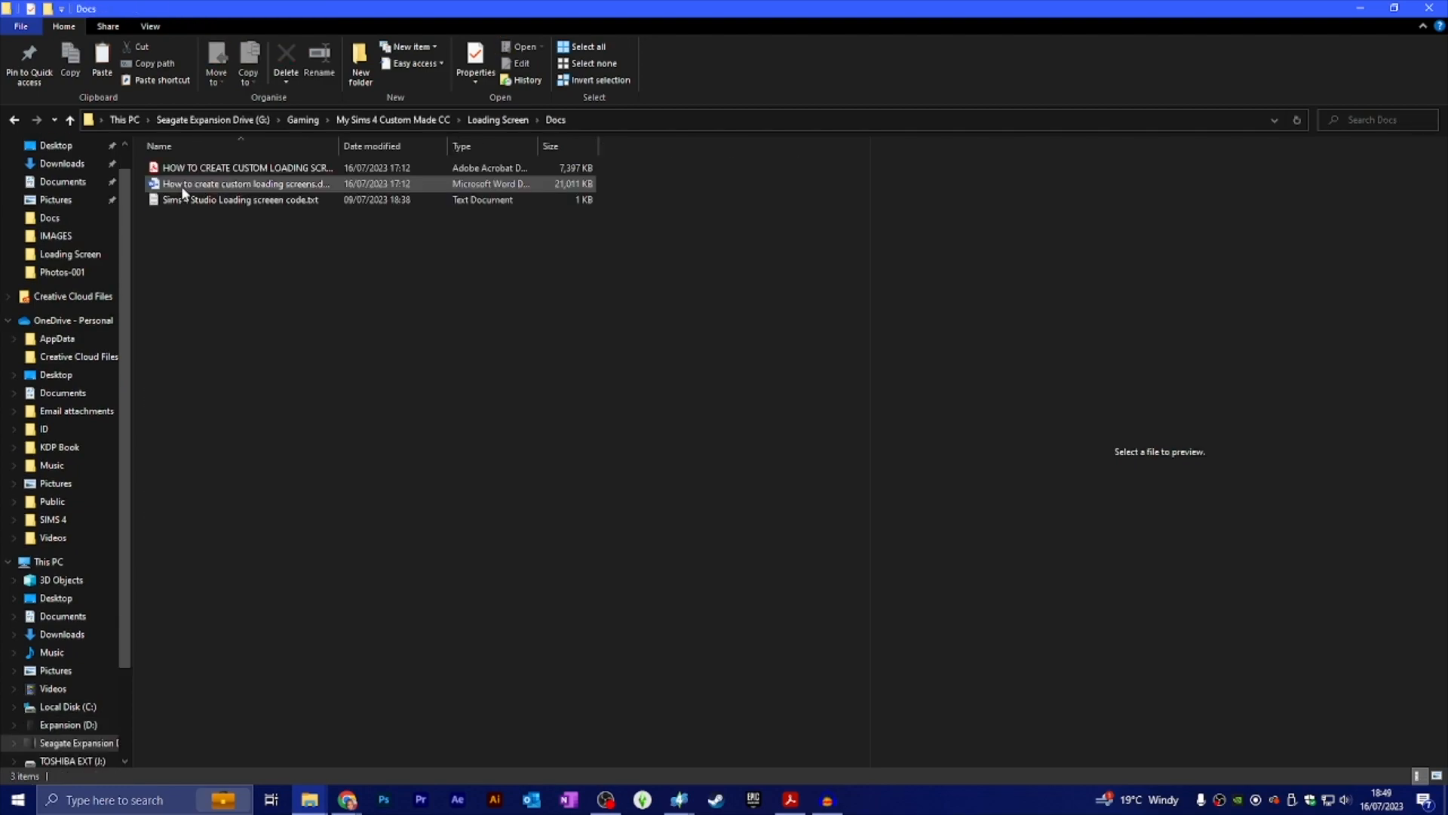
pyautogui.click(186, 200)
pyautogui.click(507, 47)
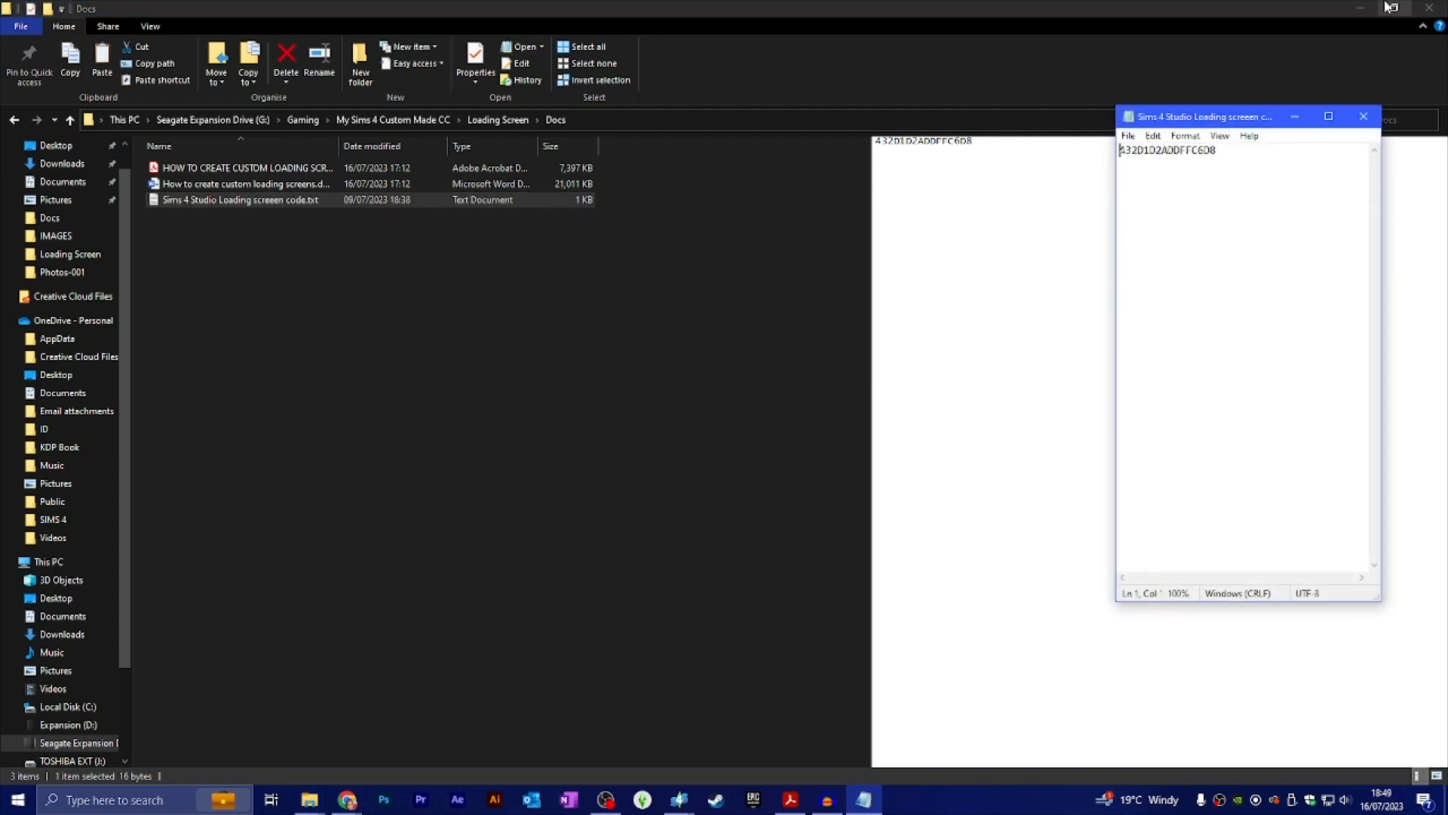
pyautogui.click(1360, 8)
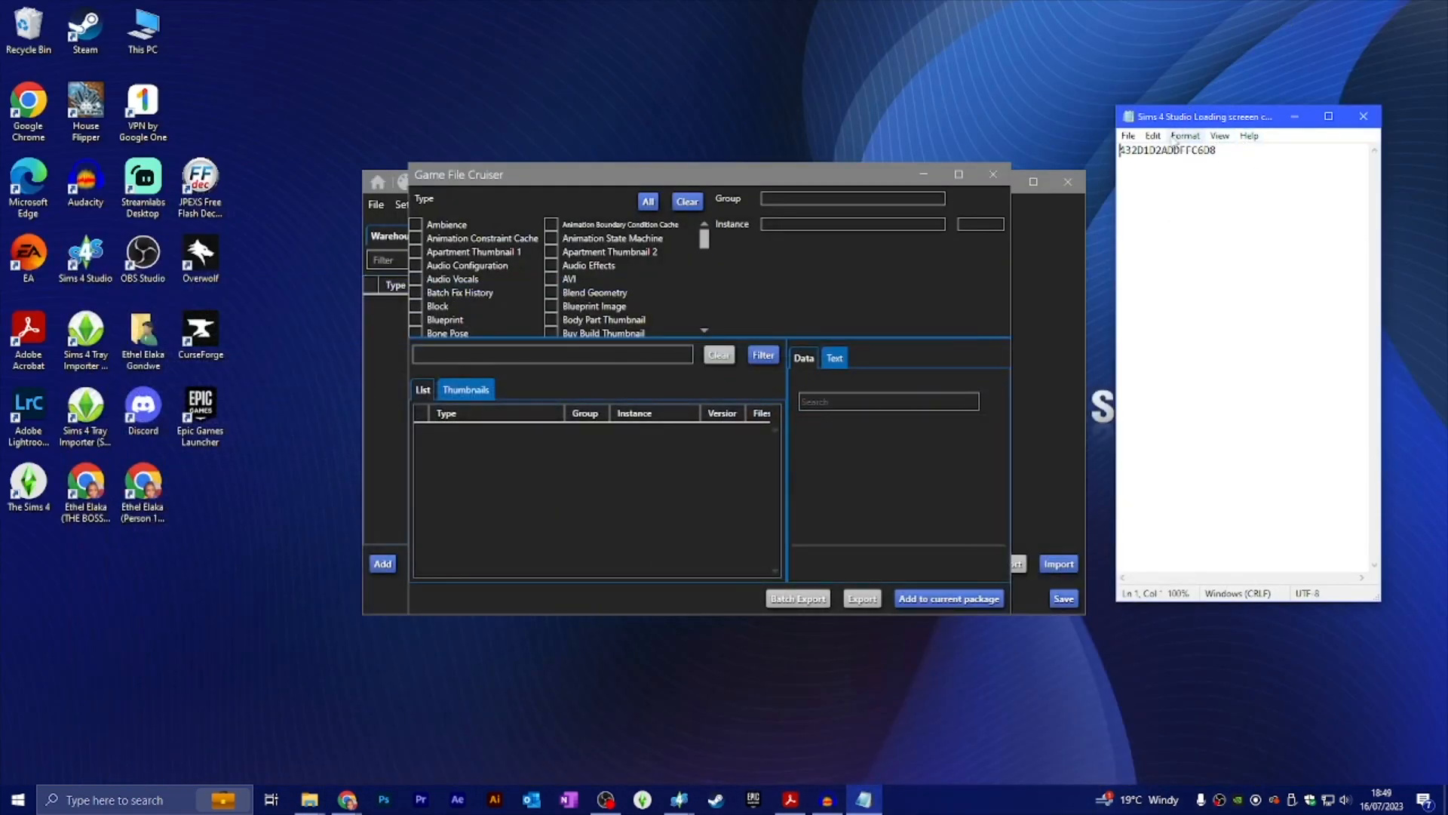
# Step: Copy the code 432D1D2ADDFFC6D8 from the text file into the Game File Cruiser's Instance field
pyautogui.moveTo(1243, 152); pyautogui.dragTo(1131, 152)
pyautogui.click(1256, 157)
pyautogui.moveTo(1254, 157); pyautogui.dragTo(1053, 152)
pyautogui.rightClick(1149, 155)
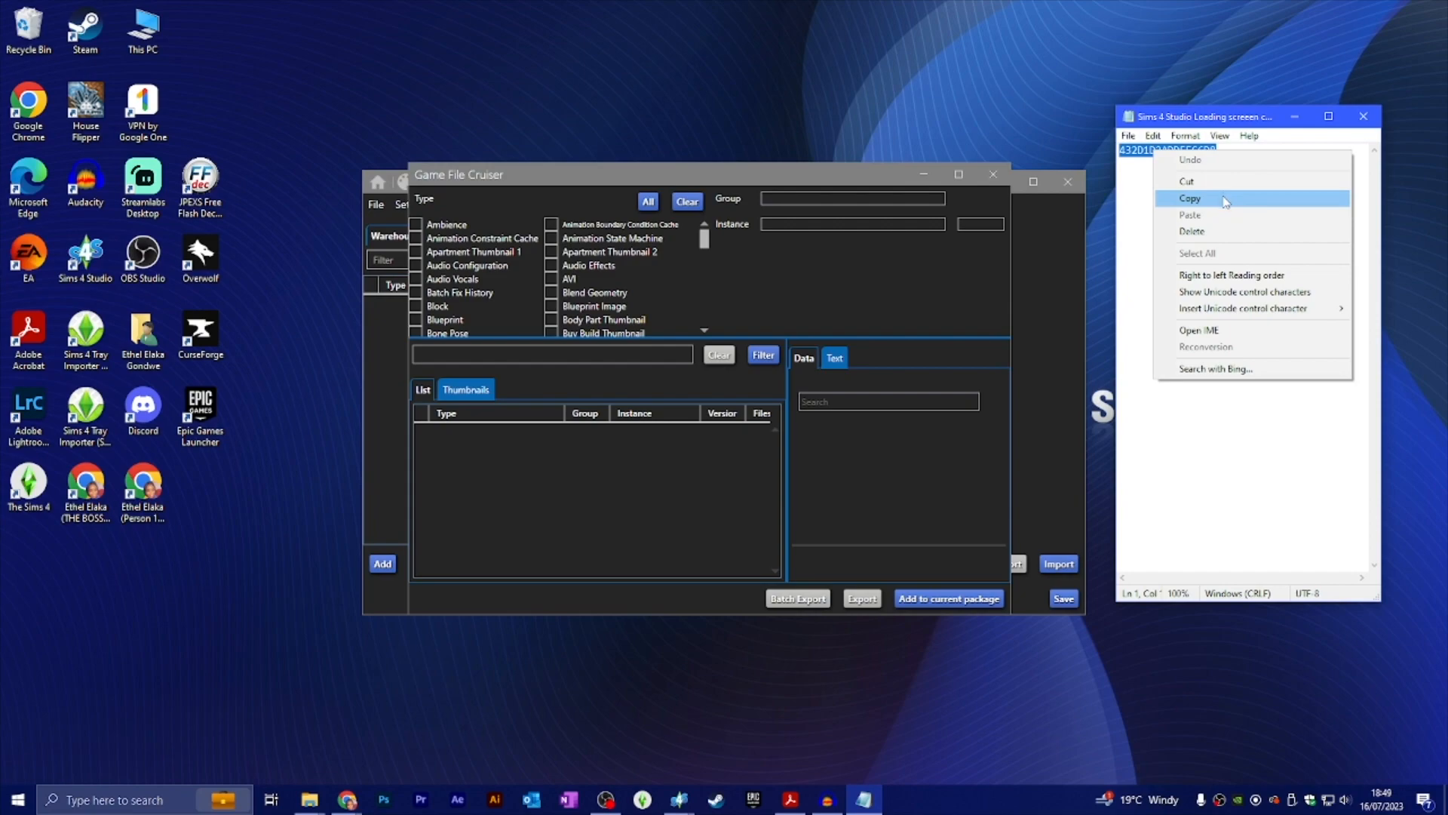
pyautogui.click(1225, 199)
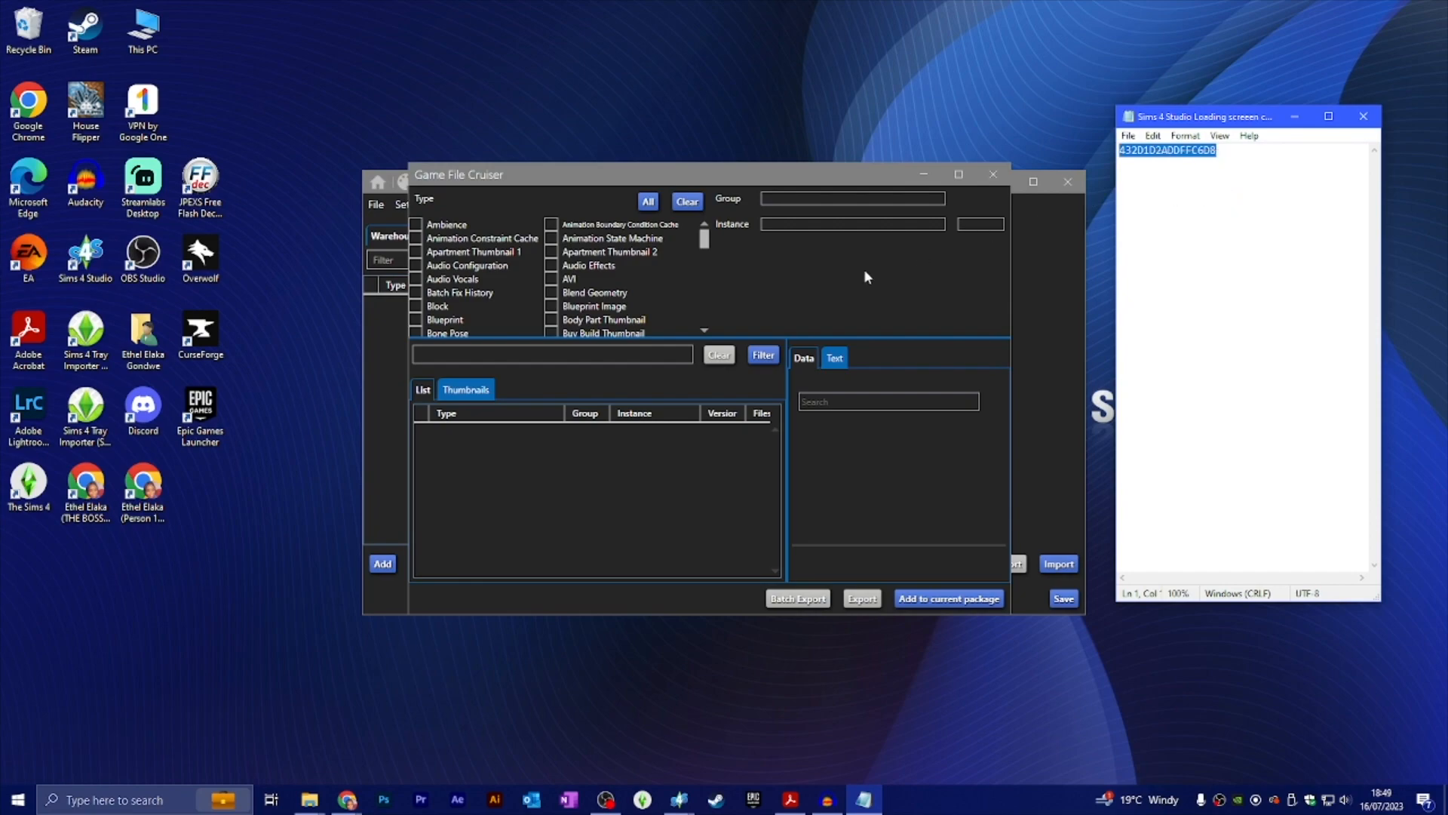
pyautogui.click(806, 226)
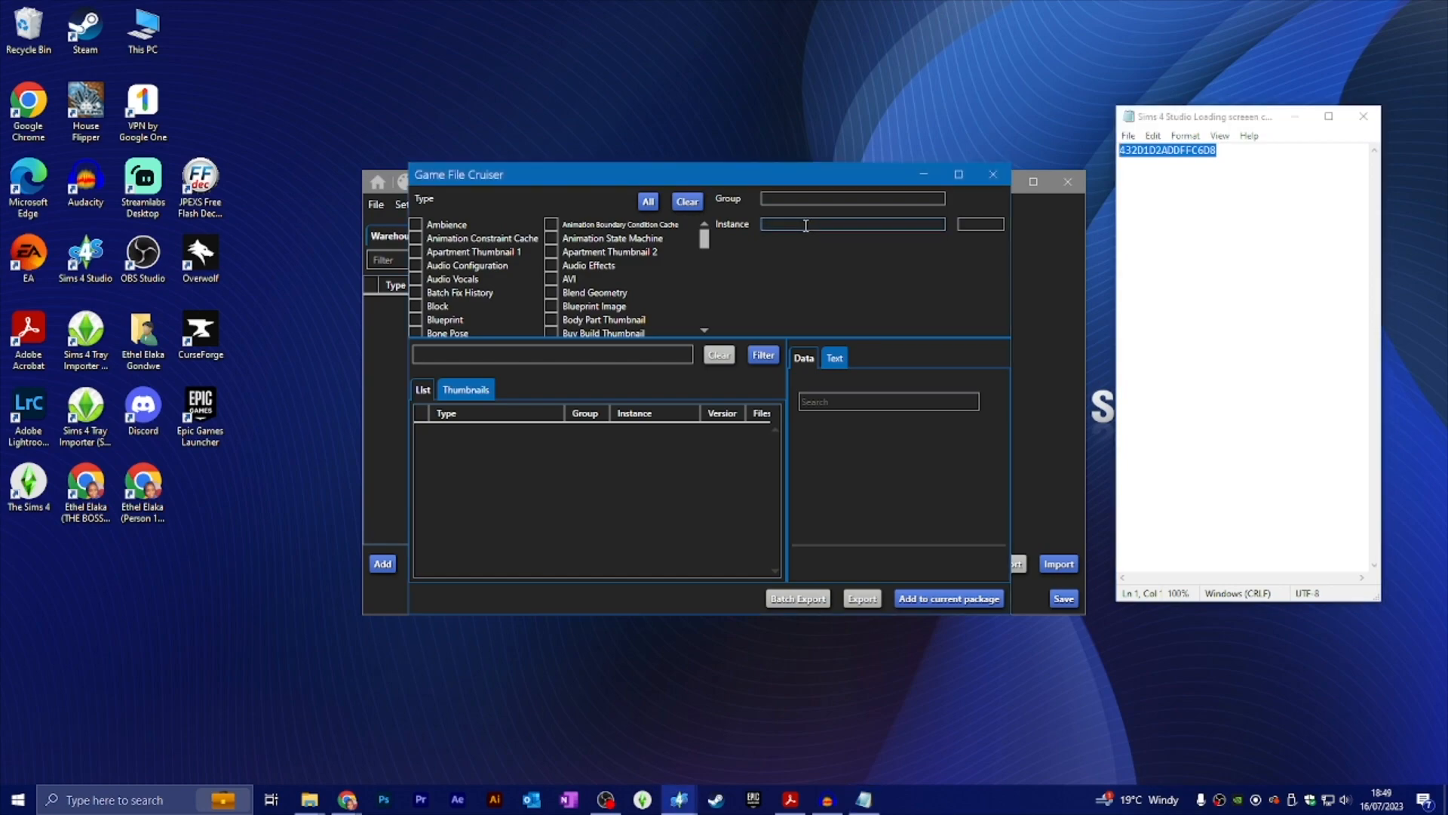
pyautogui.hotkey('ctrl', 'v')
# Step: Include all resource types in the Game File Cruiser search and select the Scale Form GFX resource
pyautogui.click(646, 206)
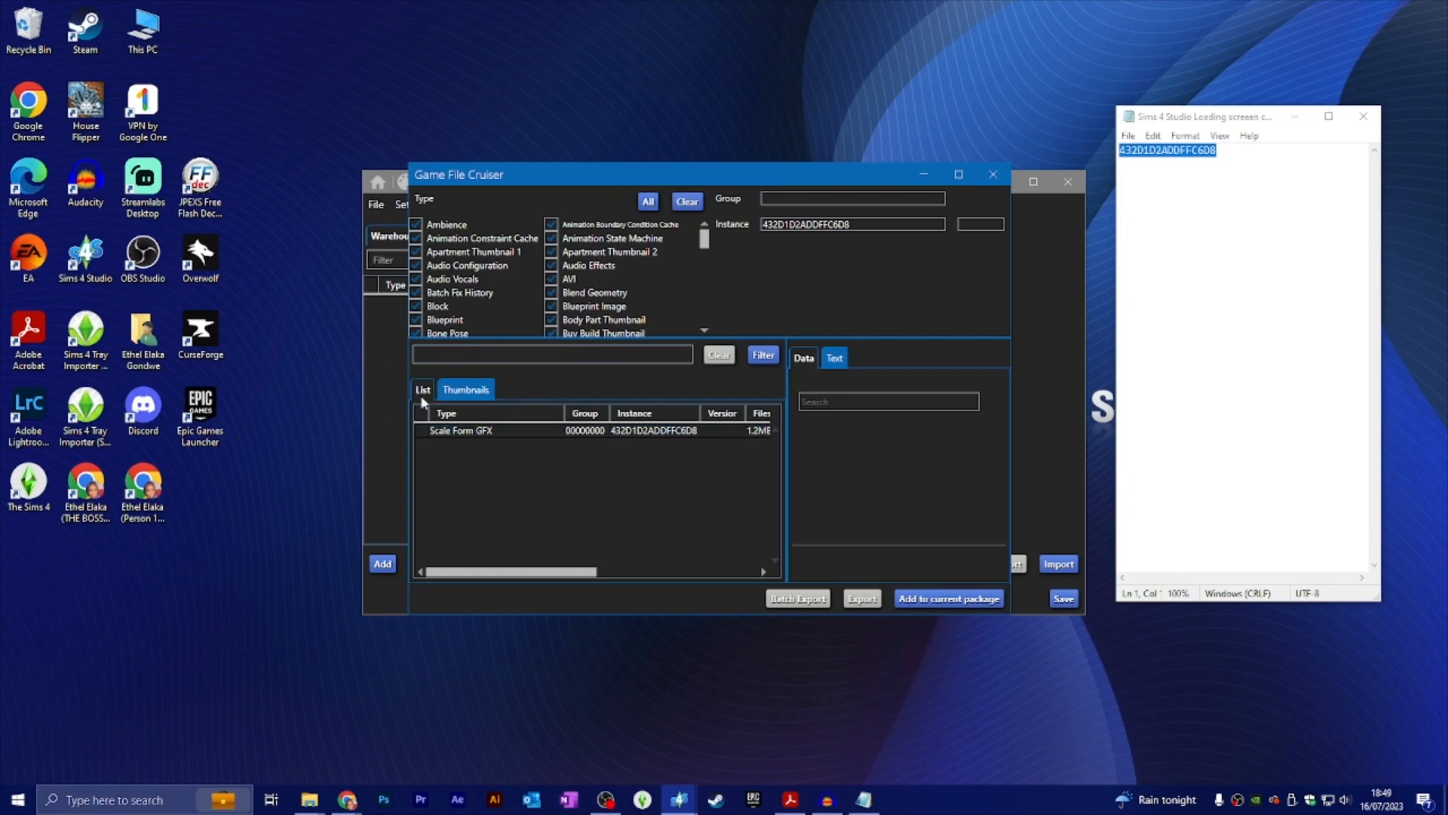
pyautogui.click(467, 432)
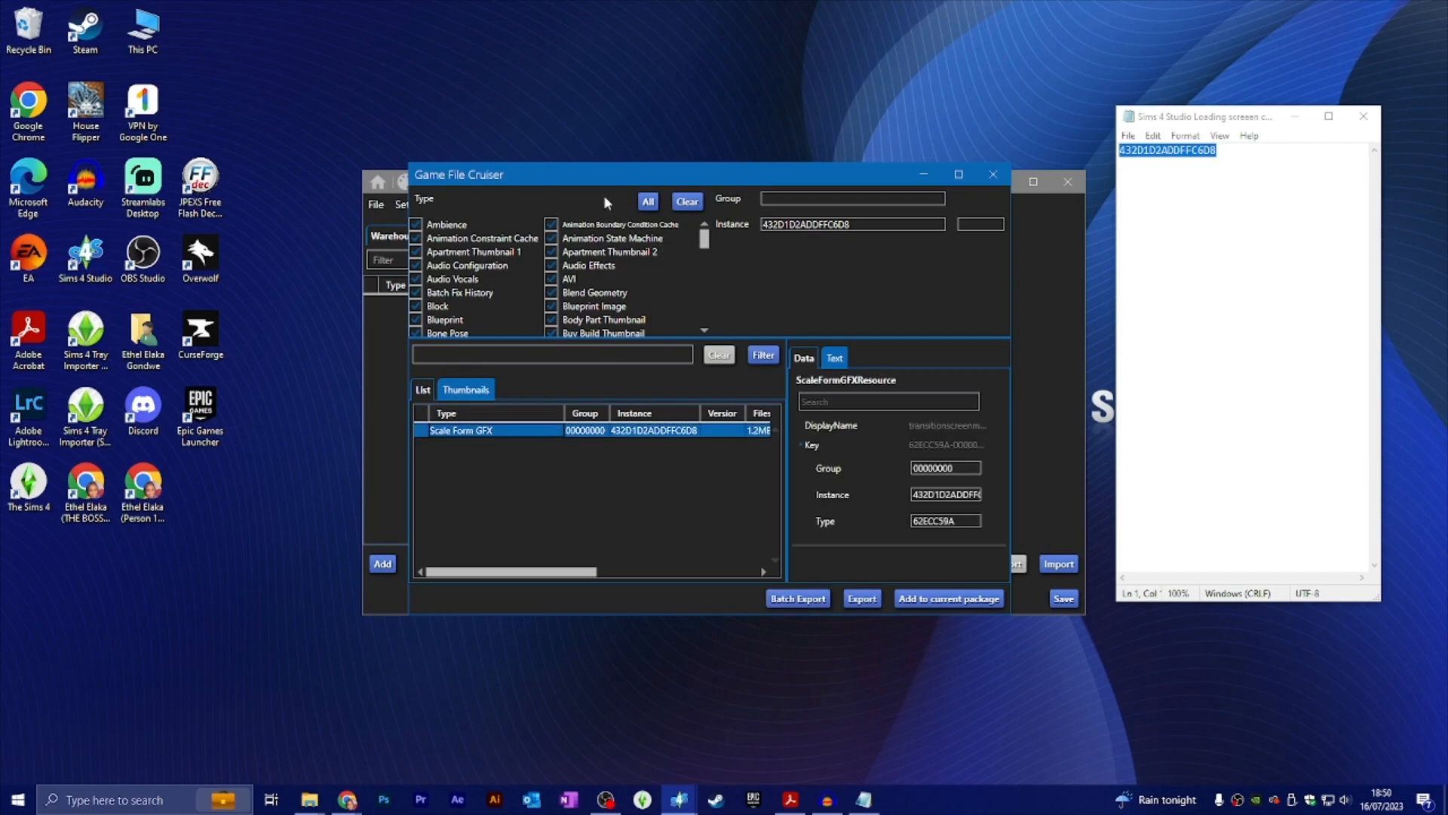
pyautogui.moveTo(579, 175); pyautogui.dragTo(548, 165)
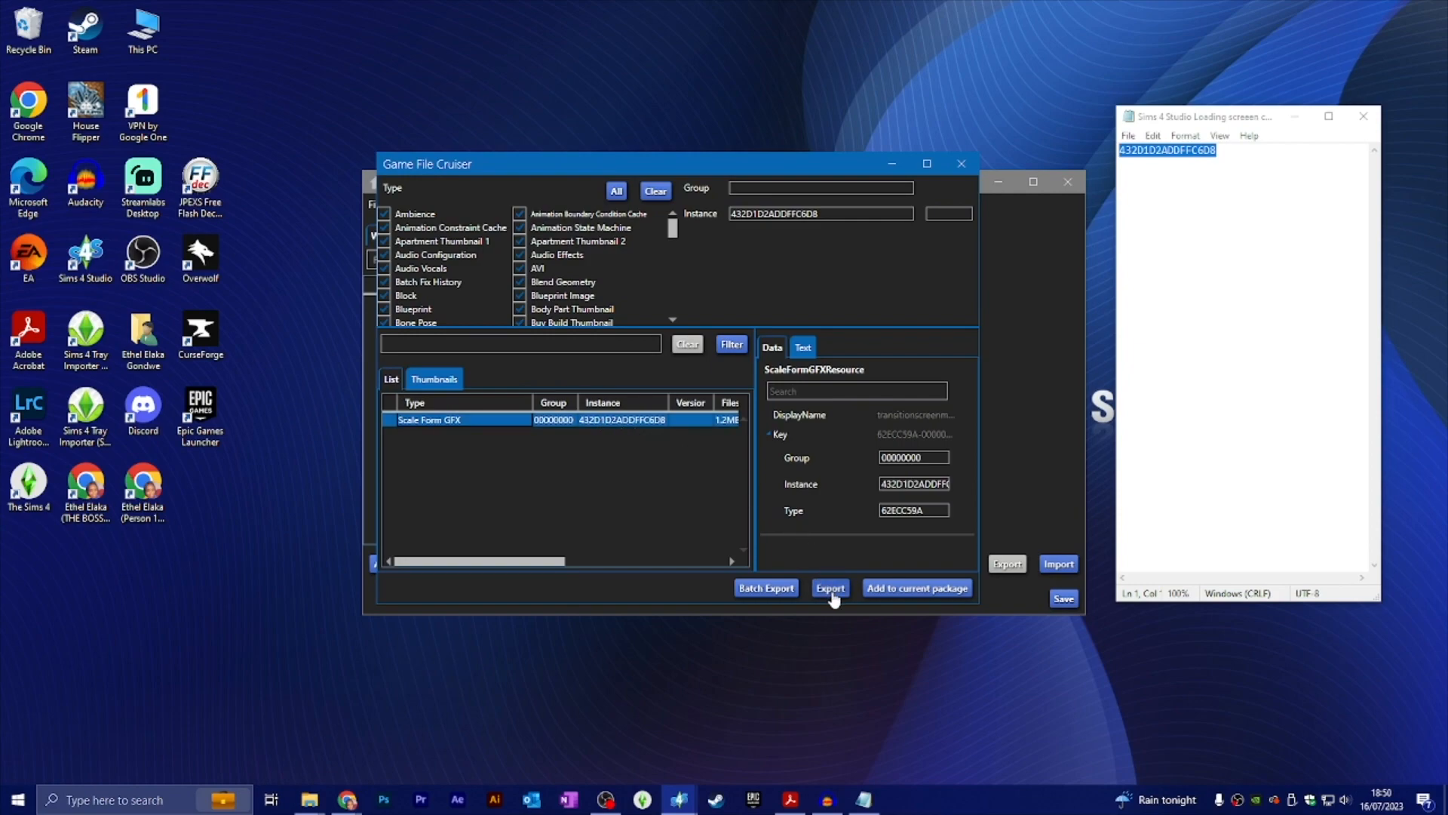
# Step: Export the selected Scale Form GFX resource to the Loading Screen folder as a binary file named PINK TREE ON WATER LANDSCAPE LOADING SCREEN
pyautogui.click(830, 589)
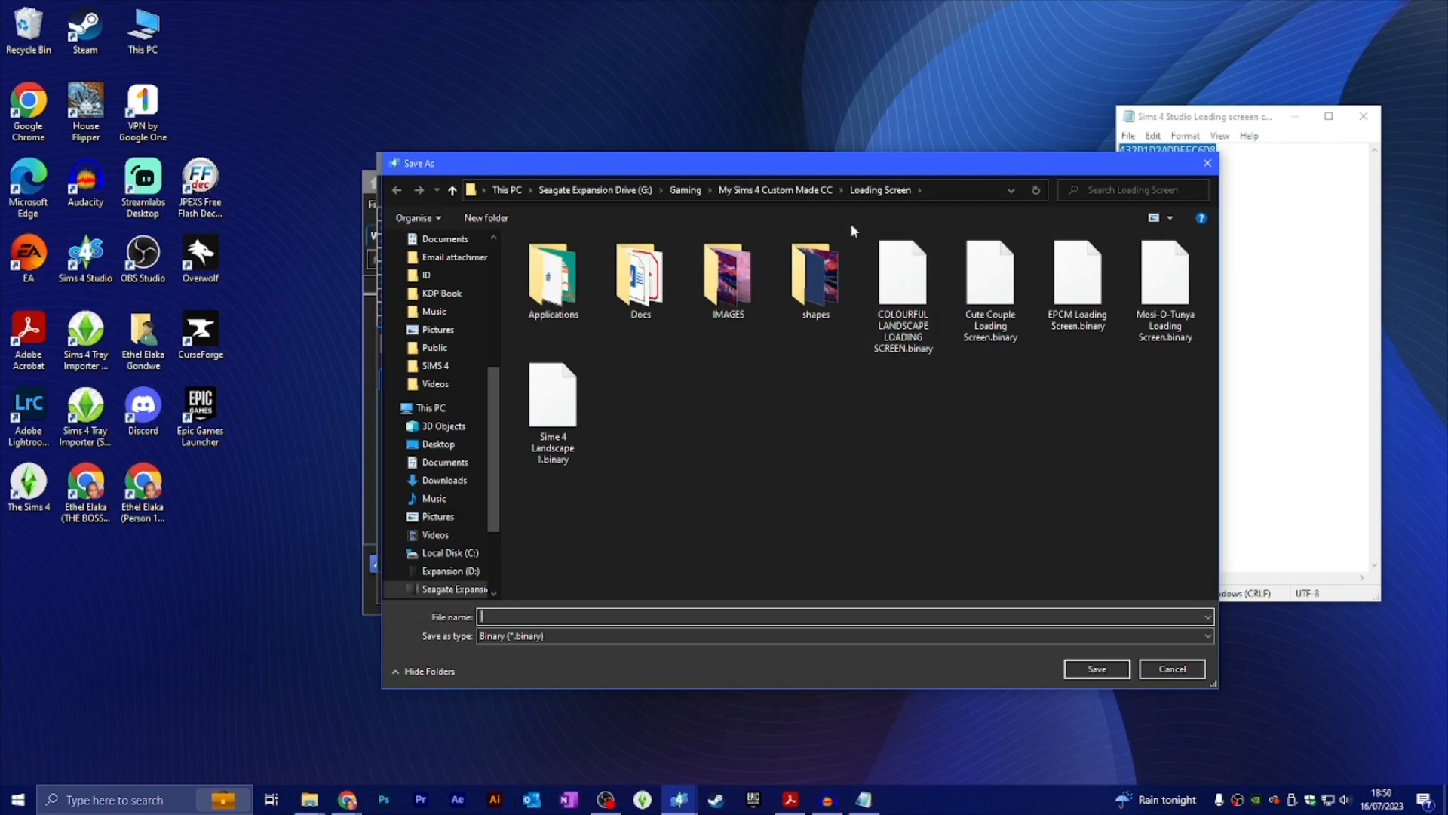
pyautogui.moveTo(835, 169); pyautogui.dragTo(865, 120)
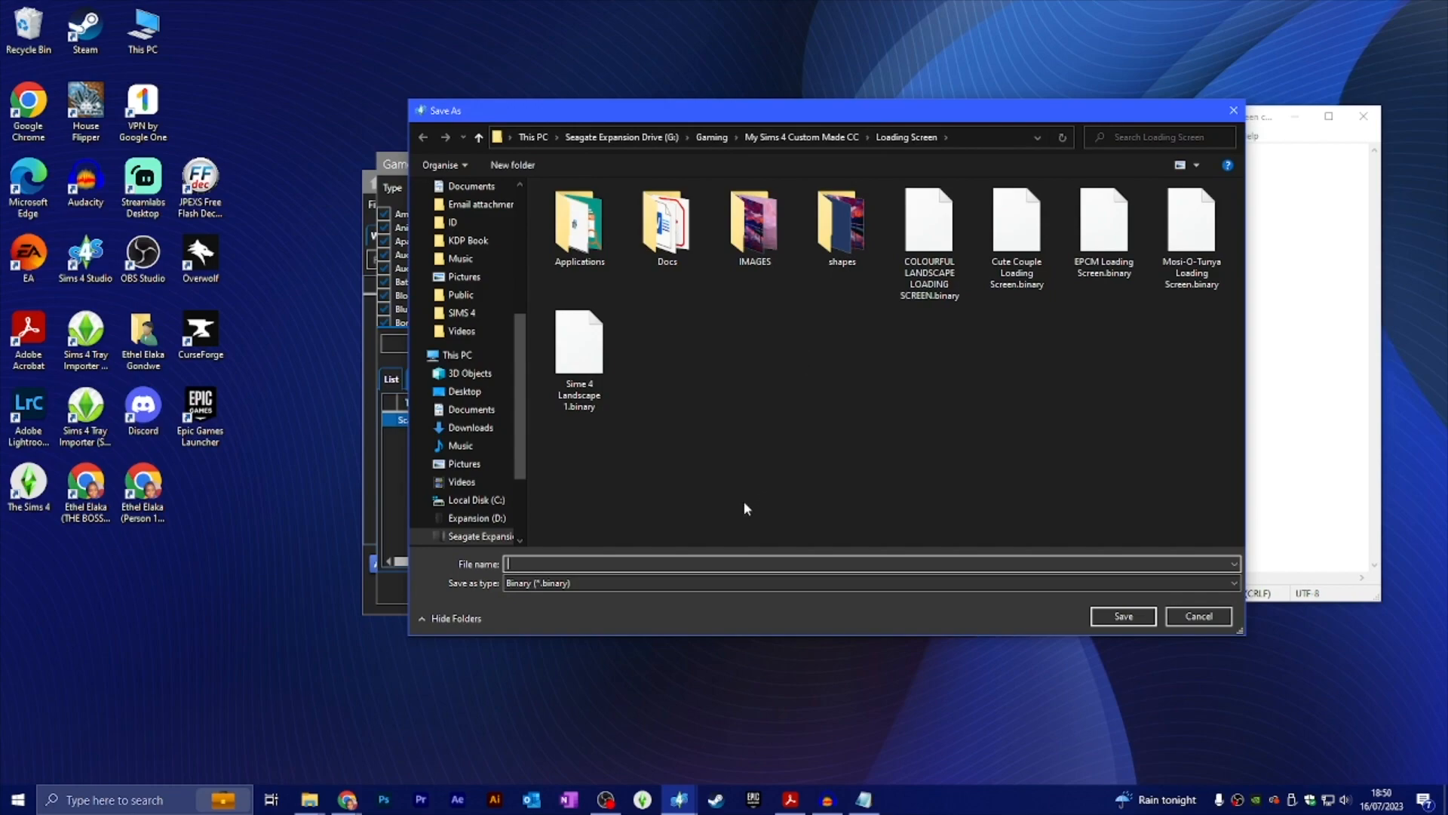
pyautogui.write('PIN')
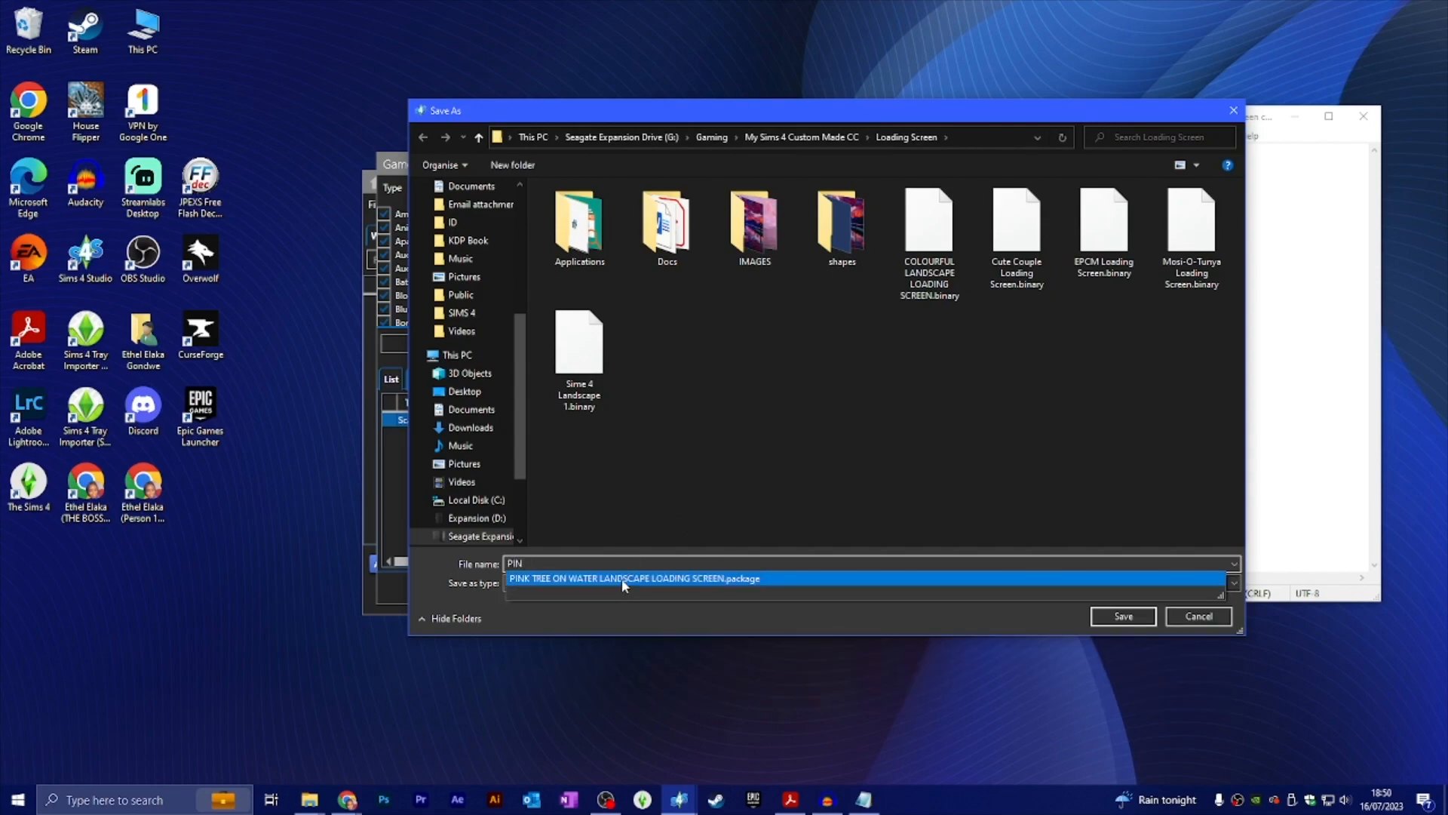
pyautogui.click(723, 579)
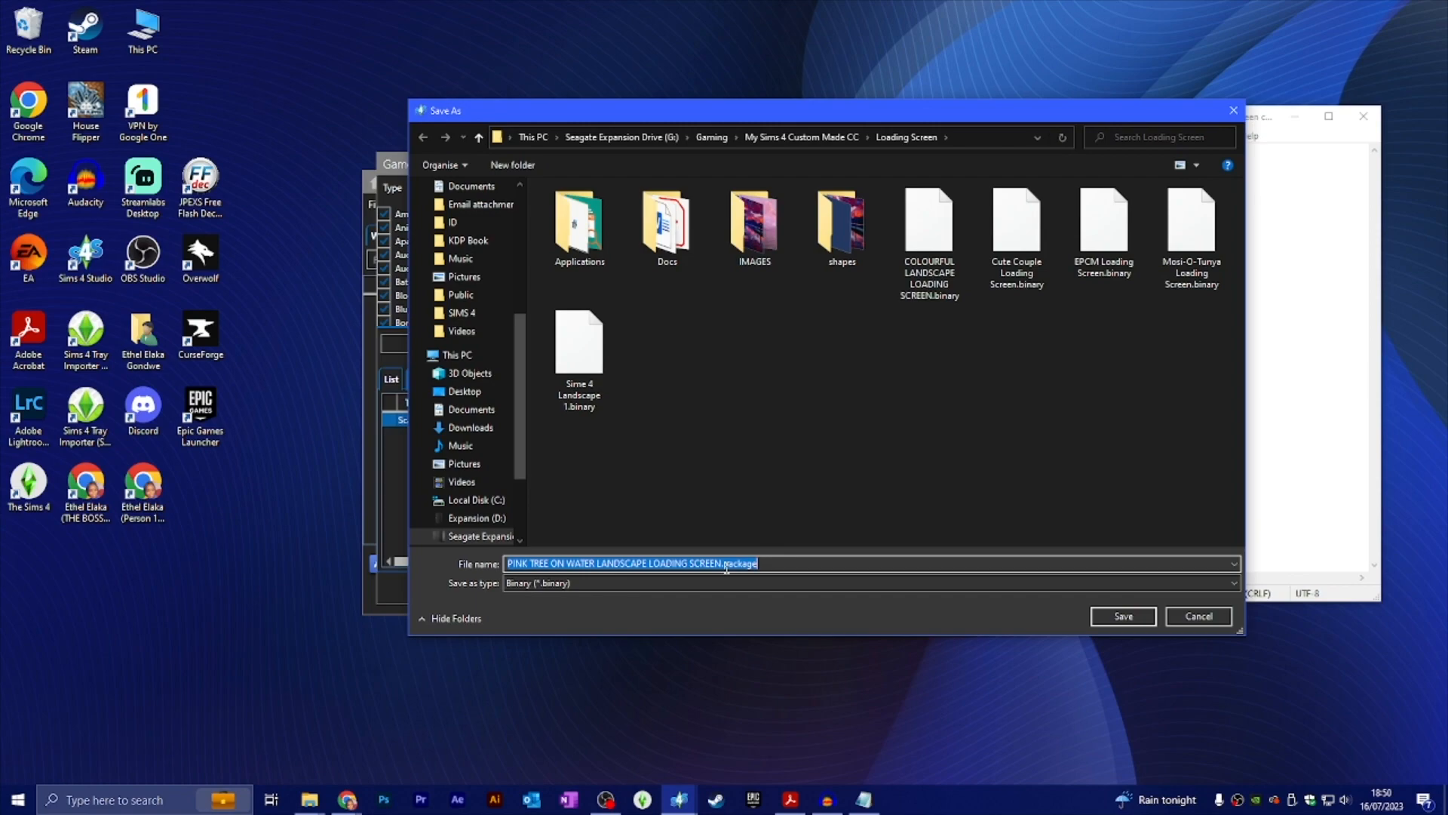
pyautogui.moveTo(726, 564); pyautogui.dragTo(951, 535)
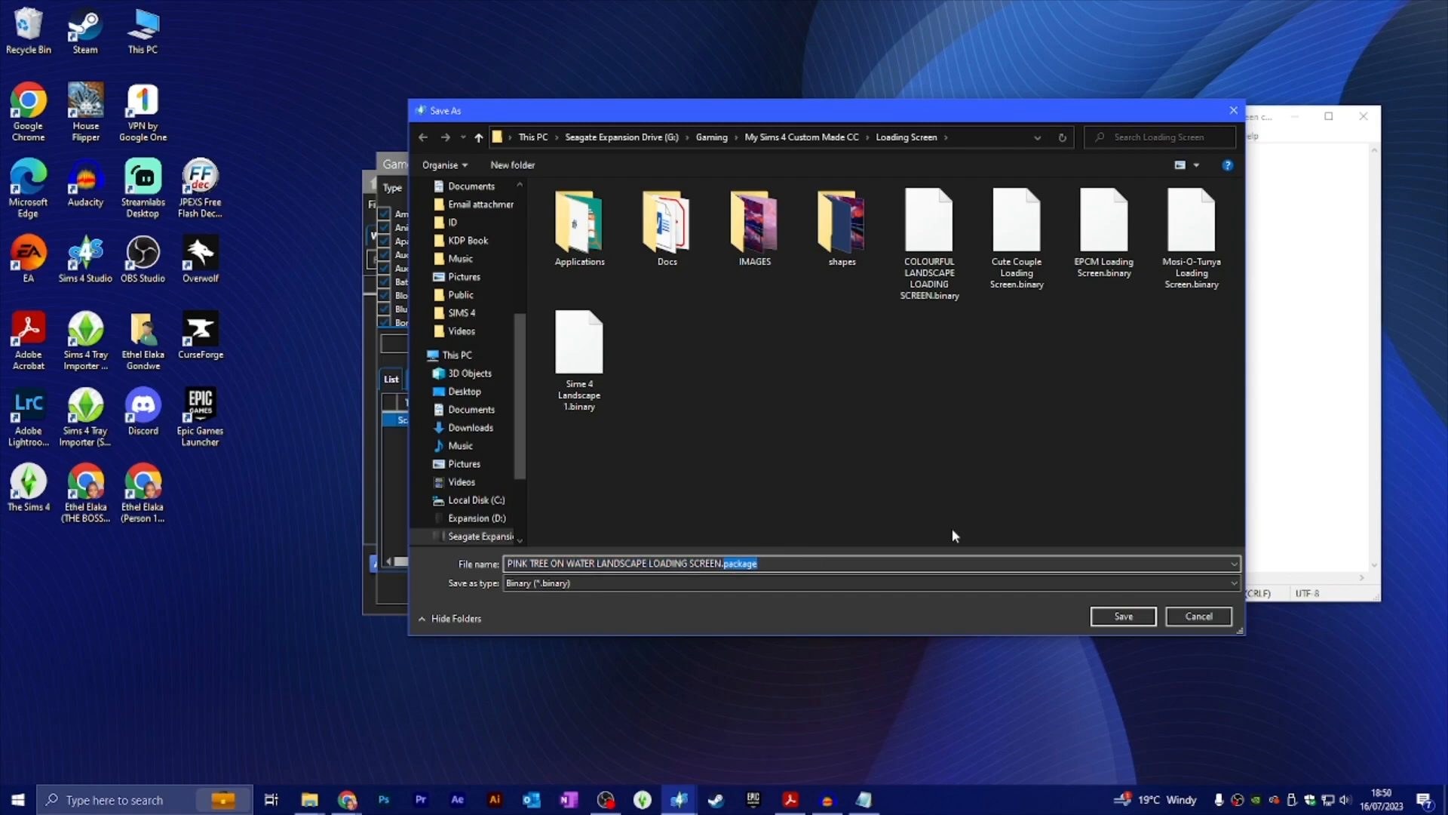
pyautogui.press('BackSpace')
pyautogui.press('BackSpace')
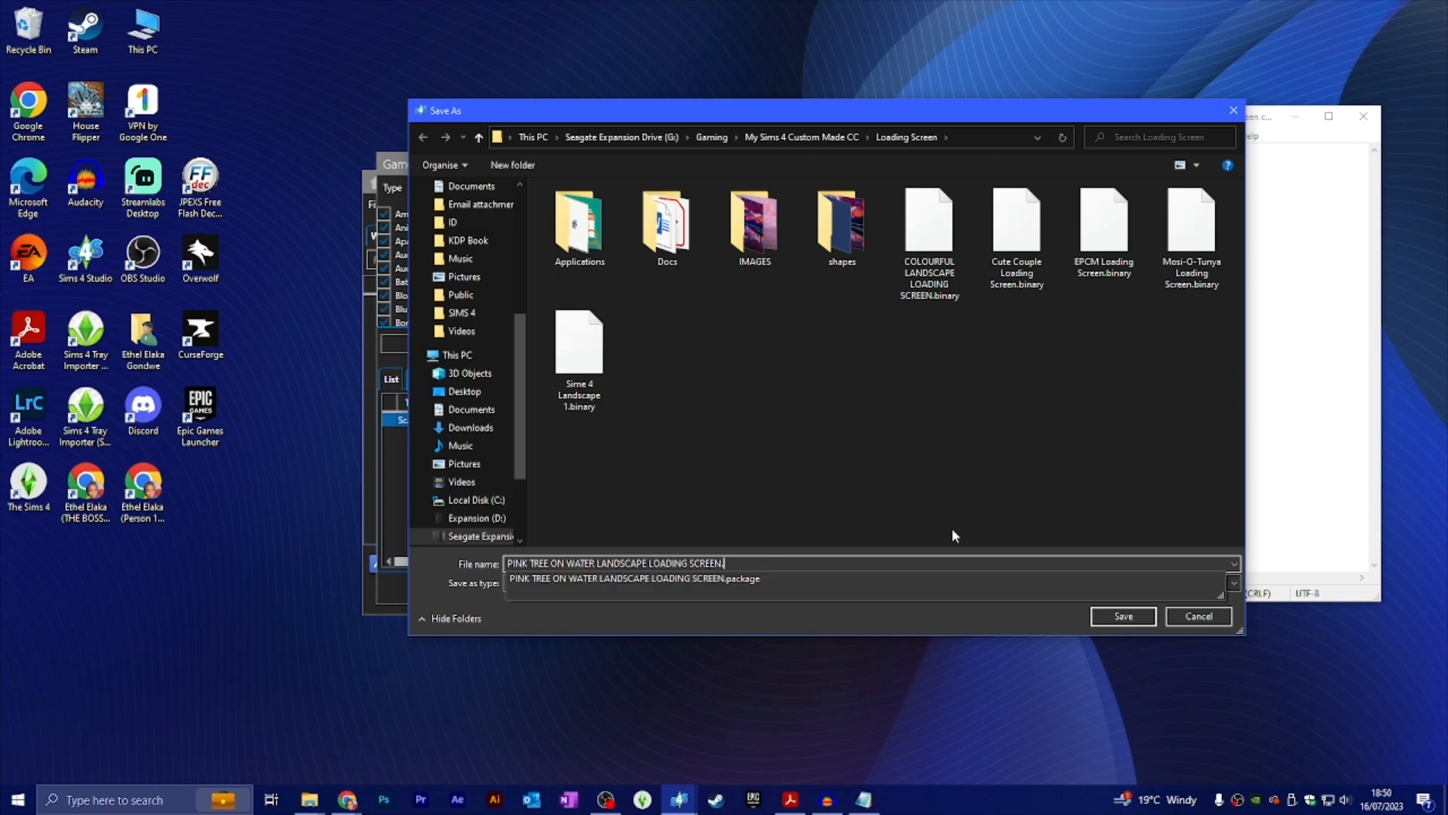
pyautogui.click(912, 470)
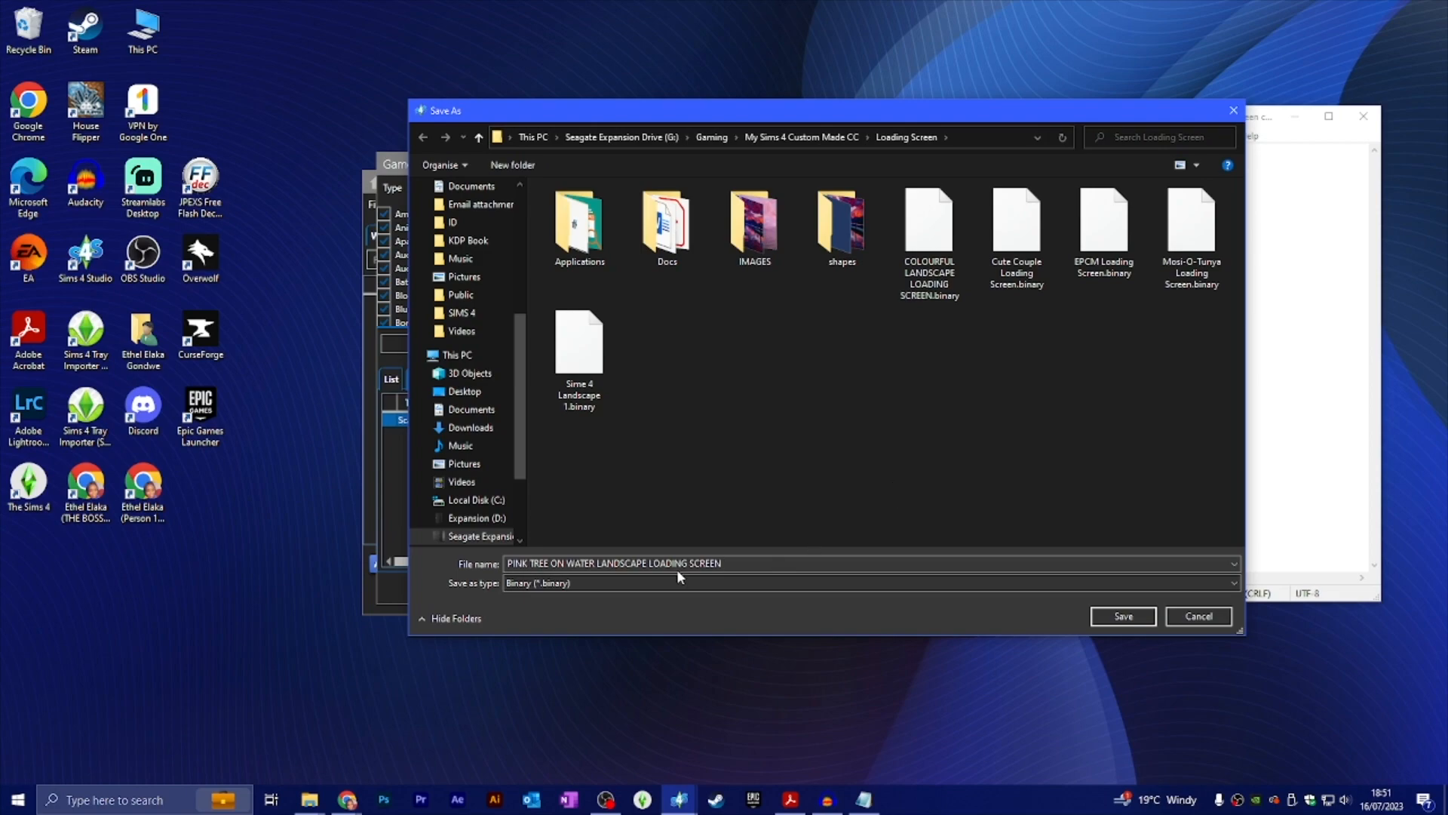
pyautogui.click(1123, 617)
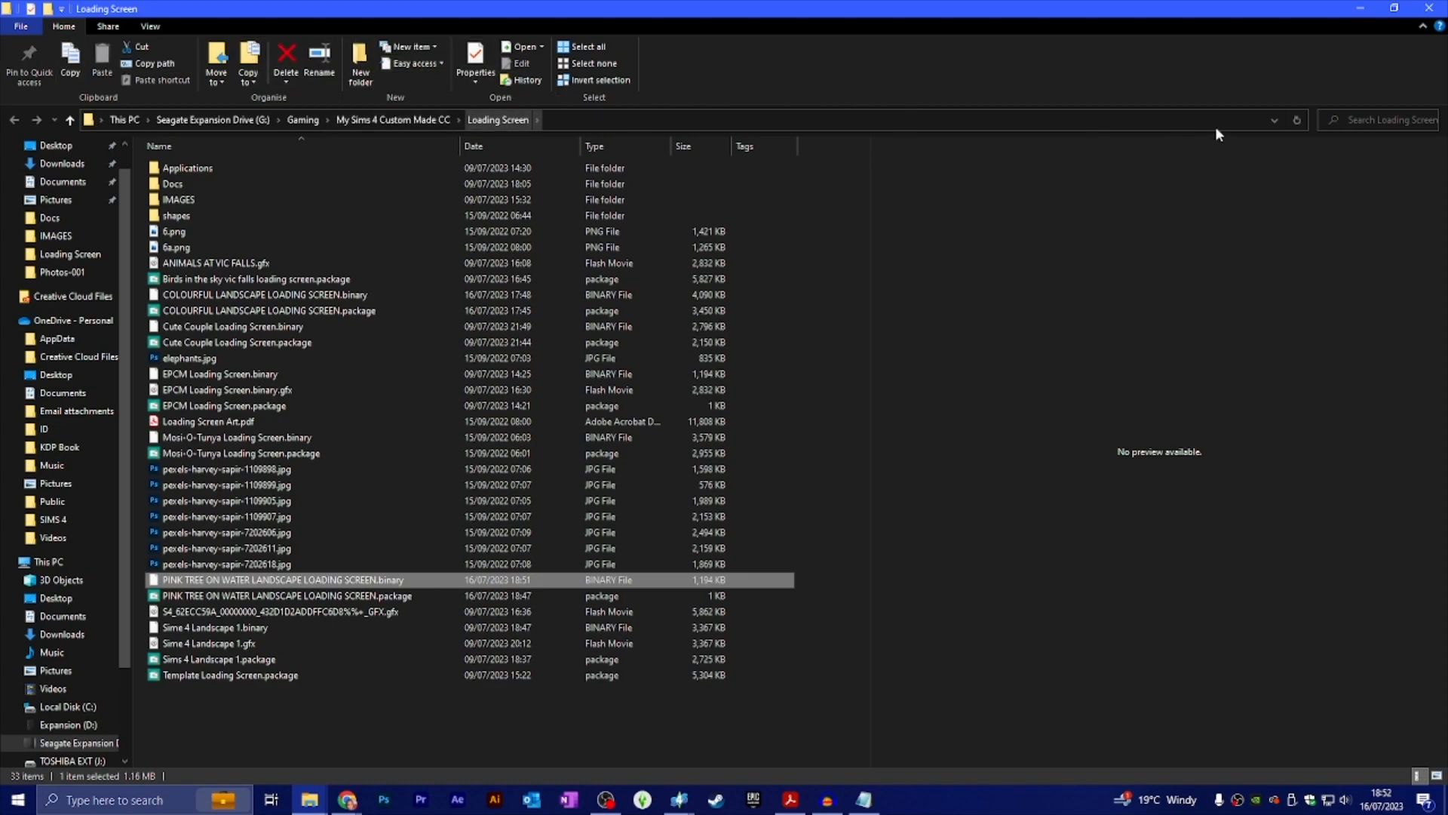
# Step: Check that file name extensions are shown in the Loading Screen folder and change the pink tree binary file's extension to gfx
pyautogui.click(1422, 29)
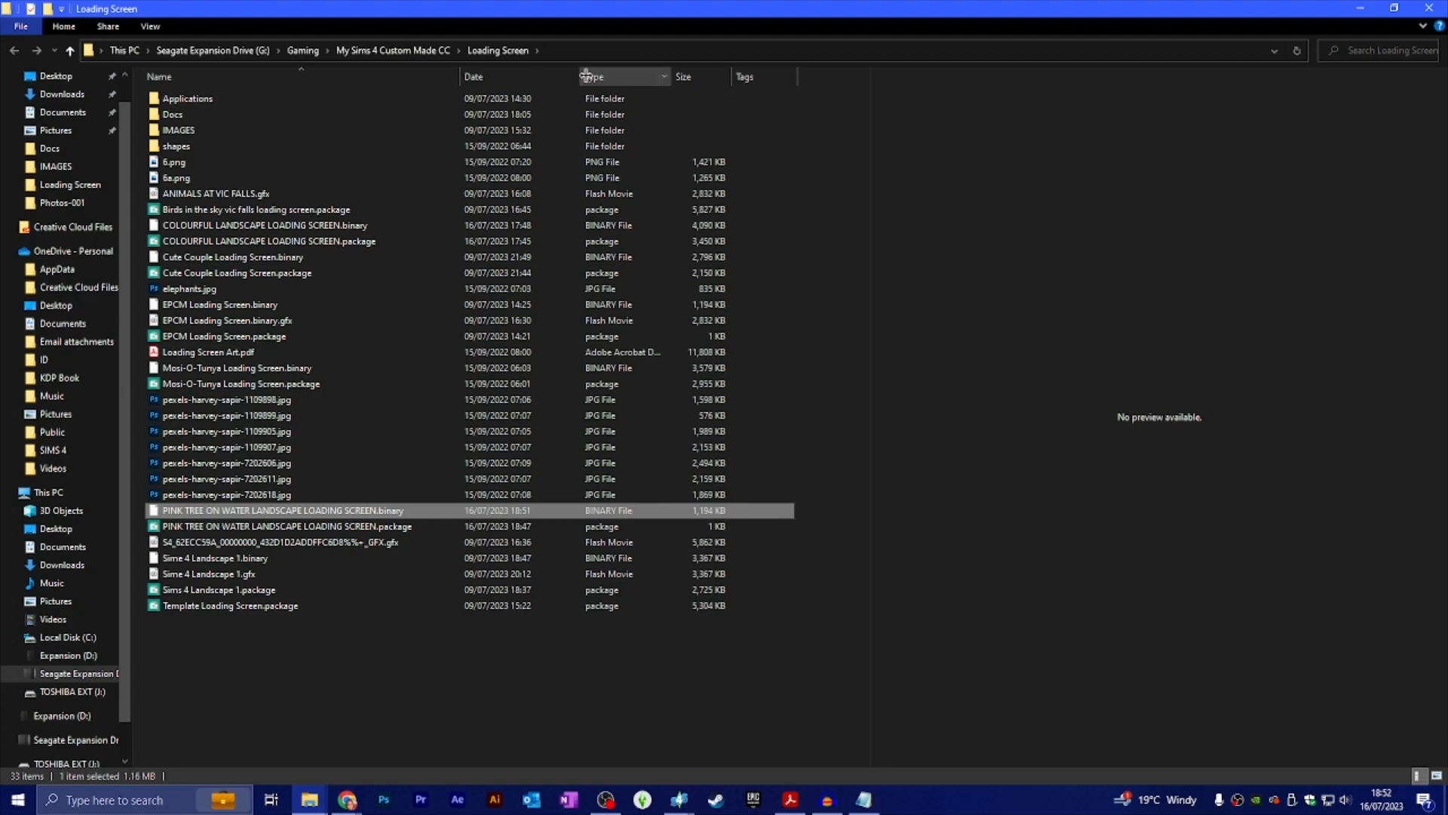
pyautogui.click(1422, 28)
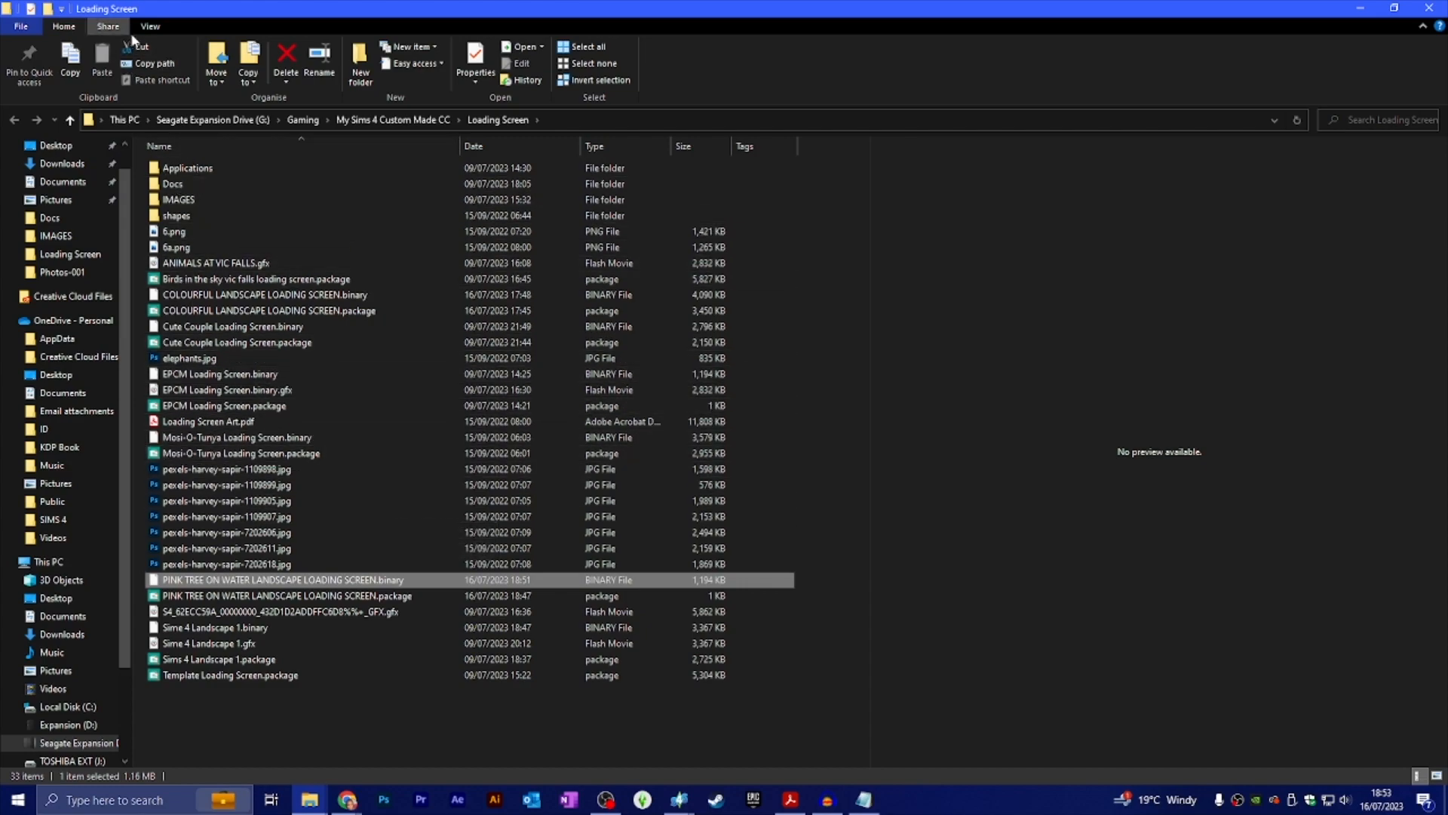
pyautogui.click(149, 27)
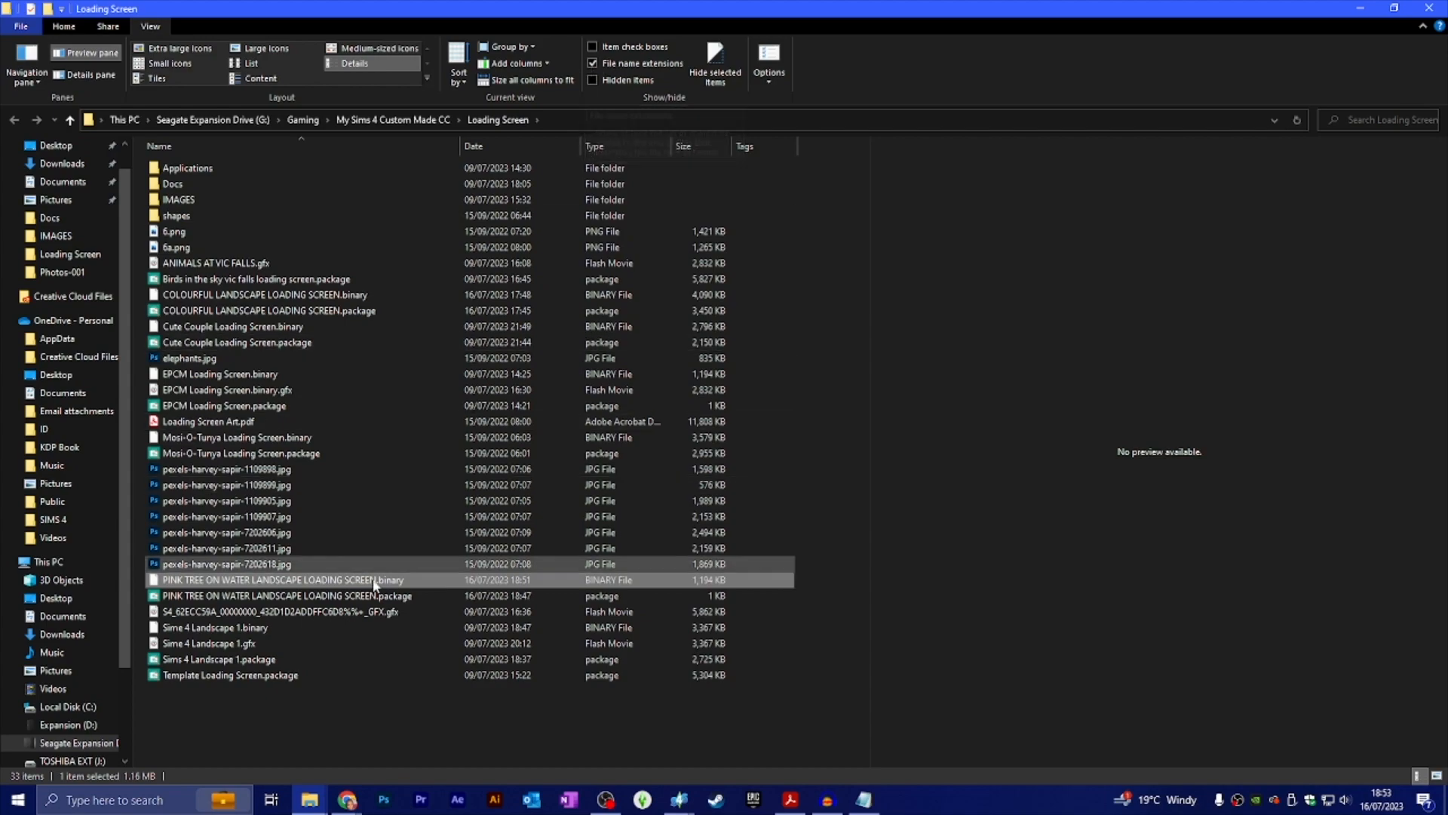
pyautogui.click(63, 27)
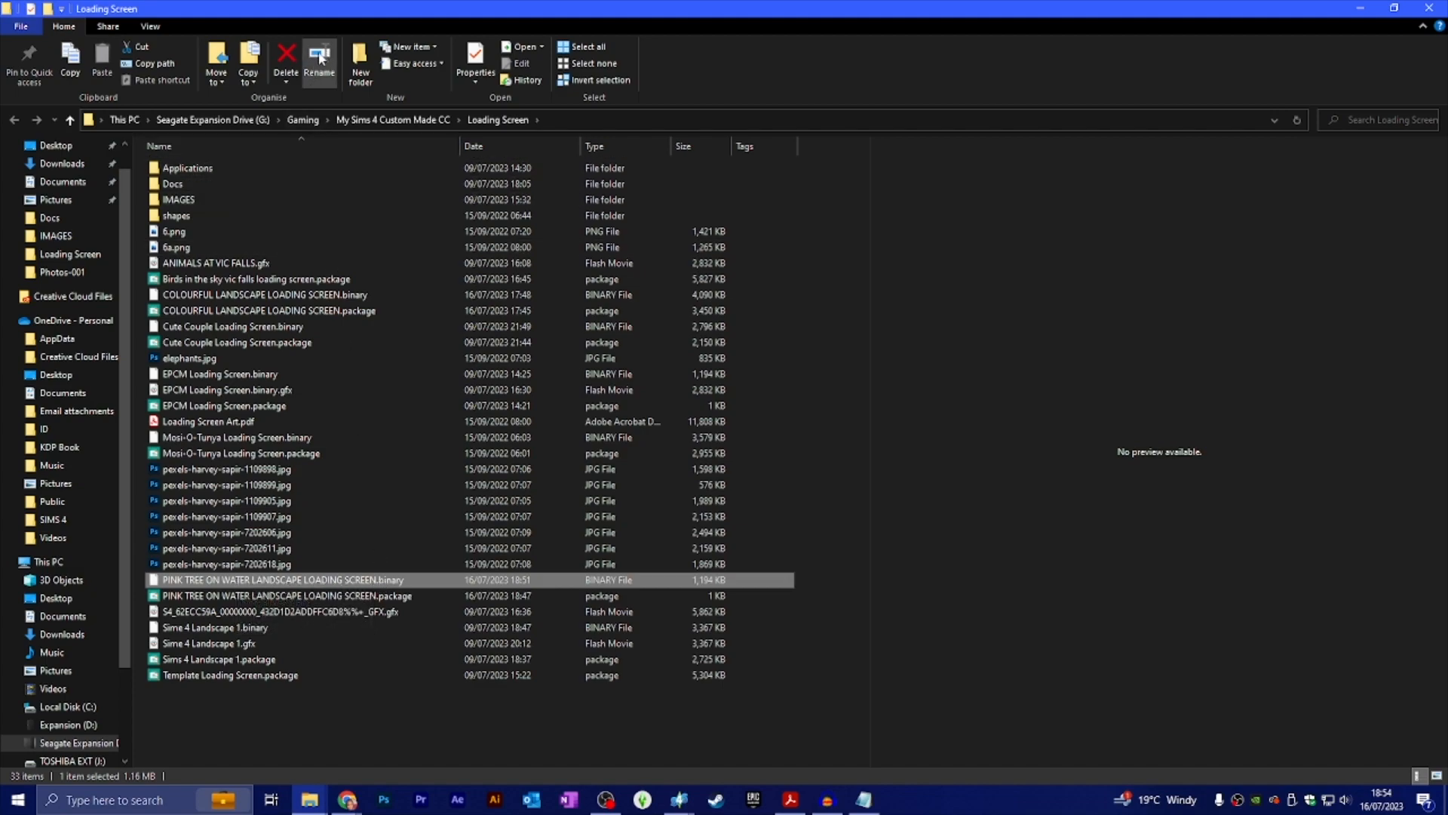
pyautogui.rightClick(373, 581)
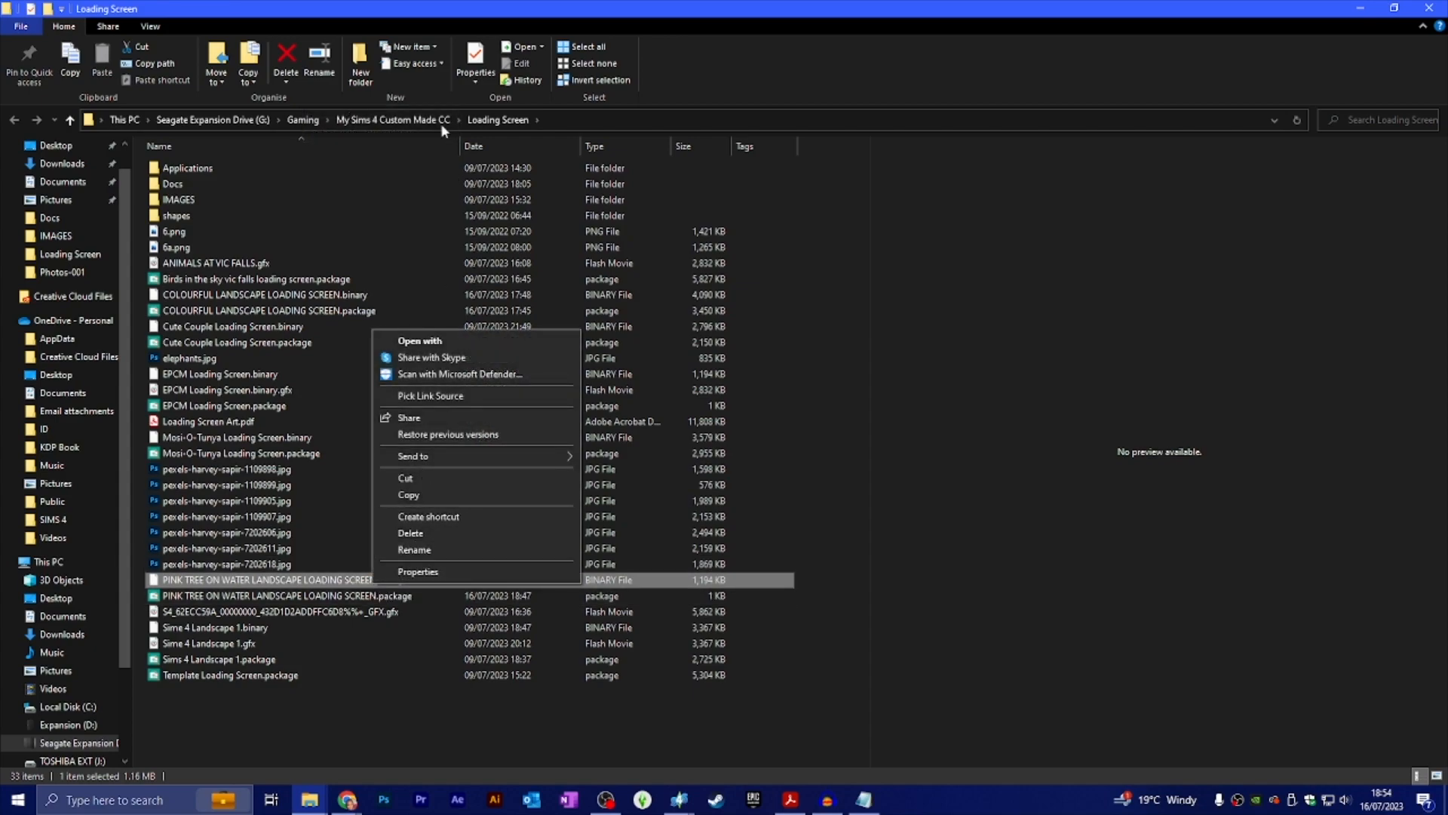
pyautogui.click(335, 8)
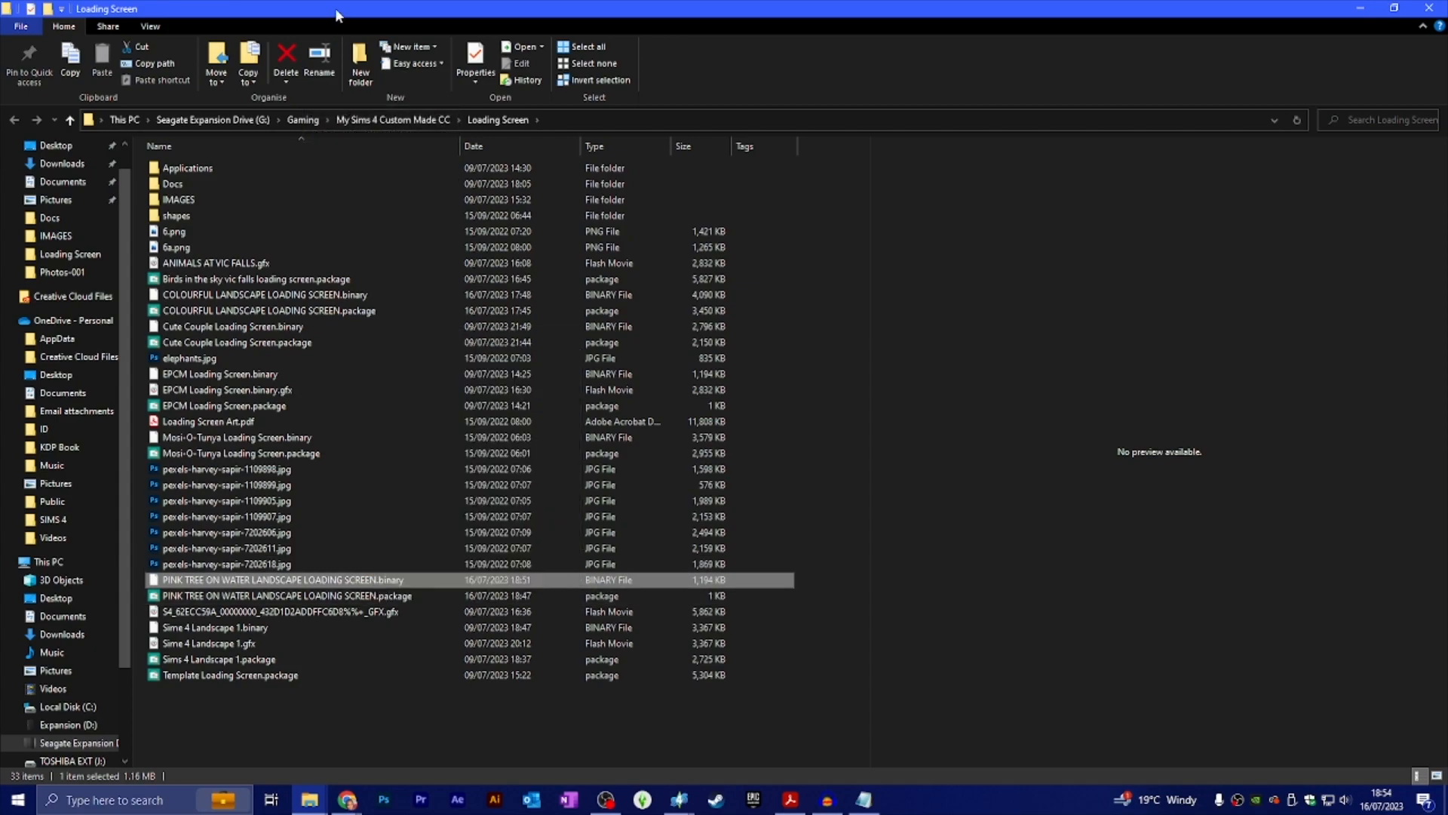
pyautogui.click(324, 63)
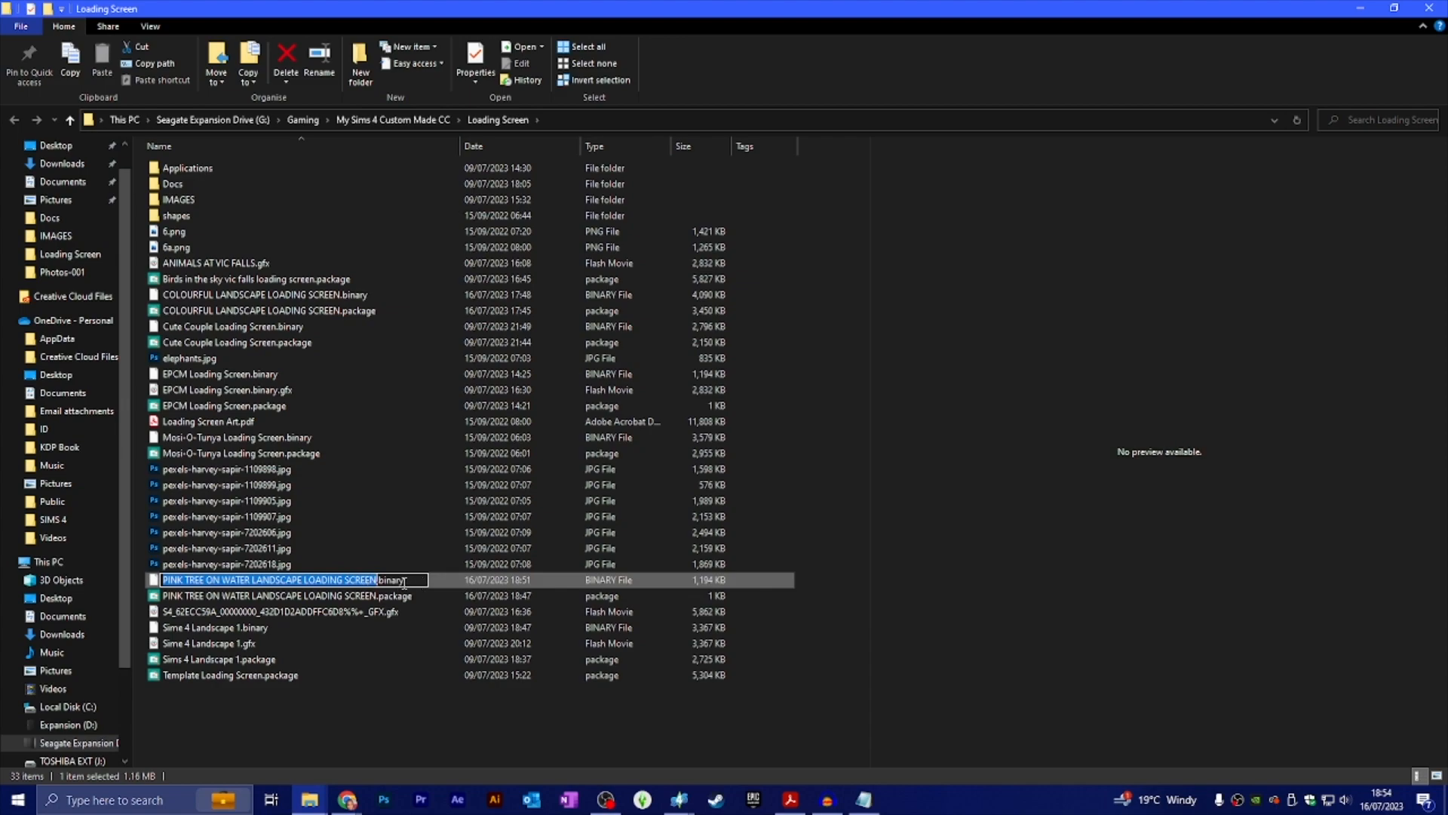
pyautogui.click(379, 580)
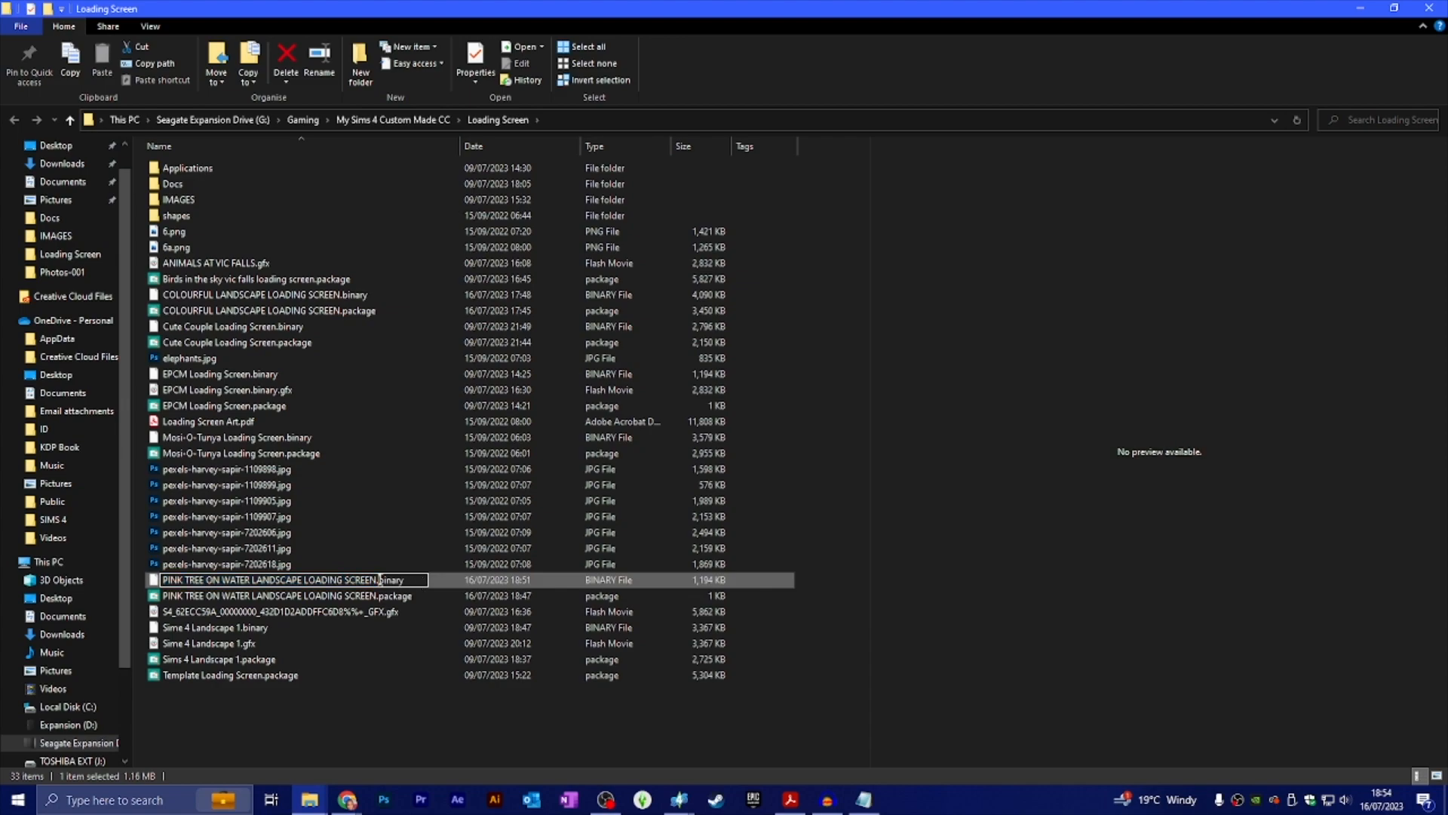
pyautogui.doubleClick(380, 579)
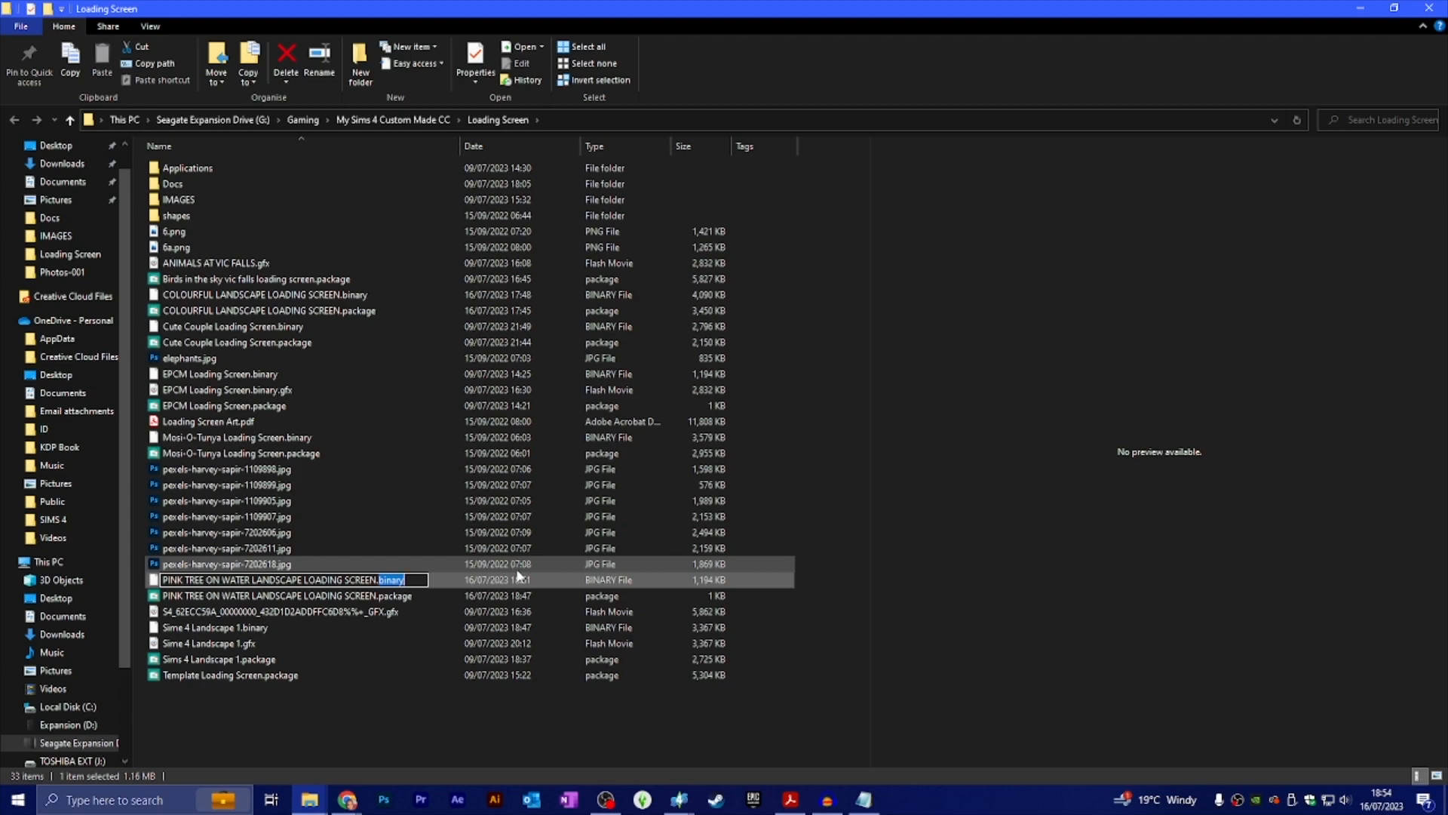
pyautogui.write('gfx')
pyautogui.press('Return')
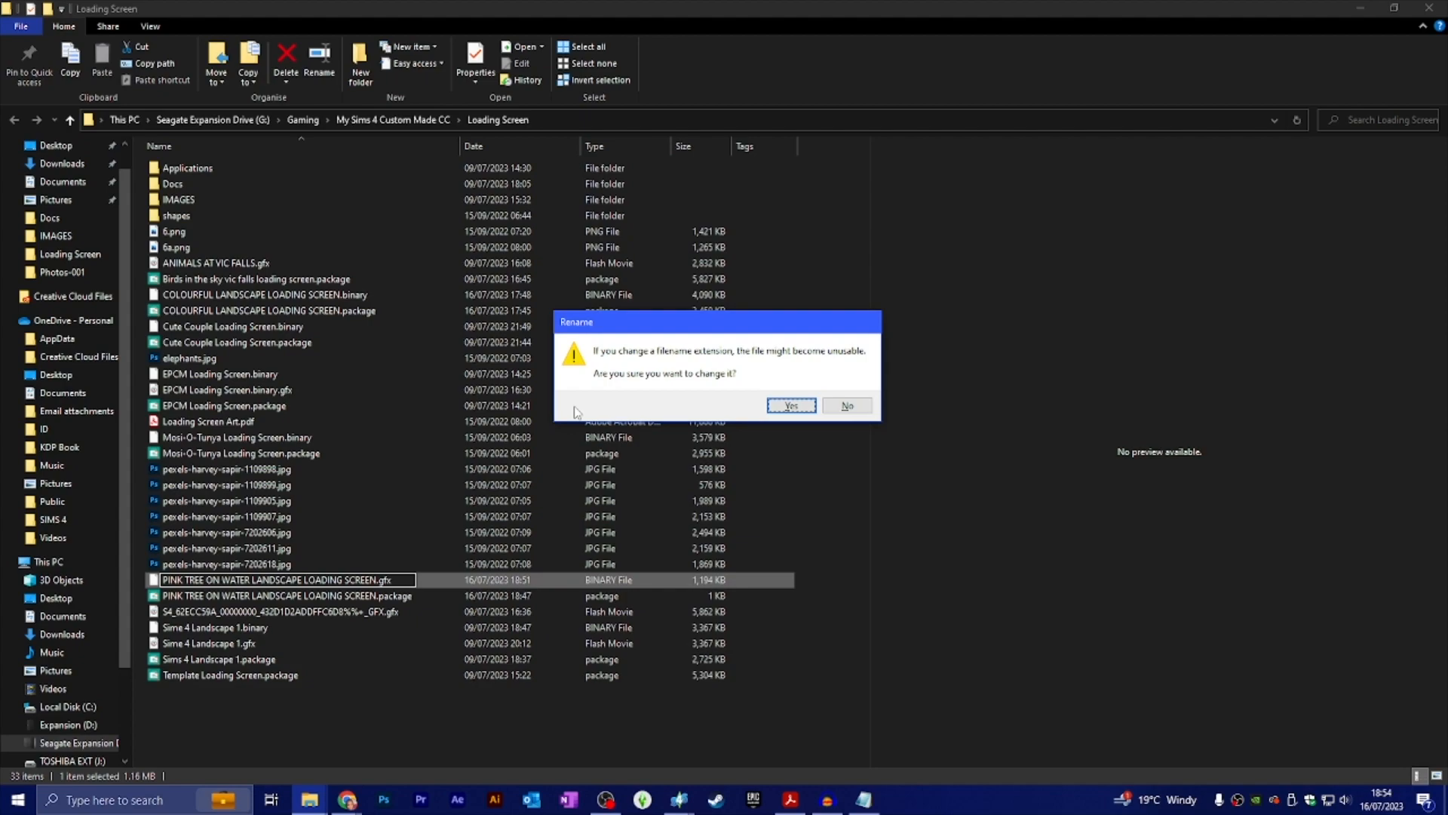
pyautogui.click(791, 406)
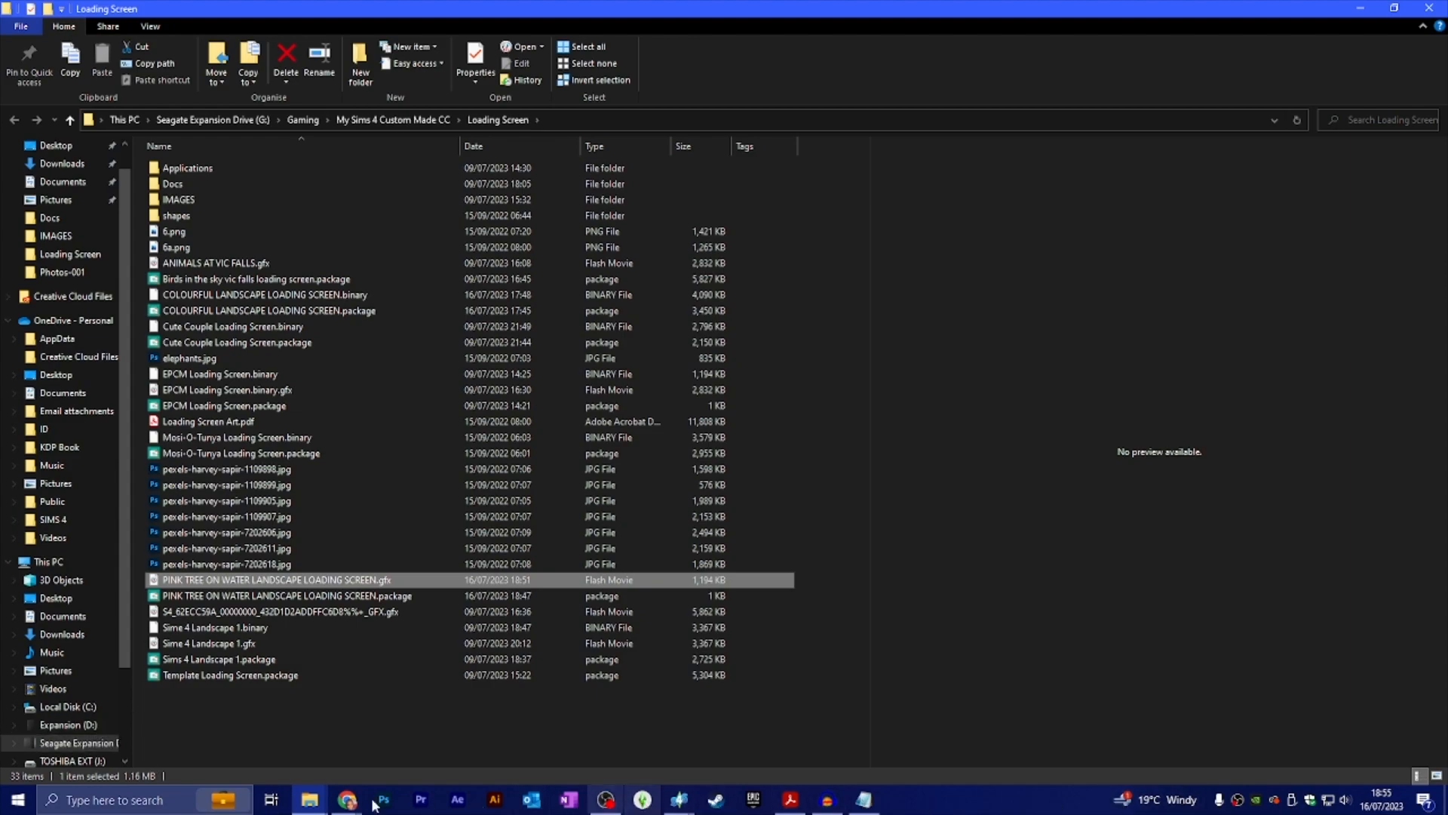
# Step: Launch JPEXS Free Flash Decompiler
pyautogui.click(21, 801)
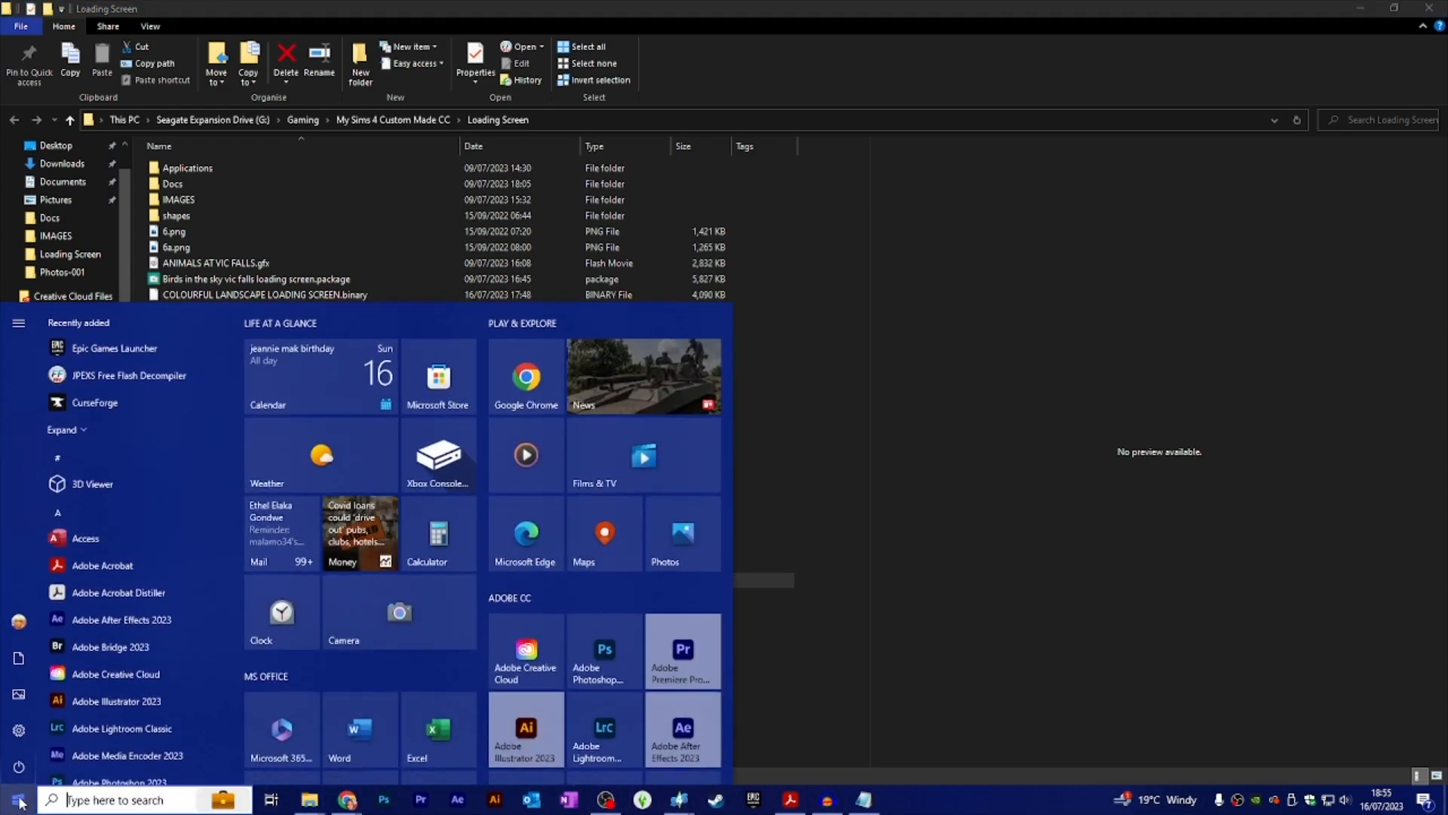
pyautogui.scroll(-5, 368, 500)
pyautogui.scroll(-2, 368, 500)
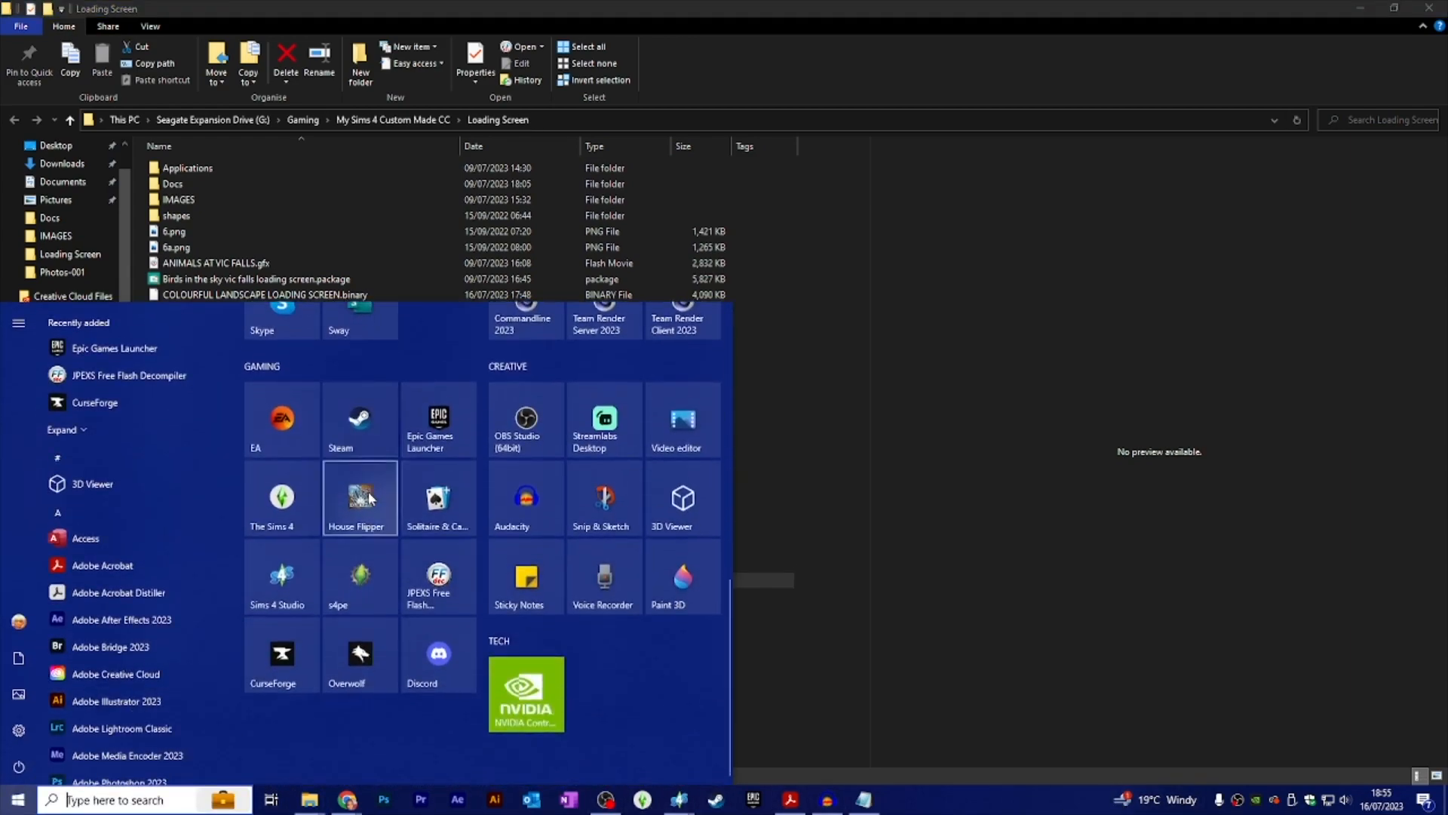
pyautogui.click(440, 584)
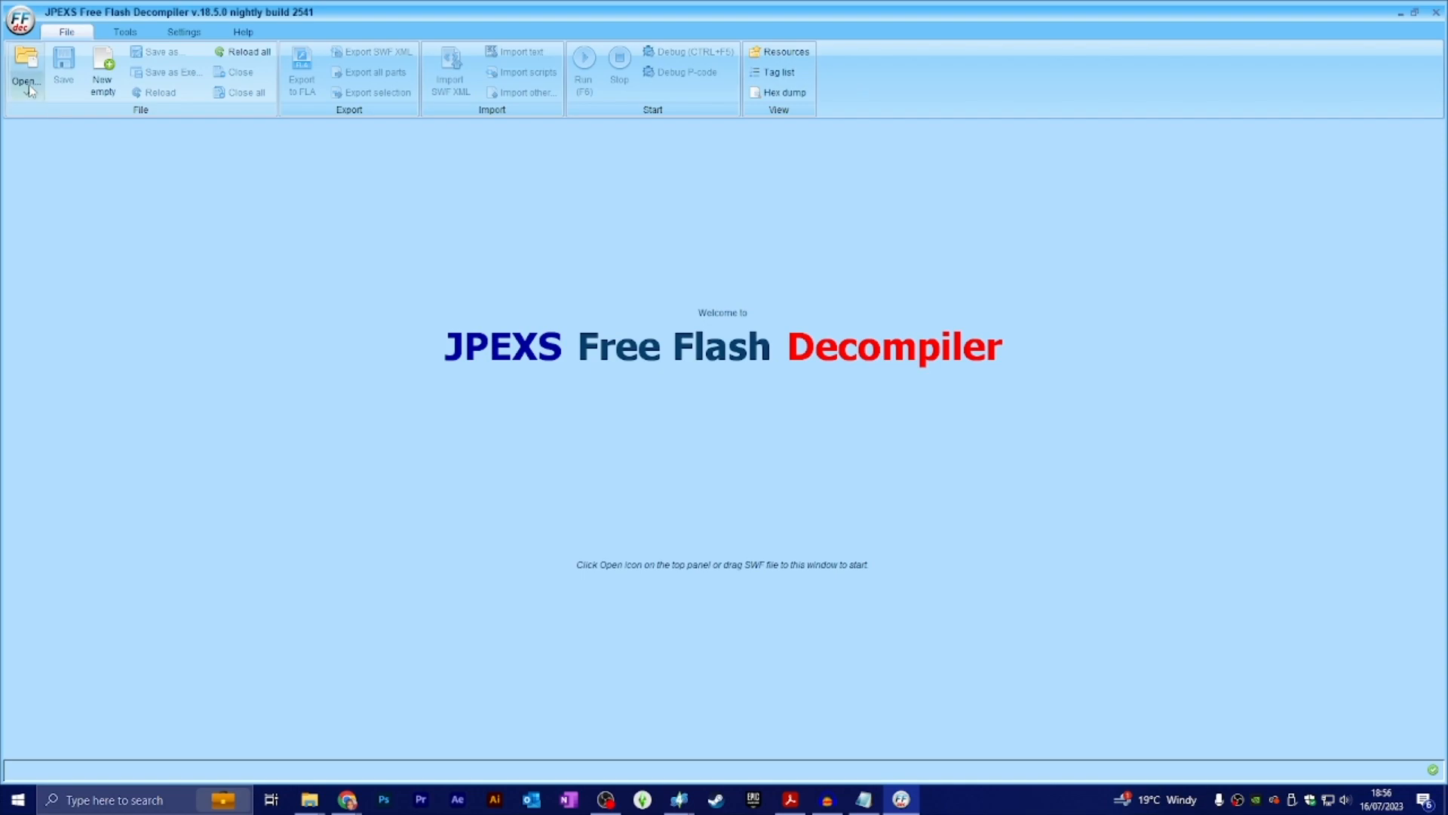
# Step: Open PINK TREE ON WATER LANDSCAPE LOADING SCREEN.gfx from the Loading Screen folder and decline loading all imported SWF assets
pyautogui.click(29, 60)
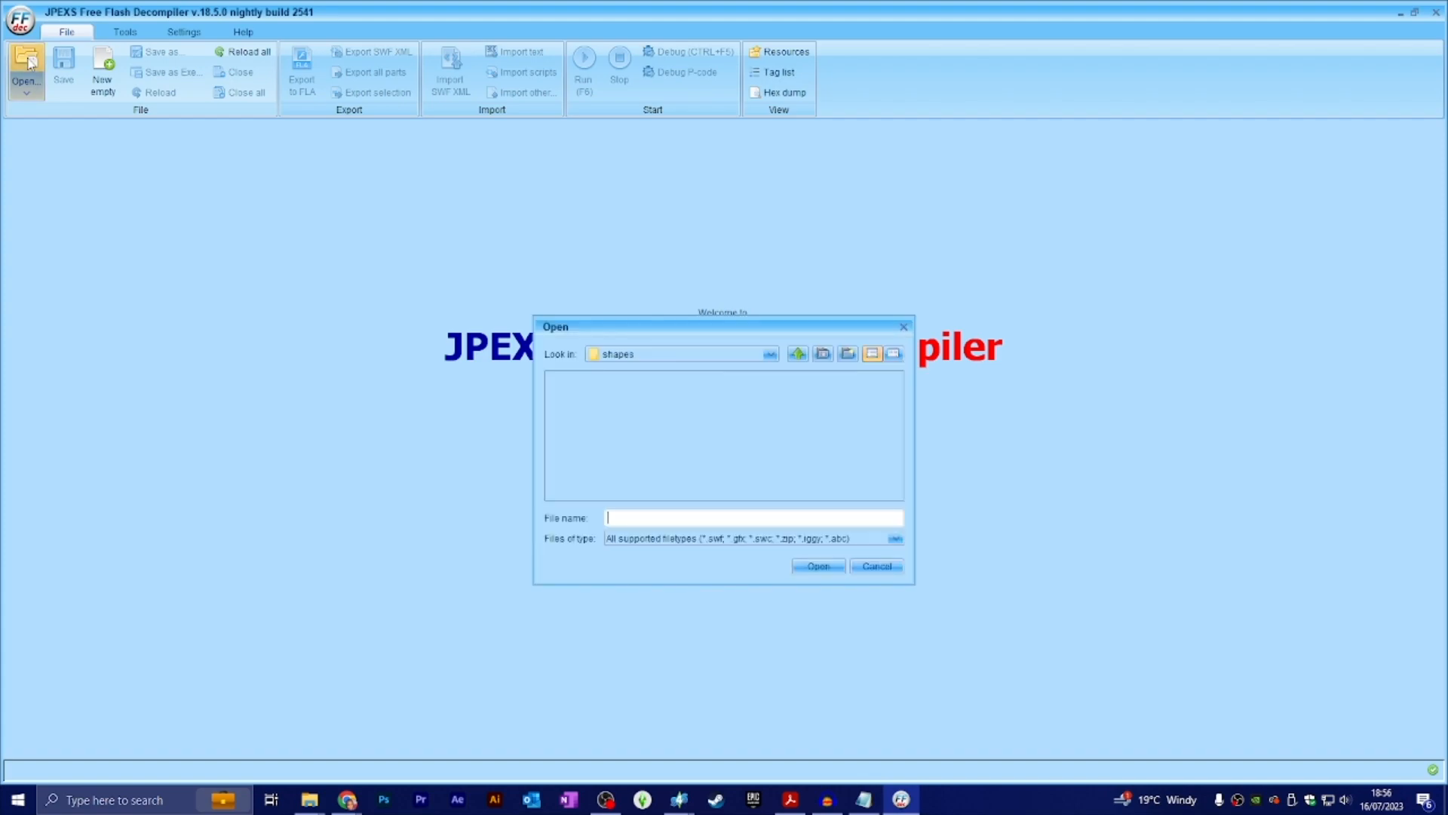
pyautogui.moveTo(719, 332); pyautogui.dragTo(701, 205)
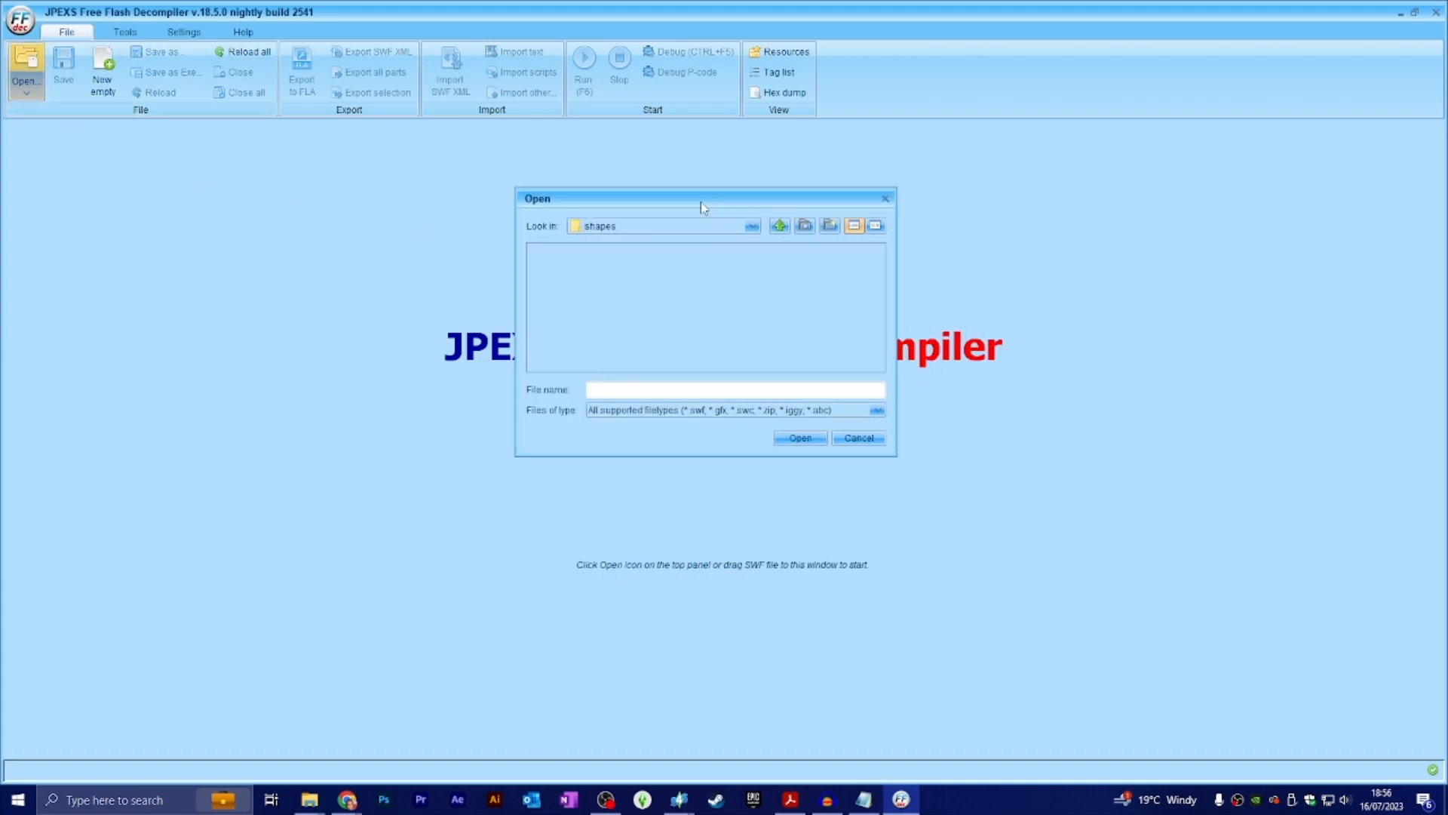
pyautogui.click(752, 226)
pyautogui.scroll(3, 725, 300)
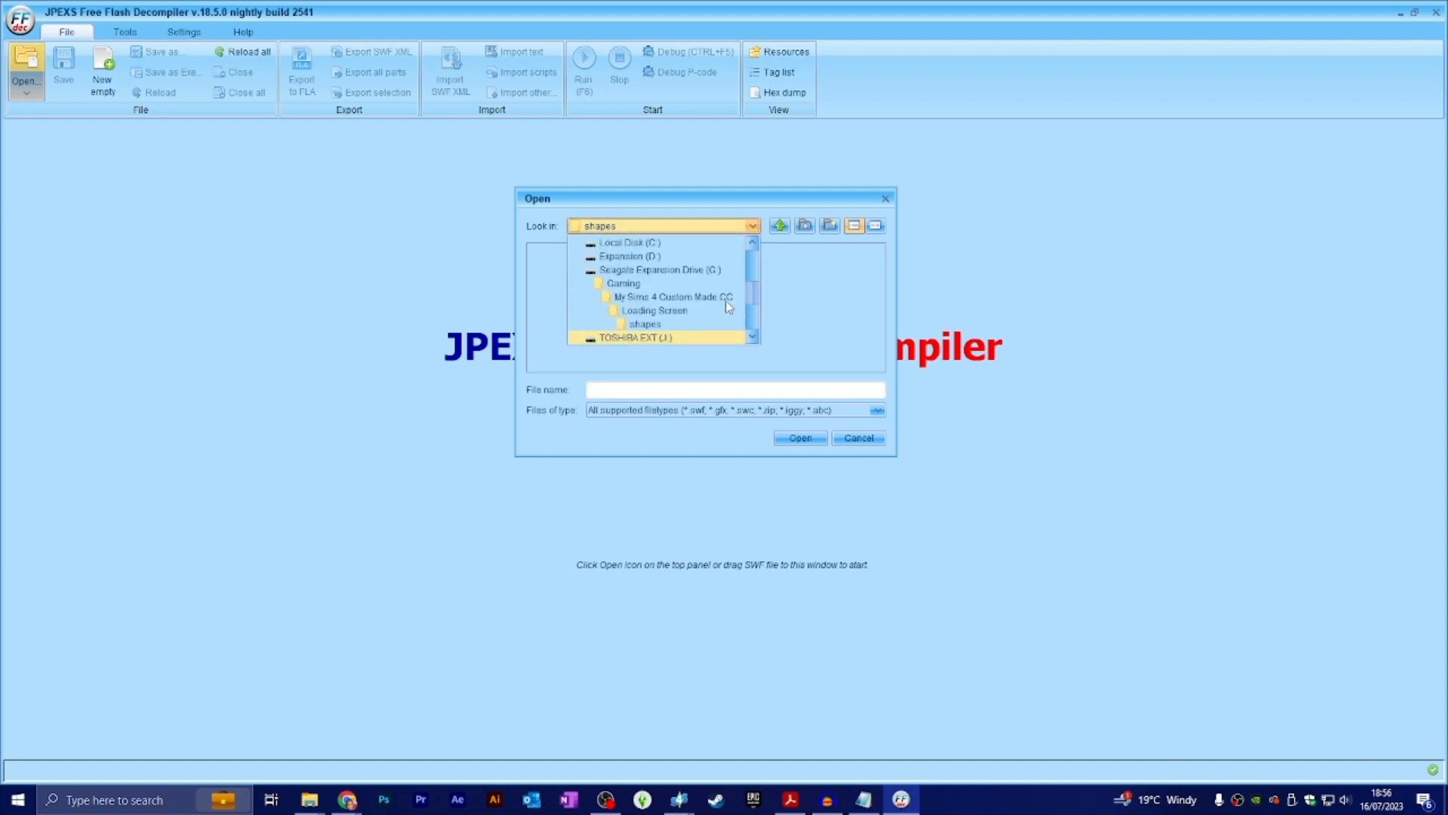
pyautogui.click(680, 318)
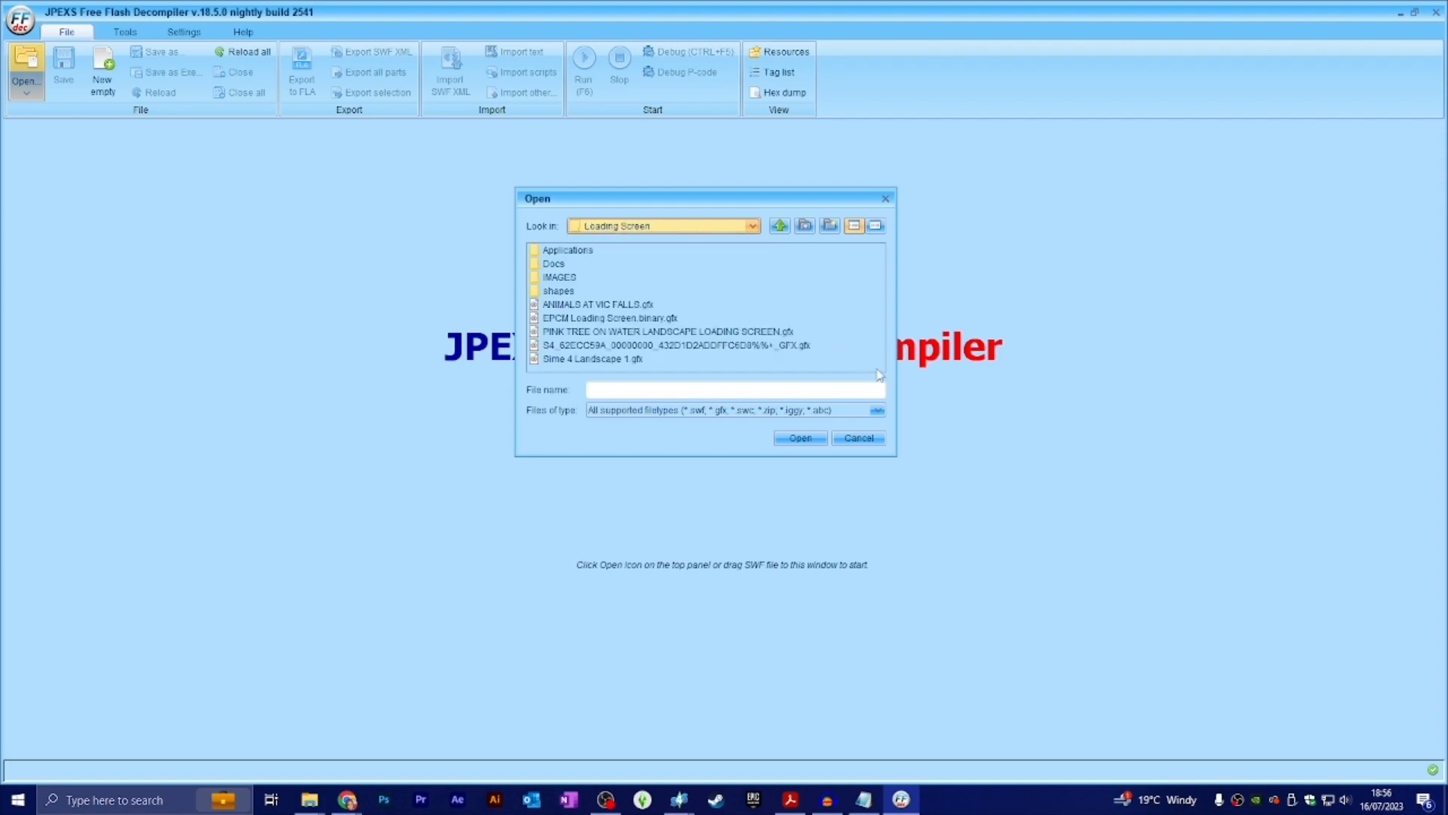
pyautogui.click(613, 332)
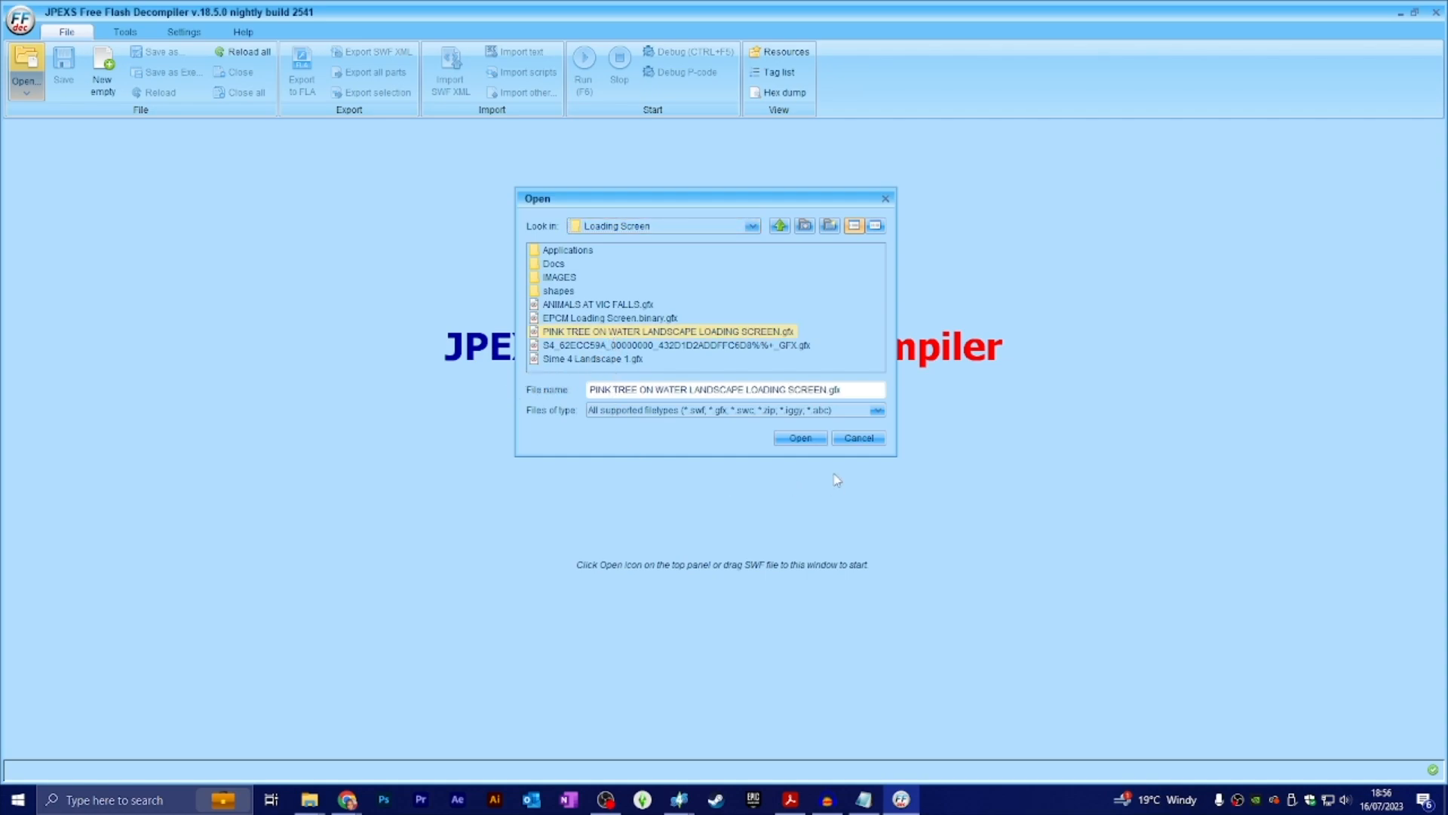
pyautogui.click(812, 437)
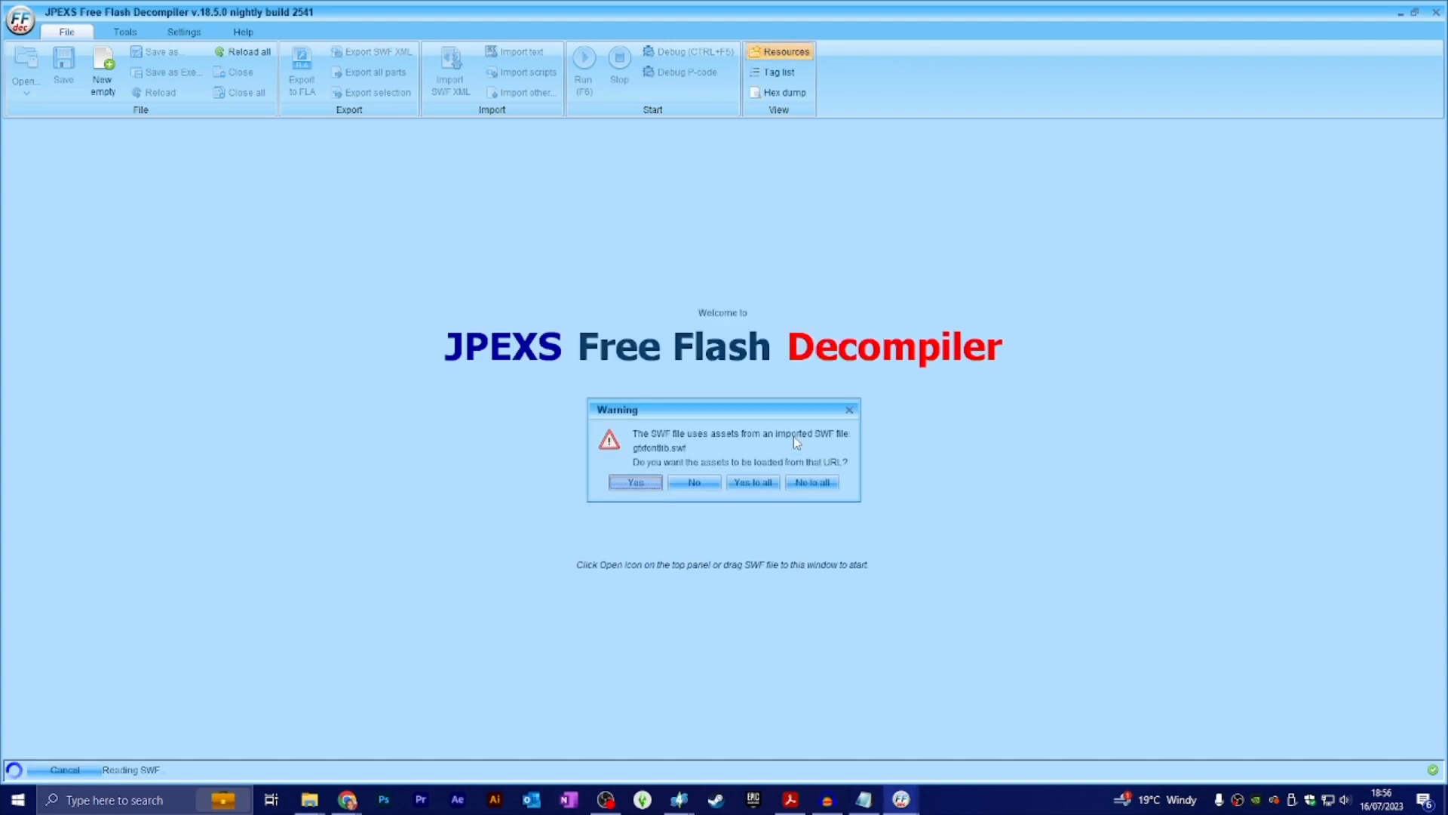
pyautogui.moveTo(763, 410); pyautogui.dragTo(702, 247)
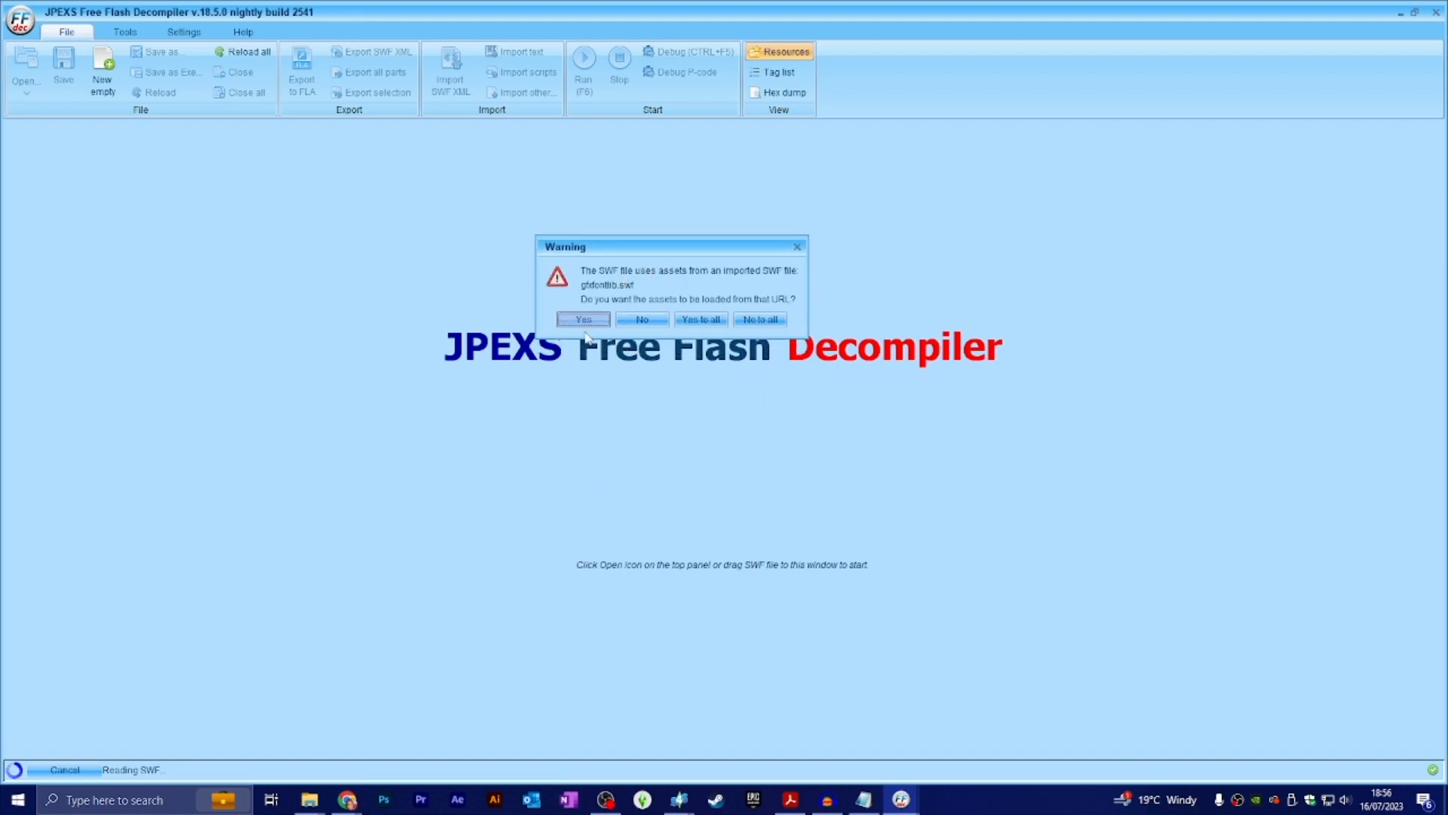
pyautogui.click(760, 320)
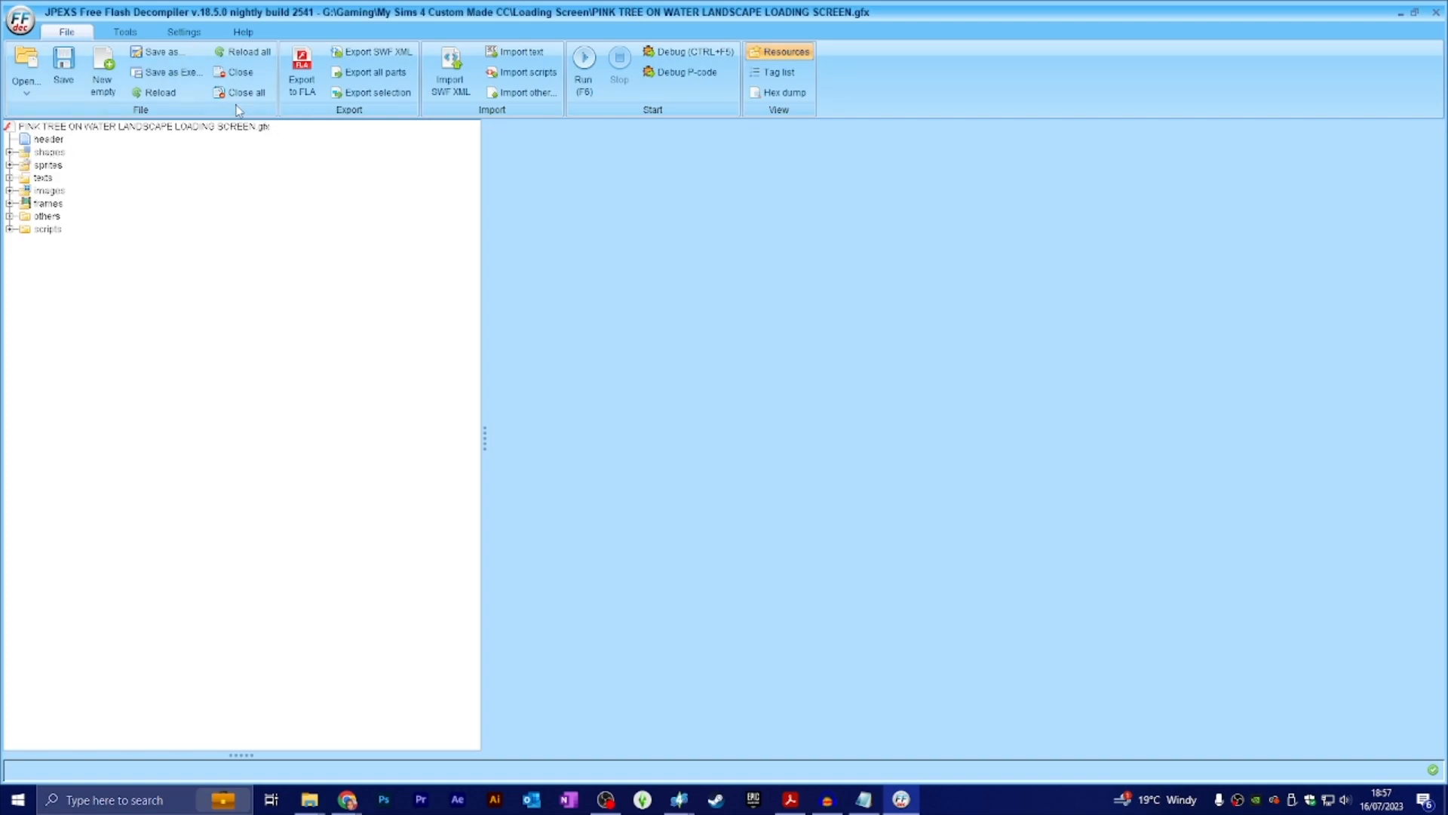
# Step: Export the dark blue shape DefineShape (5) as a PNG at 416.5% zoom to the Loading Screen folder
pyautogui.click(47, 153)
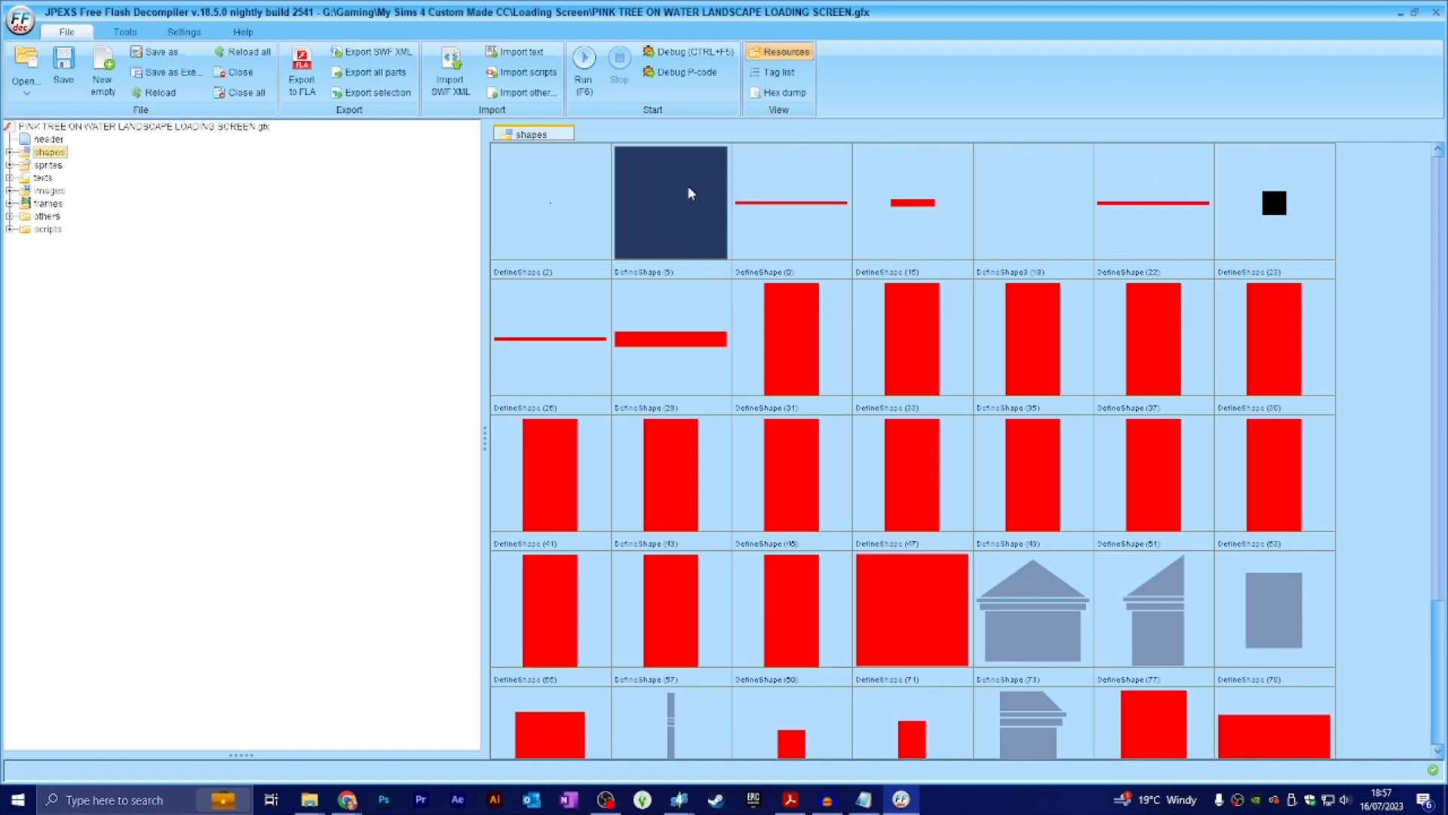
pyautogui.scroll(2, 926, 415)
pyautogui.click(662, 230)
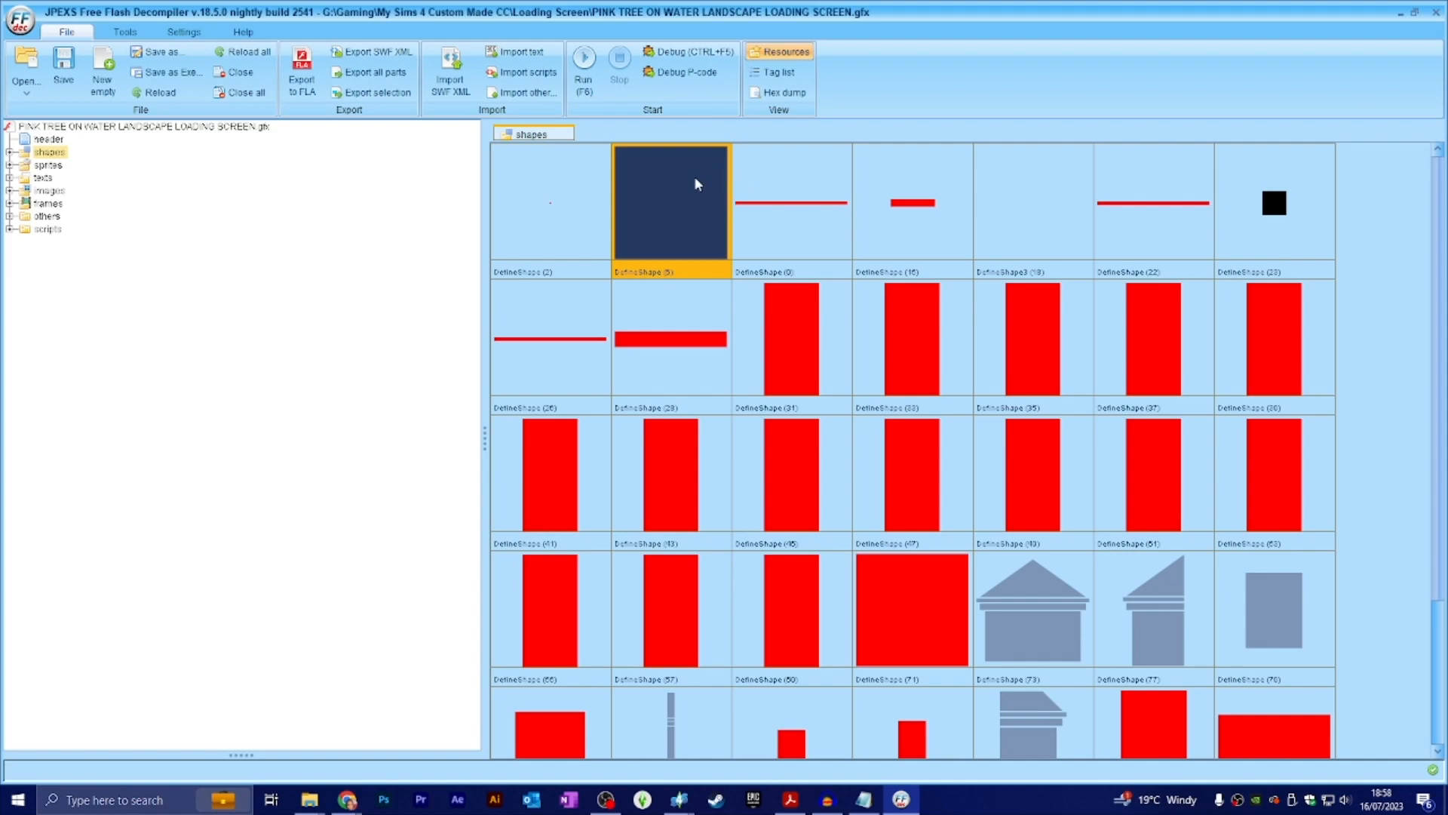
pyautogui.rightClick(696, 187)
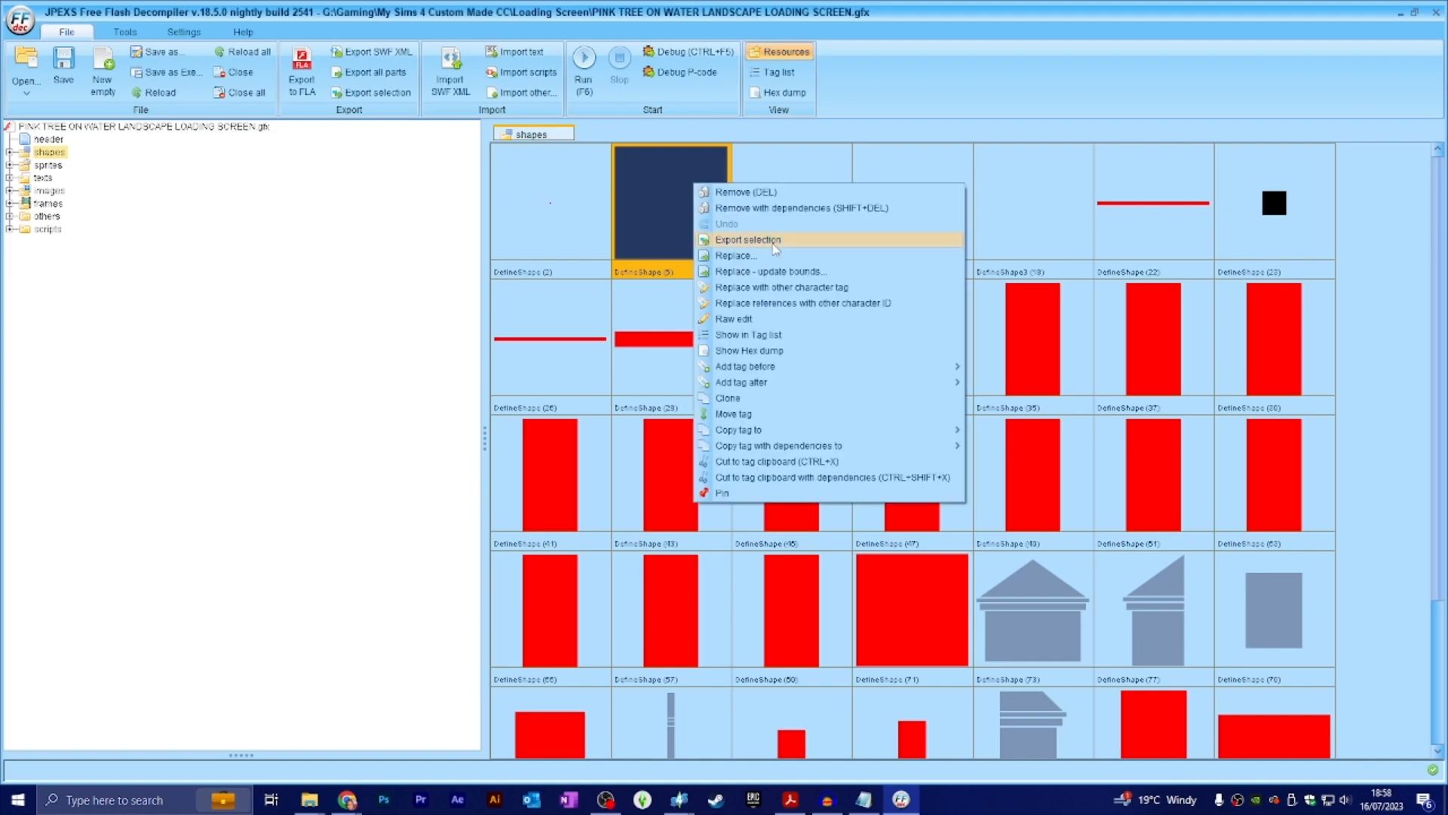
pyautogui.click(771, 243)
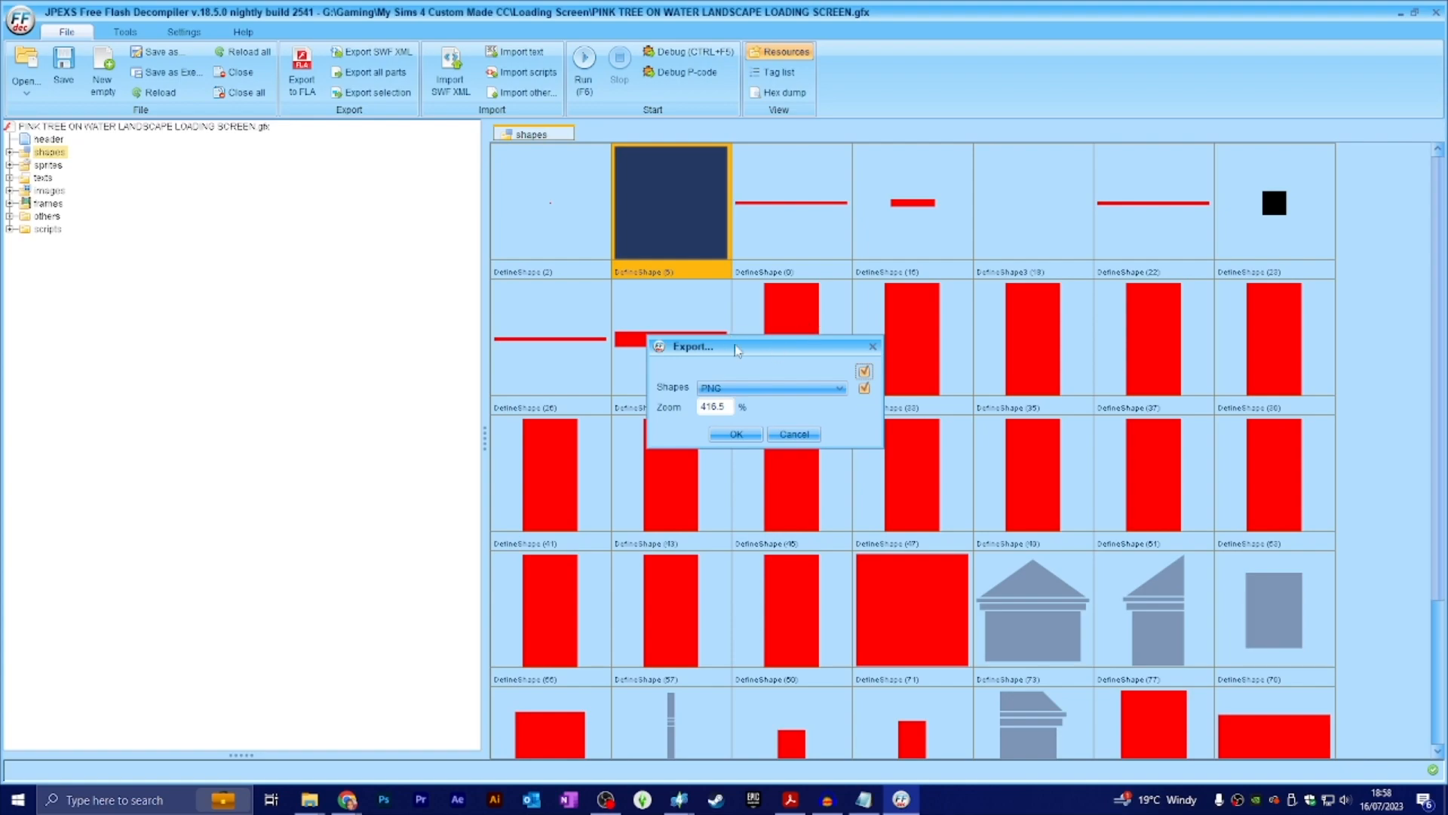
pyautogui.moveTo(745, 351); pyautogui.dragTo(254, 352)
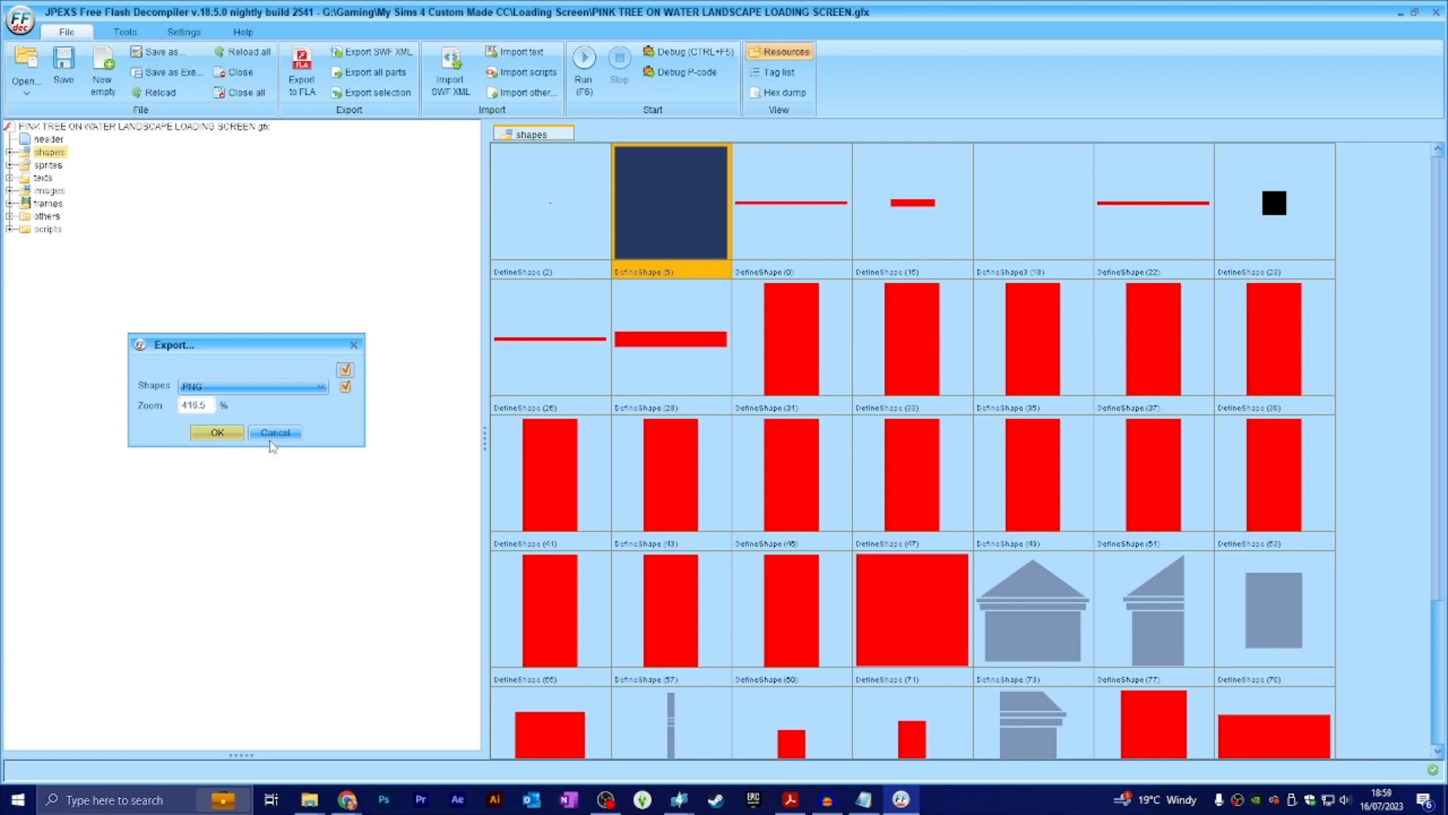
pyautogui.click(218, 432)
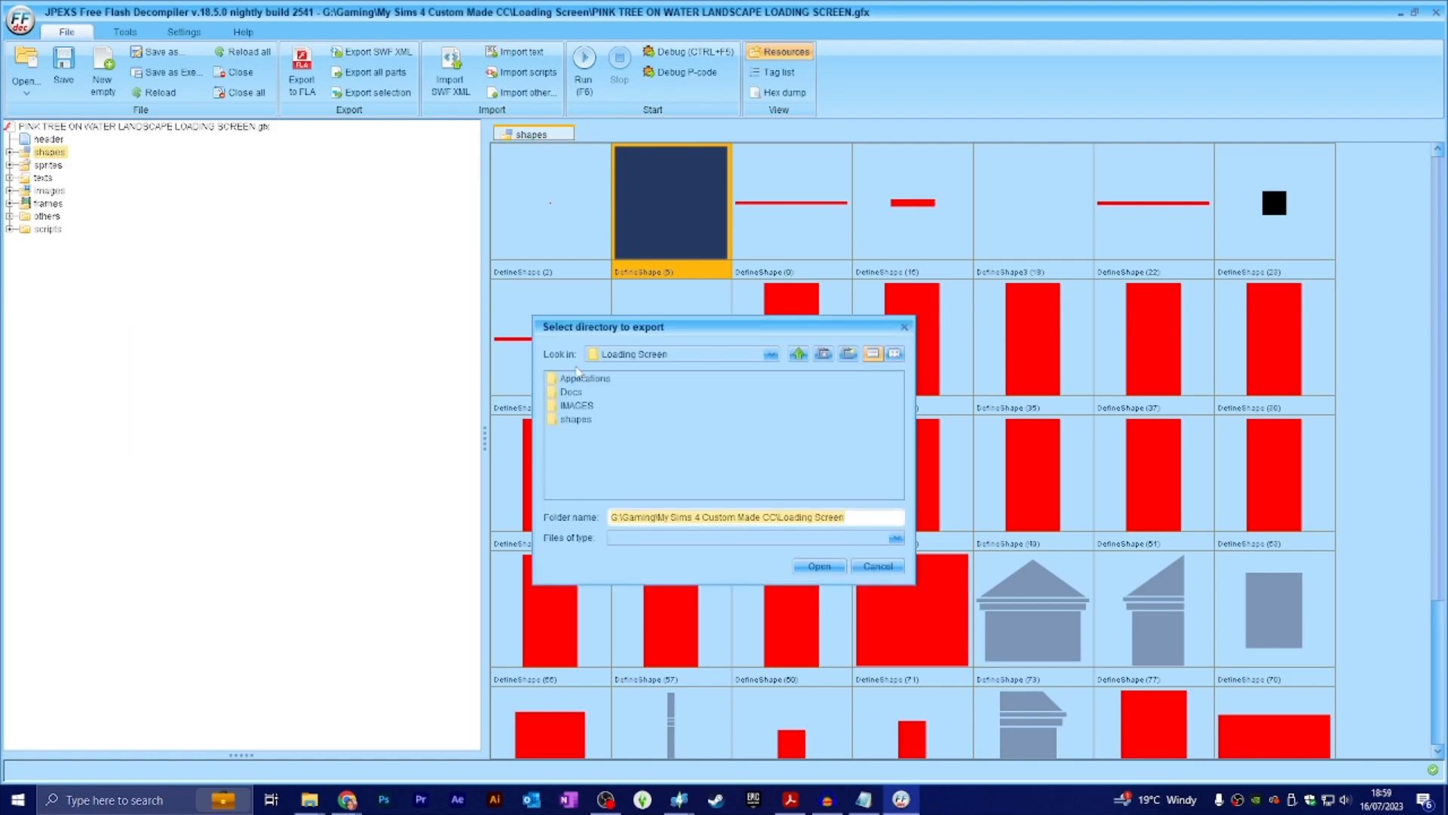
pyautogui.moveTo(693, 327); pyautogui.dragTo(671, 193)
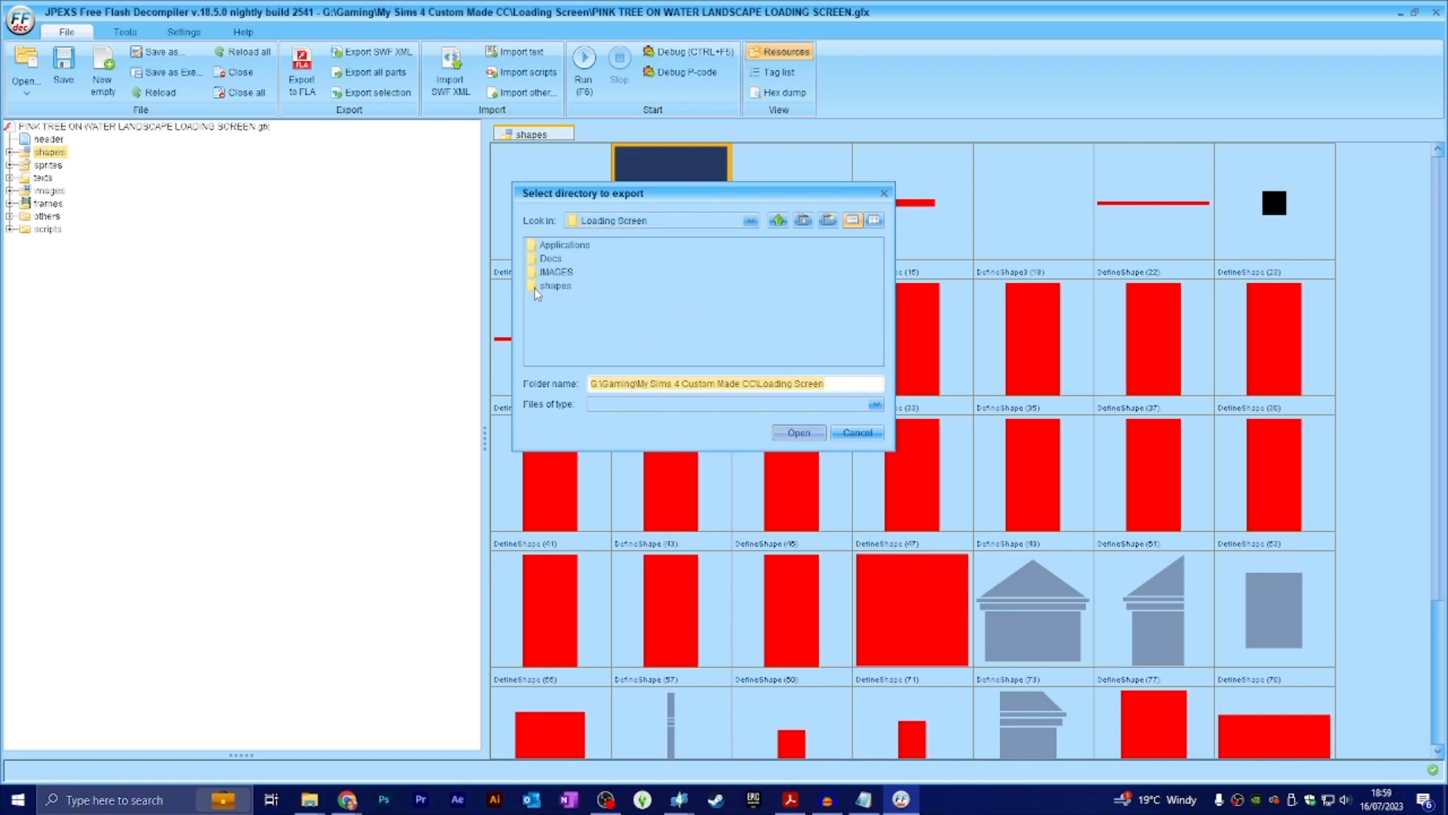
pyautogui.click(802, 434)
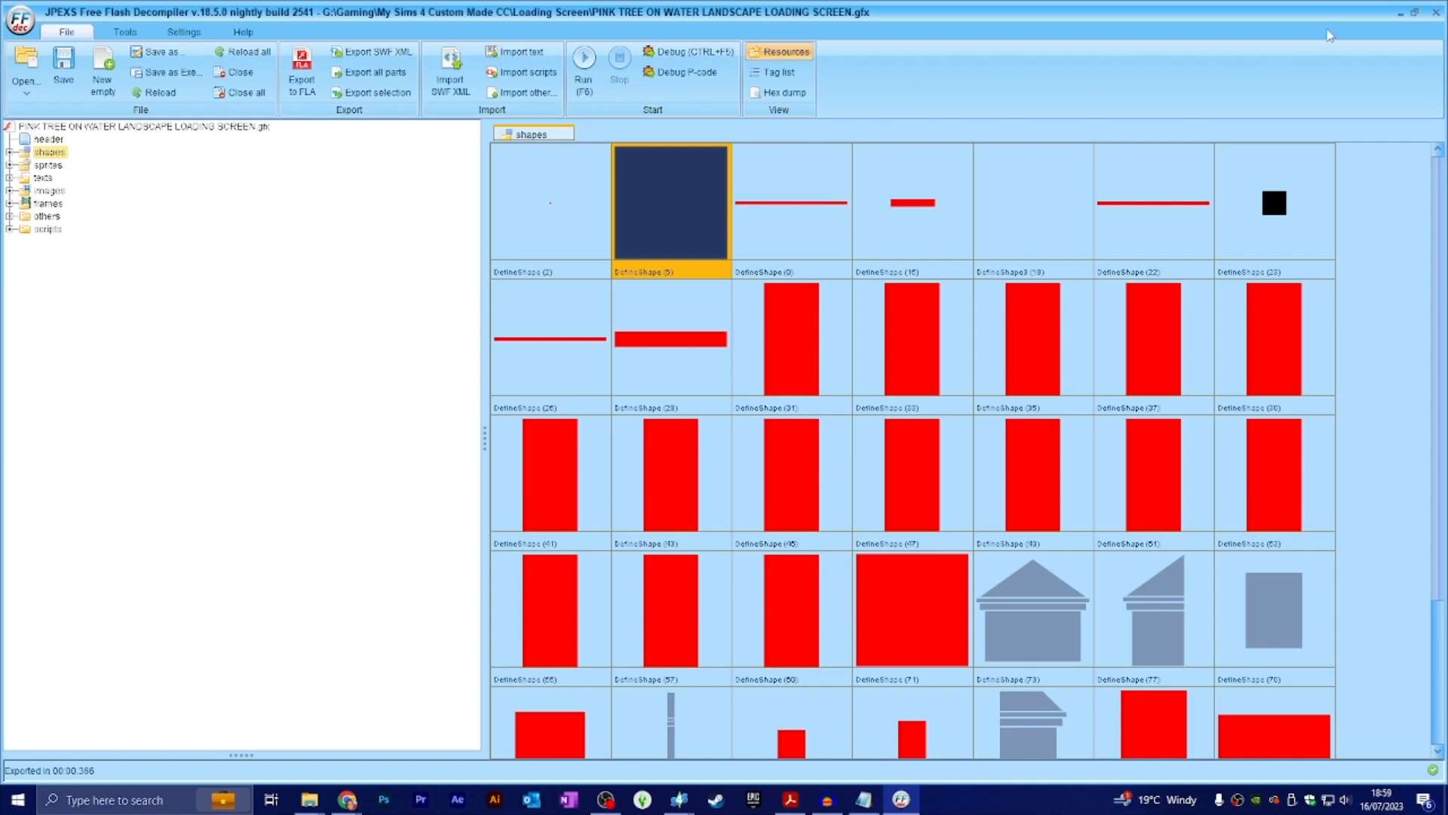
# Step: Minimise the decompiler and the Loading Screen folder window and launch Adobe Photoshop
pyautogui.click(1400, 13)
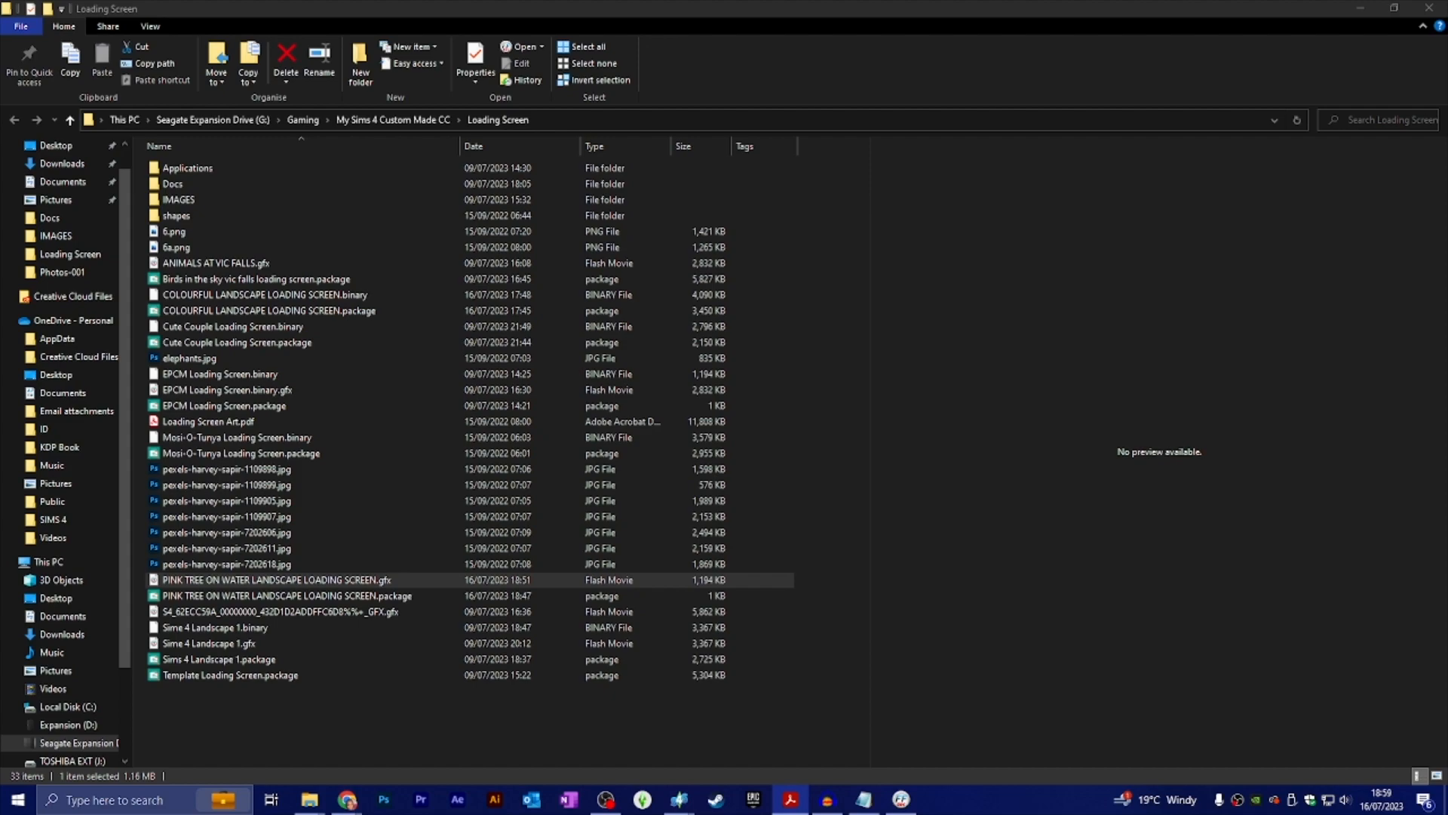
pyautogui.click(1360, 9)
pyautogui.click(384, 800)
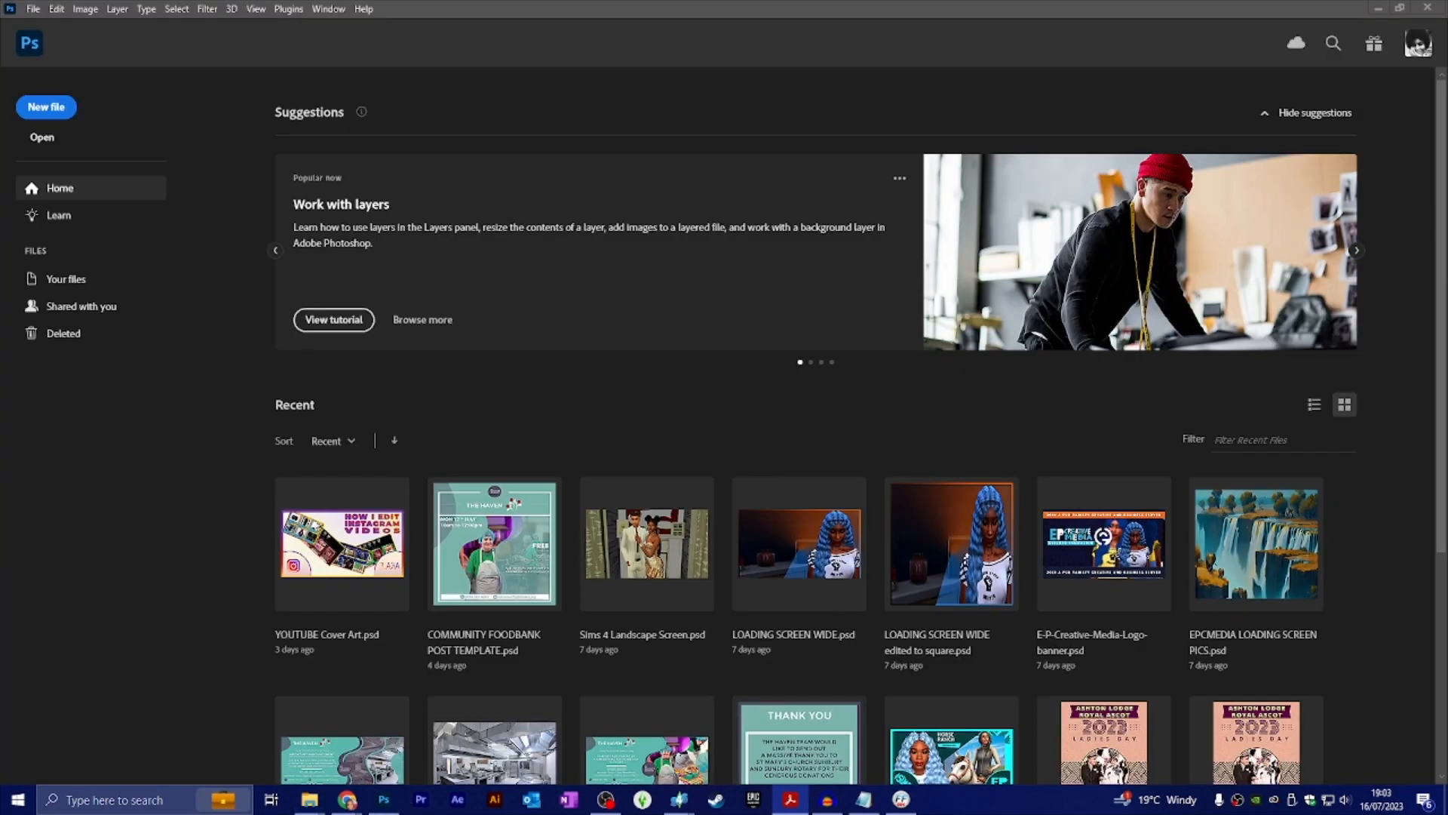
pyautogui.click(544, 4)
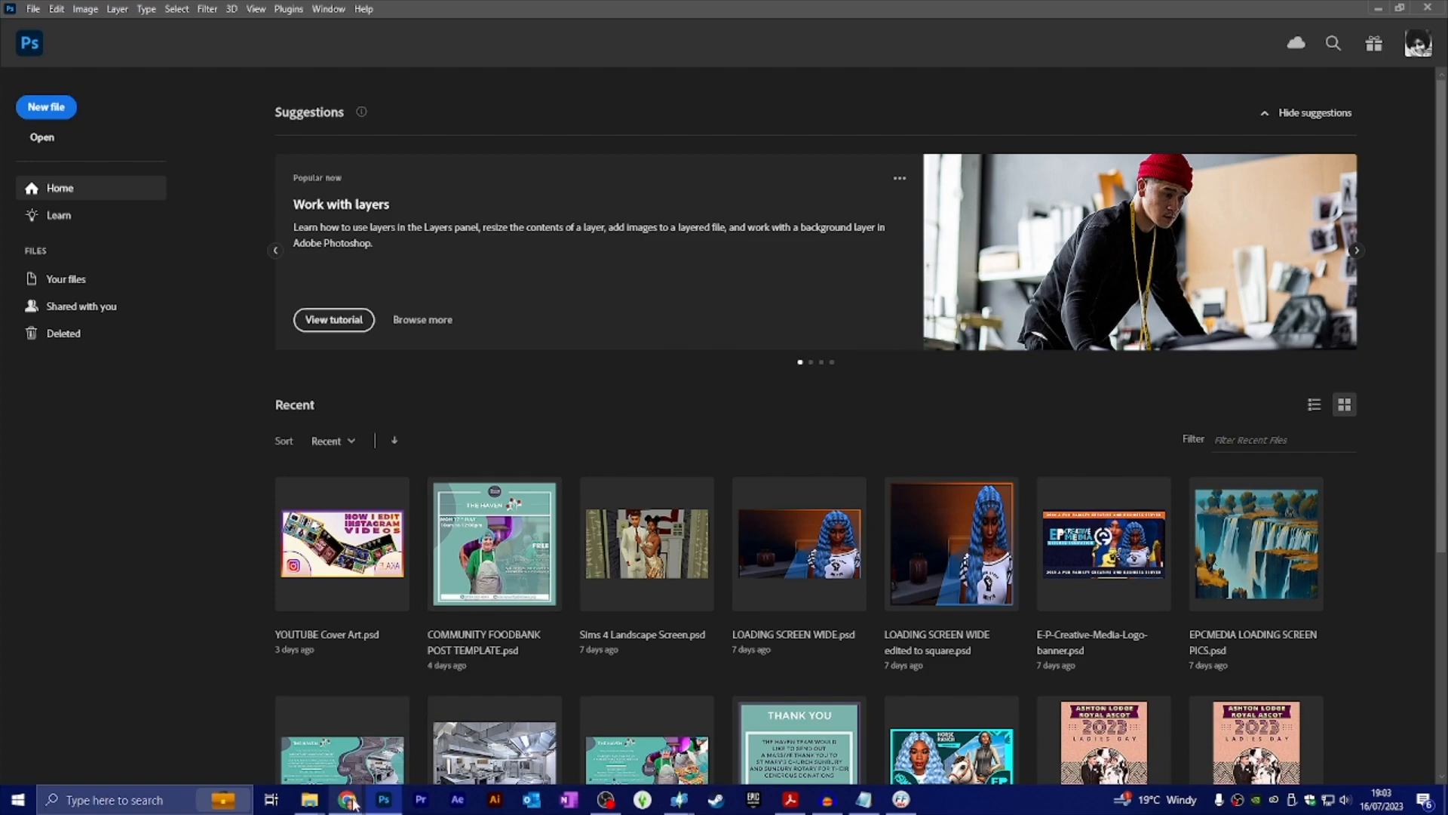
# Step: View the Photopea start page in Chrome as an alternative image editor and switch back to Photoshop
pyautogui.moveTo(353, 804)
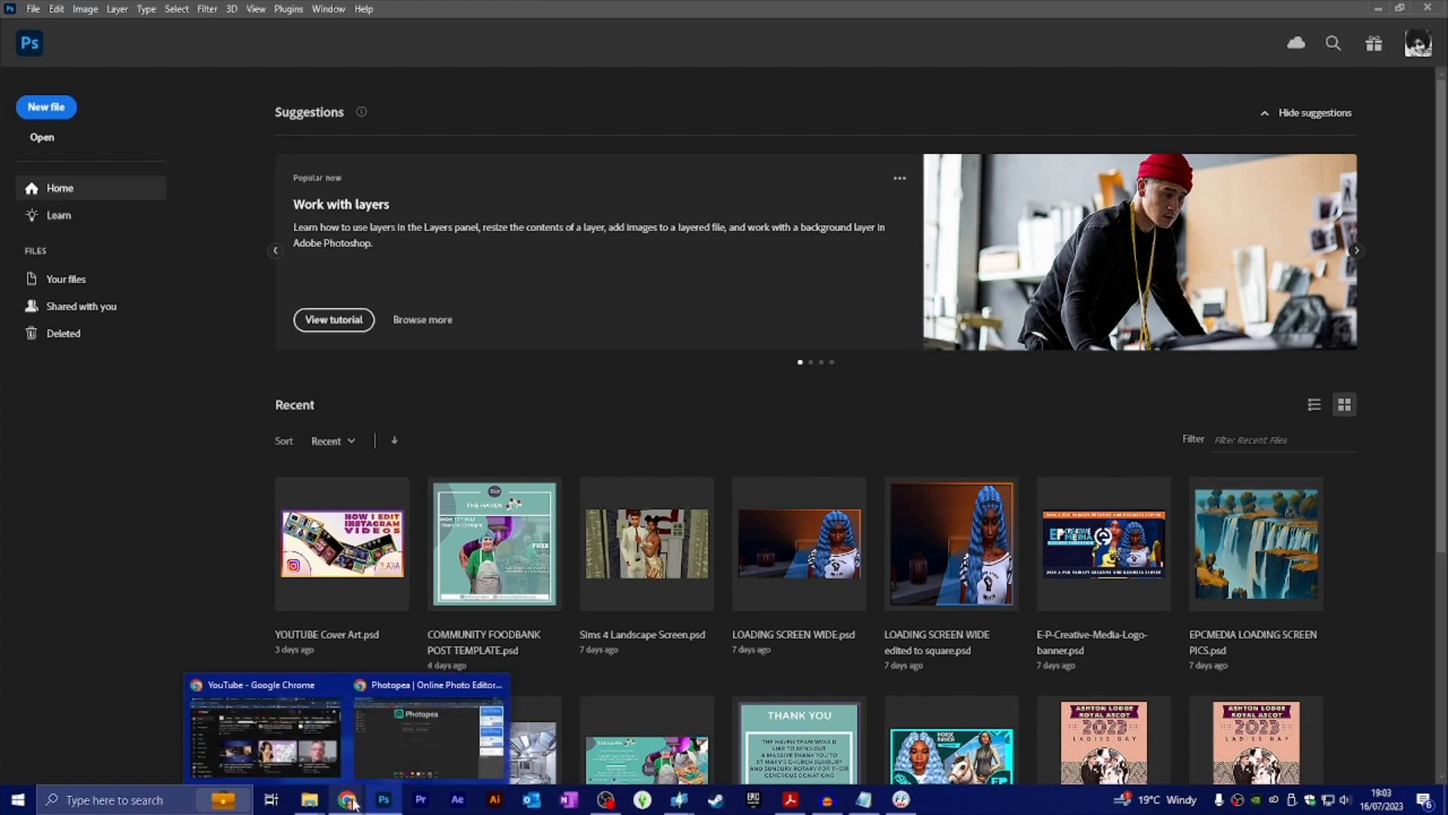
pyautogui.click(420, 749)
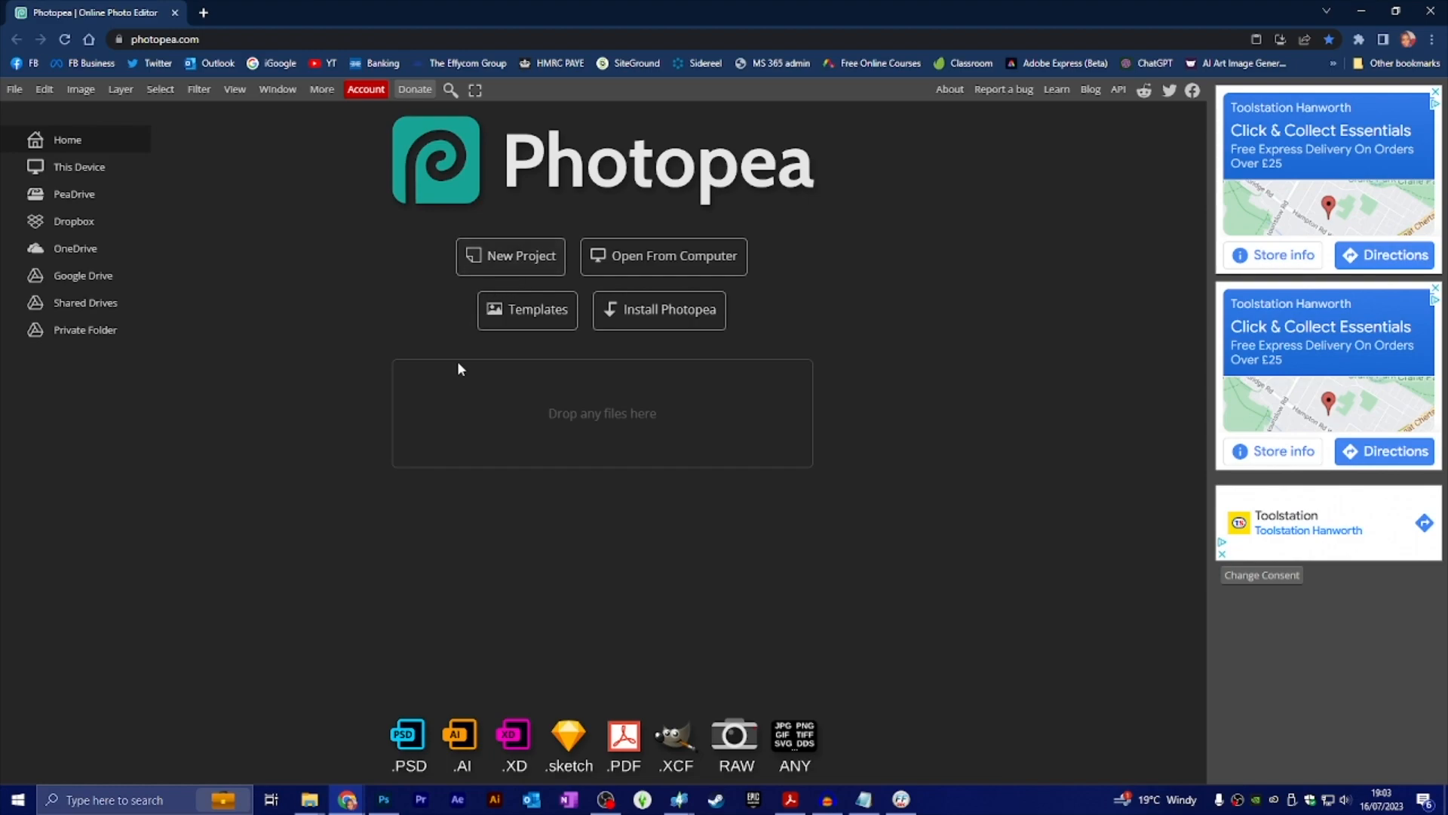
pyautogui.moveTo(384, 798)
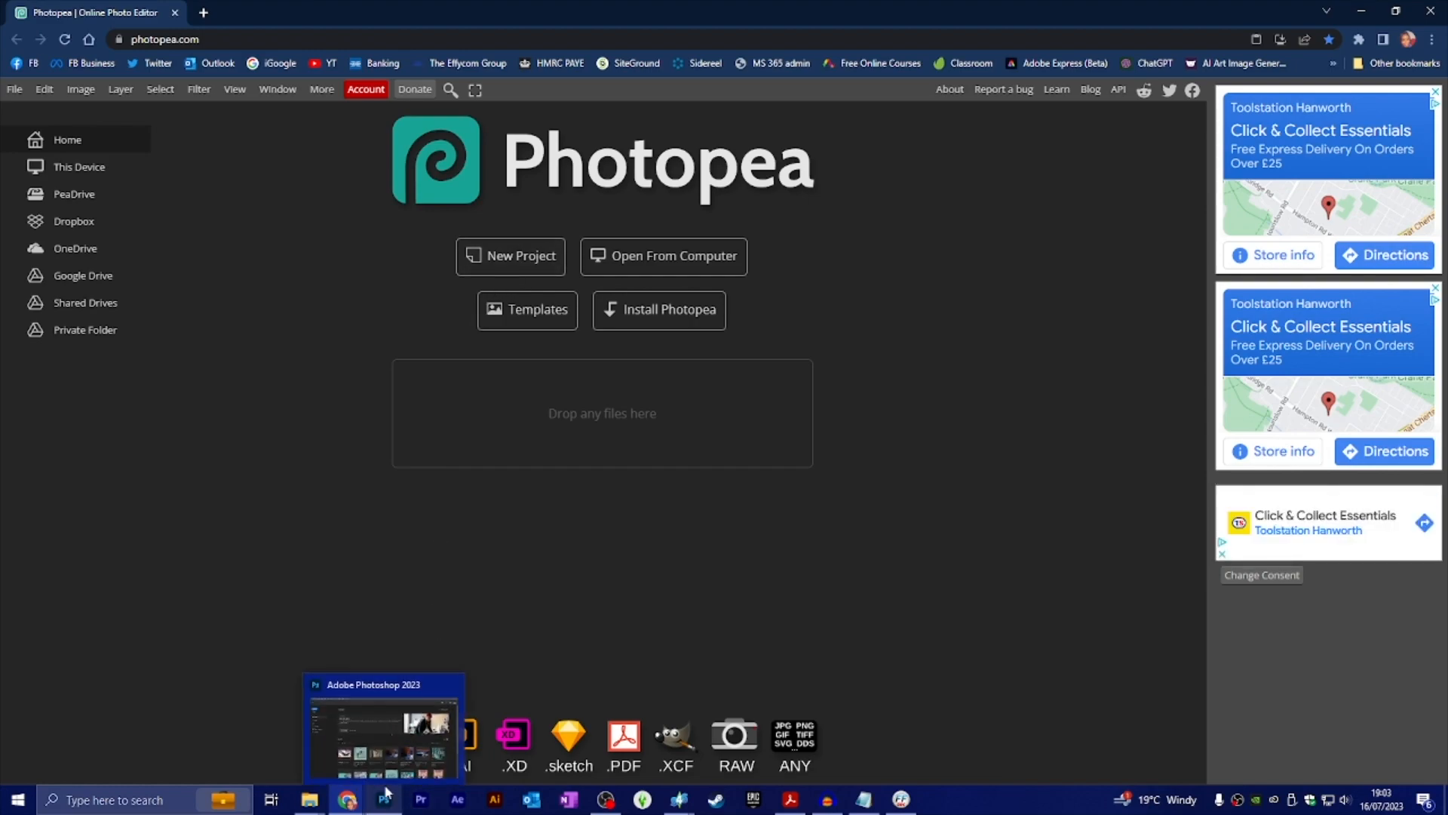
pyautogui.click(382, 727)
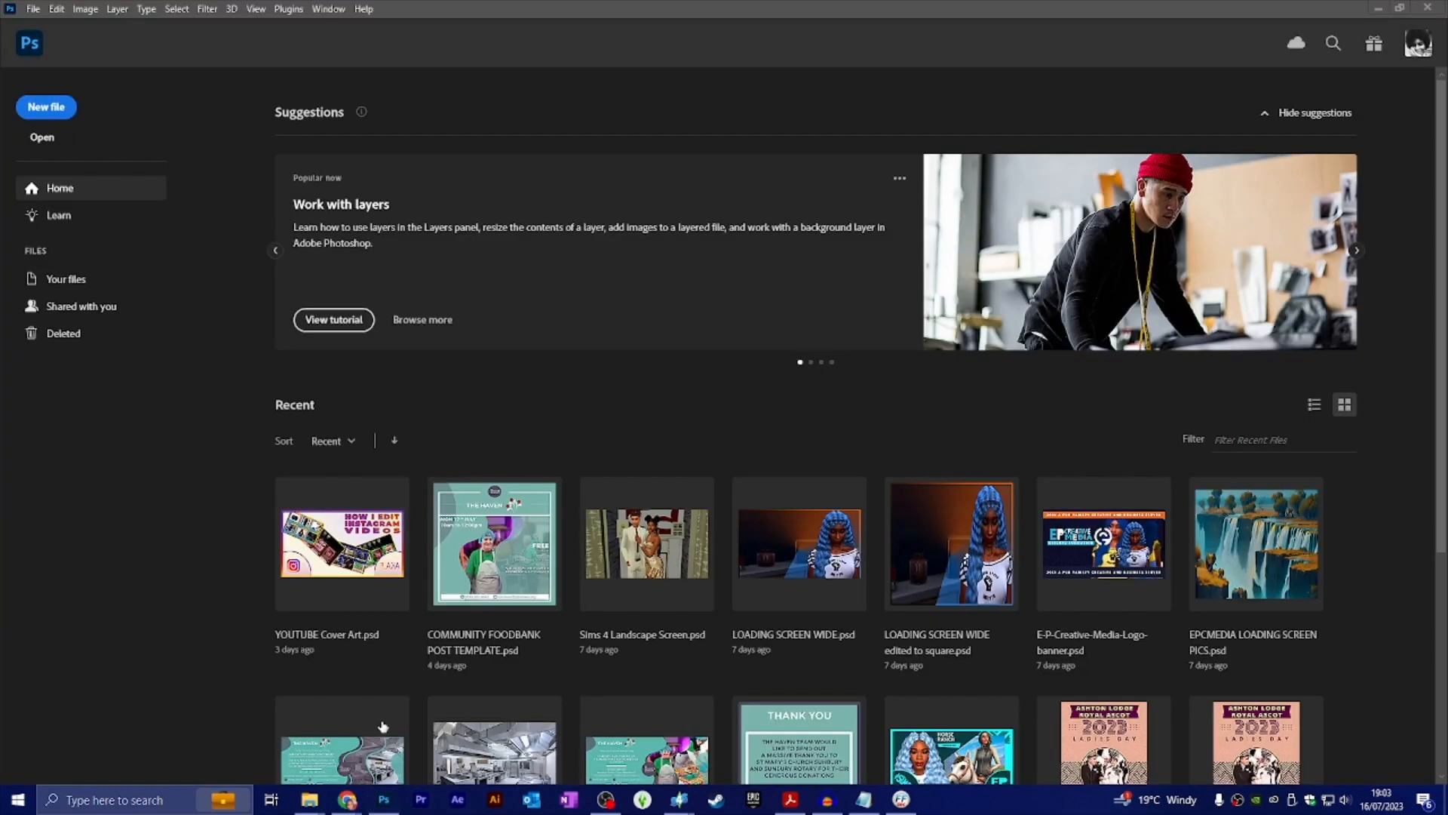
# Step: Create a 1920 x 1080 px document at 300 pixels/inch with a white background, named pink tree on water landscape loading screen
pyautogui.click(33, 9)
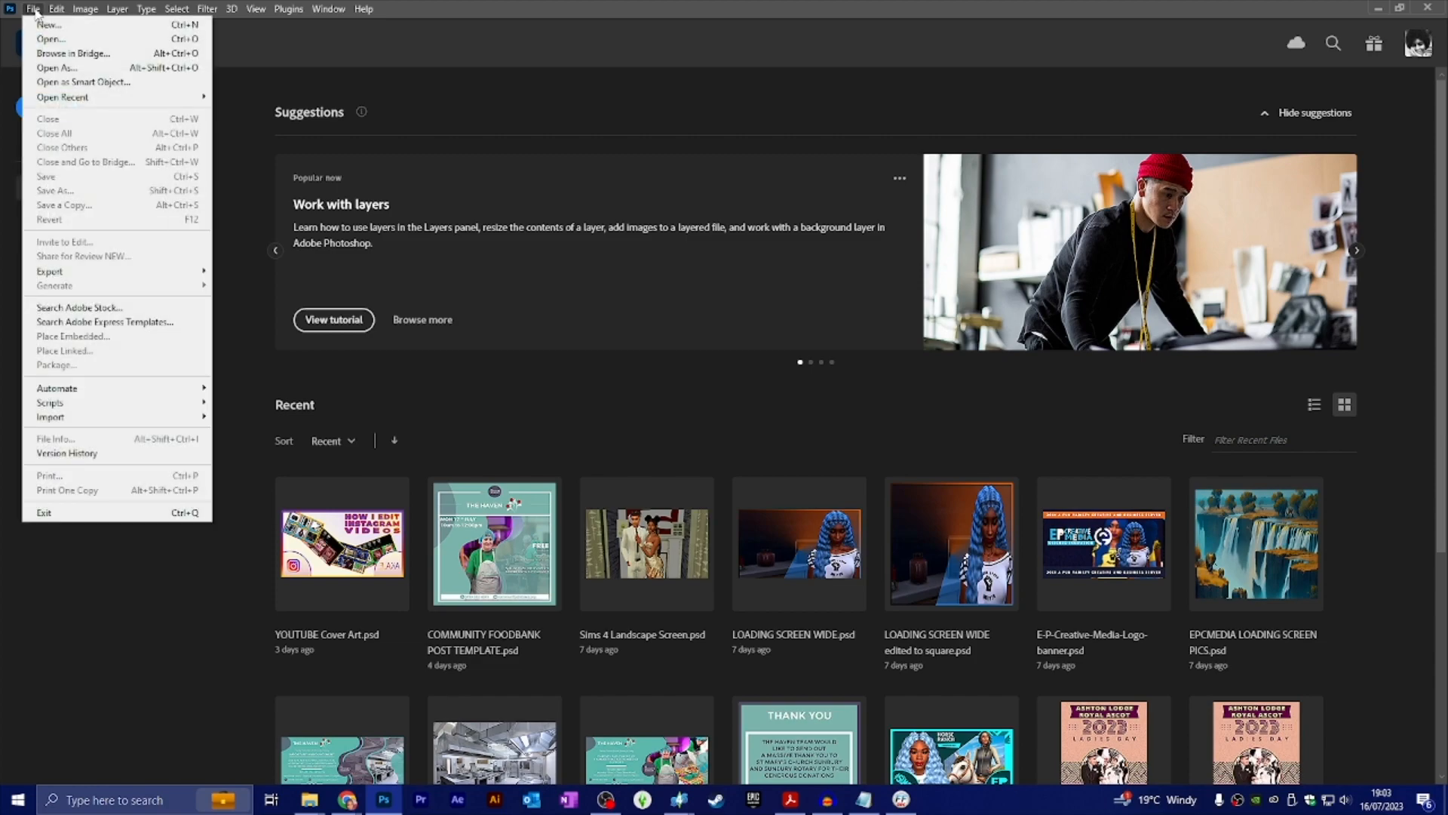
pyautogui.click(49, 25)
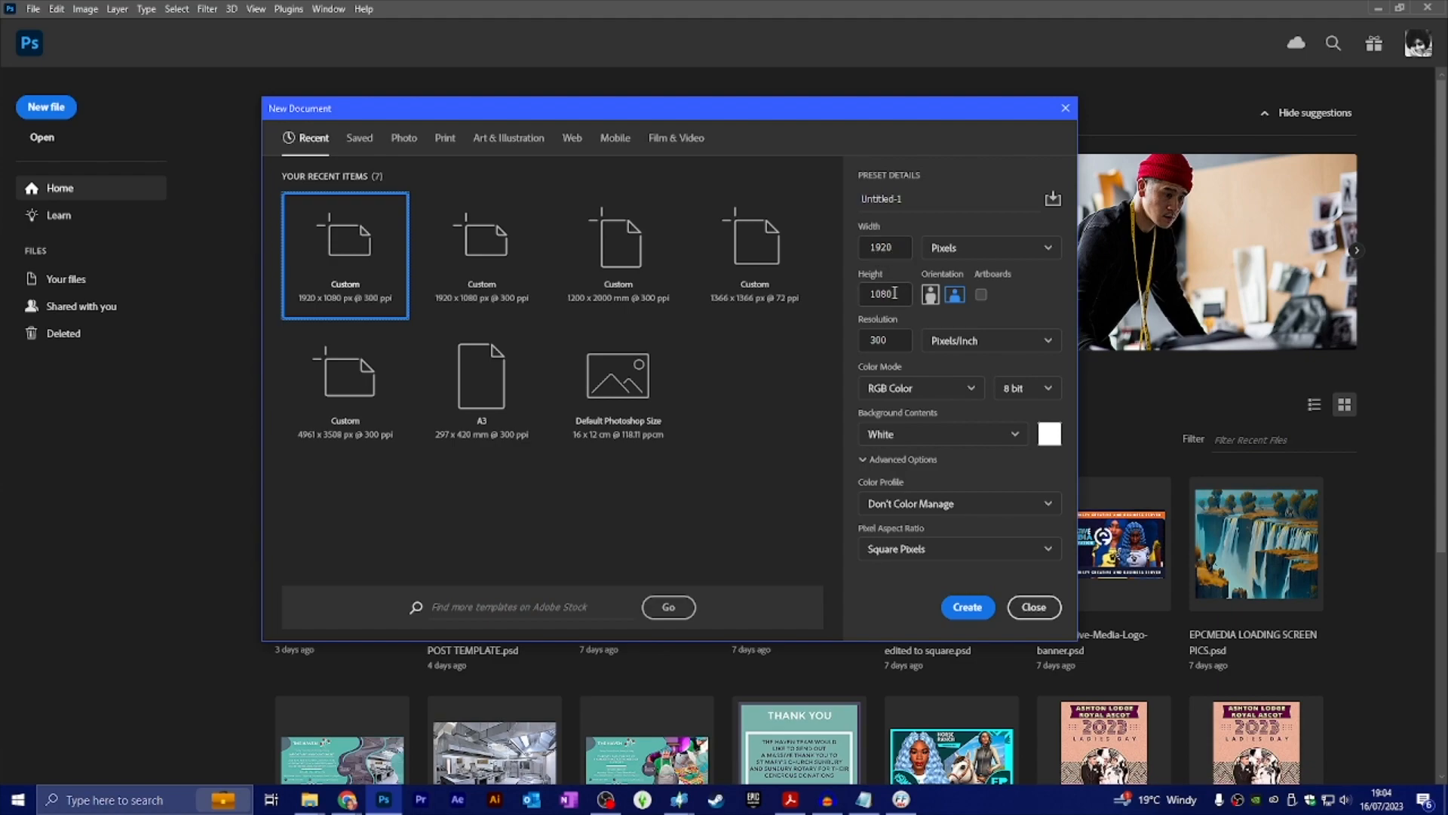
pyautogui.click(908, 197)
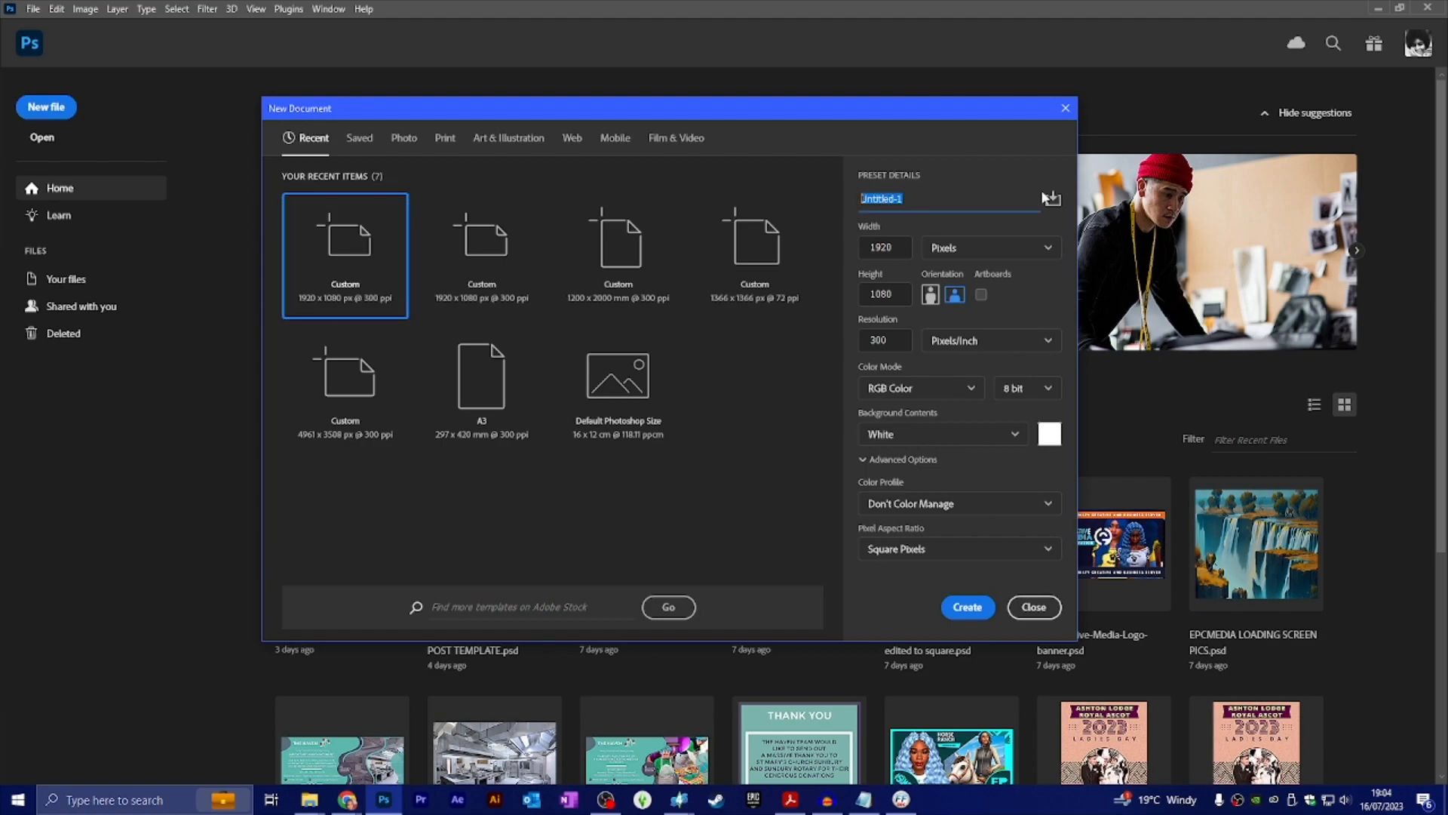
pyautogui.write('pink')
pyautogui.write(' tree ')
pyautogui.write('on water lan')
pyautogui.write('dscape loadin')
pyautogui.write('g screen')
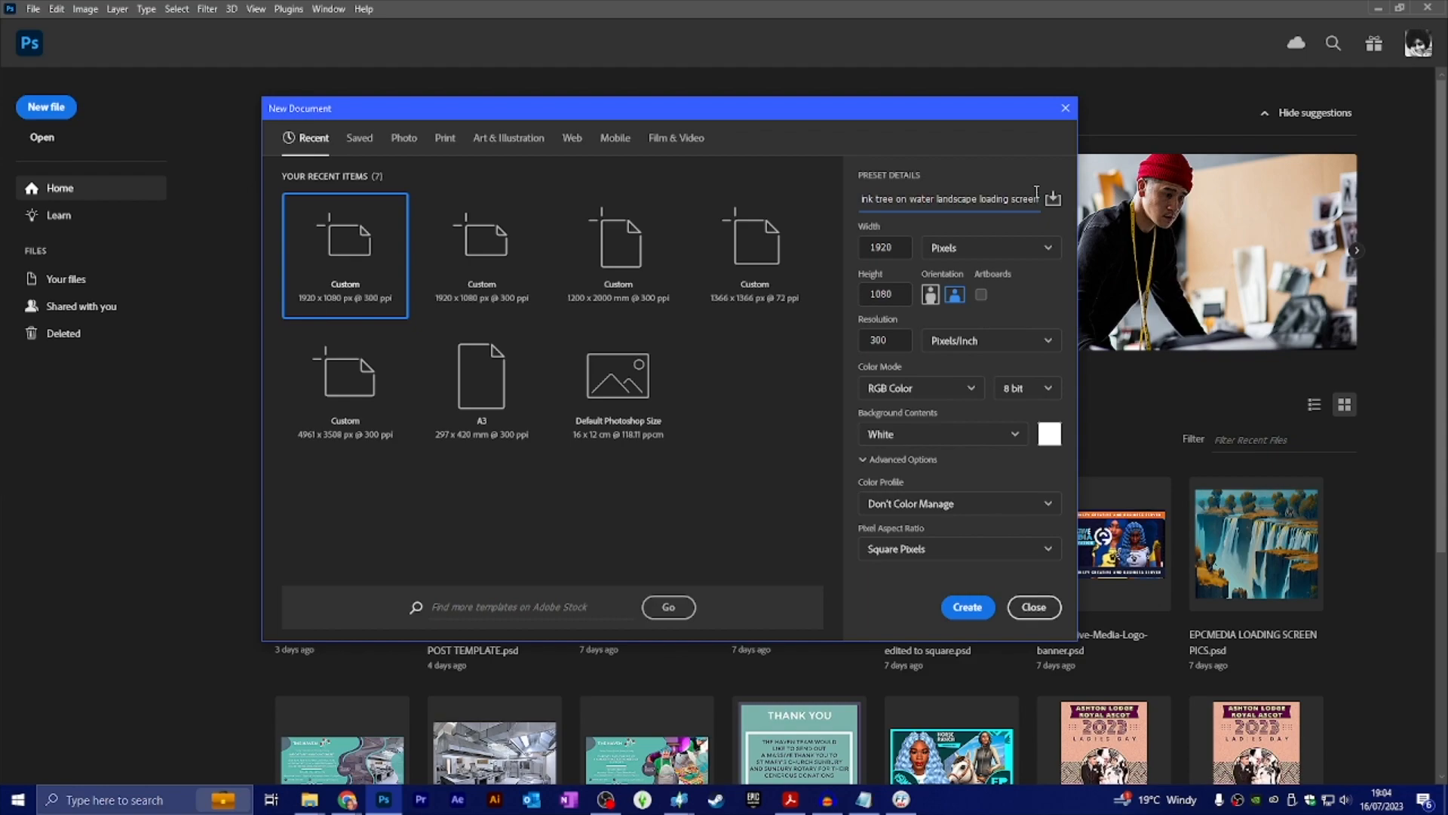
pyautogui.click(969, 608)
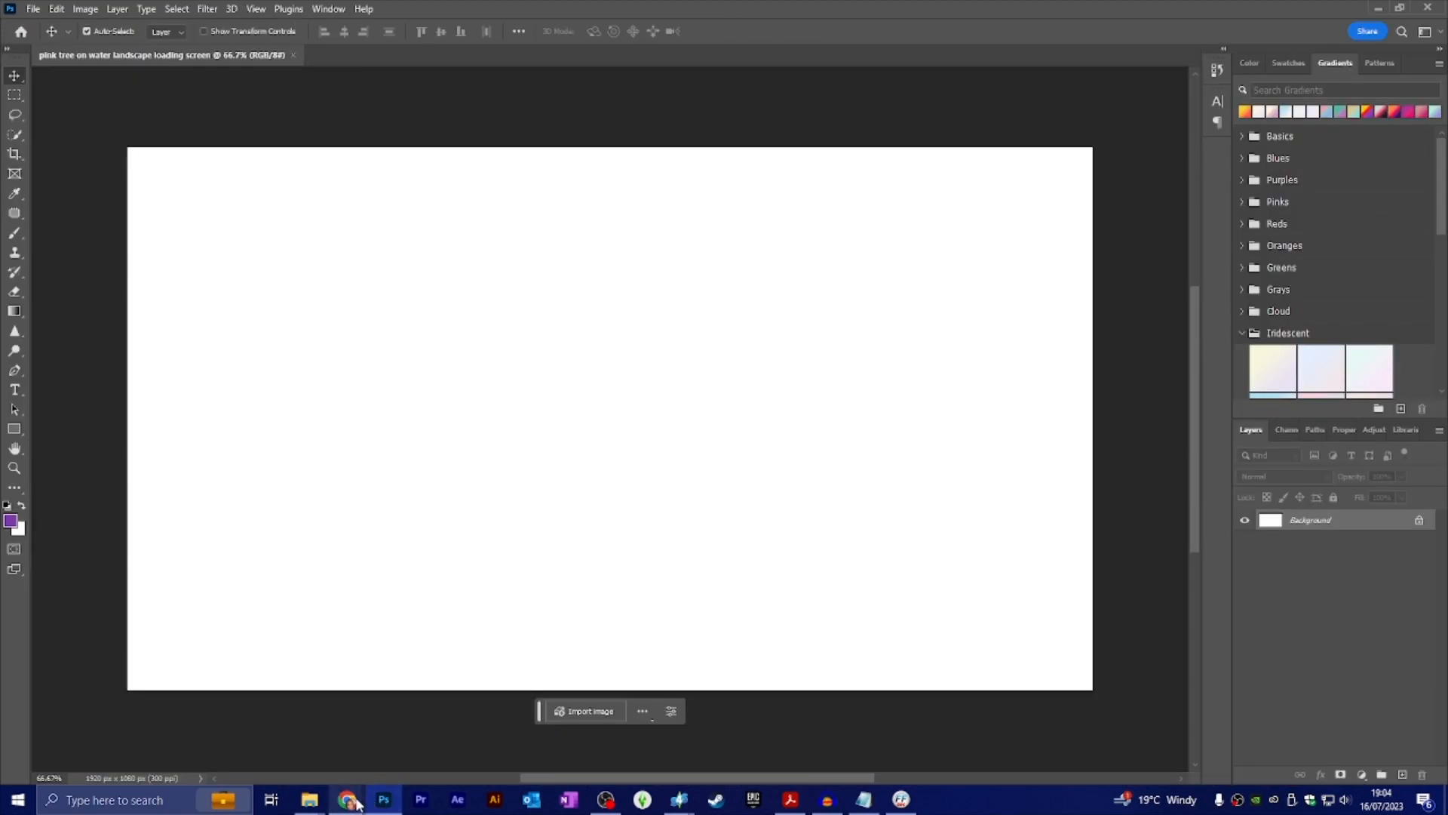
# Step: Switch to Photopea and create a 1920 x 1080 px project with a white background, named pink tree on water landscape loading screen
pyautogui.moveTo(346, 800)
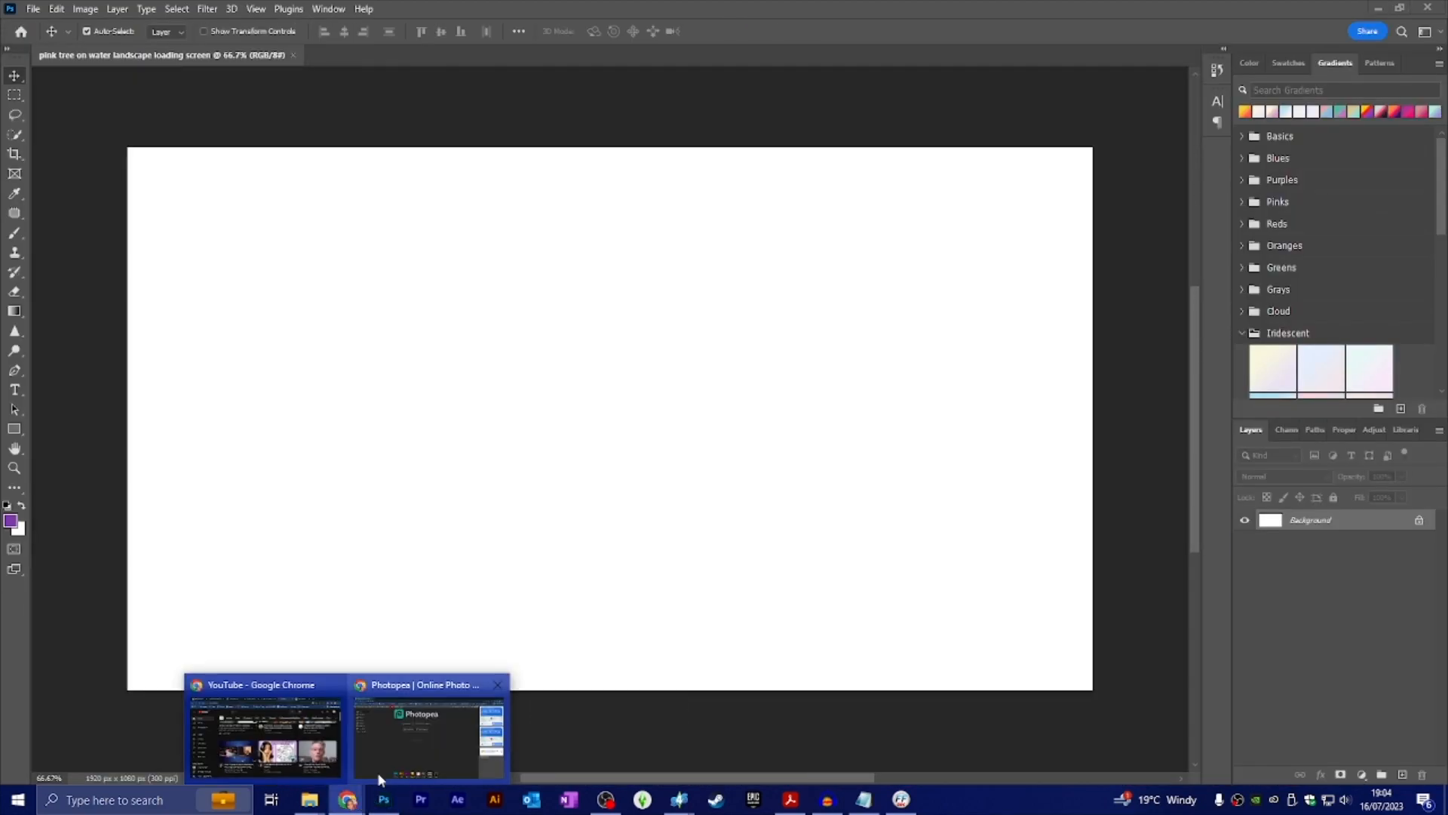
pyautogui.click(426, 728)
pyautogui.click(16, 91)
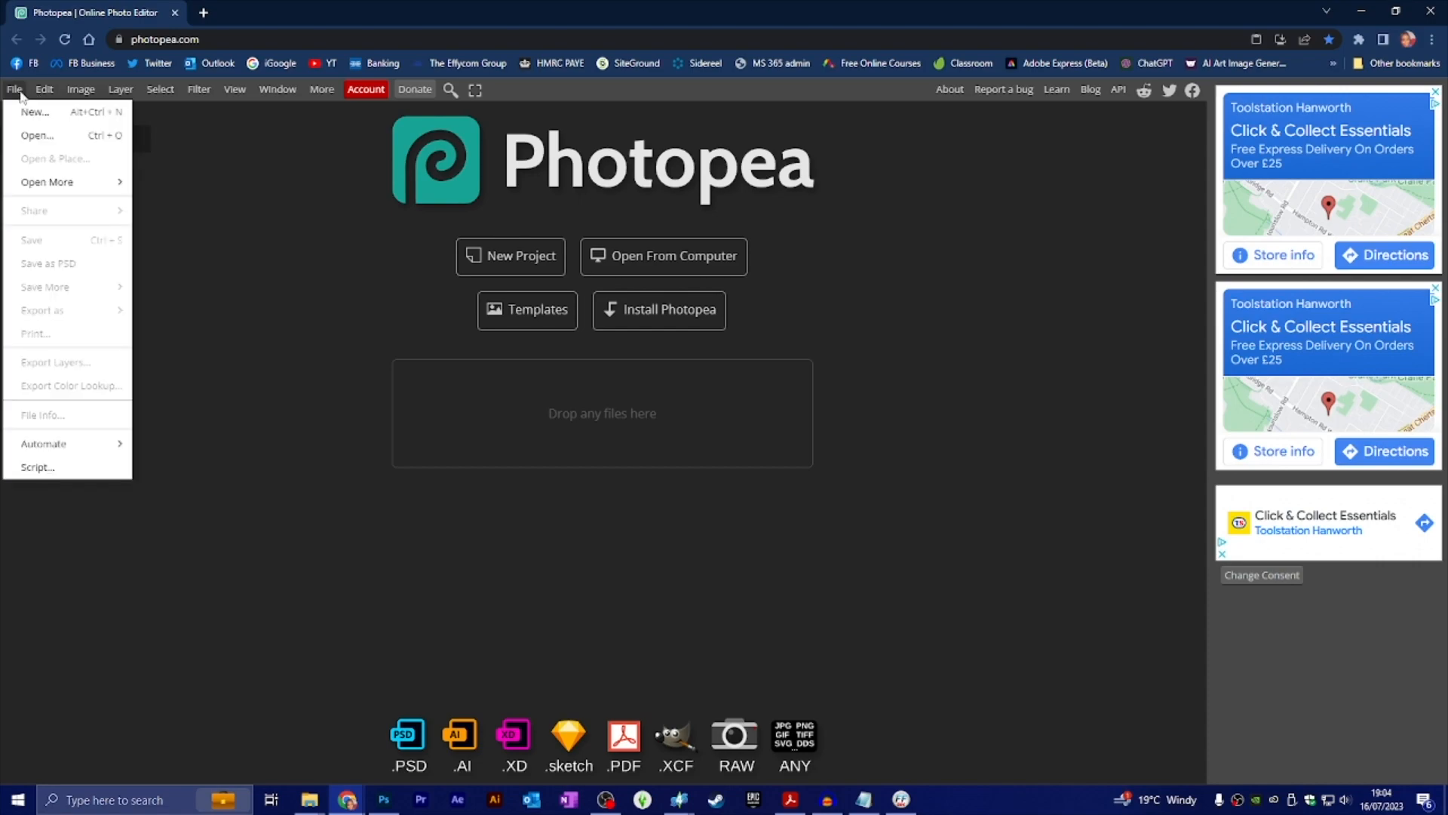
pyautogui.click(36, 113)
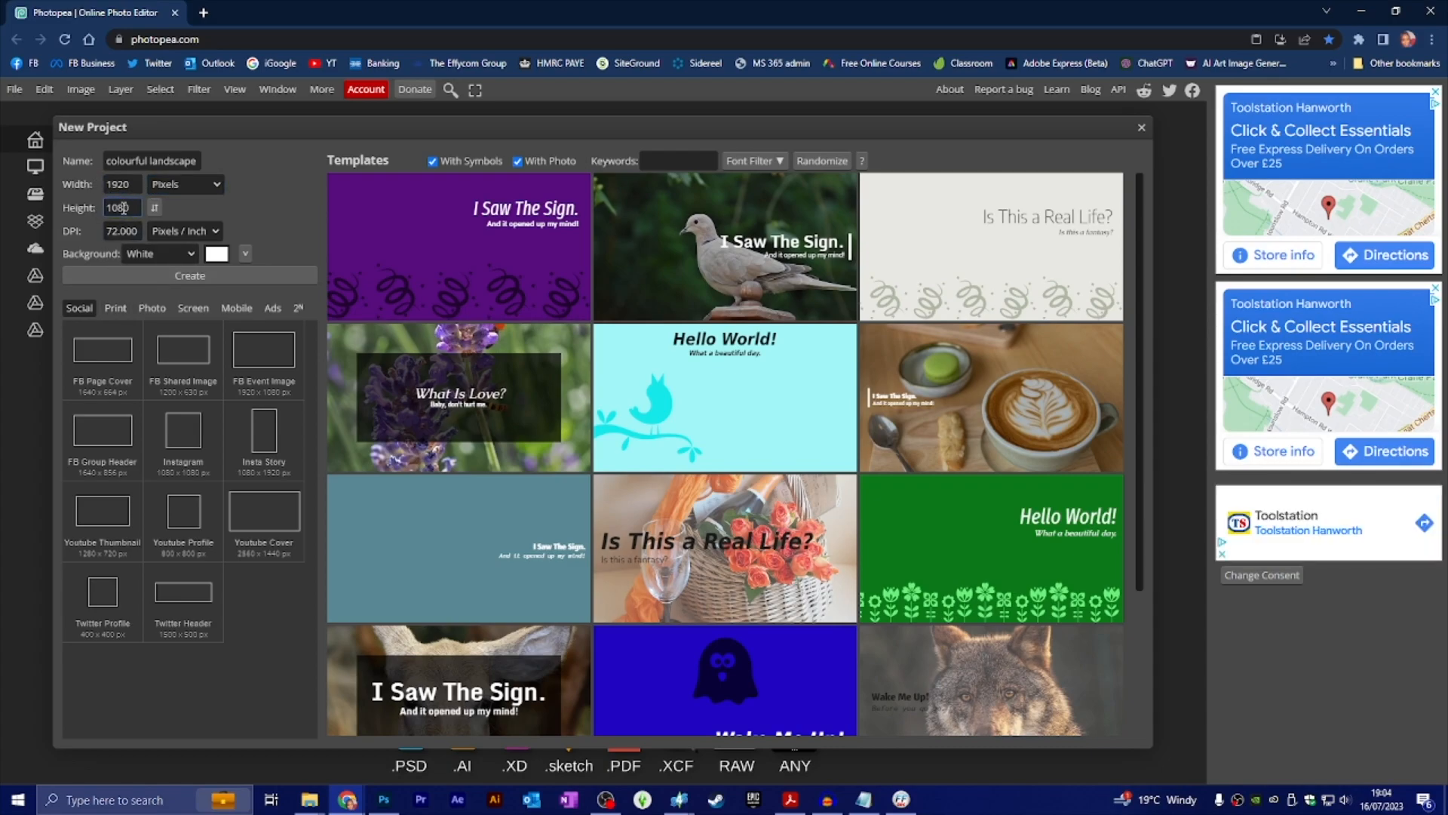
pyautogui.click(136, 207)
pyautogui.moveTo(197, 162); pyautogui.dragTo(99, 160)
pyautogui.write('loading screen')
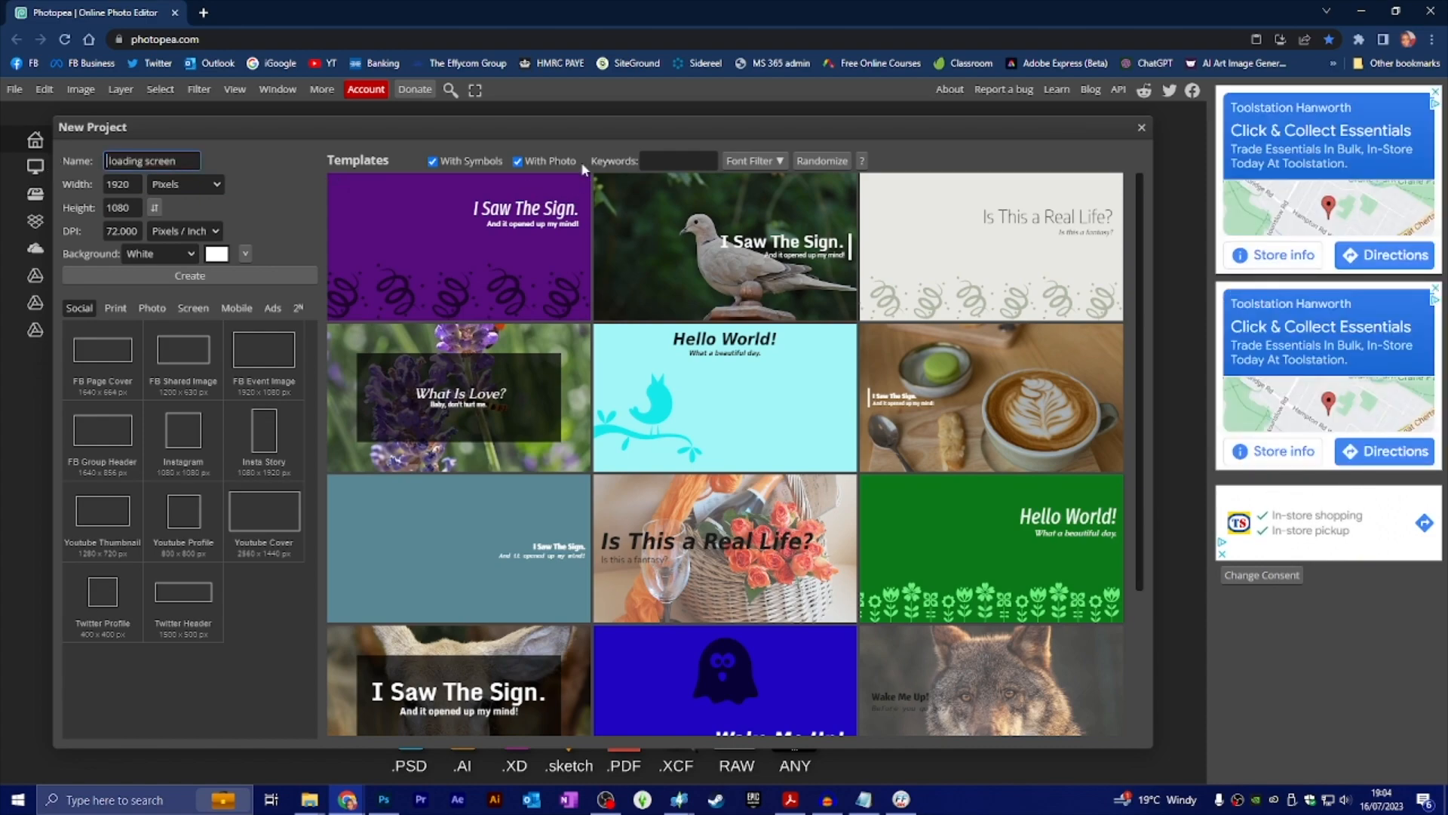
pyautogui.write('p')
pyautogui.write('ink tree on w')
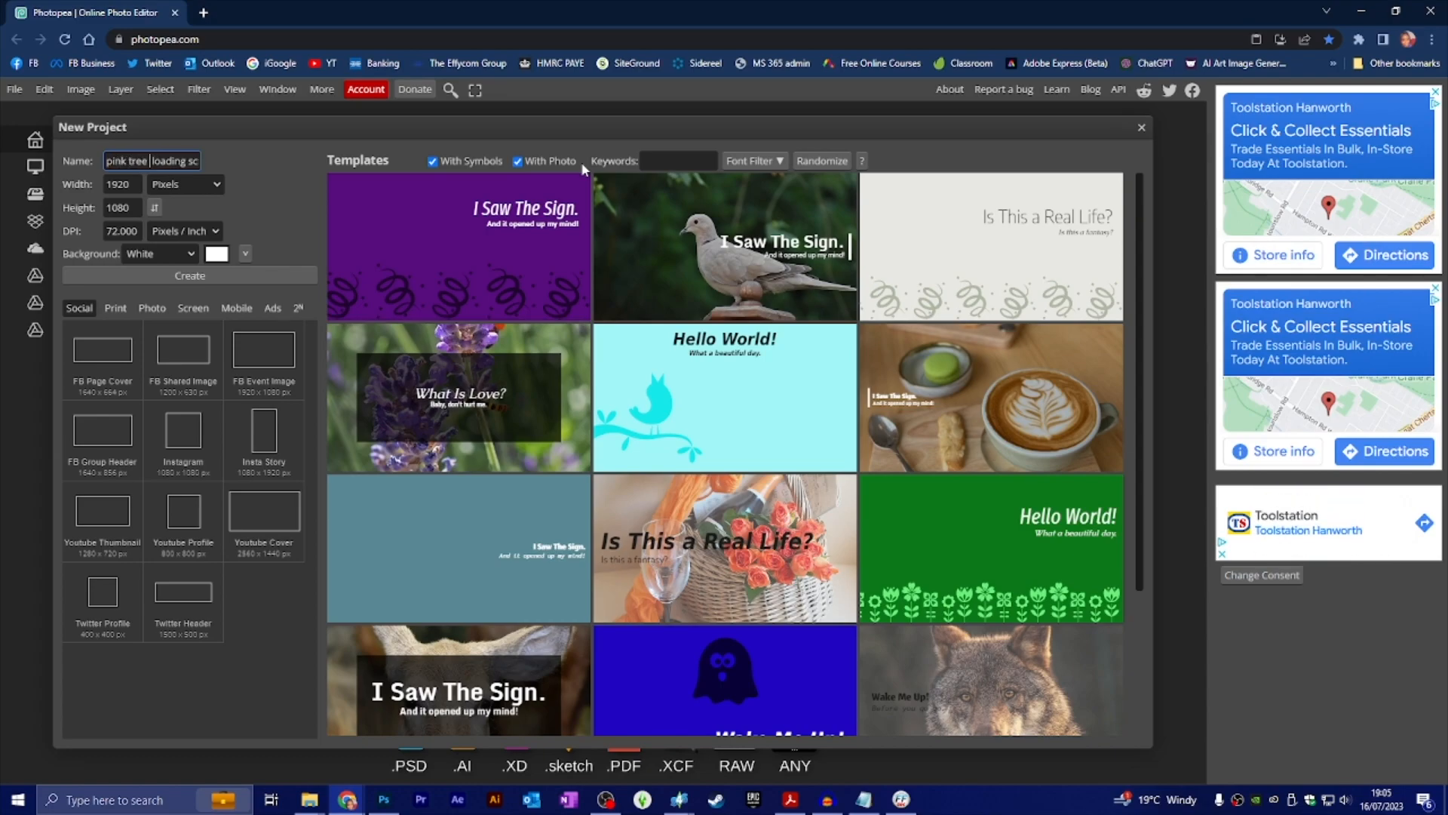
pyautogui.write('ater lans')
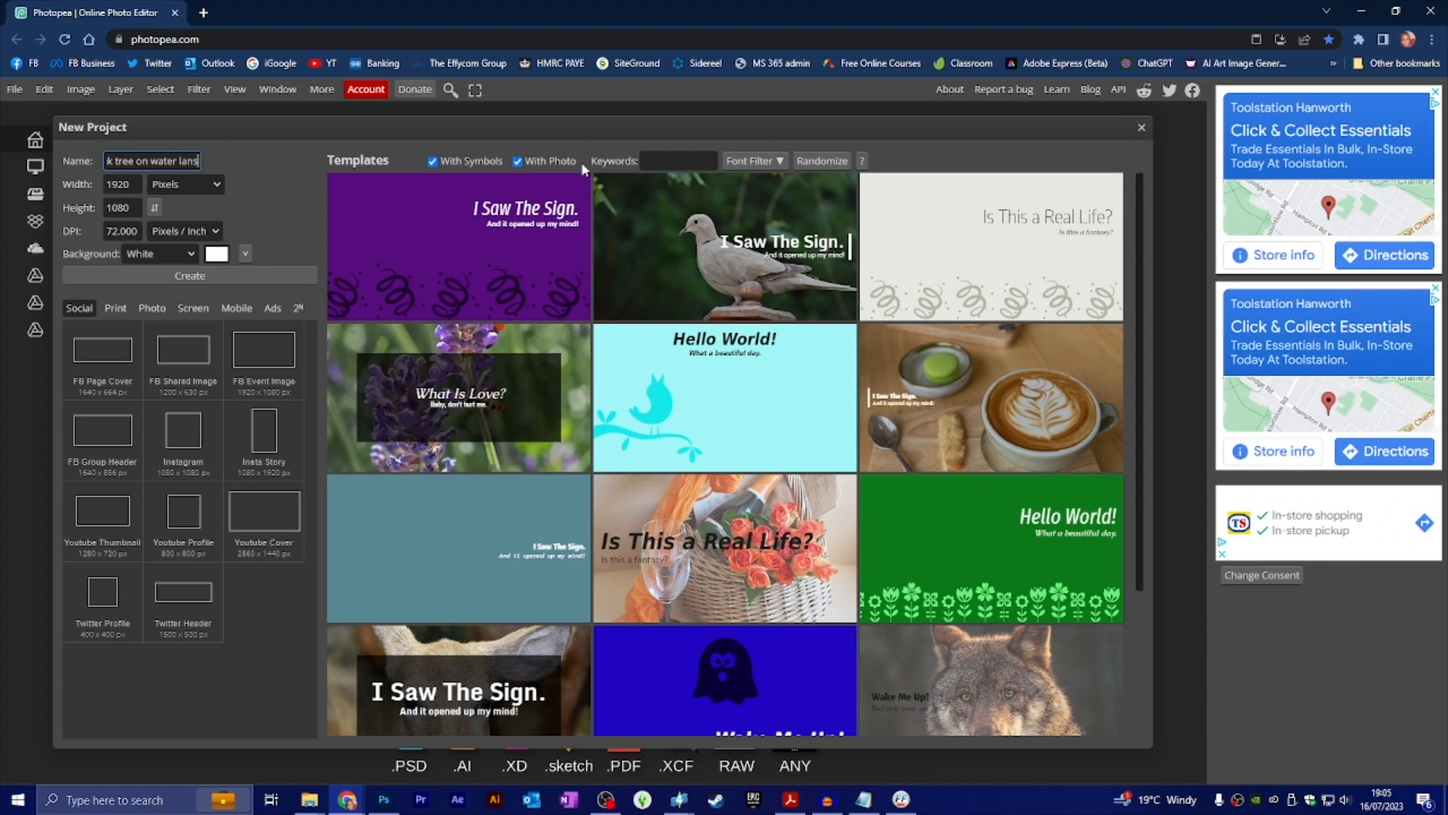
pyautogui.press('BackSpace')
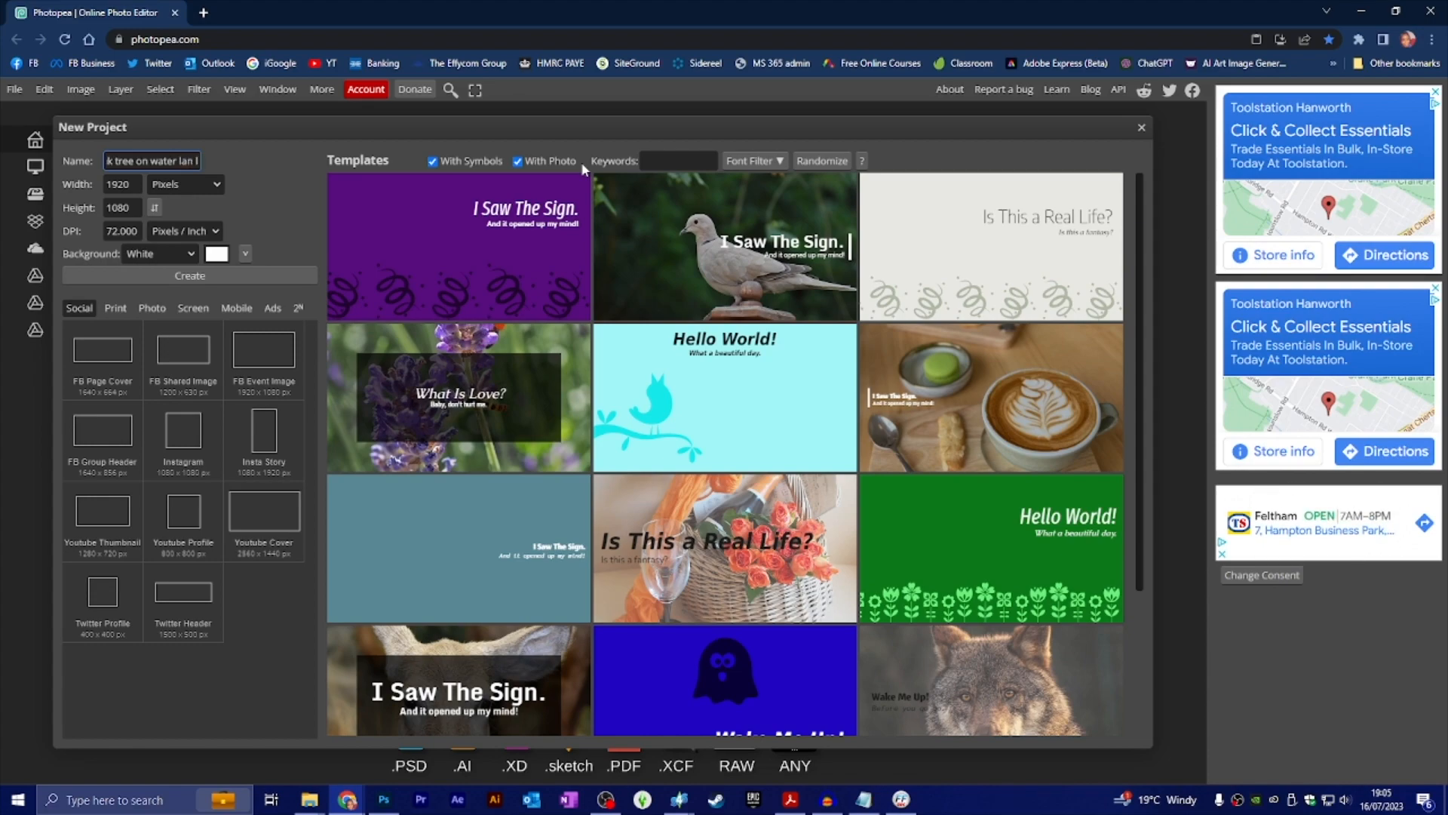
pyautogui.write('dscape')
pyautogui.write(' loading screen')
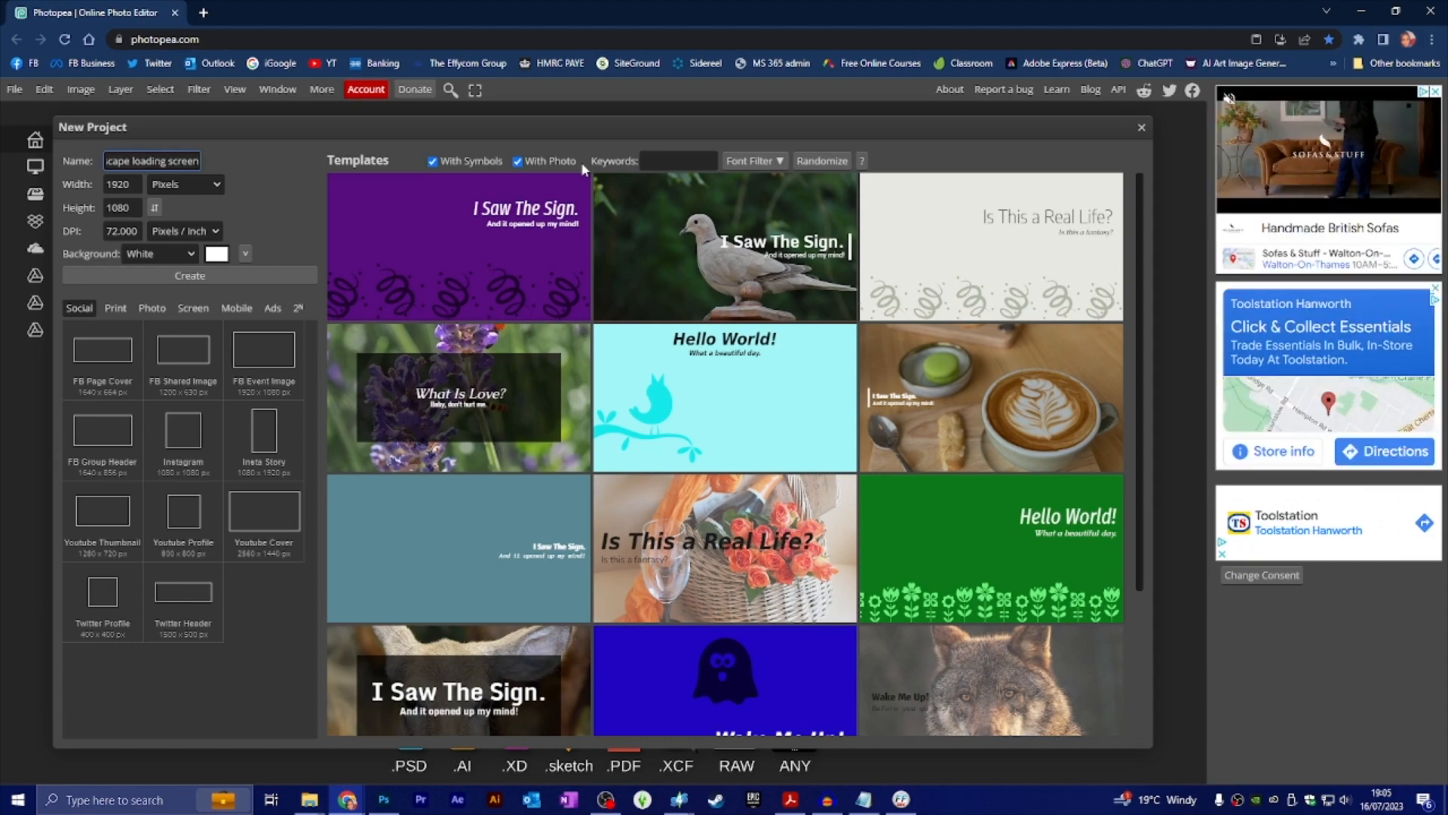
pyautogui.click(221, 274)
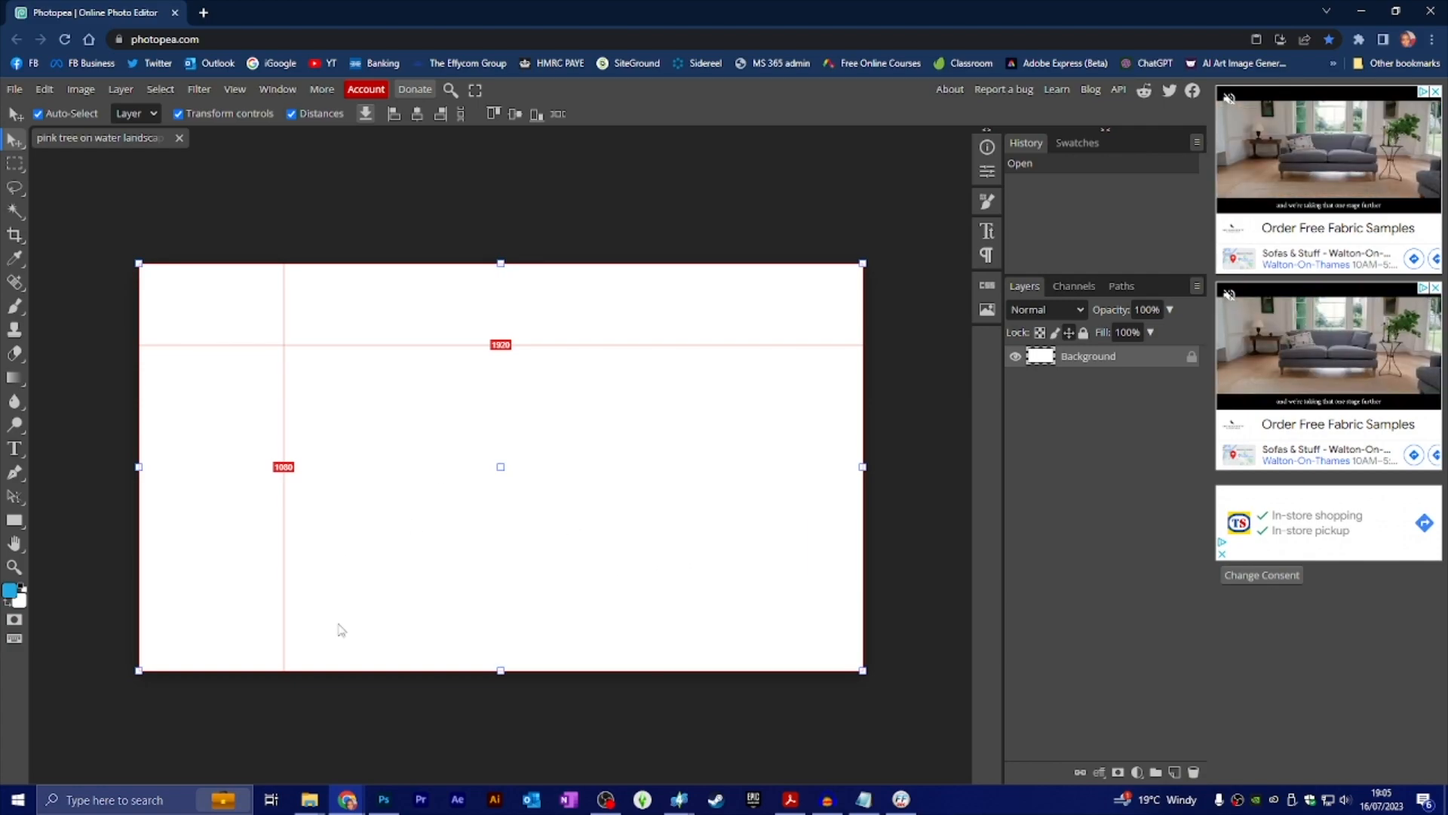
# Step: Switch to Photoshop and place the linked image pexels-mo-eid-9454915.jpg from the IMAGES folder in the 1920 x 1080 px document
pyautogui.click(384, 802)
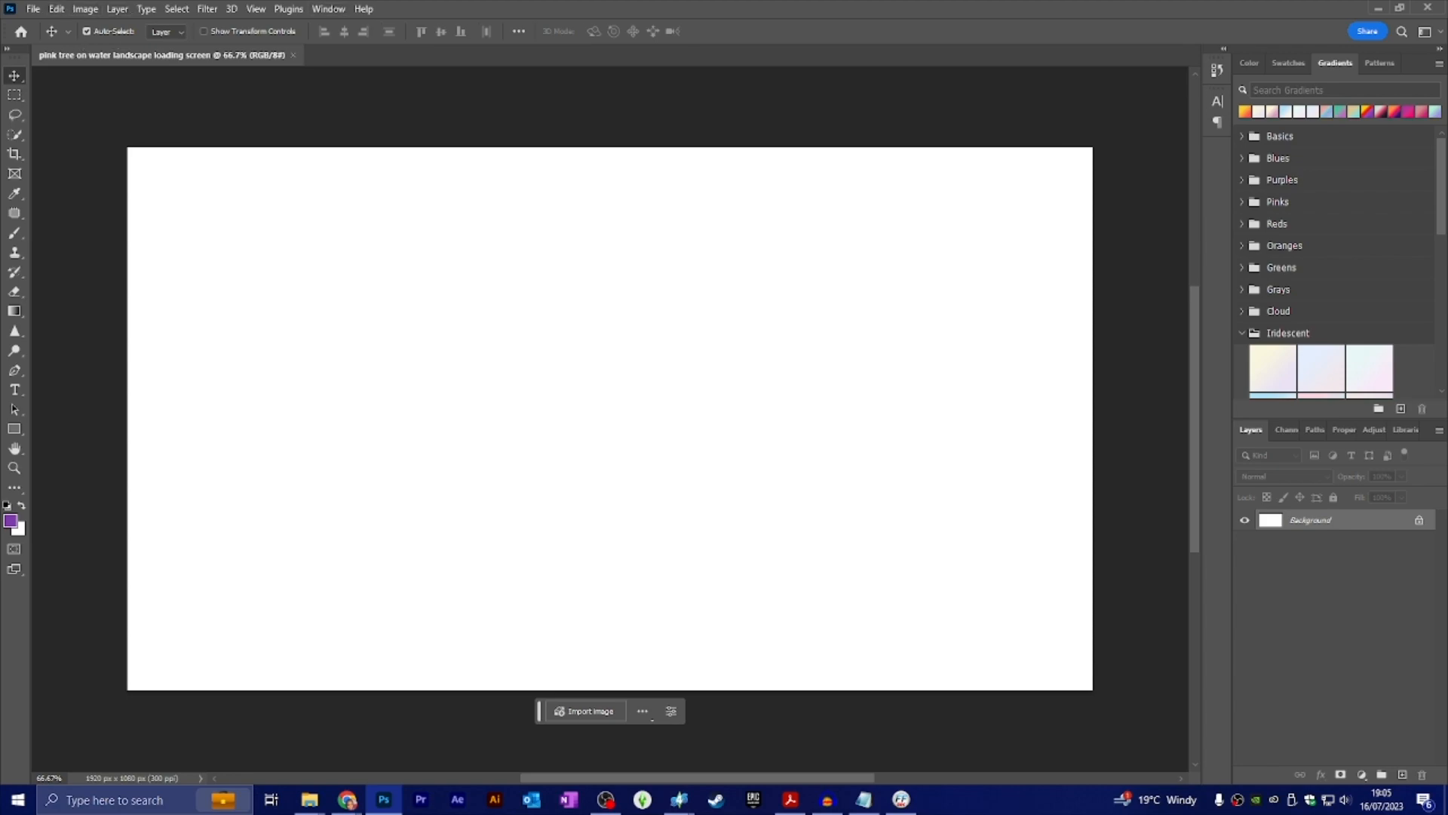
pyautogui.click(34, 10)
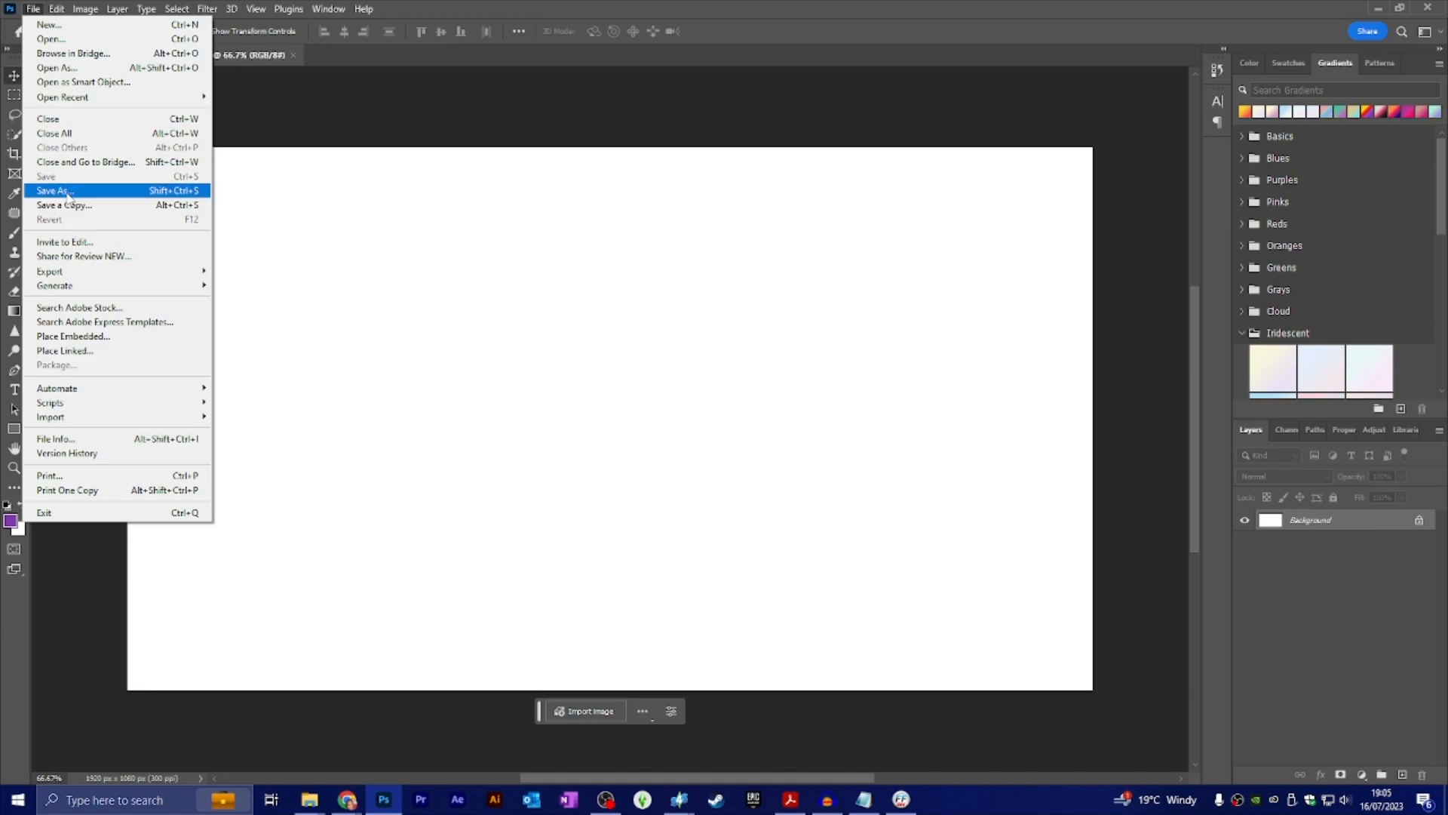
pyautogui.click(98, 353)
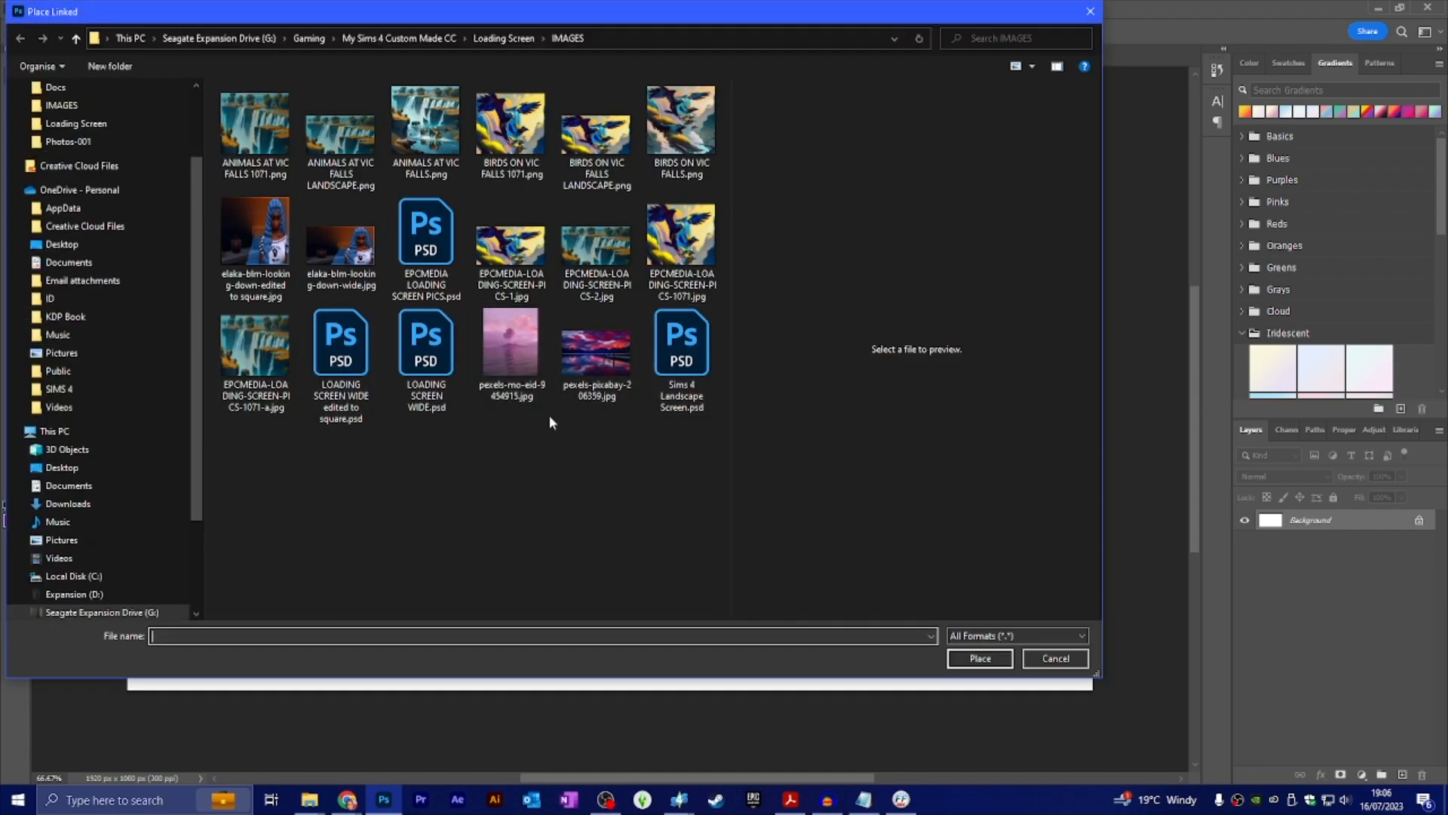
pyautogui.click(511, 348)
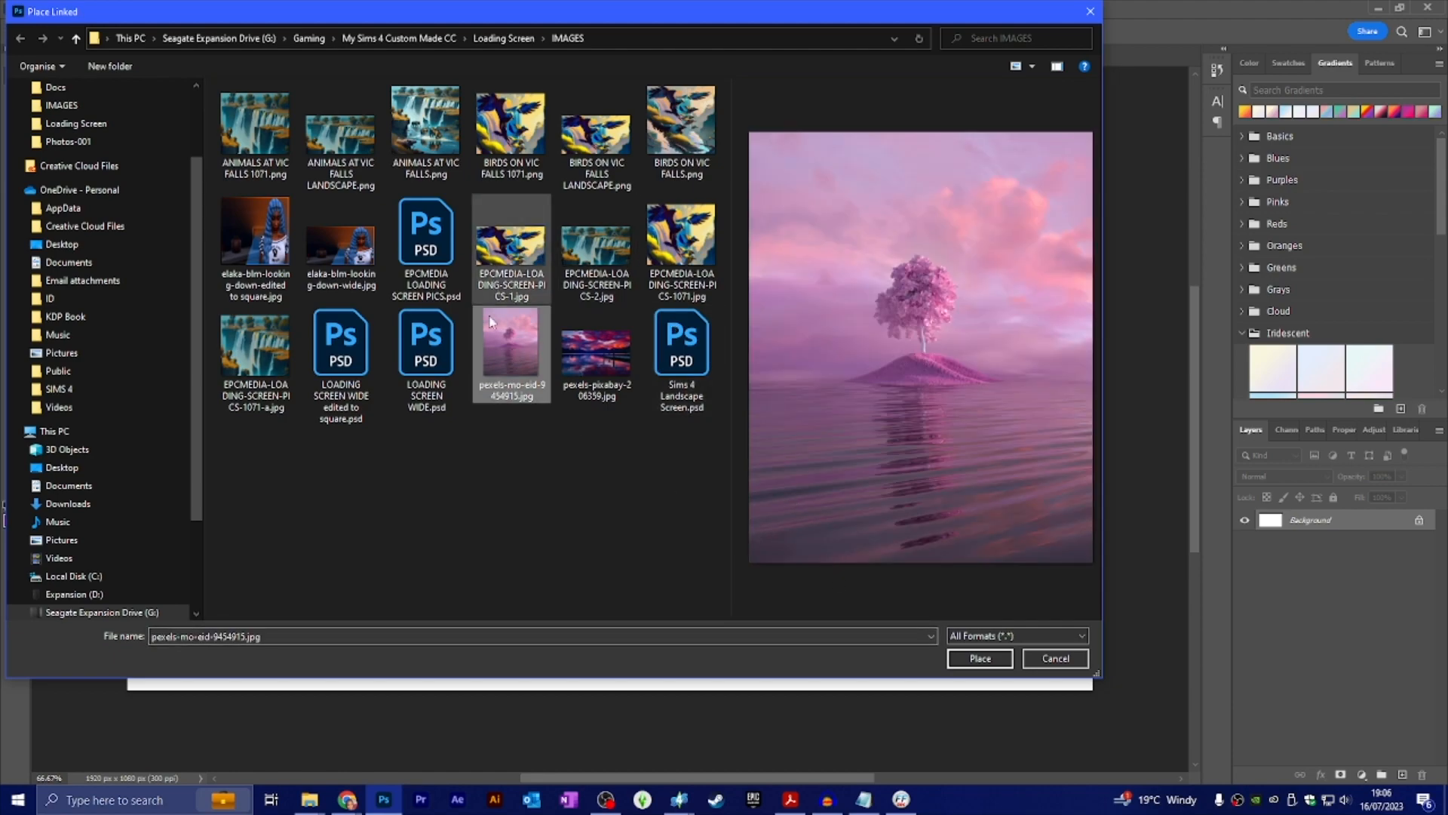
pyautogui.click(1001, 664)
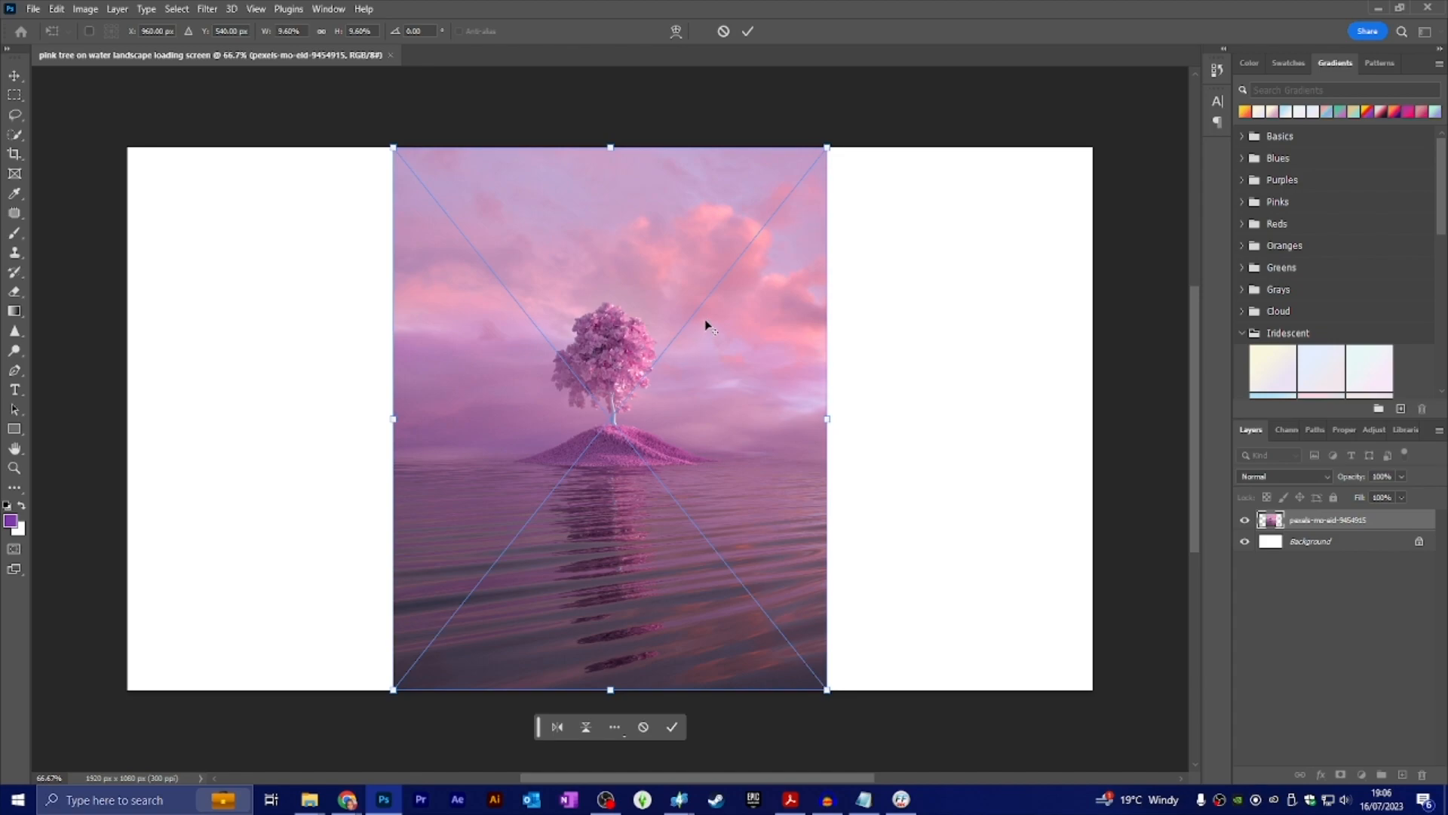
# Step: Scale the placed tree photo from its centre to about 21.68% so it covers the whole canvas, and commit the transform
pyautogui.scroll(-5, 705, 321)
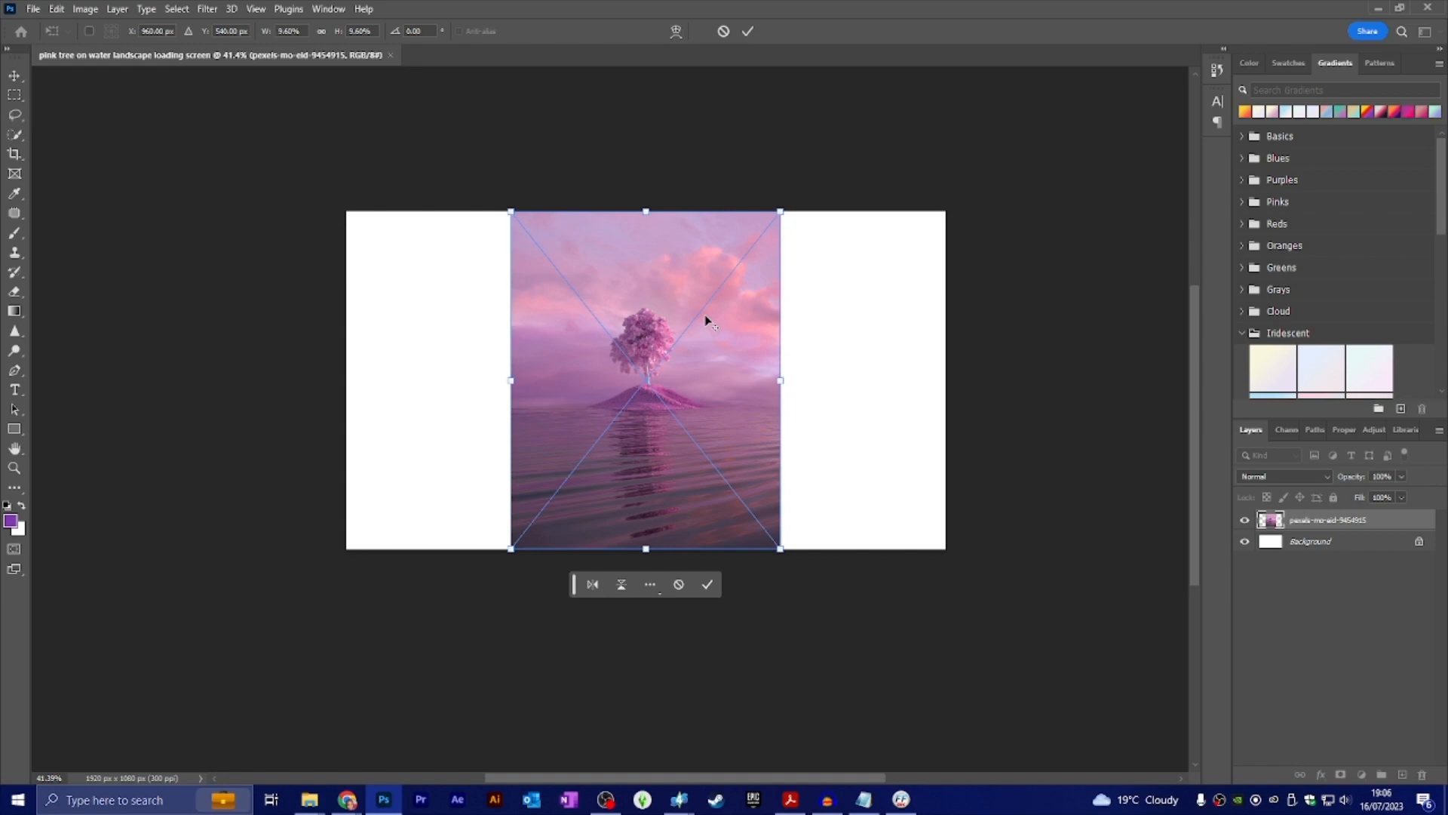
pyautogui.scroll(-1, 705, 320)
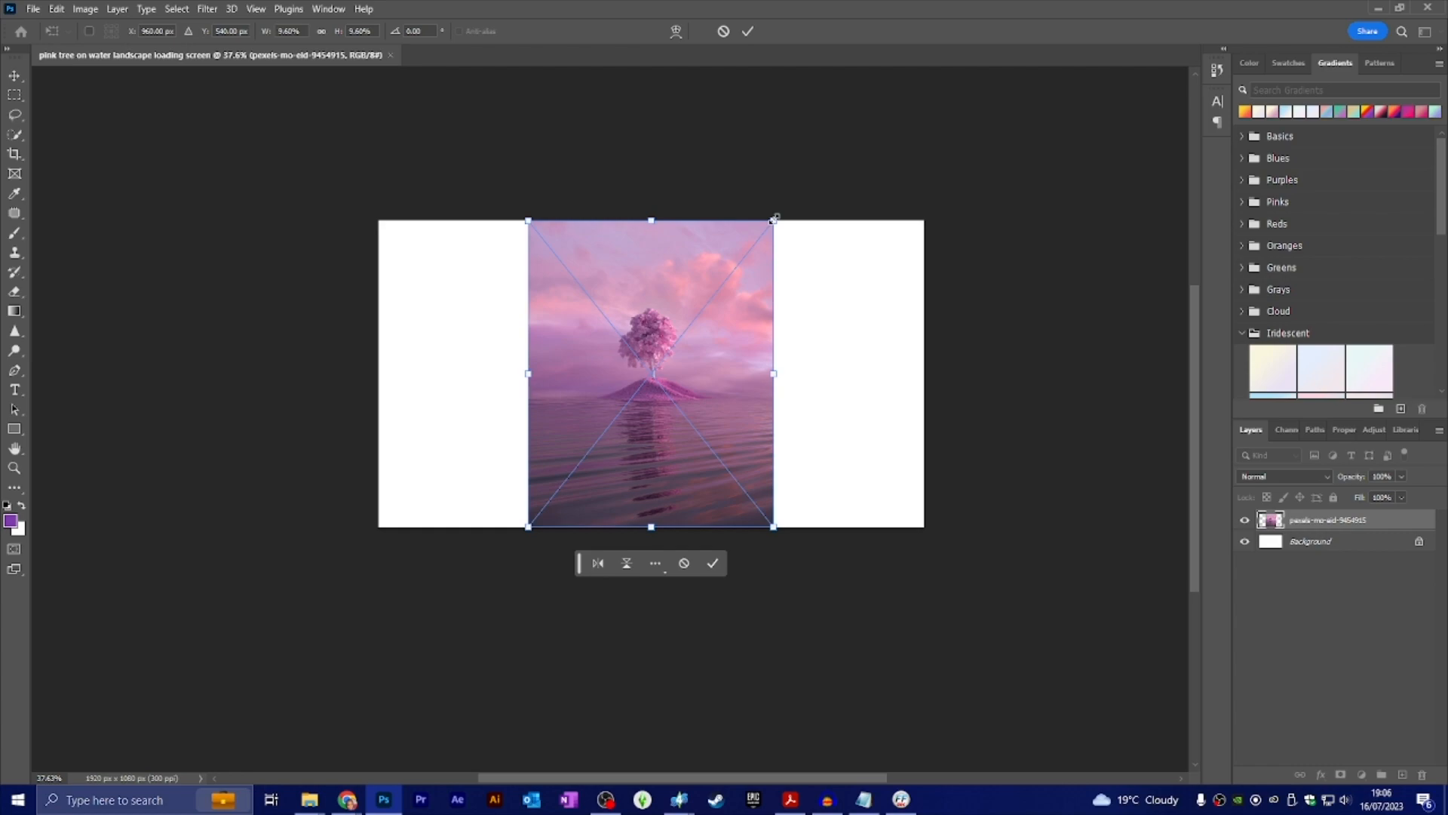
pyautogui.moveTo(774, 218); pyautogui.dragTo(1026, 103)
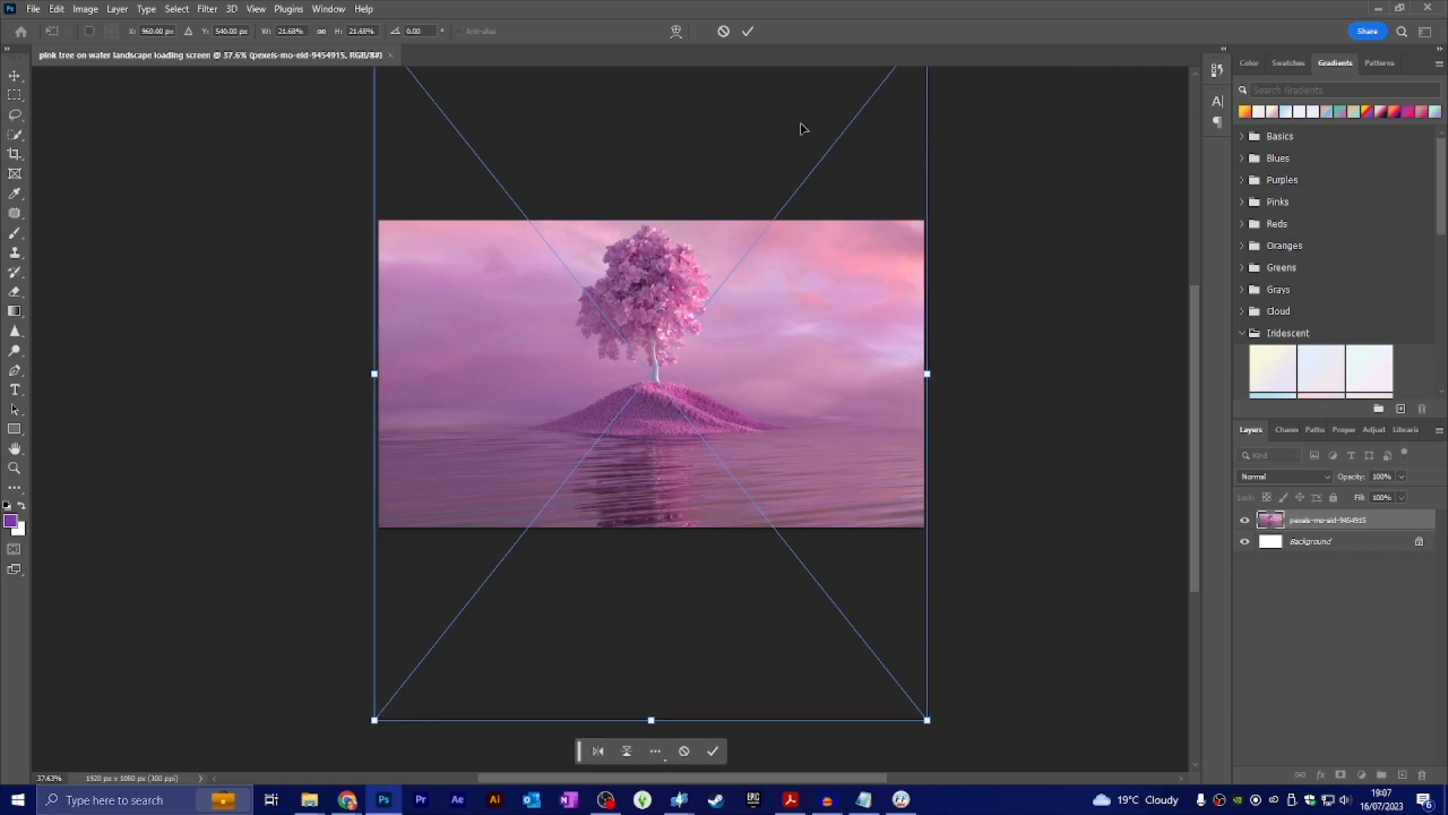
pyautogui.click(748, 32)
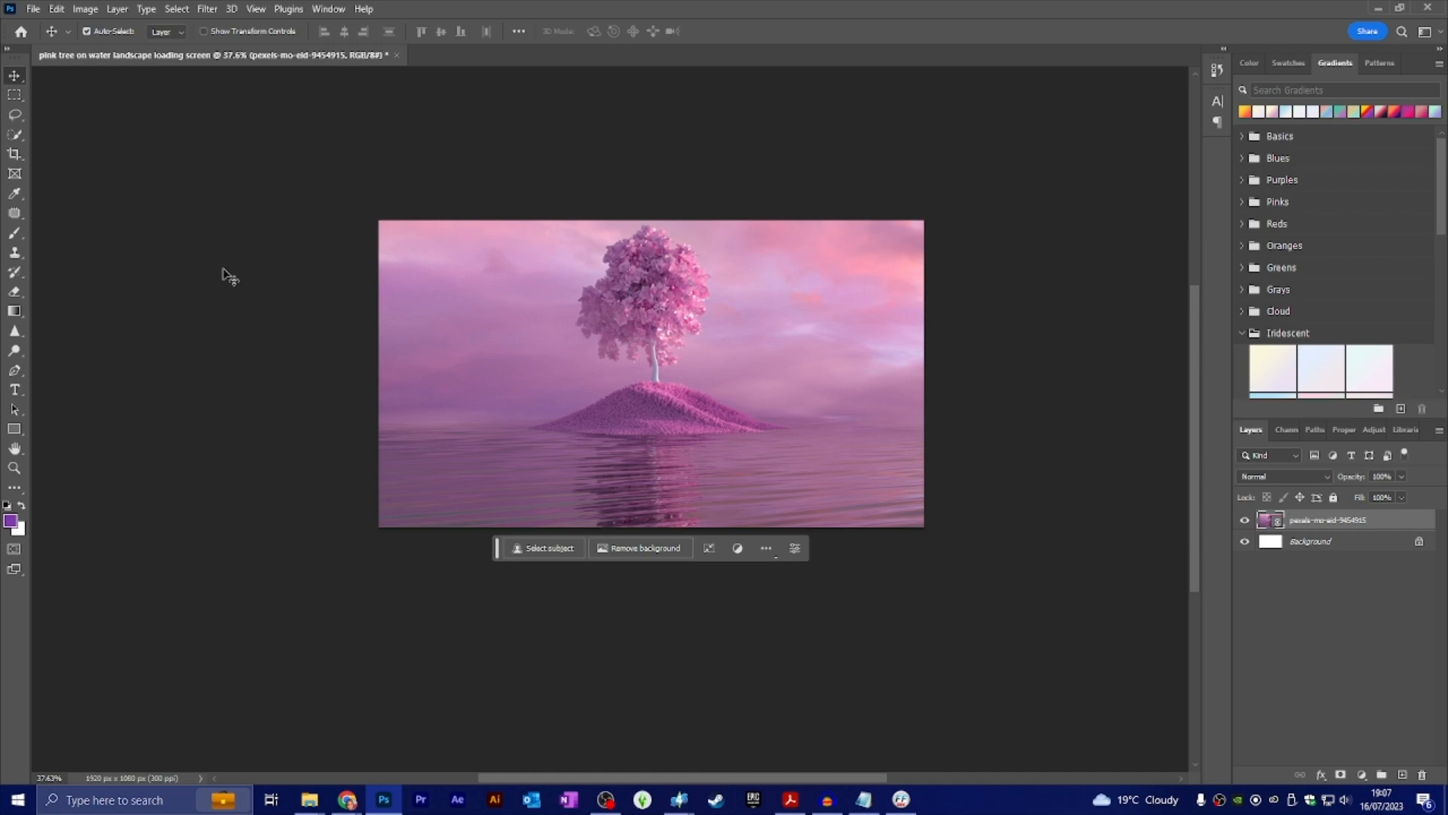
# Step: Nudge the photo layer down in large increments until the tree has clear space above its crown
pyautogui.hotkey('shift', 'Down')
pyautogui.hotkey('shift', 'Down')
pyautogui.hotkey('shift', 'Down')
pyautogui.hotkey('shift', 'Down')
pyautogui.hotkey('shift', 'Down')
pyautogui.hotkey('shift', 'Down')
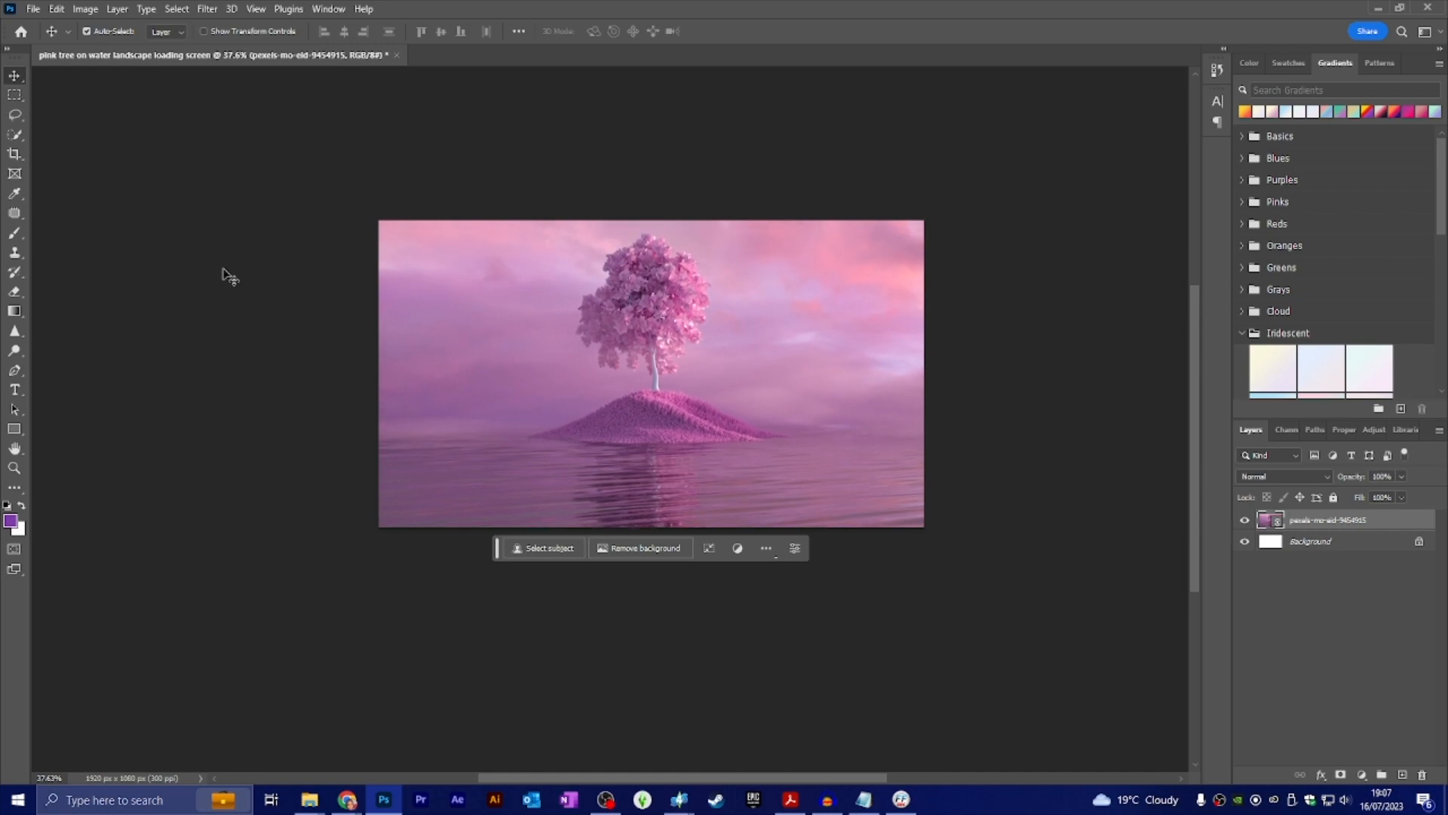
pyautogui.hotkey('shift', 'Down')
pyautogui.hotkey('shift', 'Down')
pyautogui.hotkey('shift', 'Down')
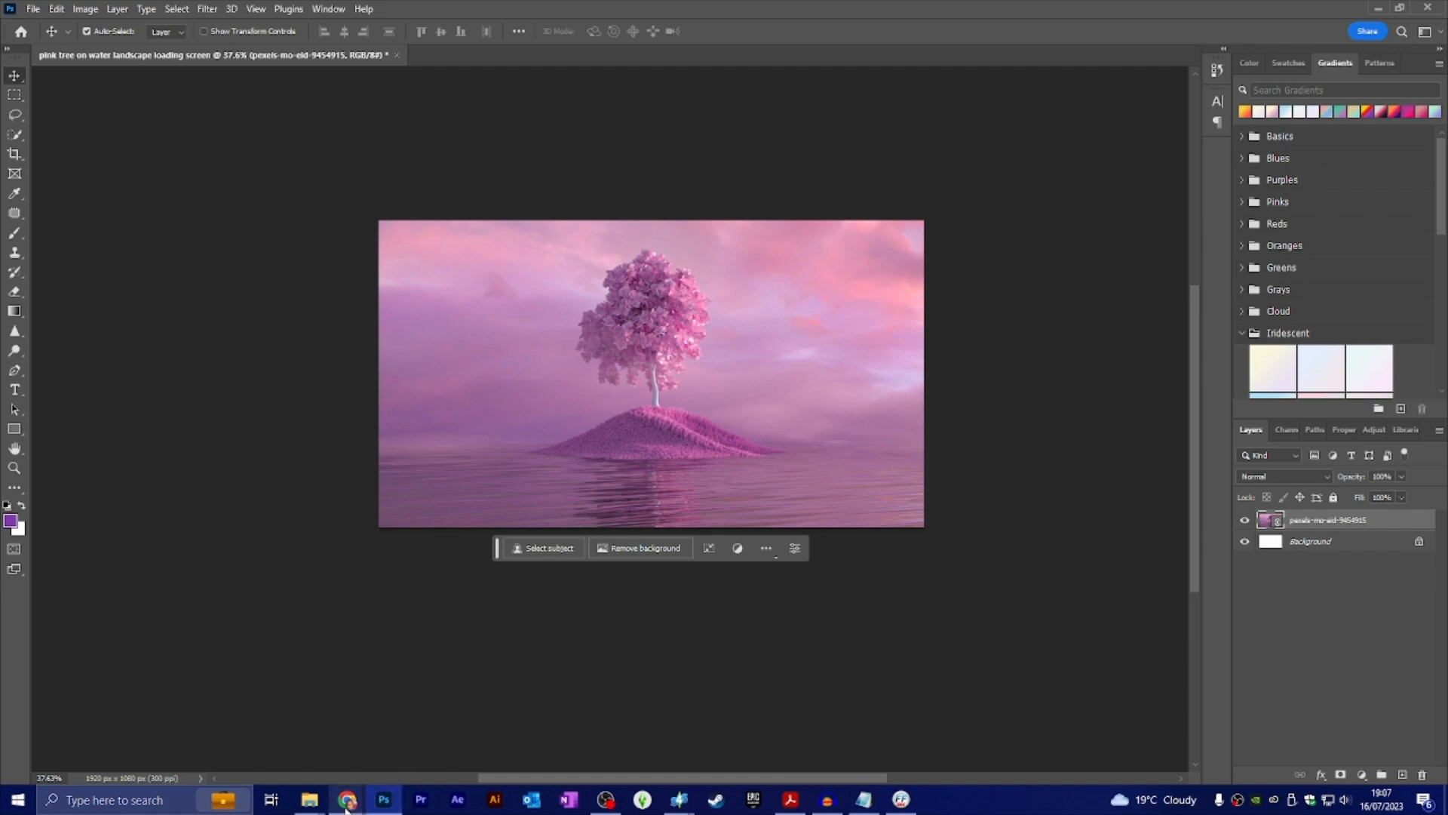
# Step: Switch to the blank pink tree on water landscape loading screen project in Photopea
pyautogui.moveTo(346, 800)
pyautogui.click(402, 745)
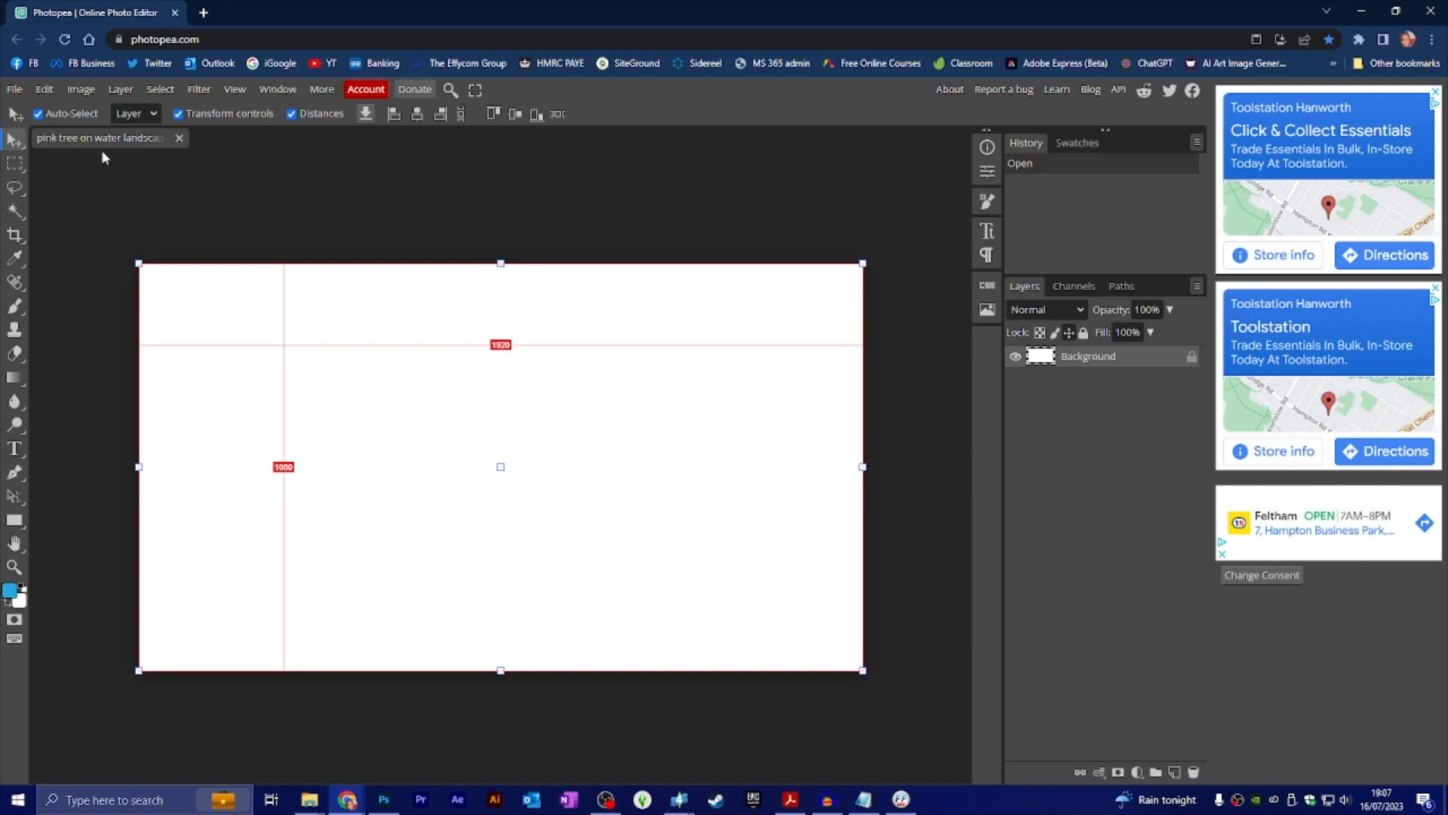
pyautogui.hotkey('ctrl', 't')
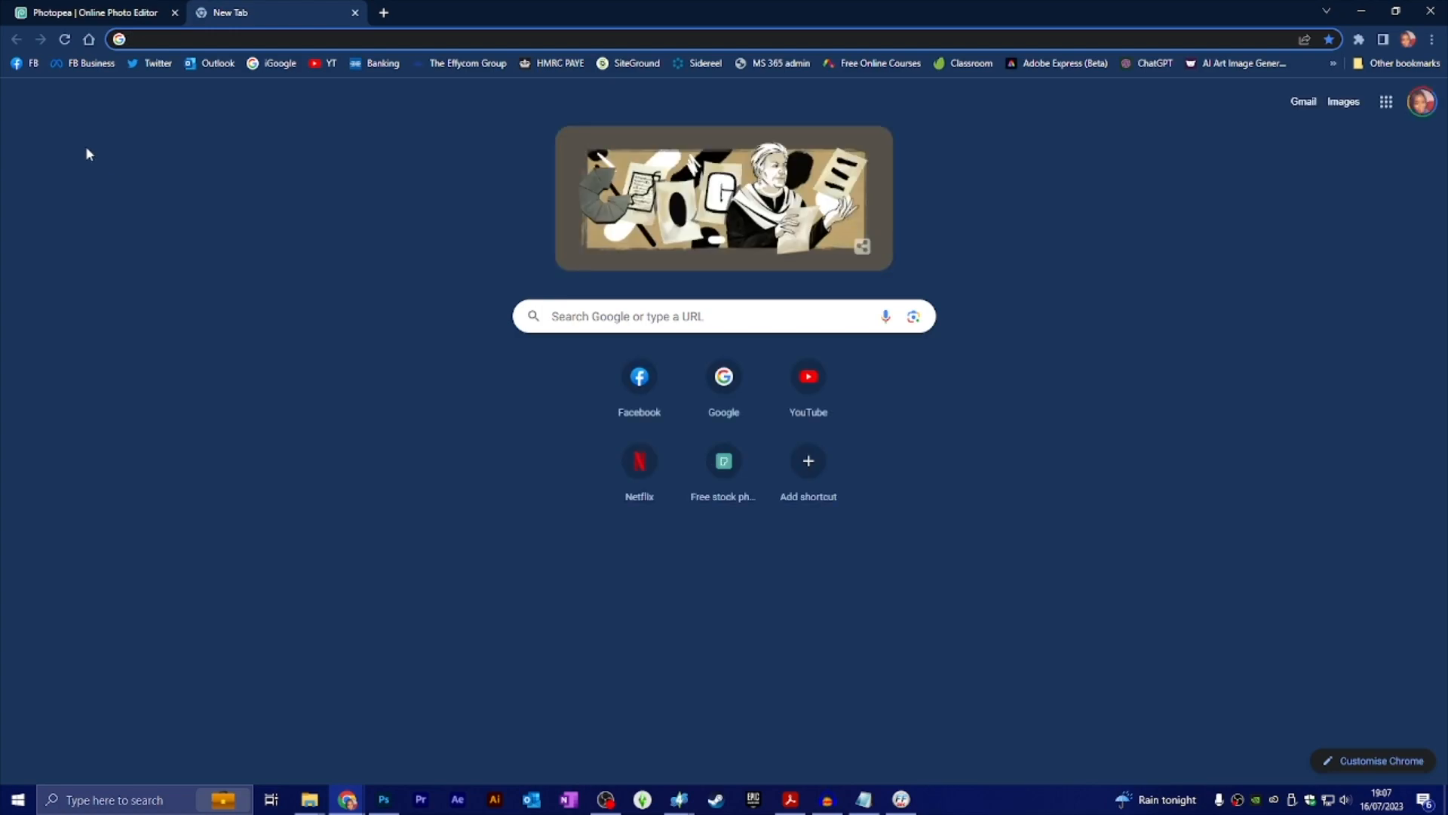
pyautogui.click(354, 13)
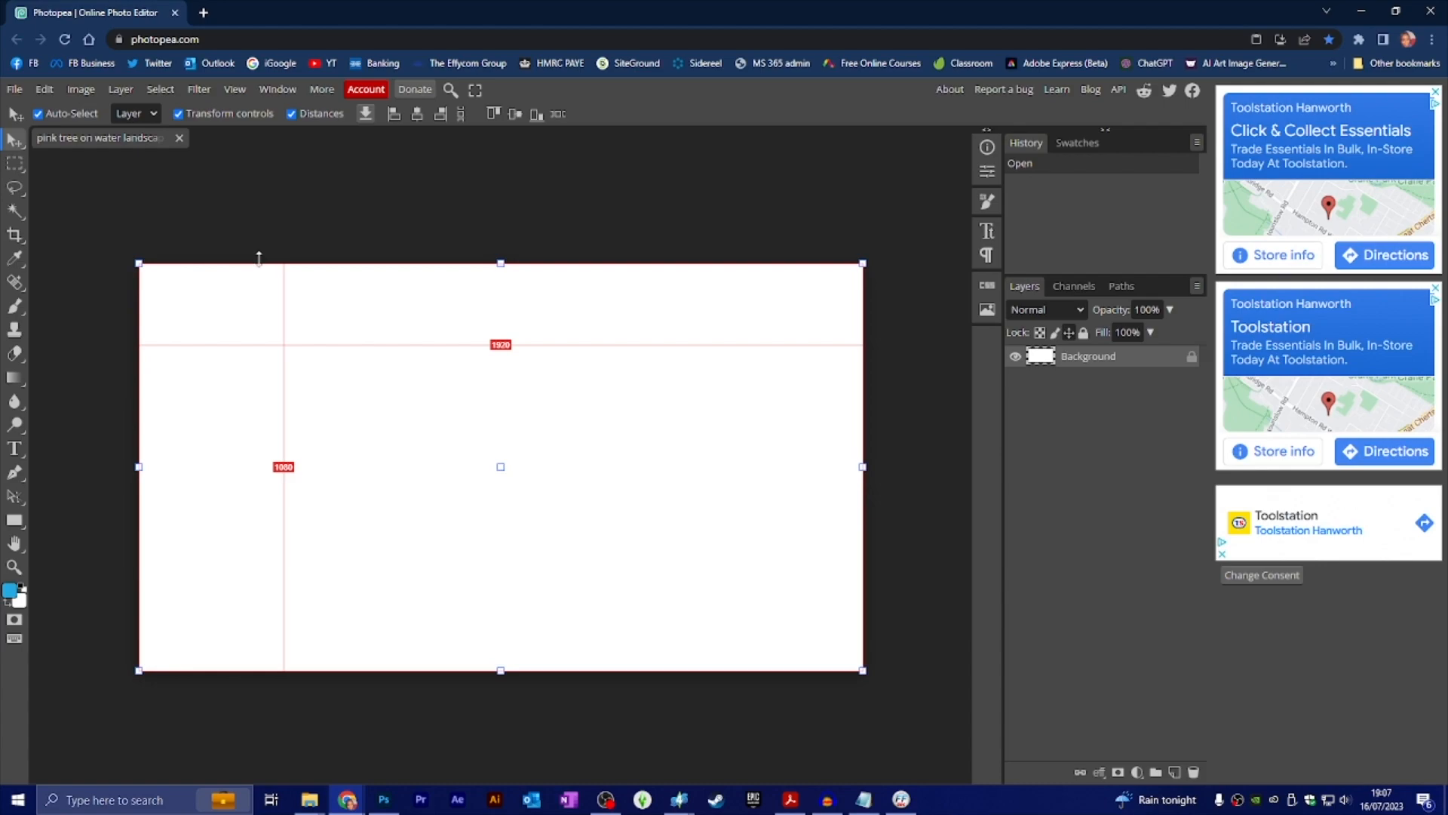
# Step: Turn the Transform controls and Distances options off and back on
pyautogui.click(179, 114)
pyautogui.click(291, 115)
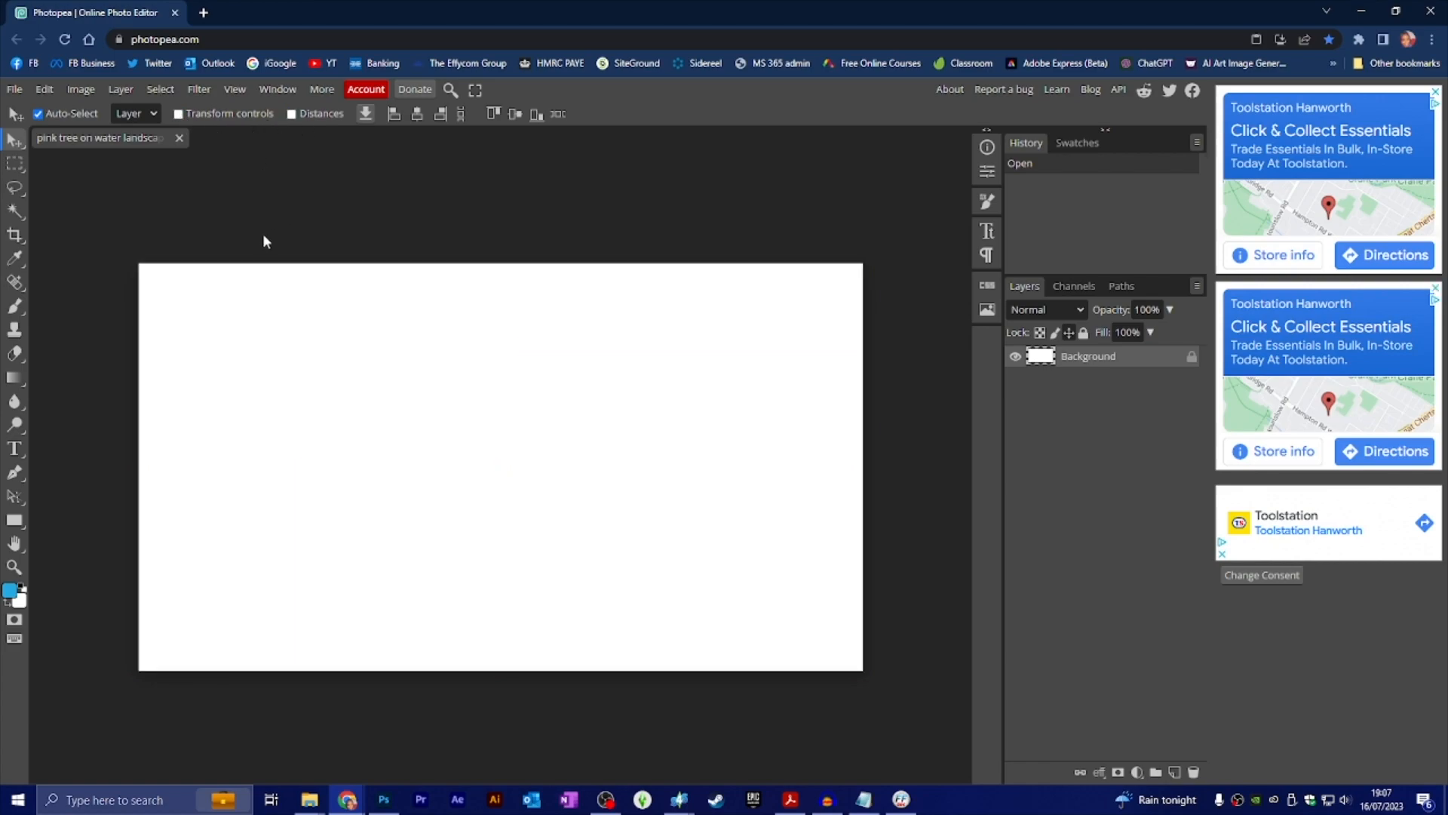
pyautogui.click(179, 114)
pyautogui.click(291, 115)
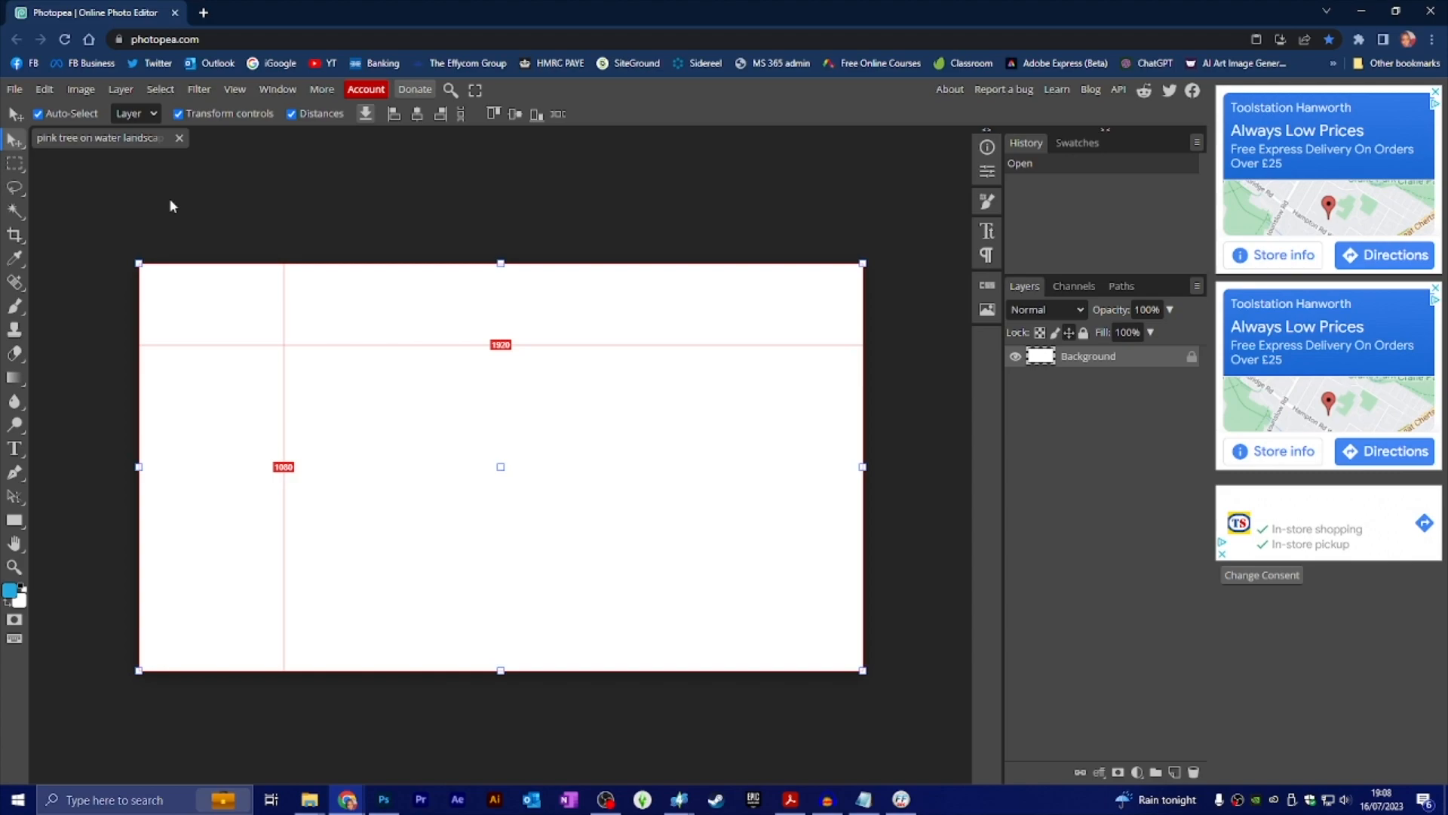
# Step: Open and place pexels-mo-eid-9454915.jpg from the IMAGES folder in the Photopea project
pyautogui.click(14, 90)
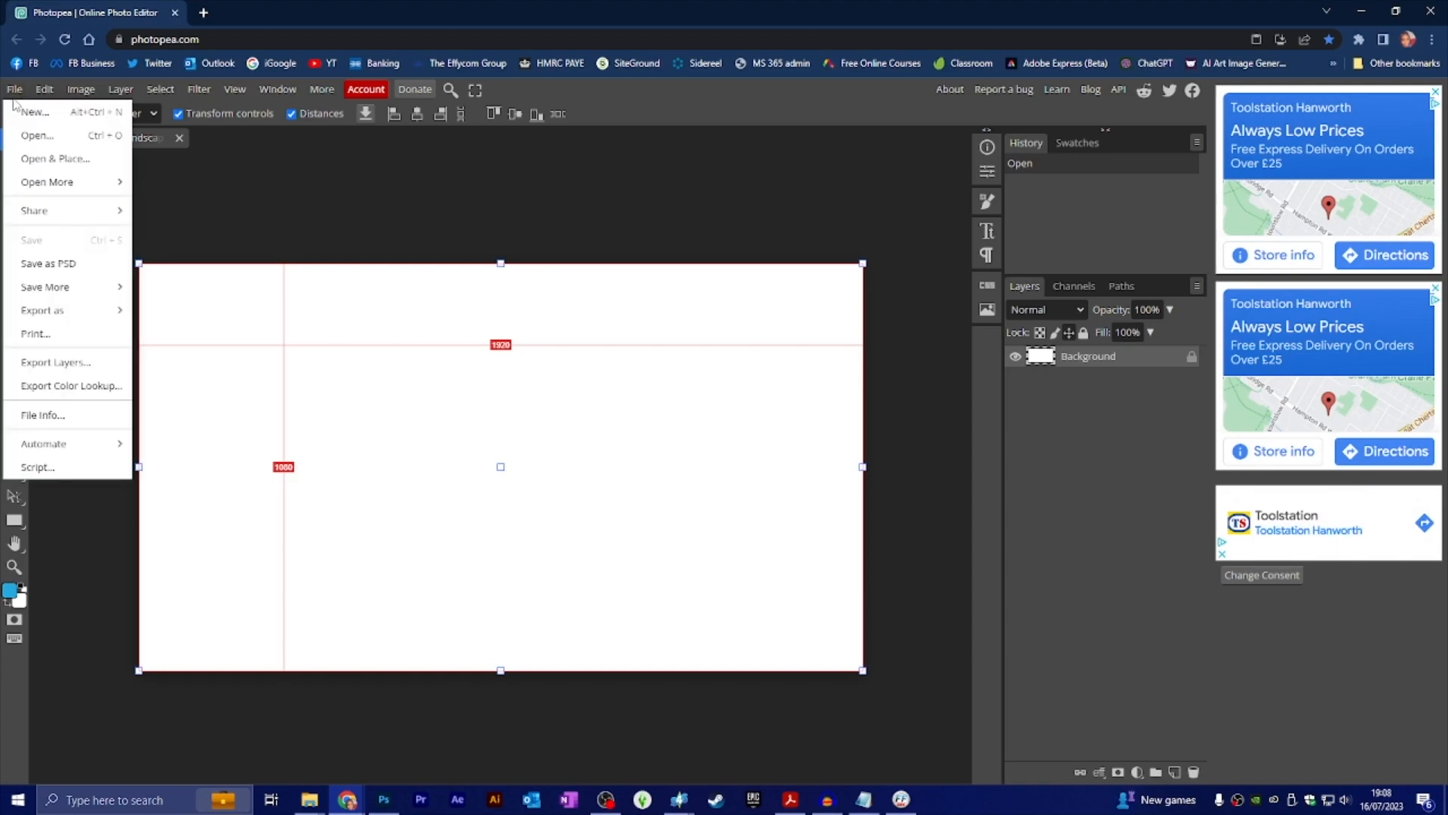
pyautogui.click(52, 160)
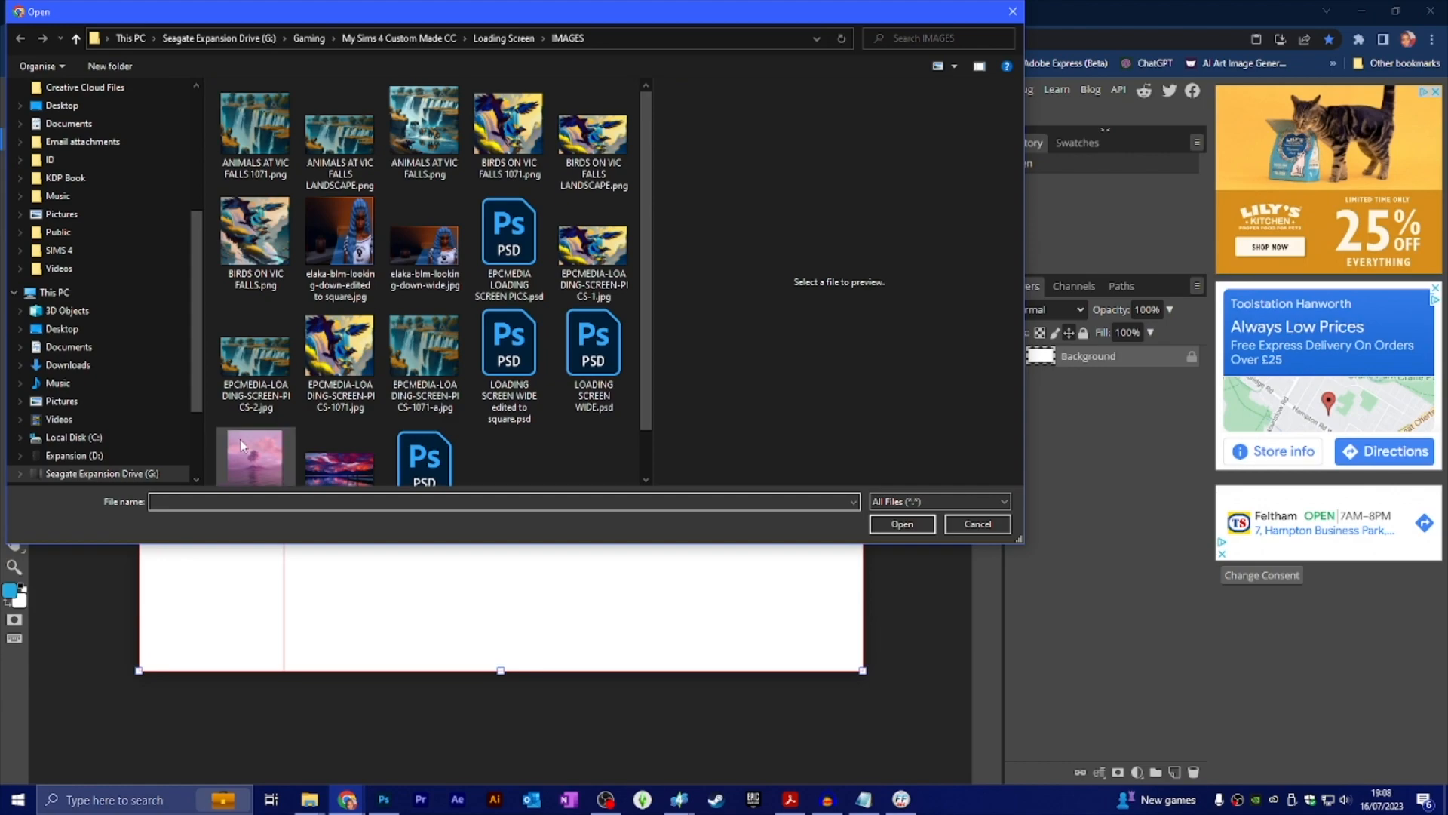
pyautogui.click(255, 456)
pyautogui.click(889, 531)
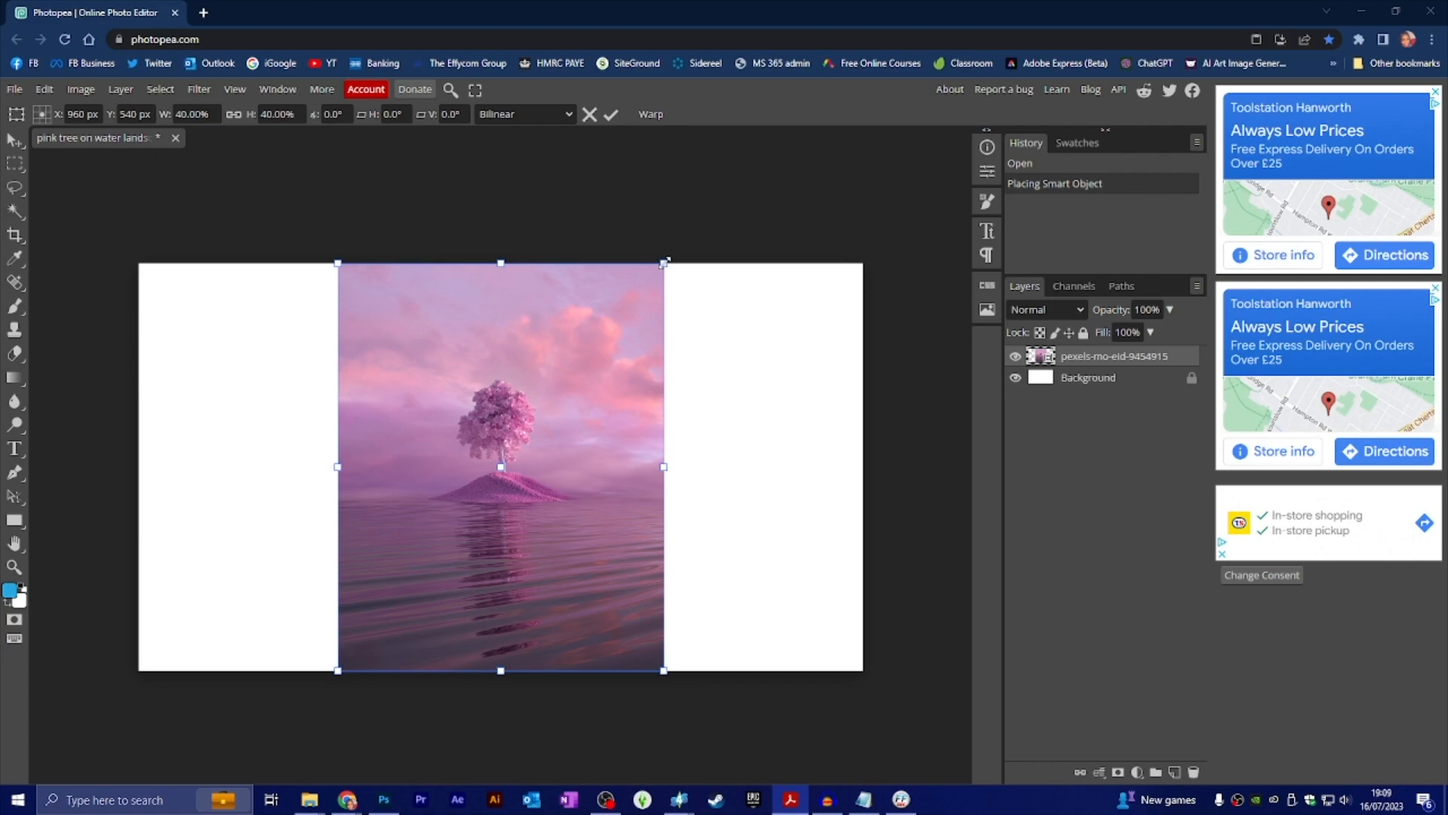
# Step: Scale the placed photo proportionally to about 89.65% and centre it horizontally so it covers the full canvas width
pyautogui.moveTo(666, 261); pyautogui.dragTo(735, 213)
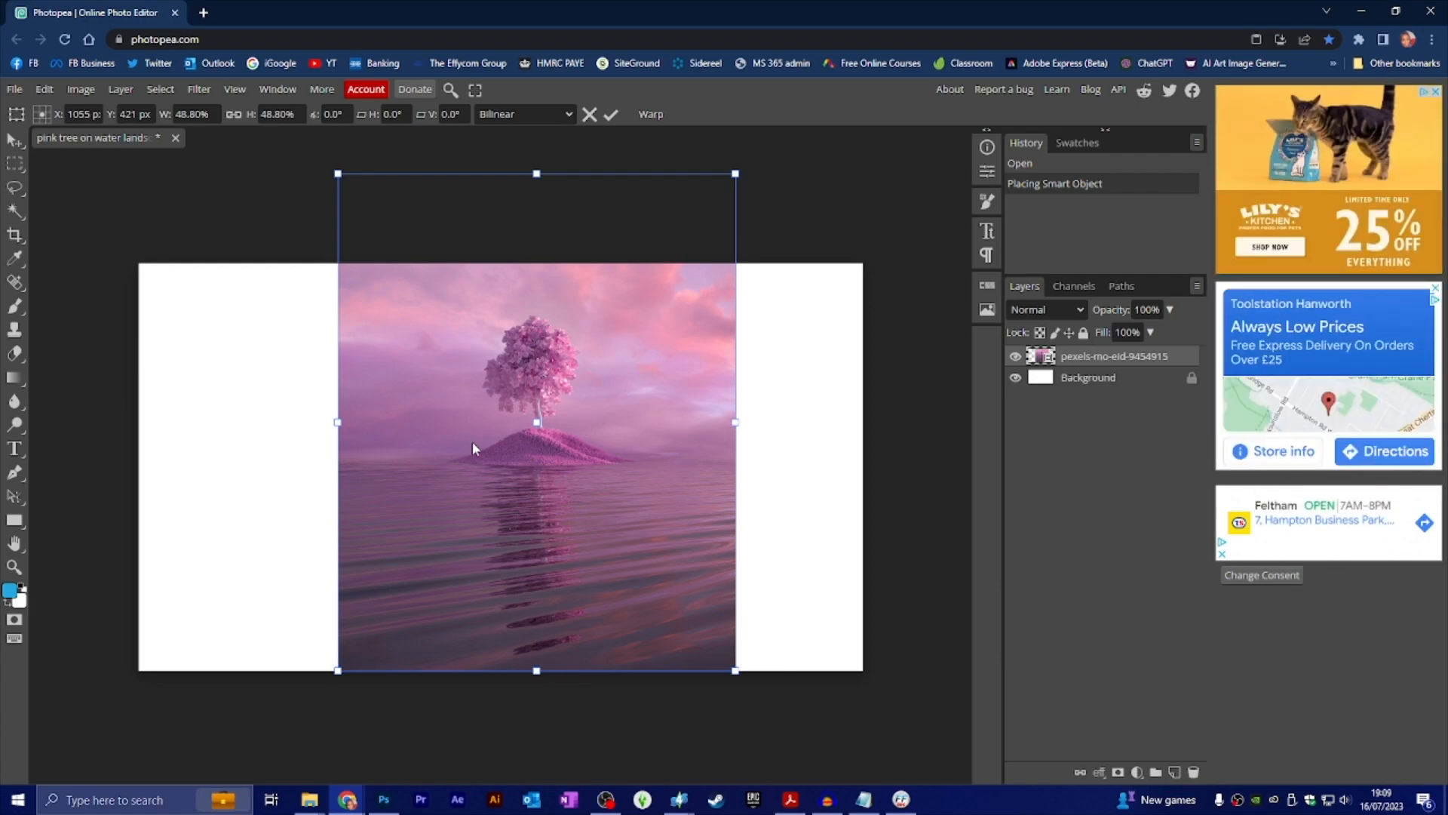
pyautogui.scroll(-2, 478, 436)
pyautogui.scroll(-4, 479, 436)
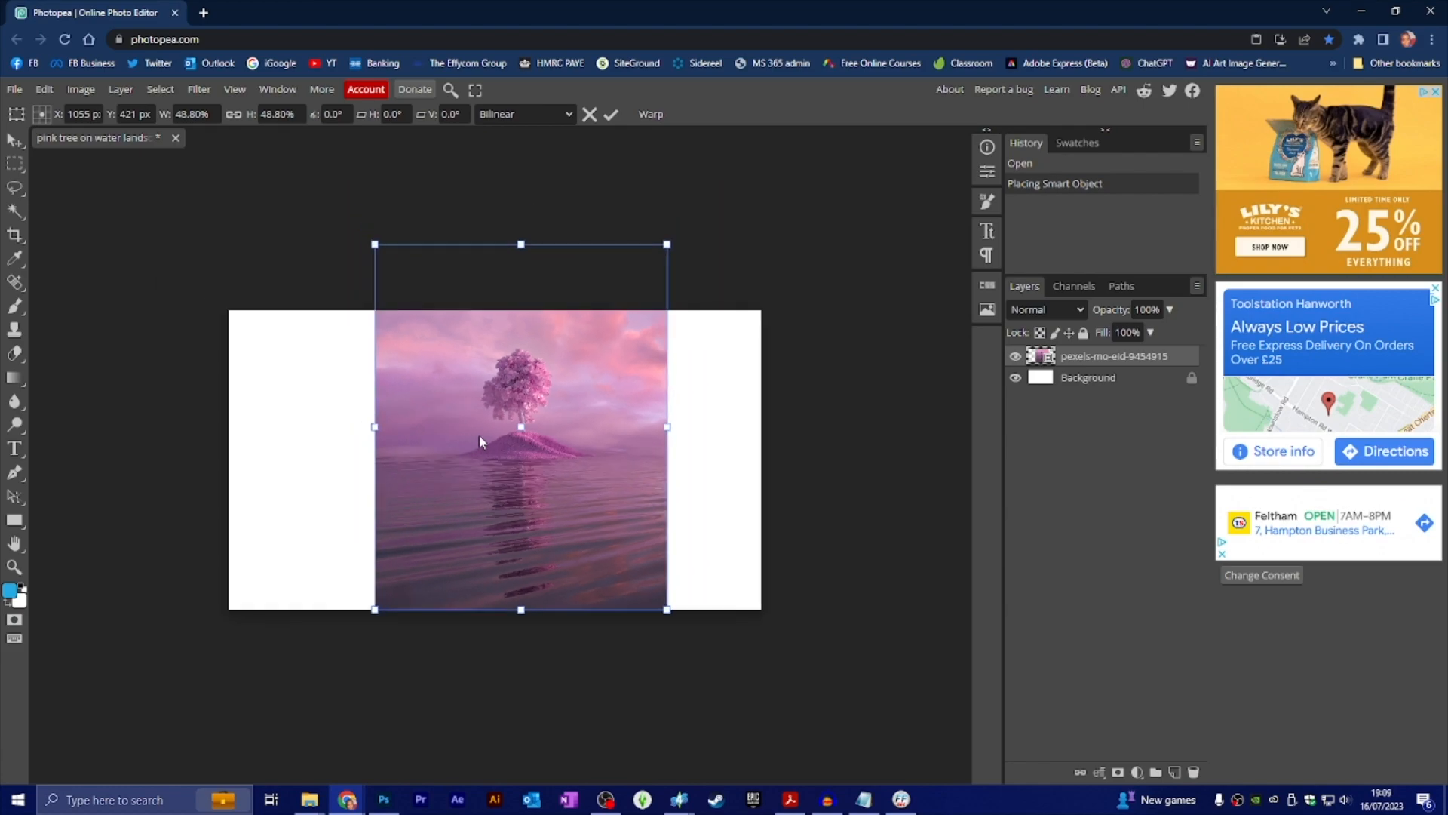
pyautogui.scroll(-1, 478, 435)
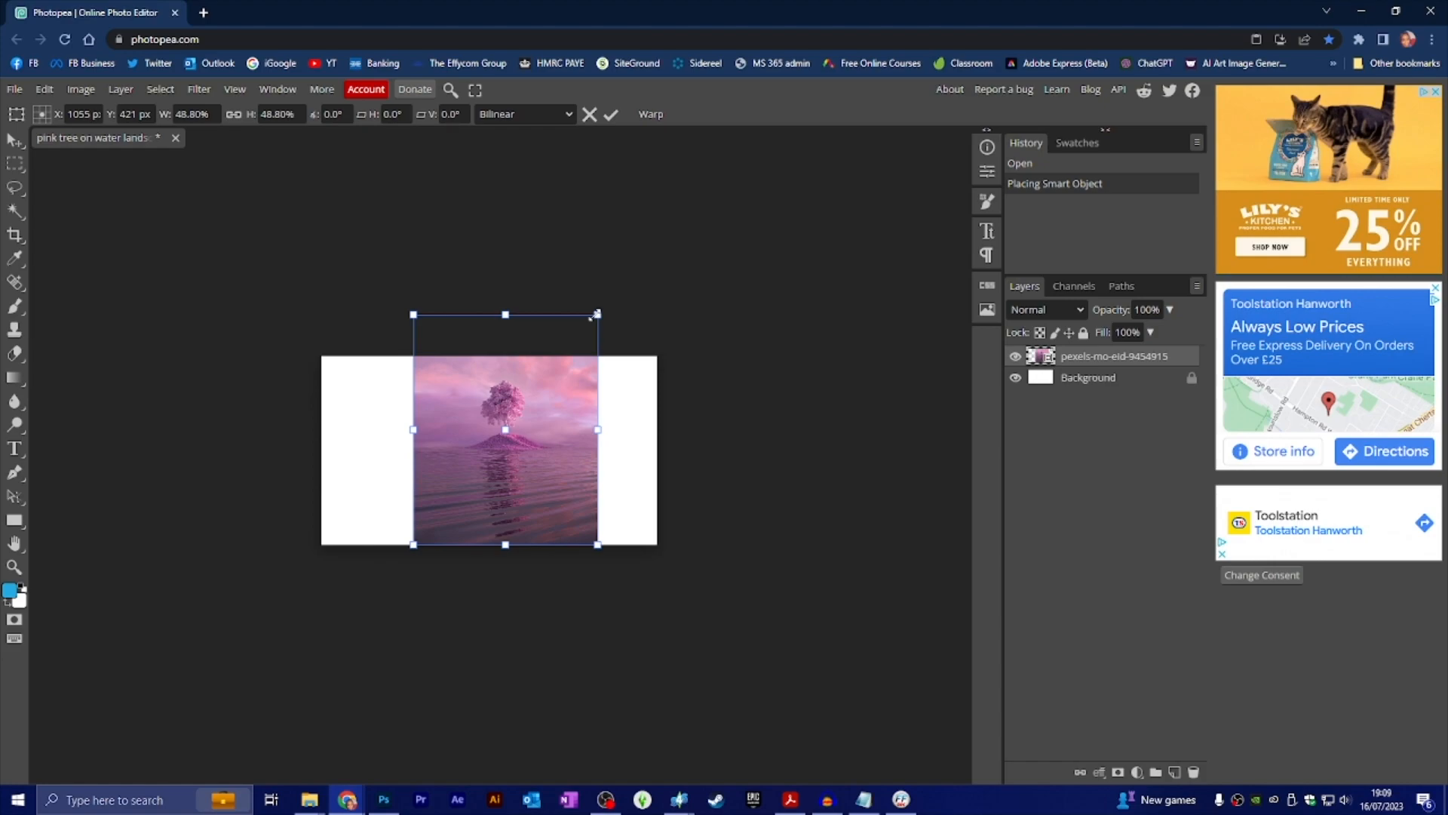
pyautogui.moveTo(594, 317); pyautogui.dragTo(672, 264)
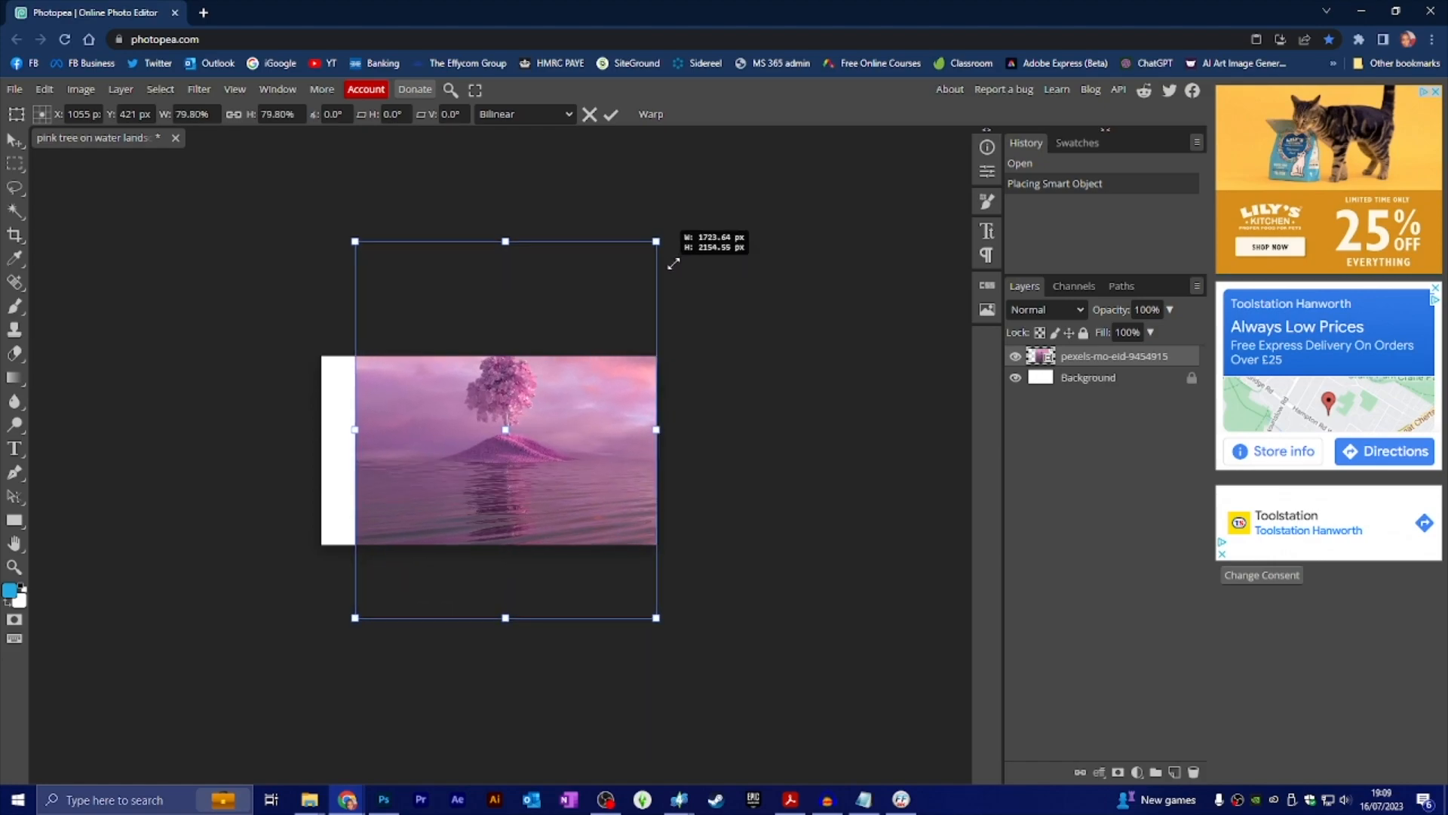
pyautogui.moveTo(570, 403); pyautogui.dragTo(551, 413)
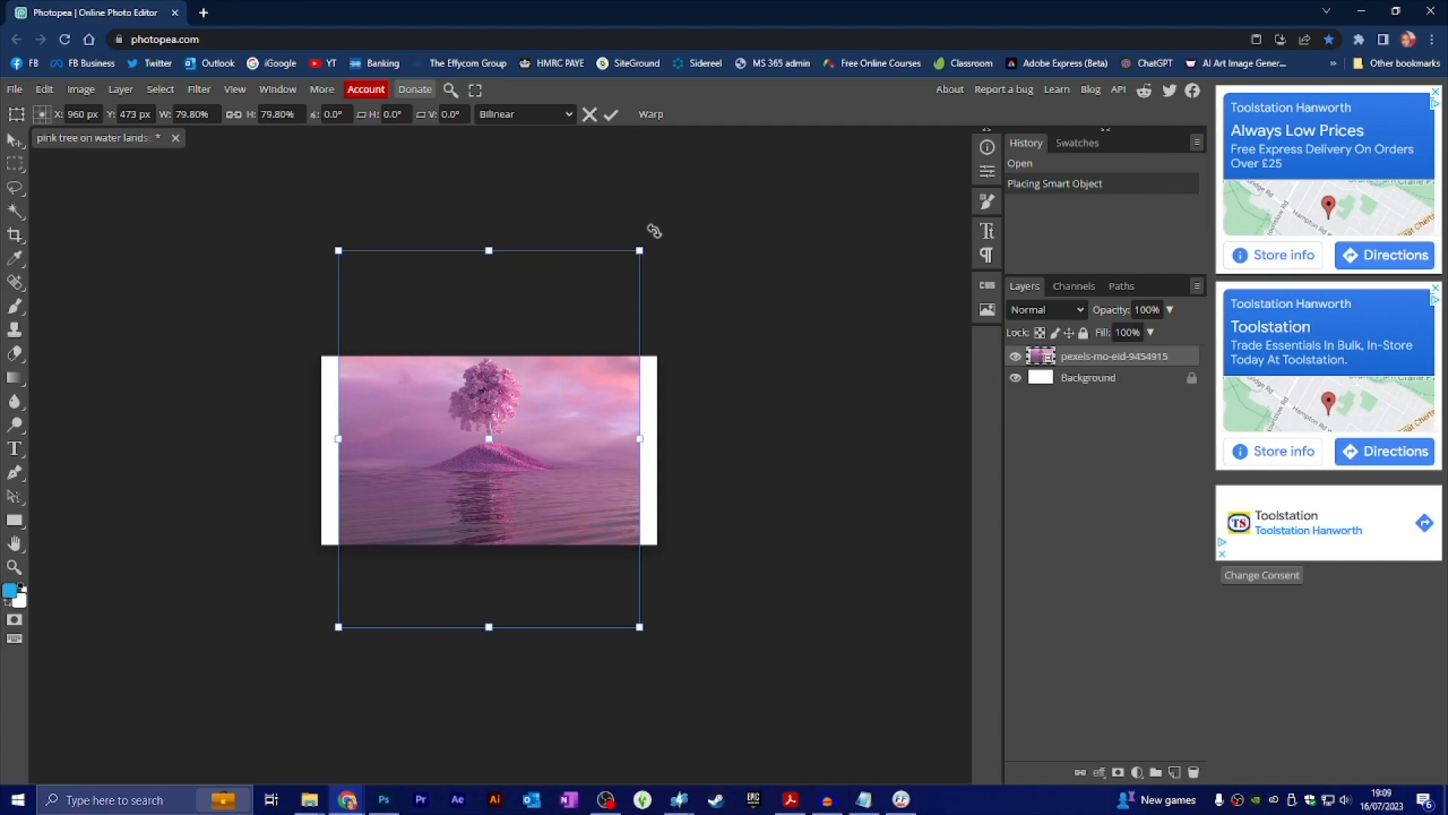
pyautogui.moveTo(642, 248); pyautogui.dragTo(662, 231)
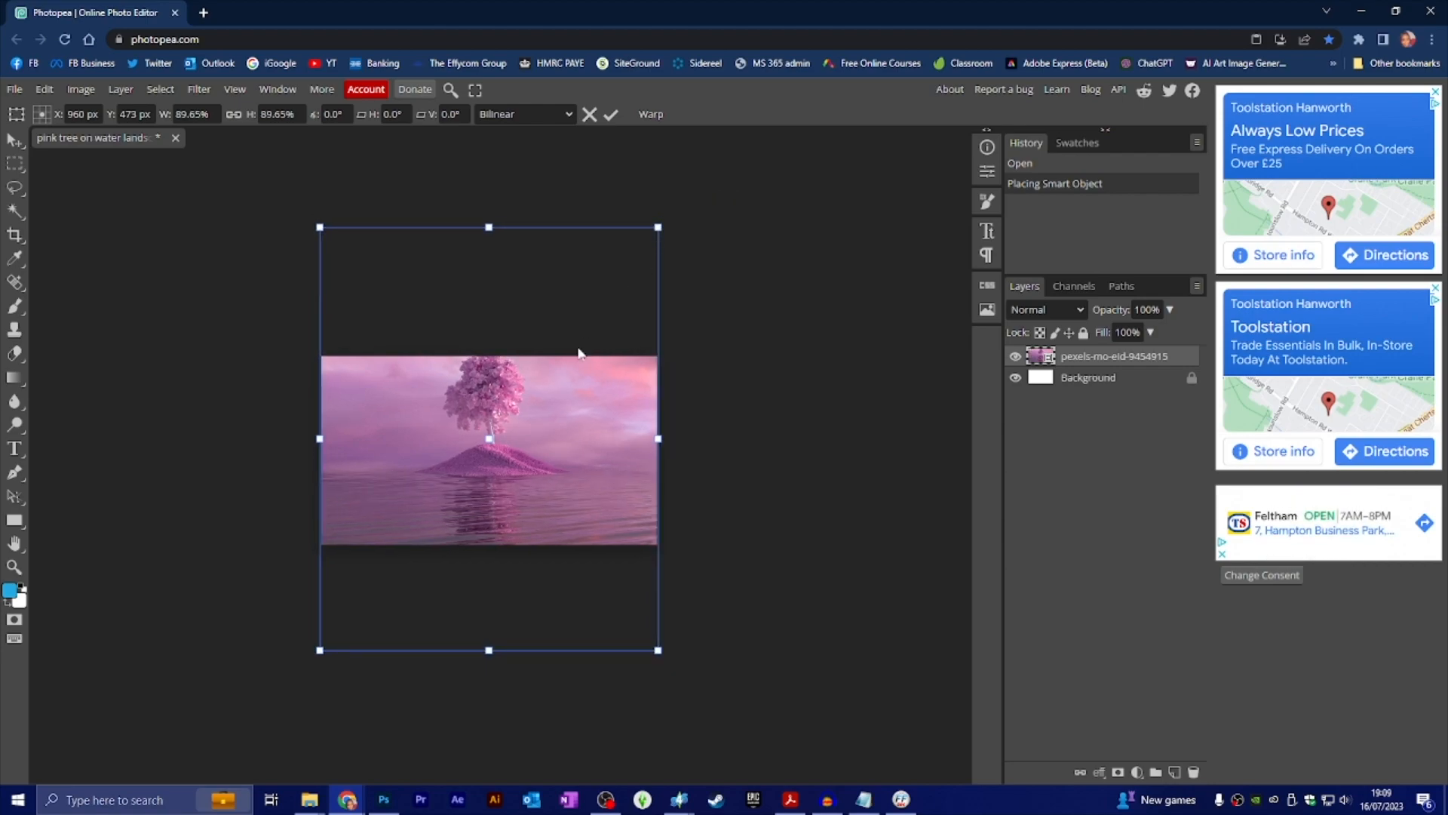
# Step: Shift the scaled photo down to a Y position of 562 px and commit the transform
pyautogui.press('Down')
pyautogui.press('Down')
pyautogui.press('Down')
pyautogui.press('Down')
pyautogui.press('Down')
pyautogui.press('Down')
pyautogui.press('Down')
pyautogui.press('Down')
pyautogui.press('Down')
pyautogui.press('Down')
pyautogui.press('Down')
pyautogui.press('Down')
pyautogui.press('Down')
pyautogui.press('Down')
pyautogui.press('Down')
pyautogui.press('Down')
pyautogui.press('Down')
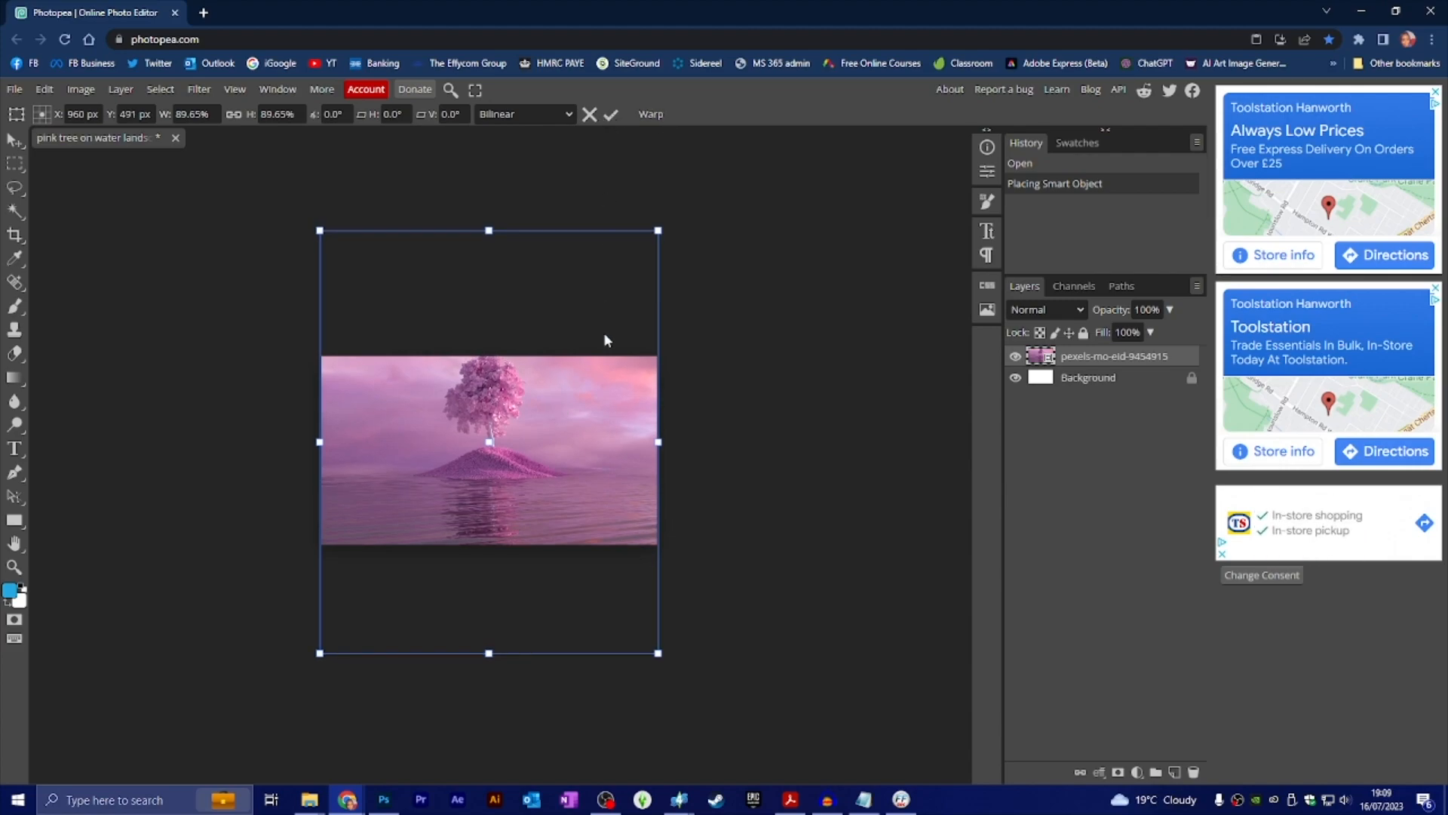
pyautogui.hotkey('shift', 'Down')
pyautogui.hotkey('shift', 'Down')
pyautogui.hotkey('shift', 'Down')
pyautogui.hotkey('shift', 'Down')
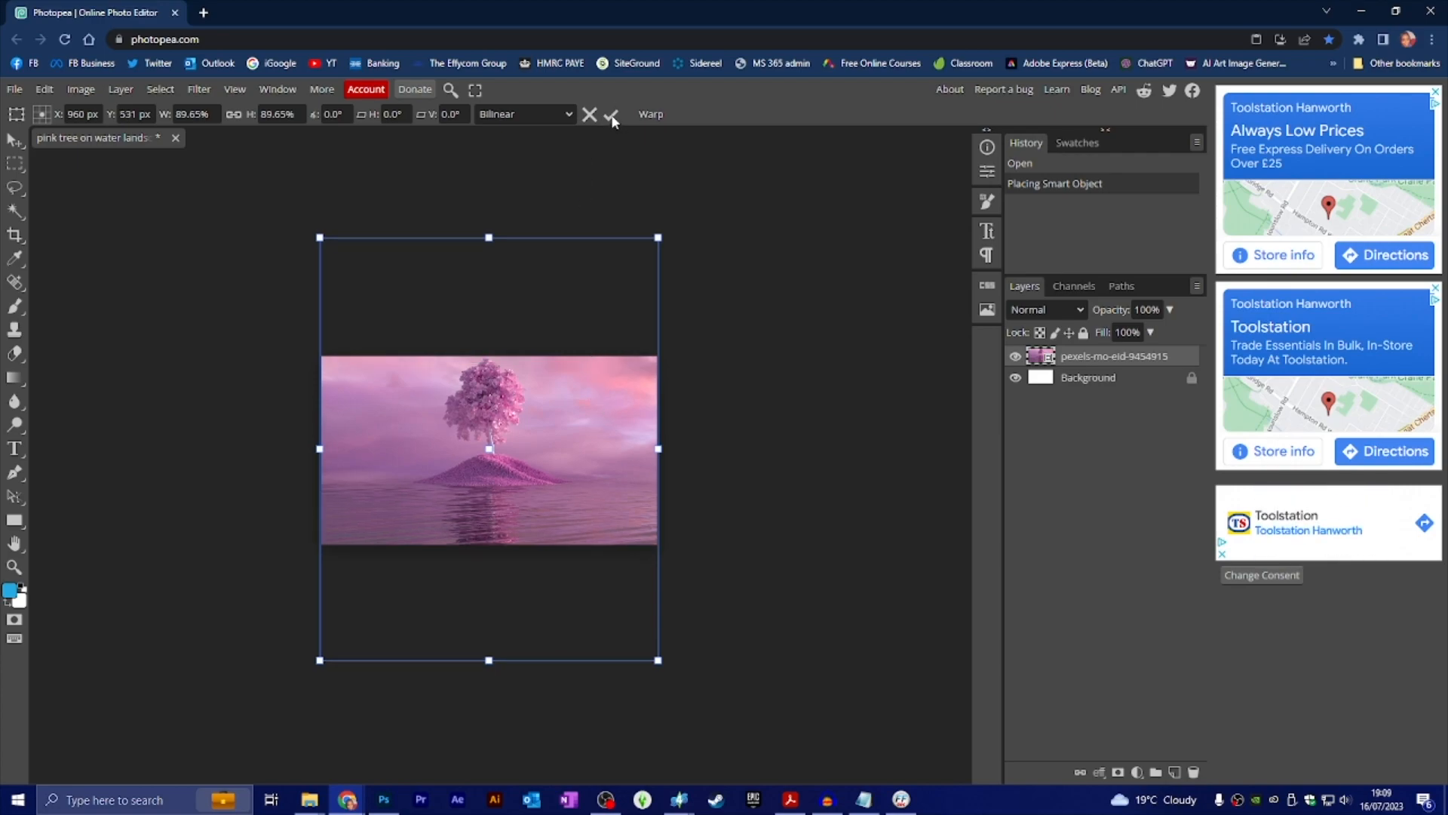
pyautogui.hotkey('shift', 'Down')
pyautogui.hotkey('shift', 'Down')
pyautogui.hotkey('shift', 'Down')
pyautogui.press('Down')
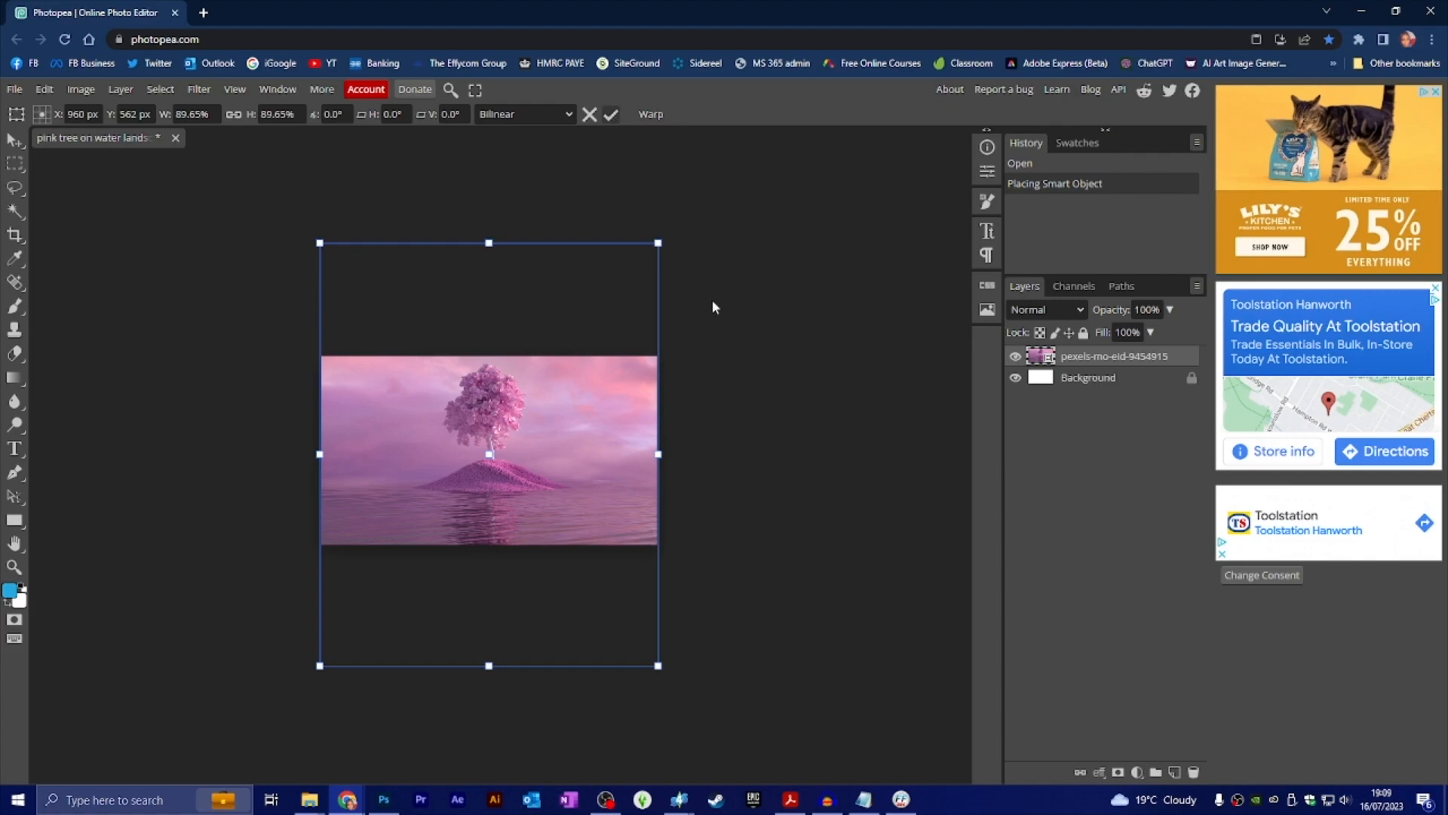
pyautogui.press('Return')
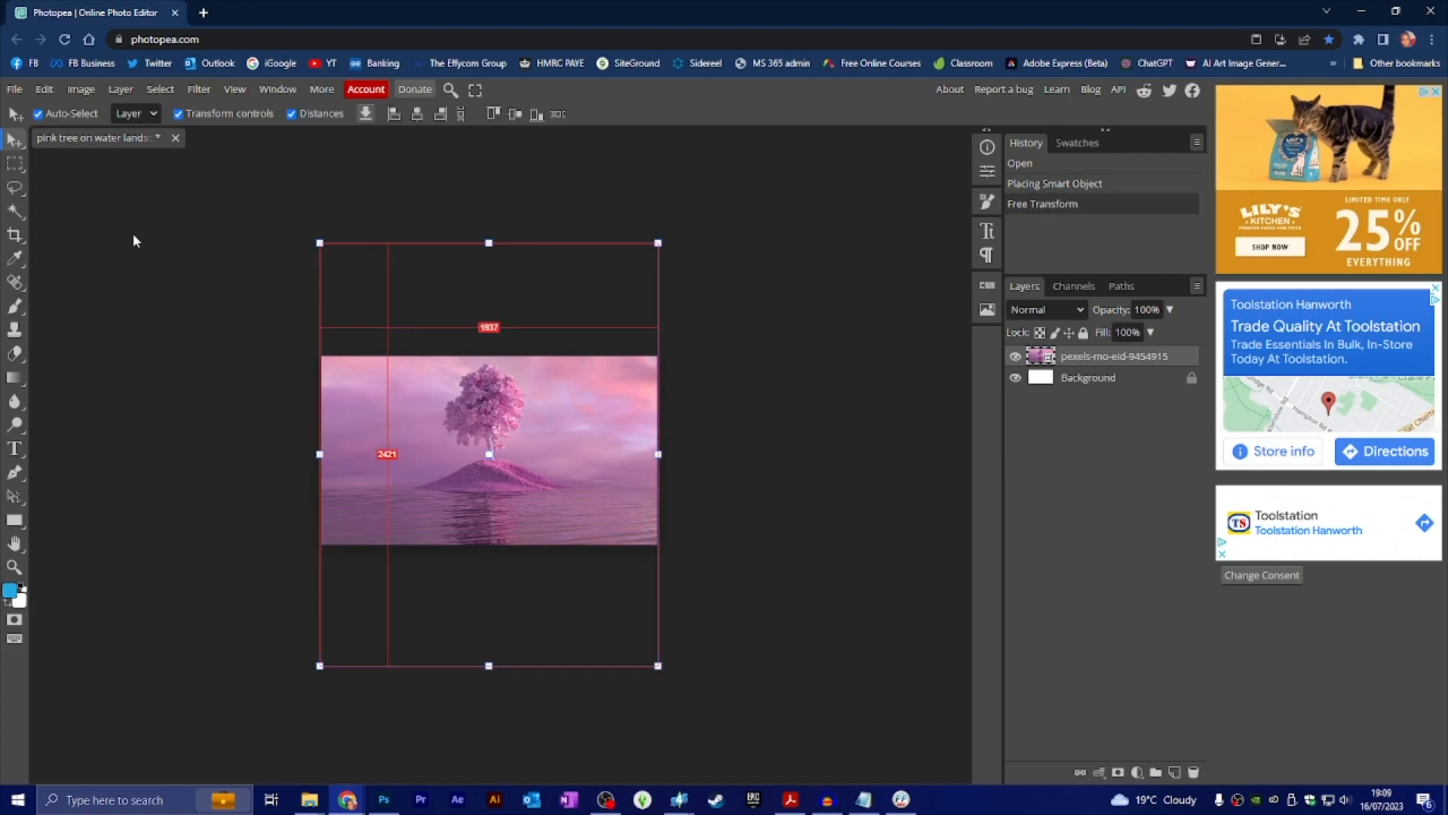
# Step: Nudge the photo layer further down with the Move tool to add space above the tree, and deselect the layer
pyautogui.click(12, 142)
pyautogui.press('Down')
pyautogui.press('Down')
pyautogui.press('Down')
pyautogui.press('Down')
pyautogui.press('Down')
pyautogui.press('Down')
pyautogui.press('Down')
pyautogui.press('Down')
pyautogui.press('Down')
pyautogui.press('Down')
pyautogui.press('Down')
pyautogui.press('Down')
pyautogui.press('Down')
pyautogui.press('Down')
pyautogui.press('Down')
pyautogui.press('Down')
pyautogui.press('Down')
pyautogui.press('Down')
pyautogui.press('Down')
pyautogui.press('Down')
pyautogui.press('Down')
pyautogui.press('Down')
pyautogui.press('Down')
pyautogui.press('Down')
pyautogui.press('Down')
pyautogui.press('Down')
pyautogui.press('Down')
pyautogui.press('Down')
pyautogui.press('Down')
pyautogui.press('Down')
pyautogui.press('Down')
pyautogui.press('Down')
pyautogui.press('Down')
pyautogui.press('Down')
pyautogui.press('Down')
pyautogui.press('Down')
pyautogui.press('Down')
pyautogui.press('Down')
pyautogui.press('Down')
pyautogui.press('Down')
pyautogui.press('Down')
pyautogui.press('Down')
pyautogui.press('Down')
pyautogui.press('Down')
pyautogui.press('Down')
pyautogui.press('Down')
pyautogui.press('Down')
pyautogui.press('Down')
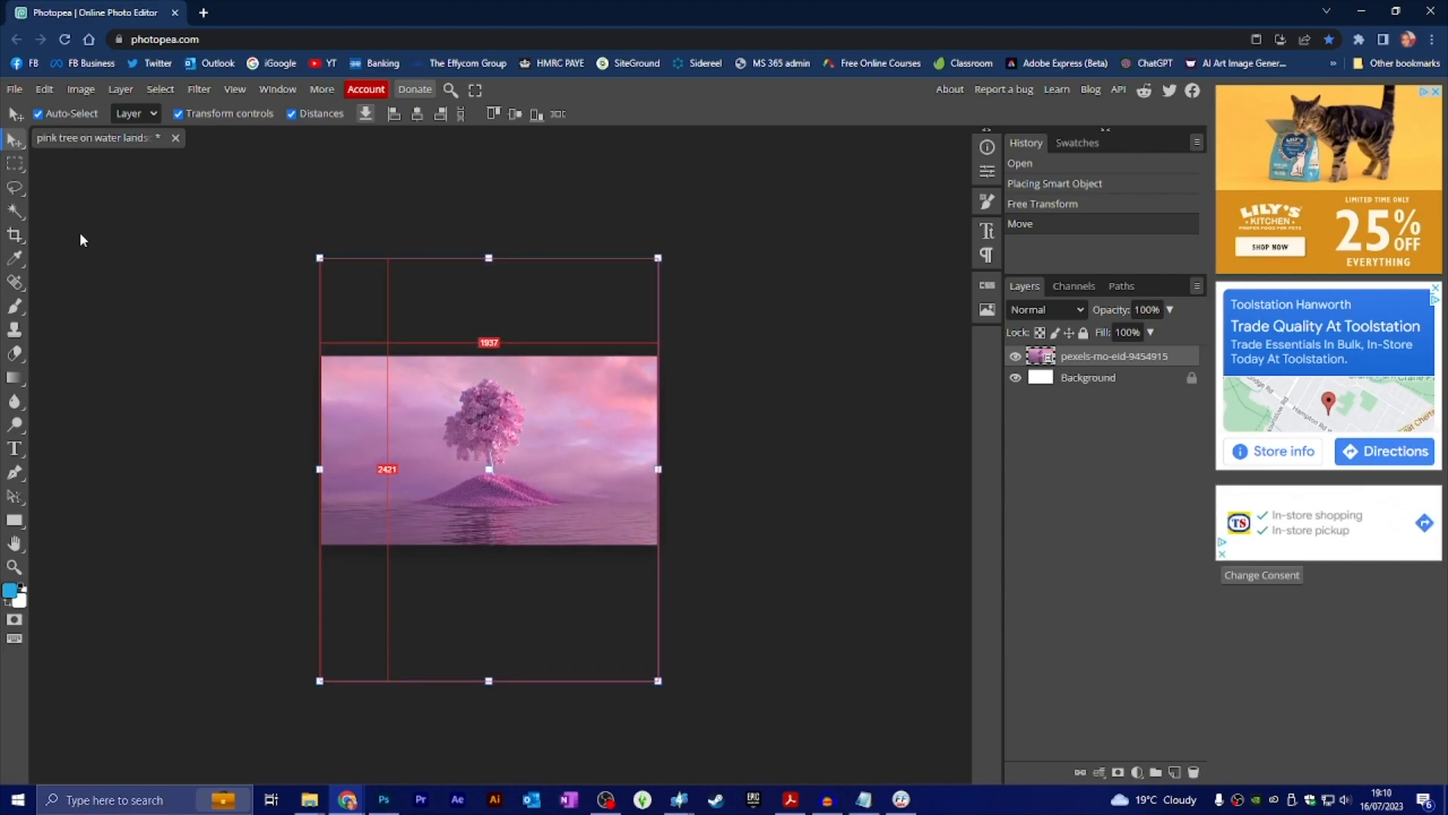
pyautogui.press('Down')
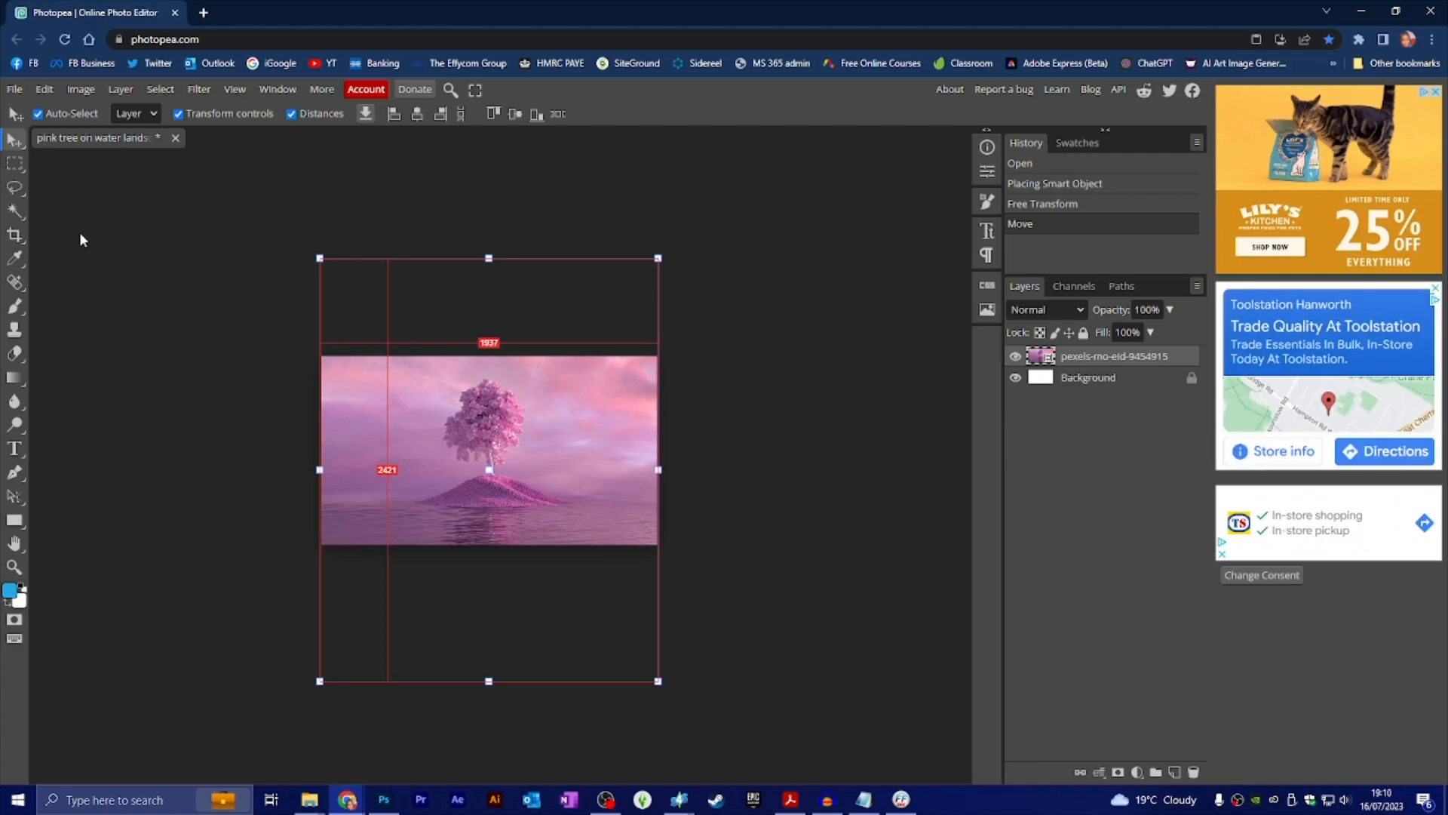
pyautogui.click(169, 240)
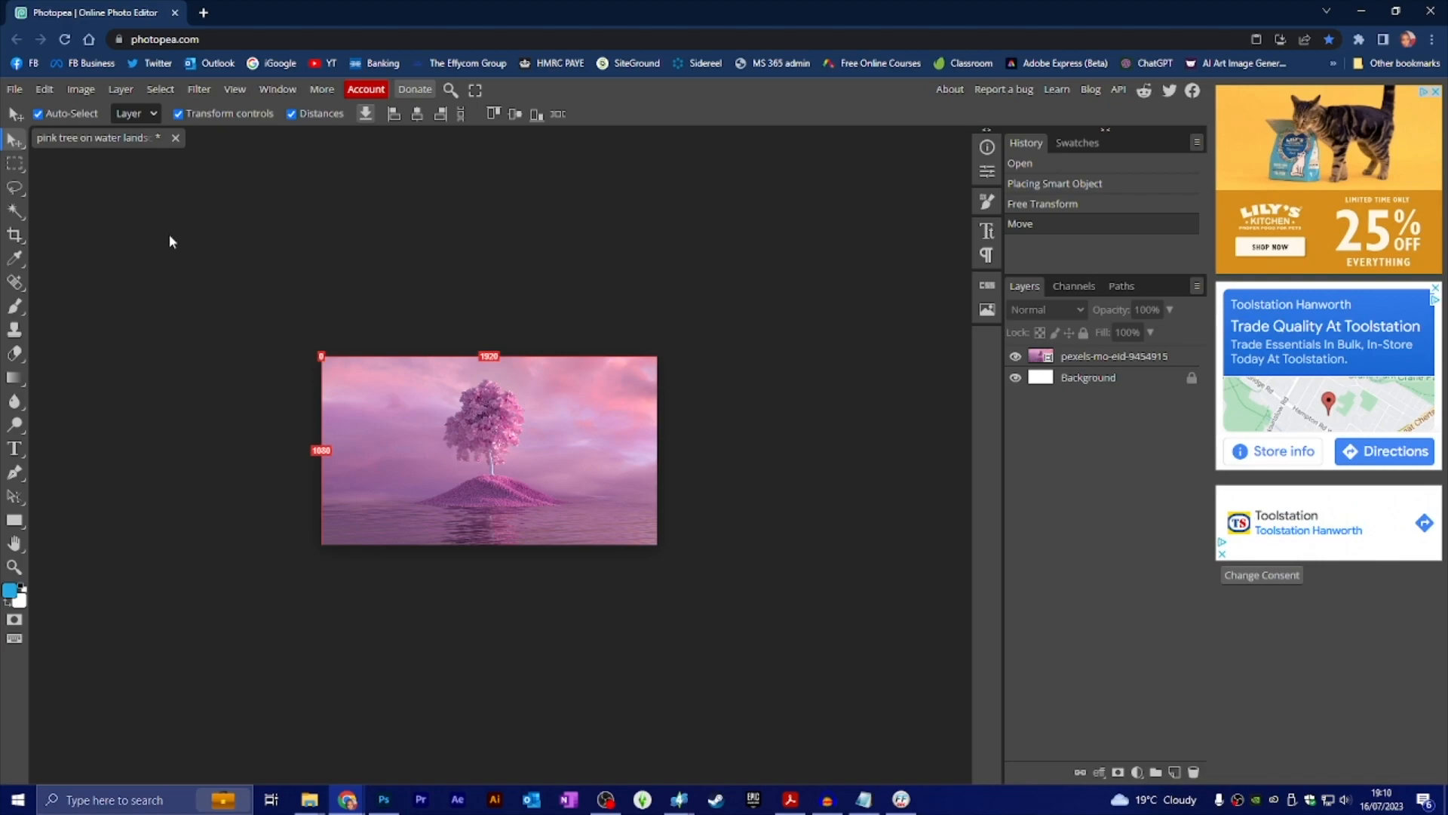
# Step: Return to the Photoshop document, switch to File Explorer and go up from Docs to the Loading Screen folder
pyautogui.click(384, 798)
pyautogui.scroll(2, 731, 422)
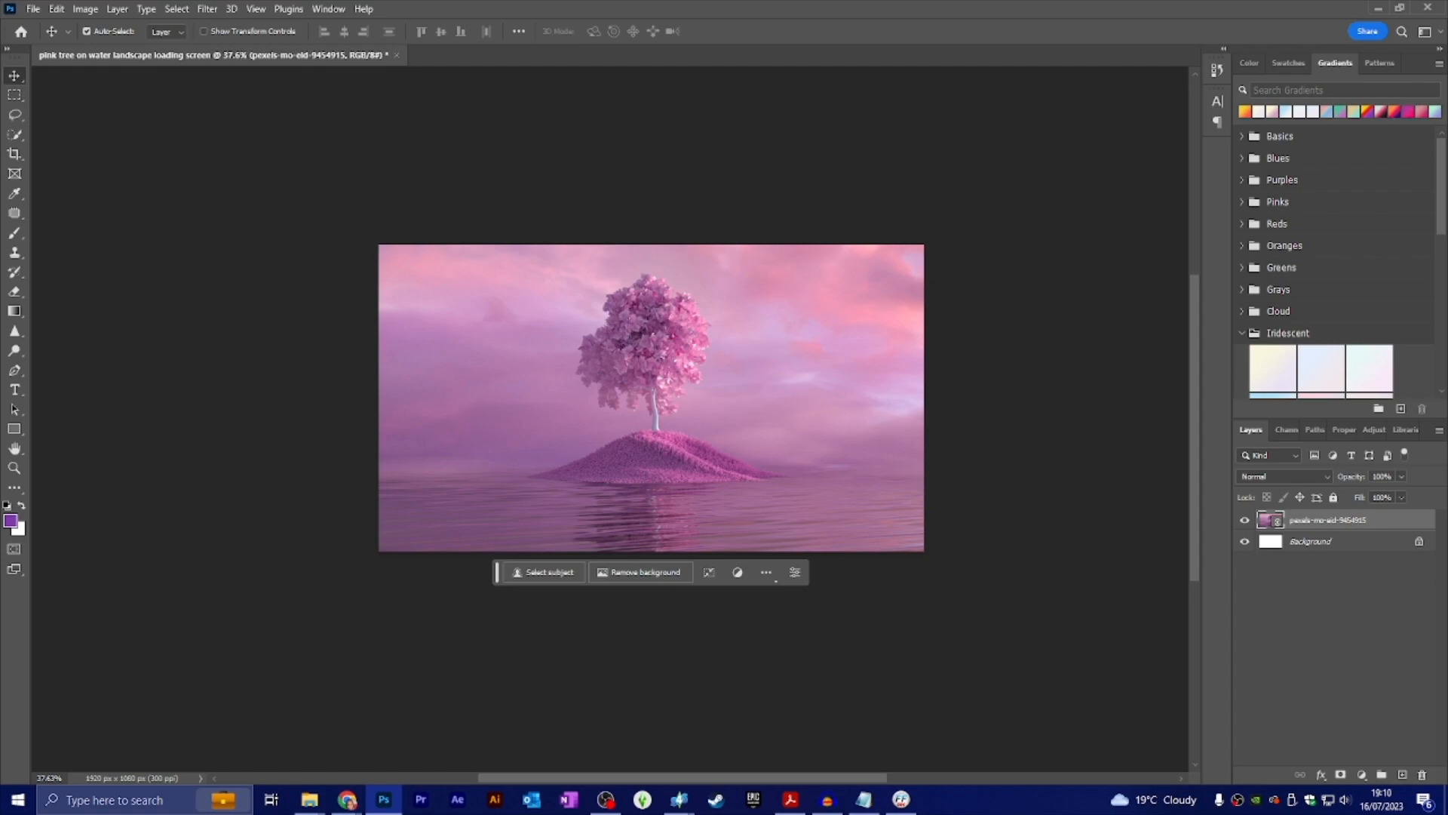
pyautogui.click(309, 799)
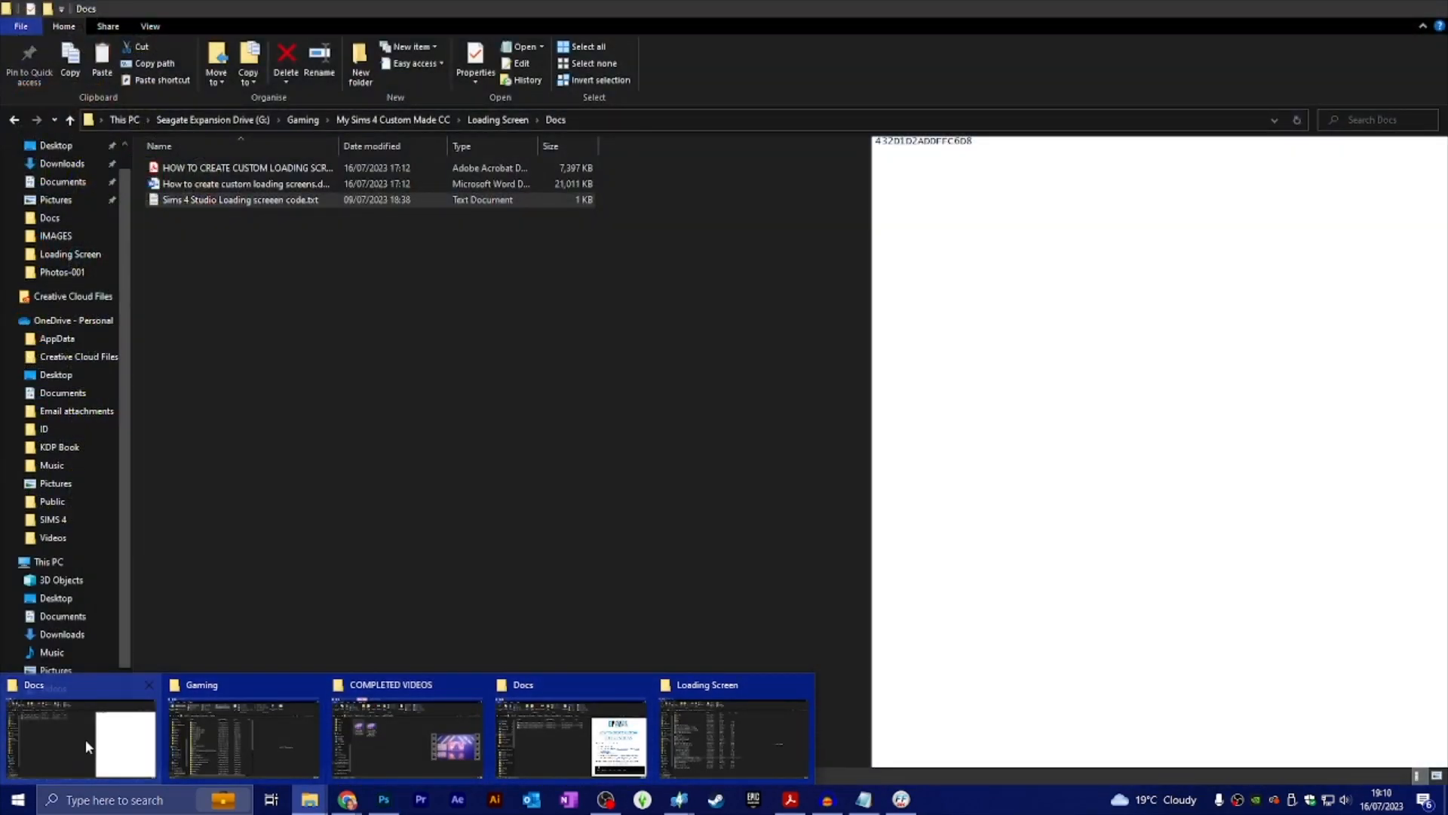
pyautogui.click(84, 739)
pyautogui.click(498, 119)
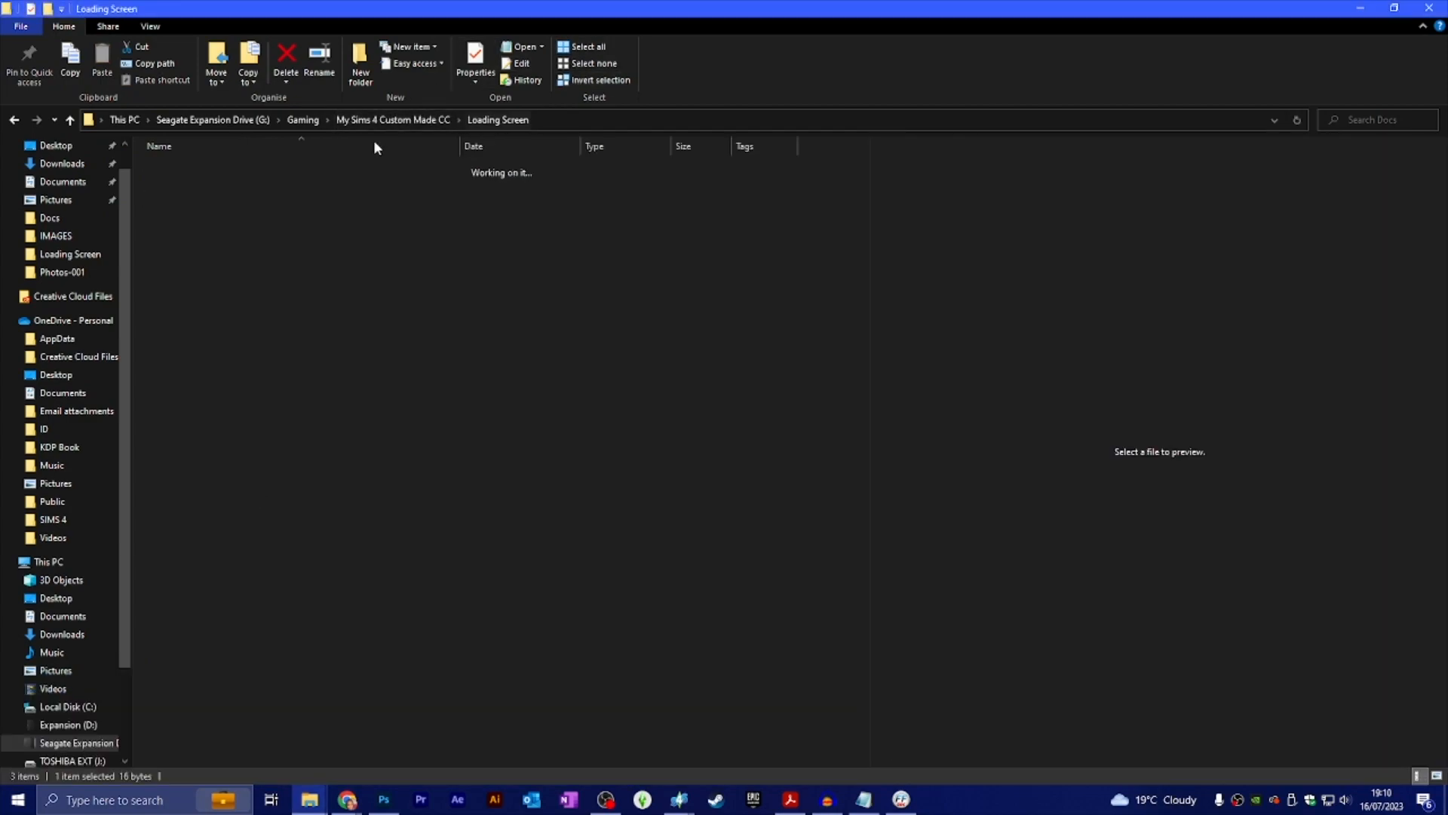
# Step: Open 6.png from the shapes folder in Adobe Photoshop 2023 and compare it with the pink tree document
pyautogui.doubleClick(184, 199)
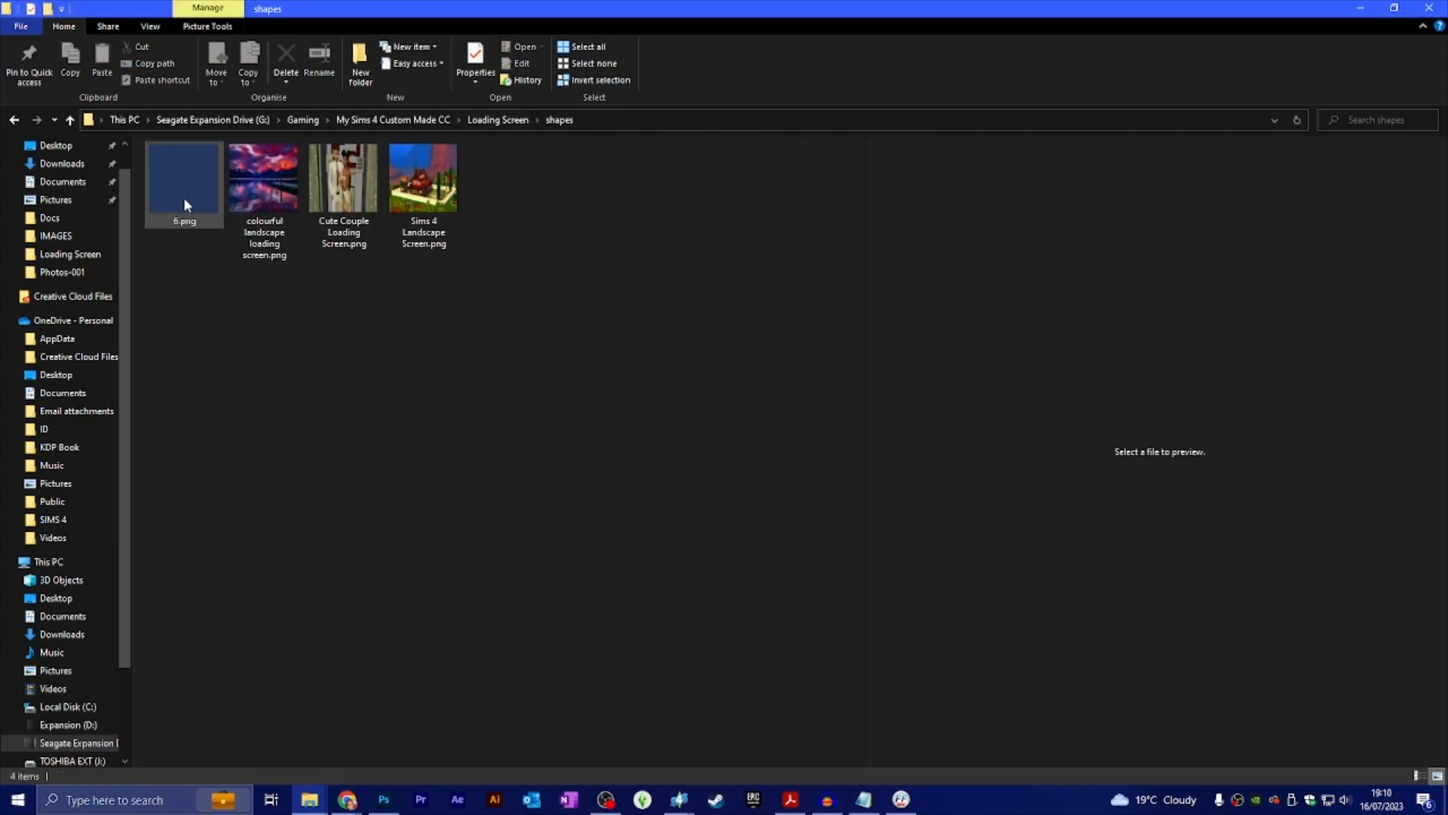
pyautogui.click(188, 192)
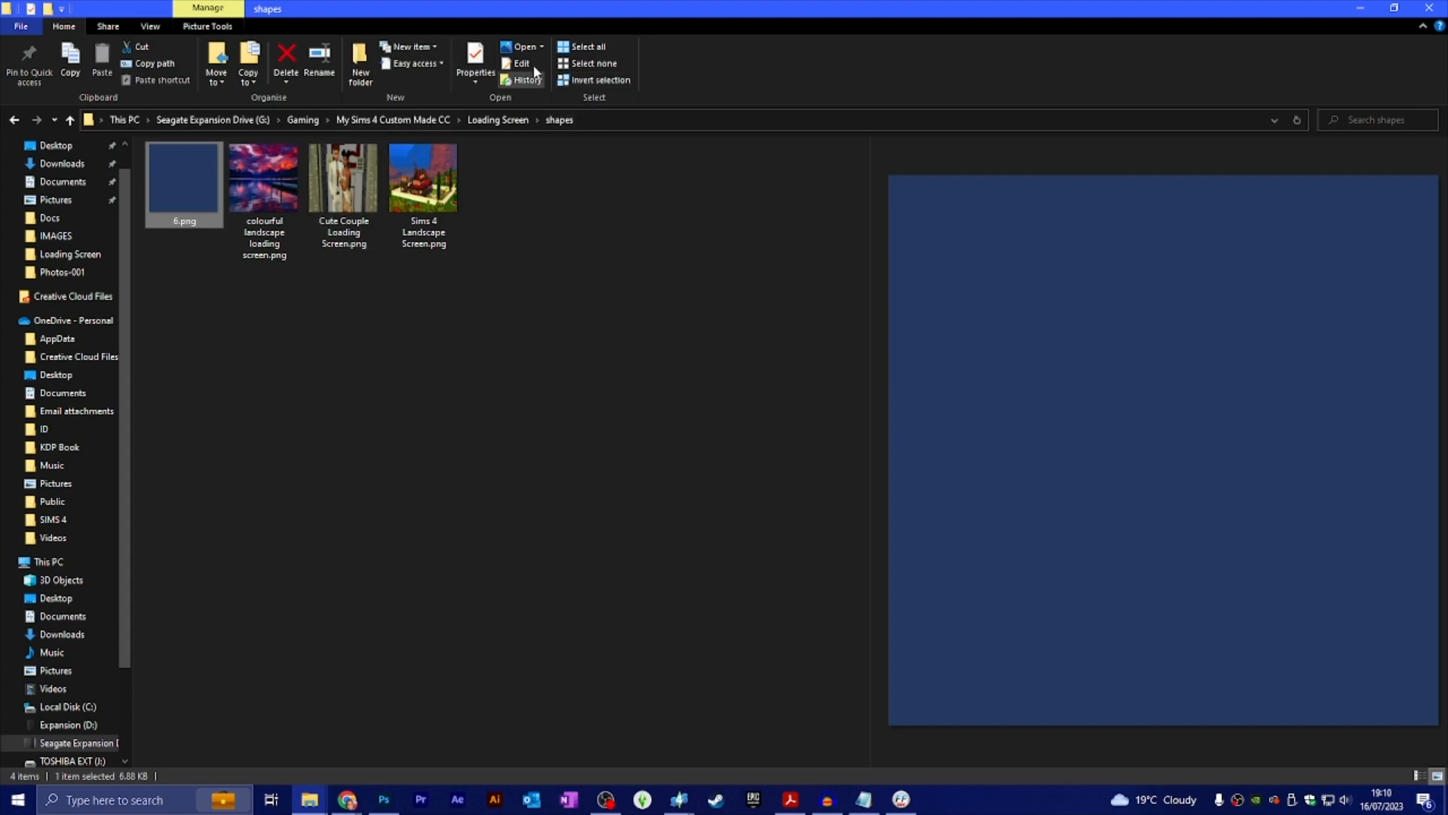
pyautogui.click(541, 47)
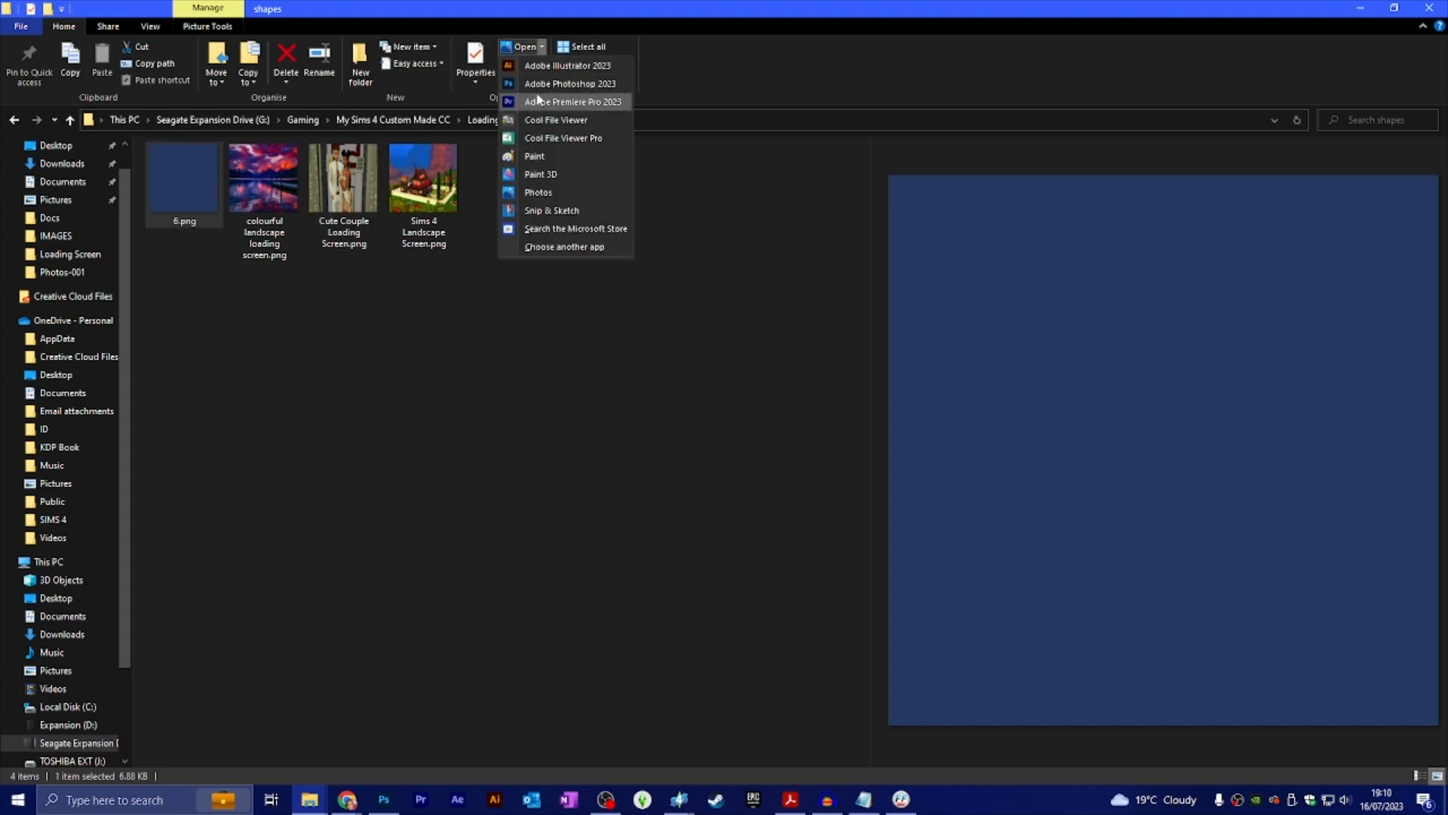
pyautogui.click(538, 84)
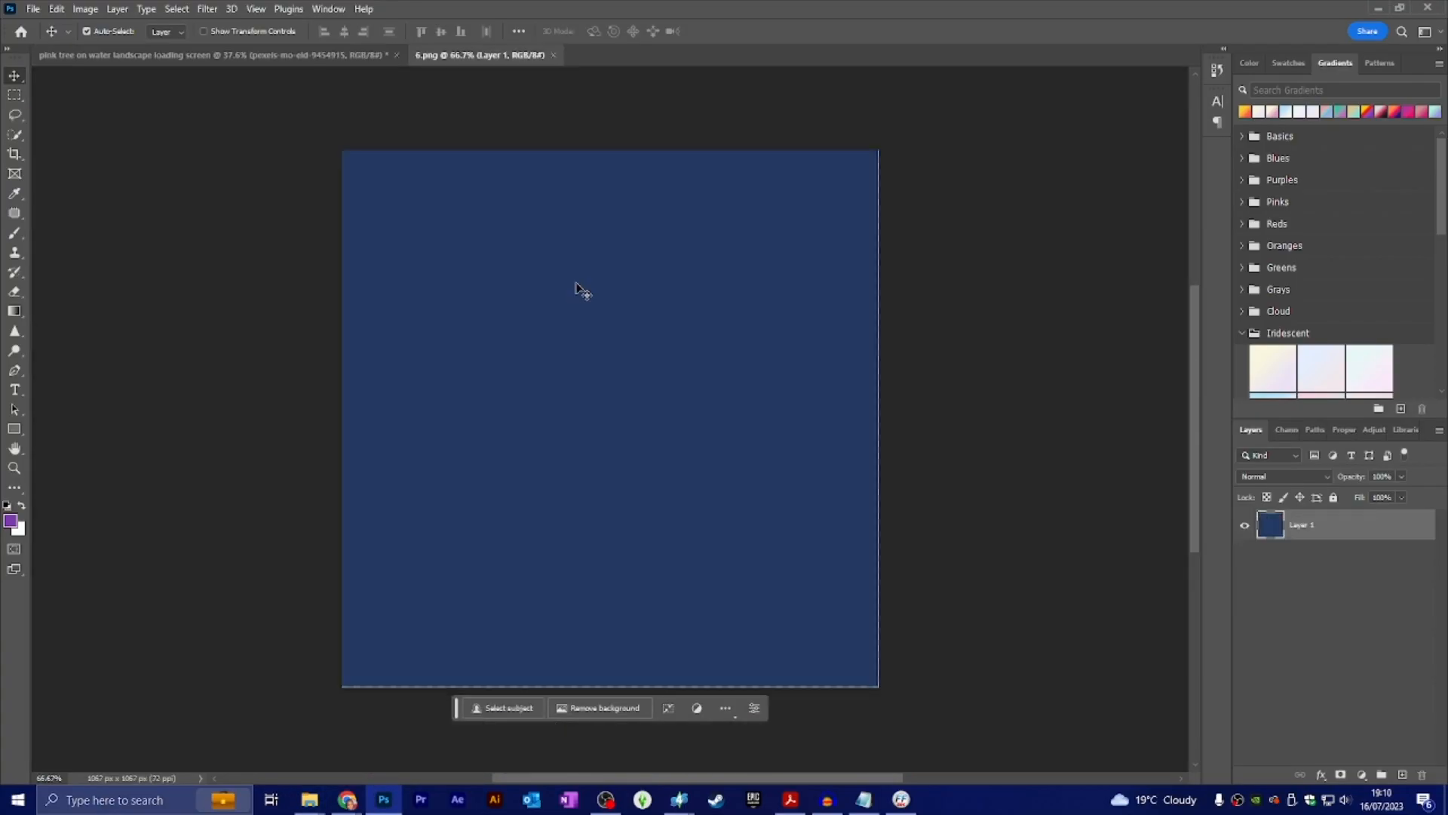
pyautogui.click(200, 56)
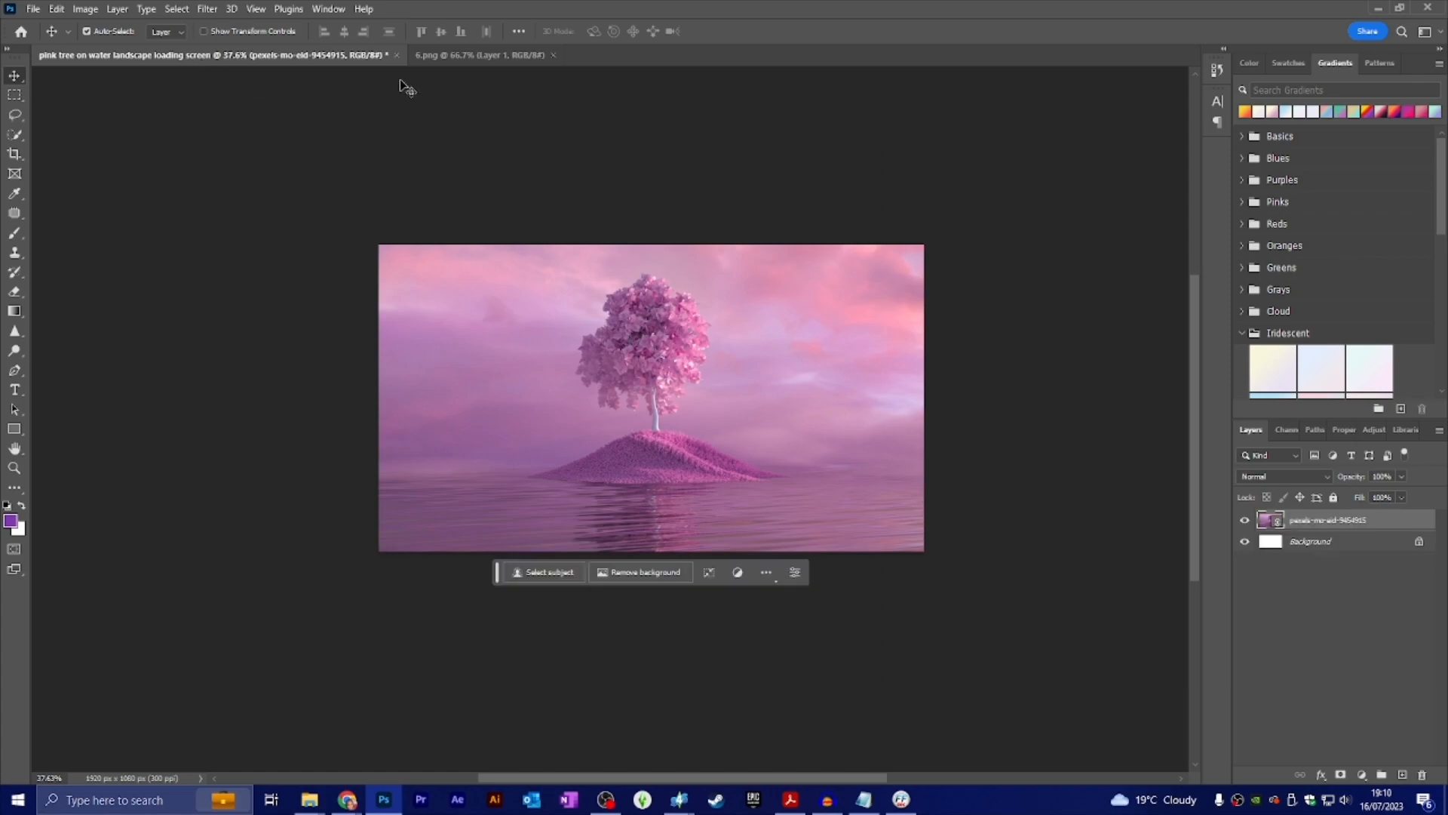
pyautogui.click(465, 64)
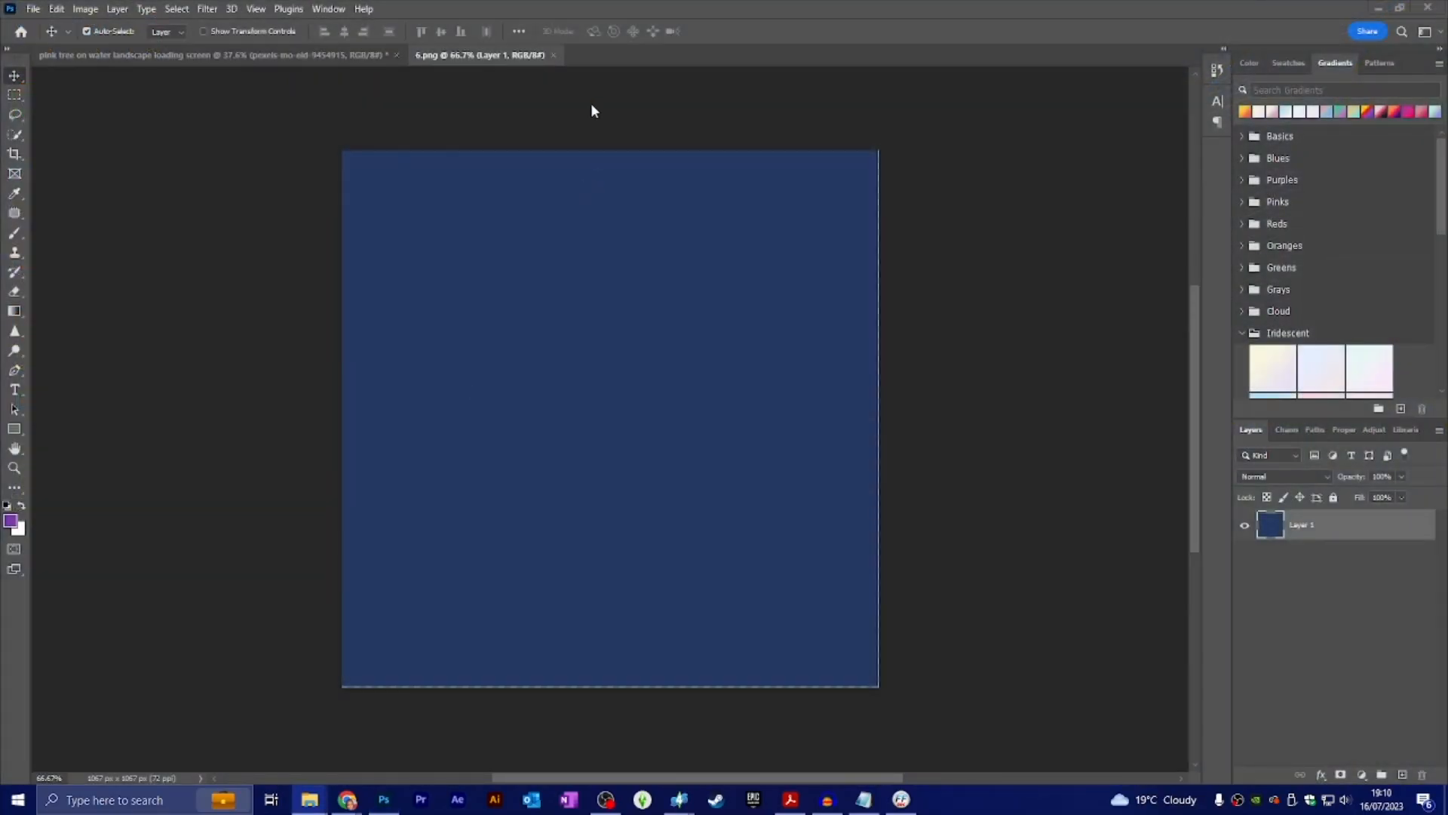
# Step: Place pexels-mo-eid-9454915.jpg from the Loading Screen IMAGES folder into the 6.png document and commit the placement
pyautogui.moveTo(314, 798)
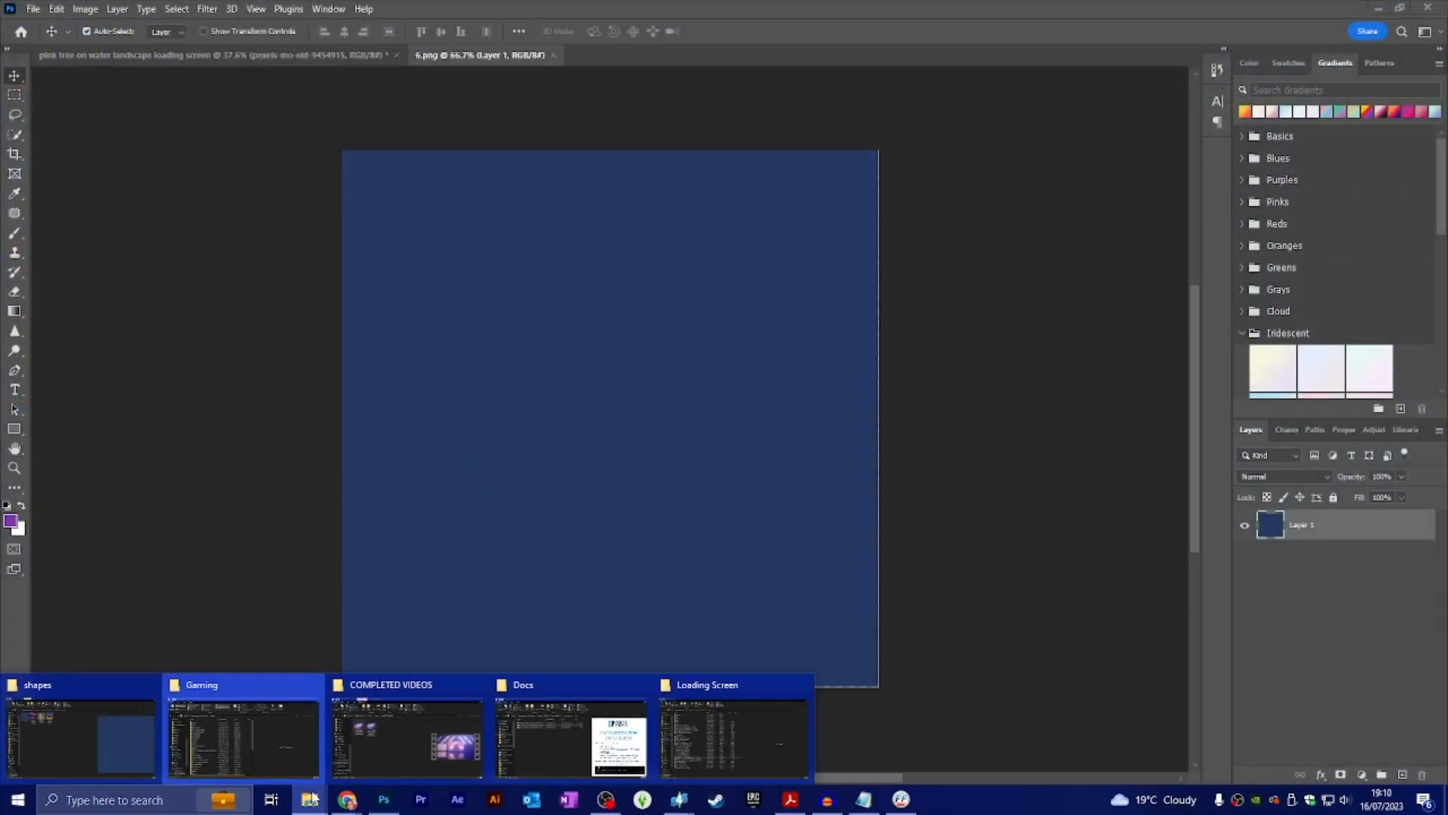
pyautogui.click(119, 721)
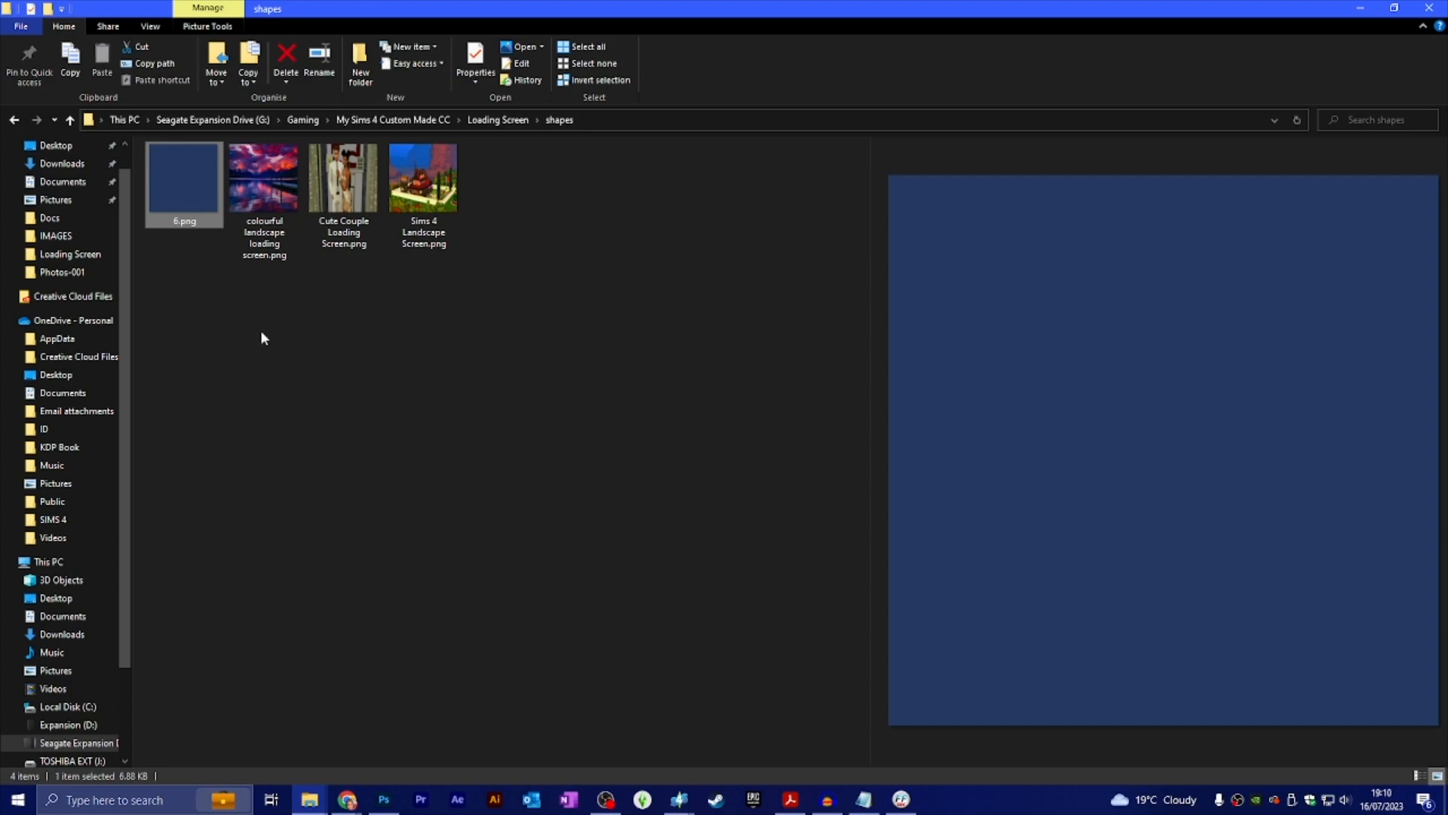
pyautogui.click(514, 123)
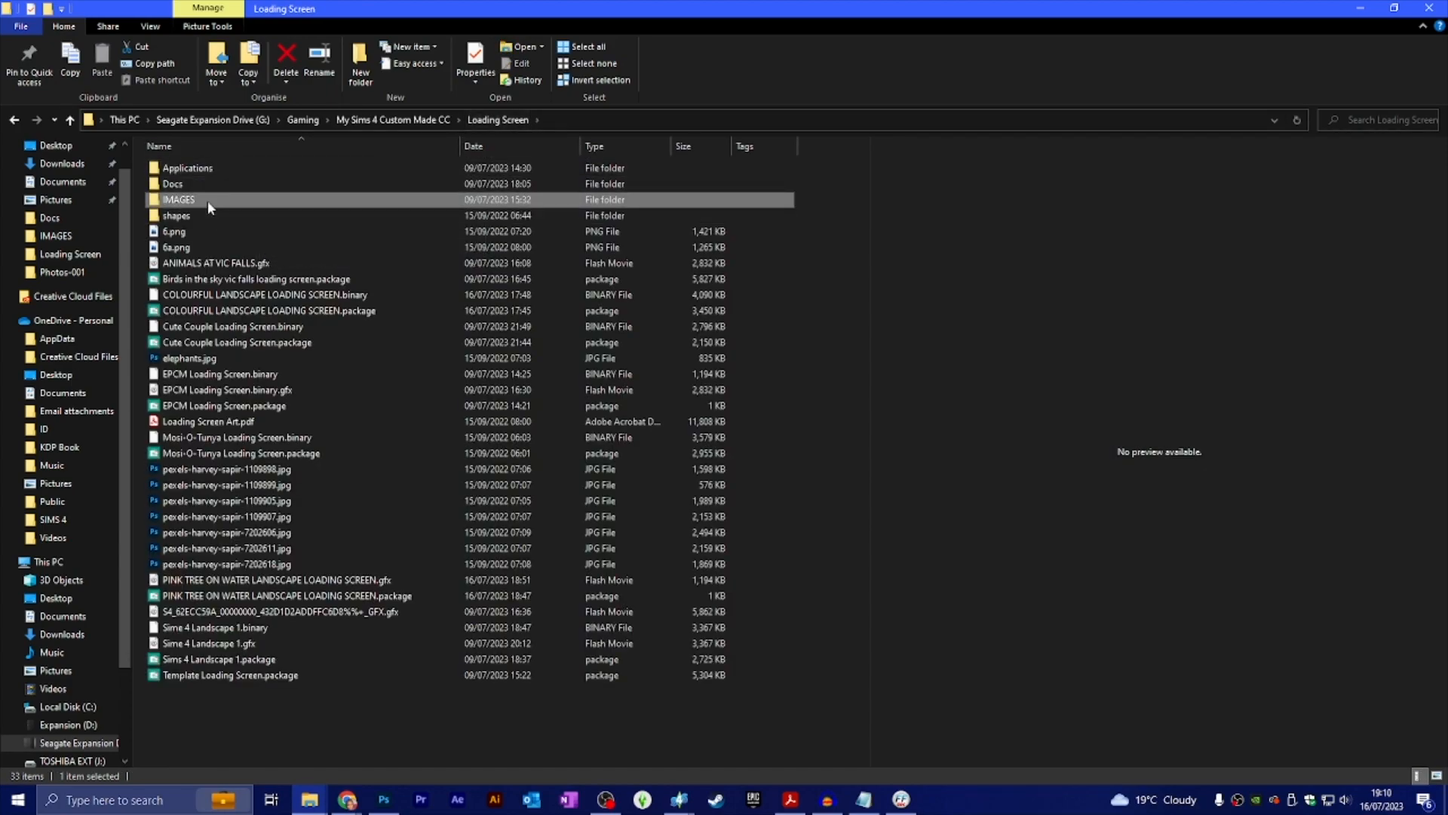
pyautogui.doubleClick(206, 201)
pyautogui.click(674, 301)
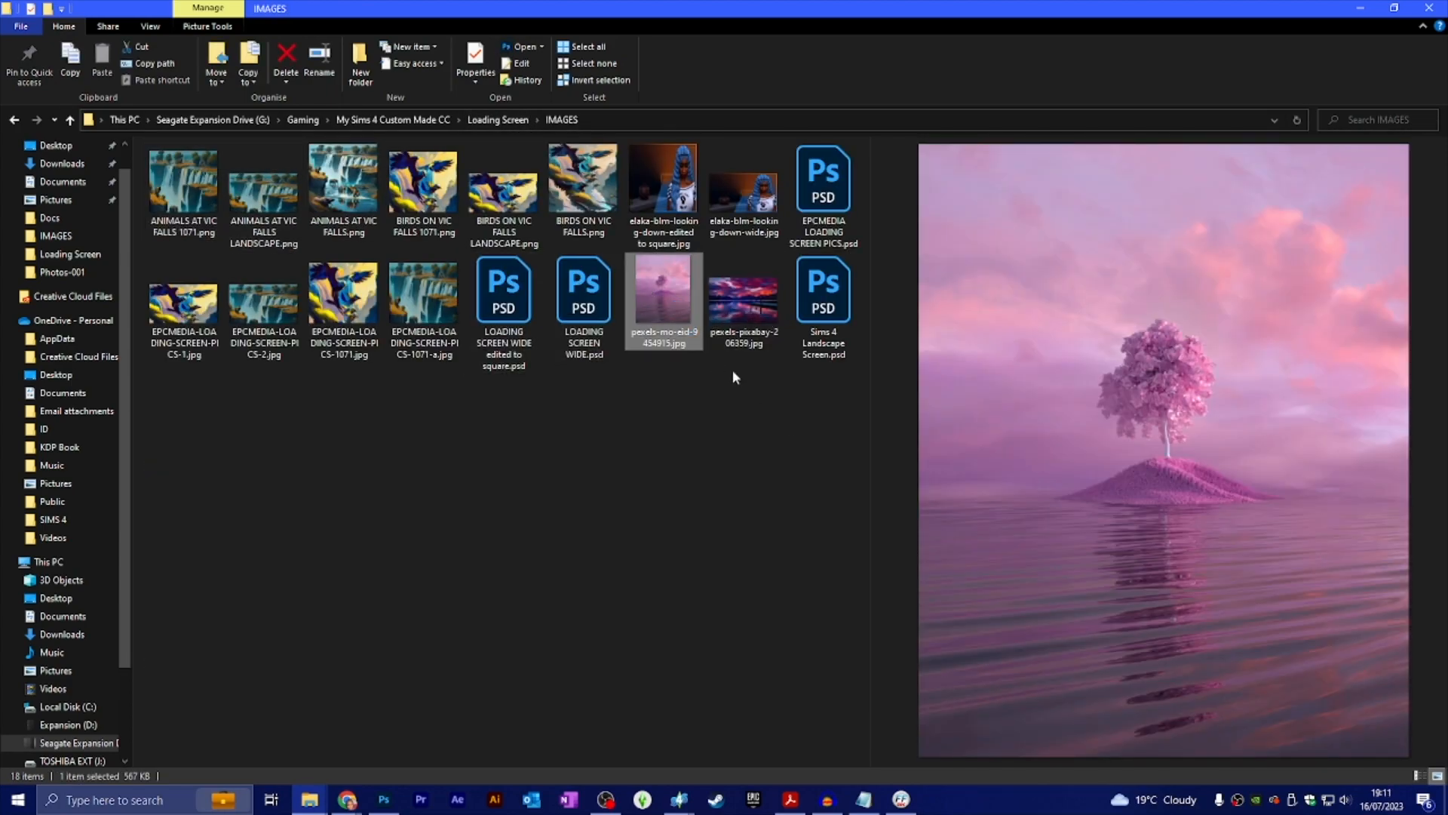
pyautogui.moveTo(669, 284); pyautogui.dragTo(598, 342)
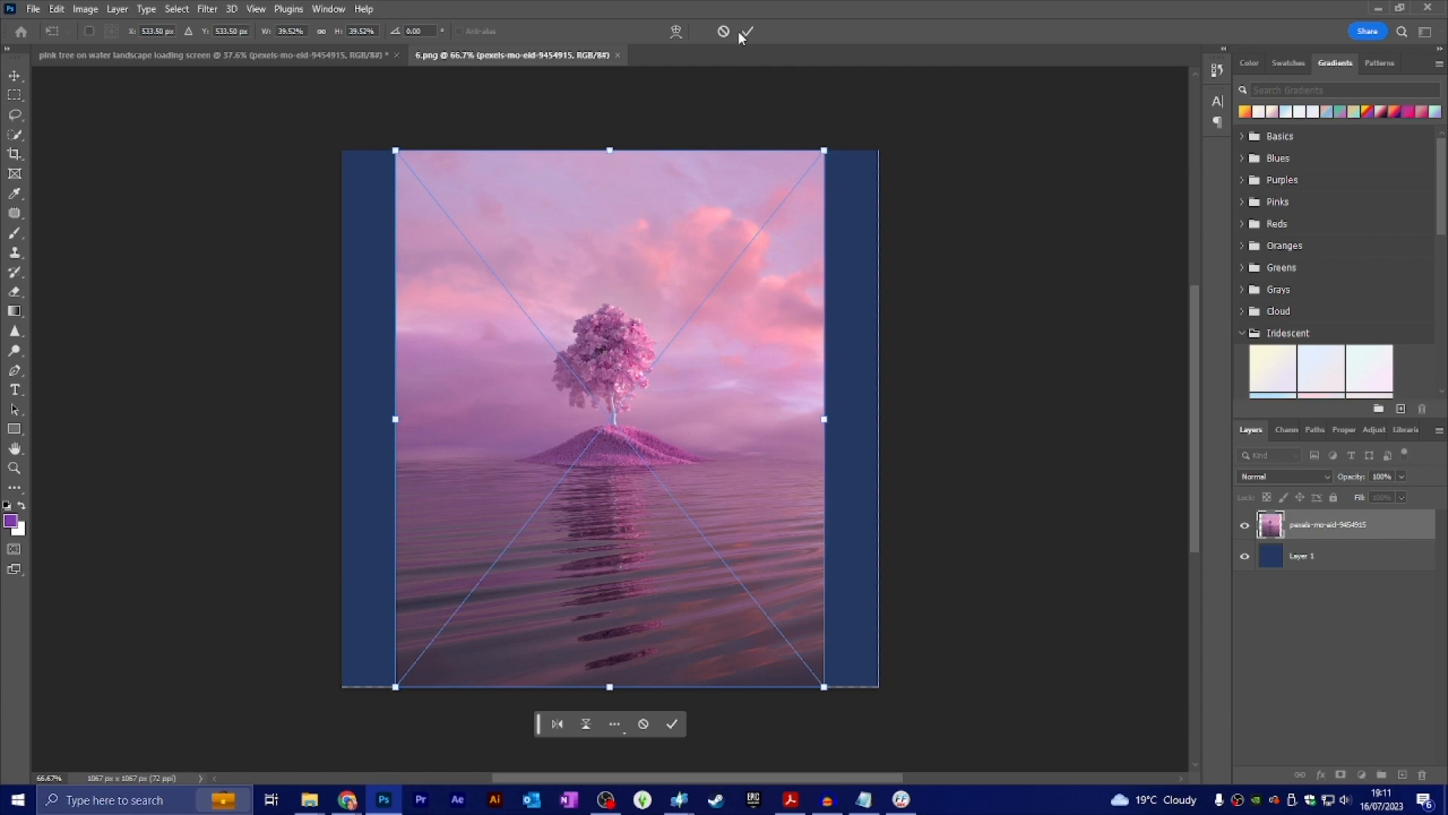
pyautogui.click(748, 33)
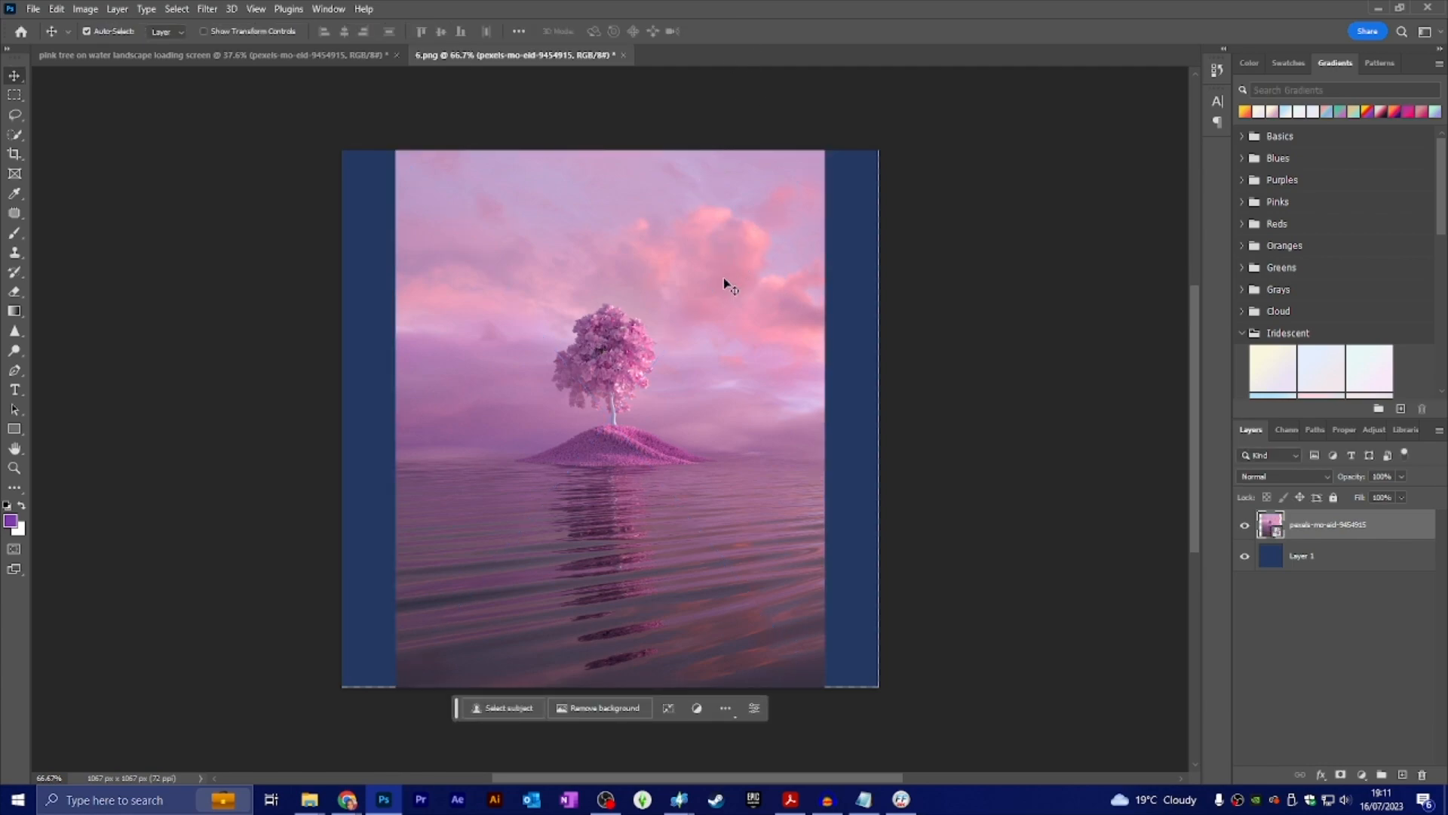
# Step: Scale the placed photo proportionally to about 50% so it covers the square canvas, and commit the transform
pyautogui.hotkey('ctrl', 't')
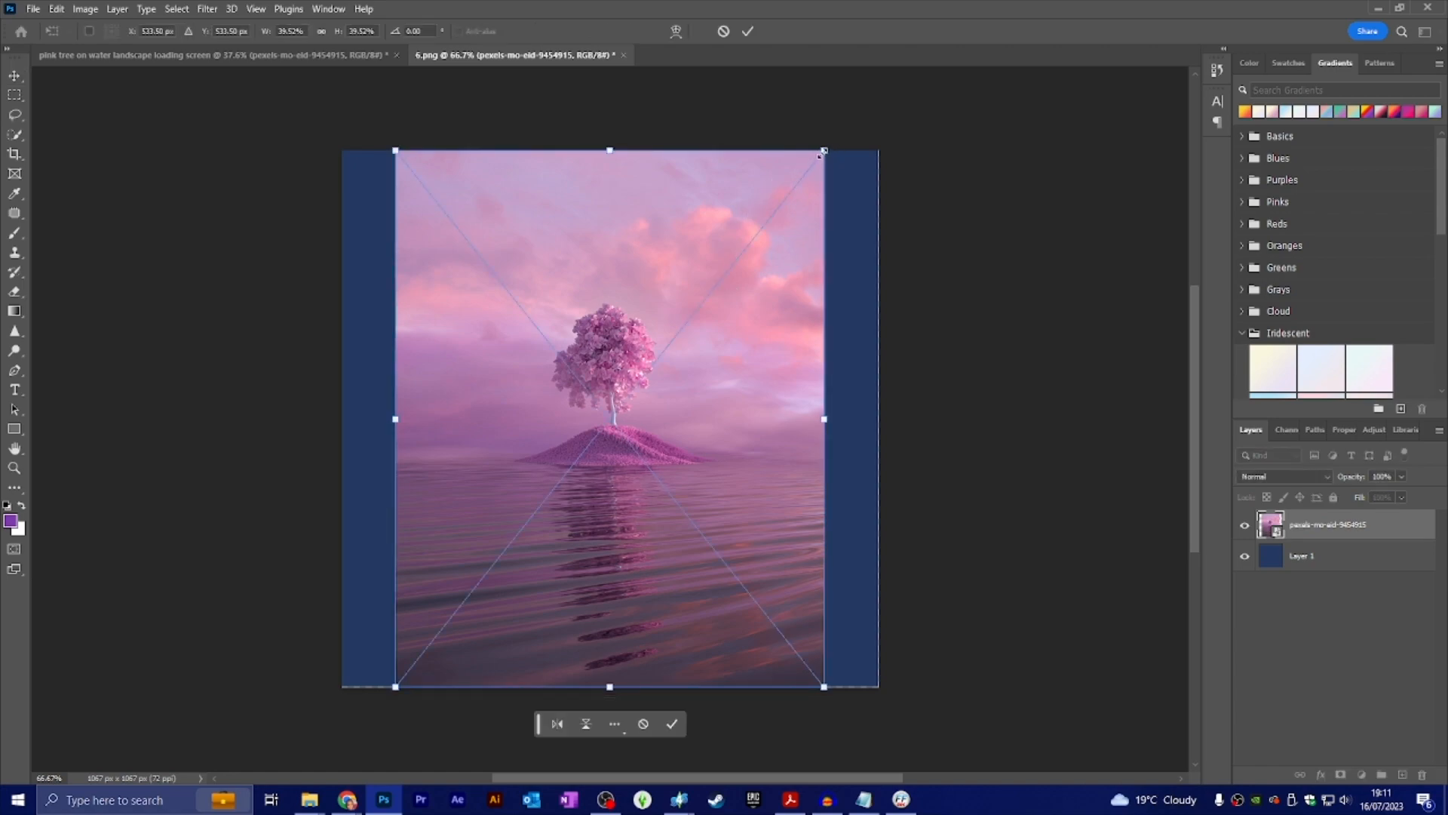
pyautogui.moveTo(828, 149); pyautogui.dragTo(909, 95)
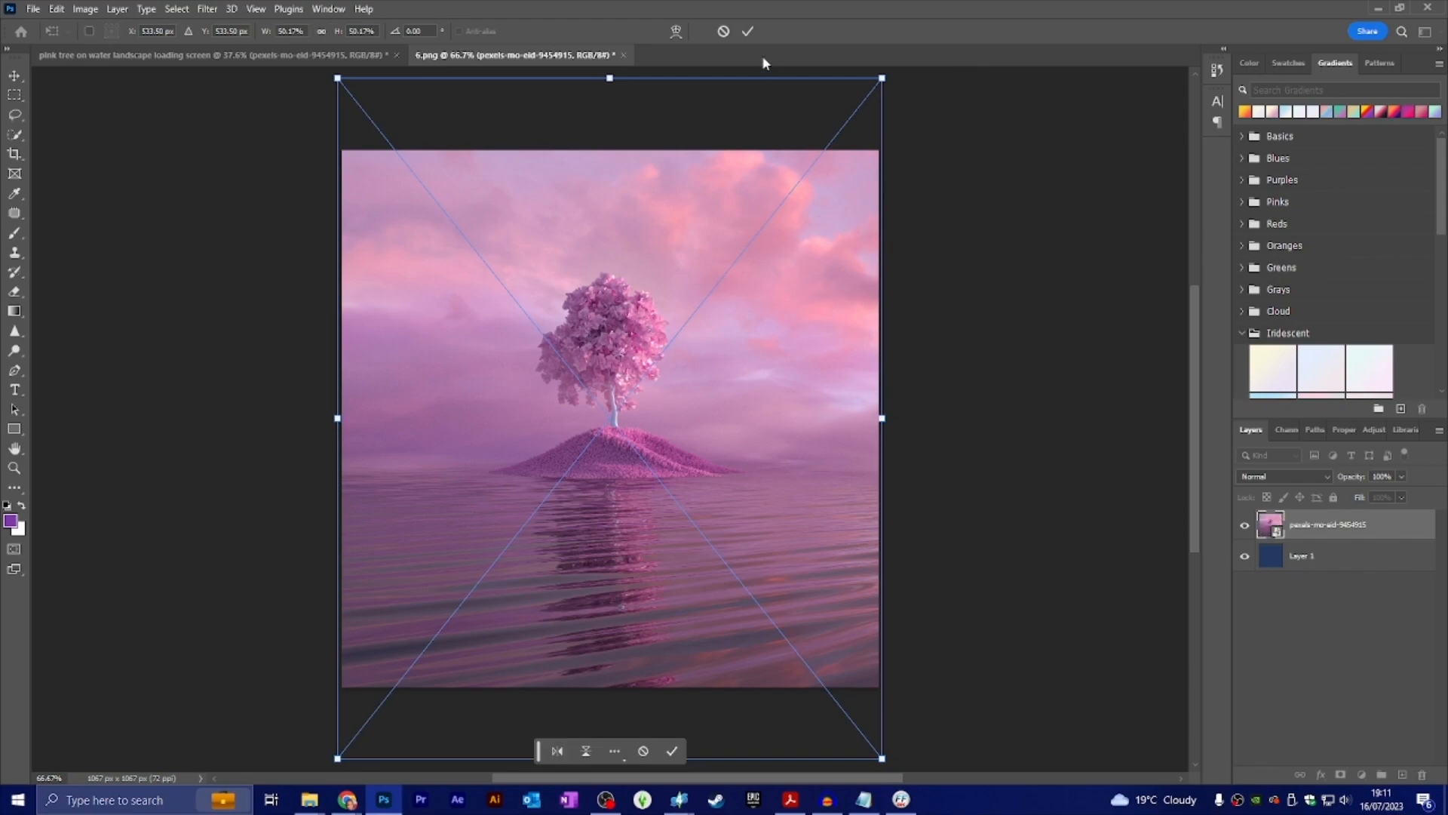
pyautogui.click(747, 31)
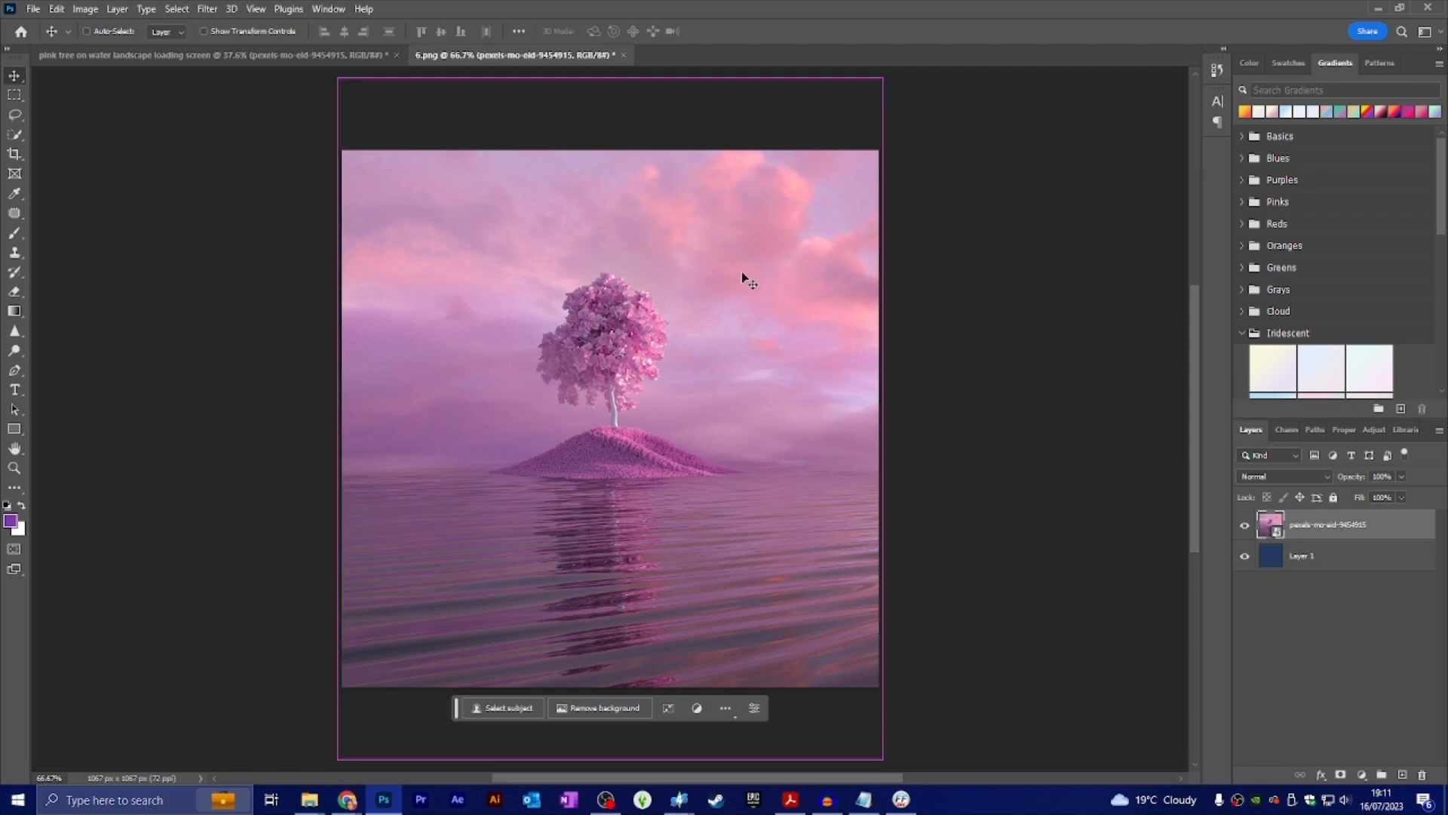
# Step: Try stretching the photo to about 101% width, then shrink it to about 30.46% width and 36.96% height
pyautogui.hotkey('ctrl', 't')
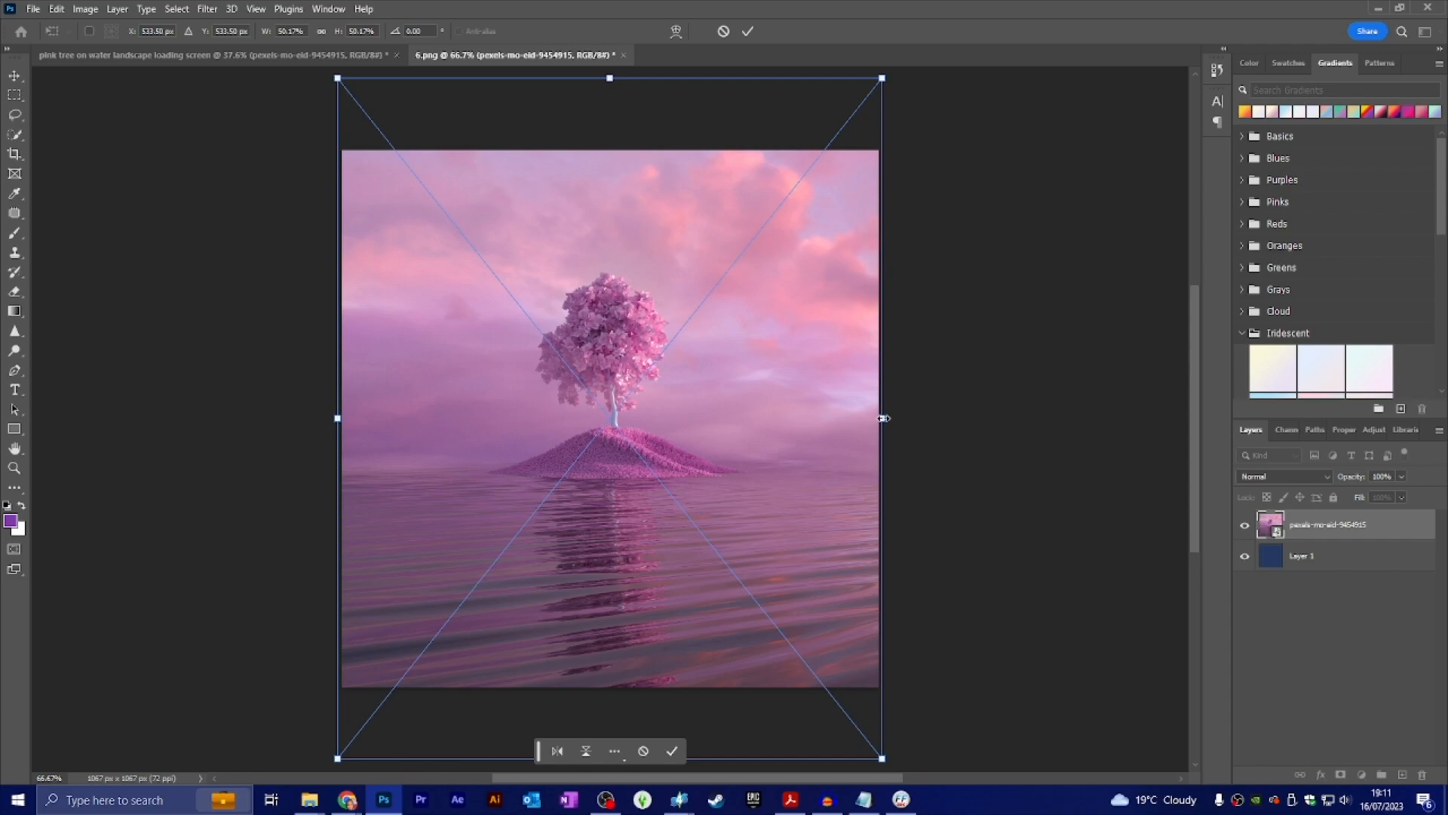
pyautogui.moveTo(882, 419); pyautogui.dragTo(1162, 390)
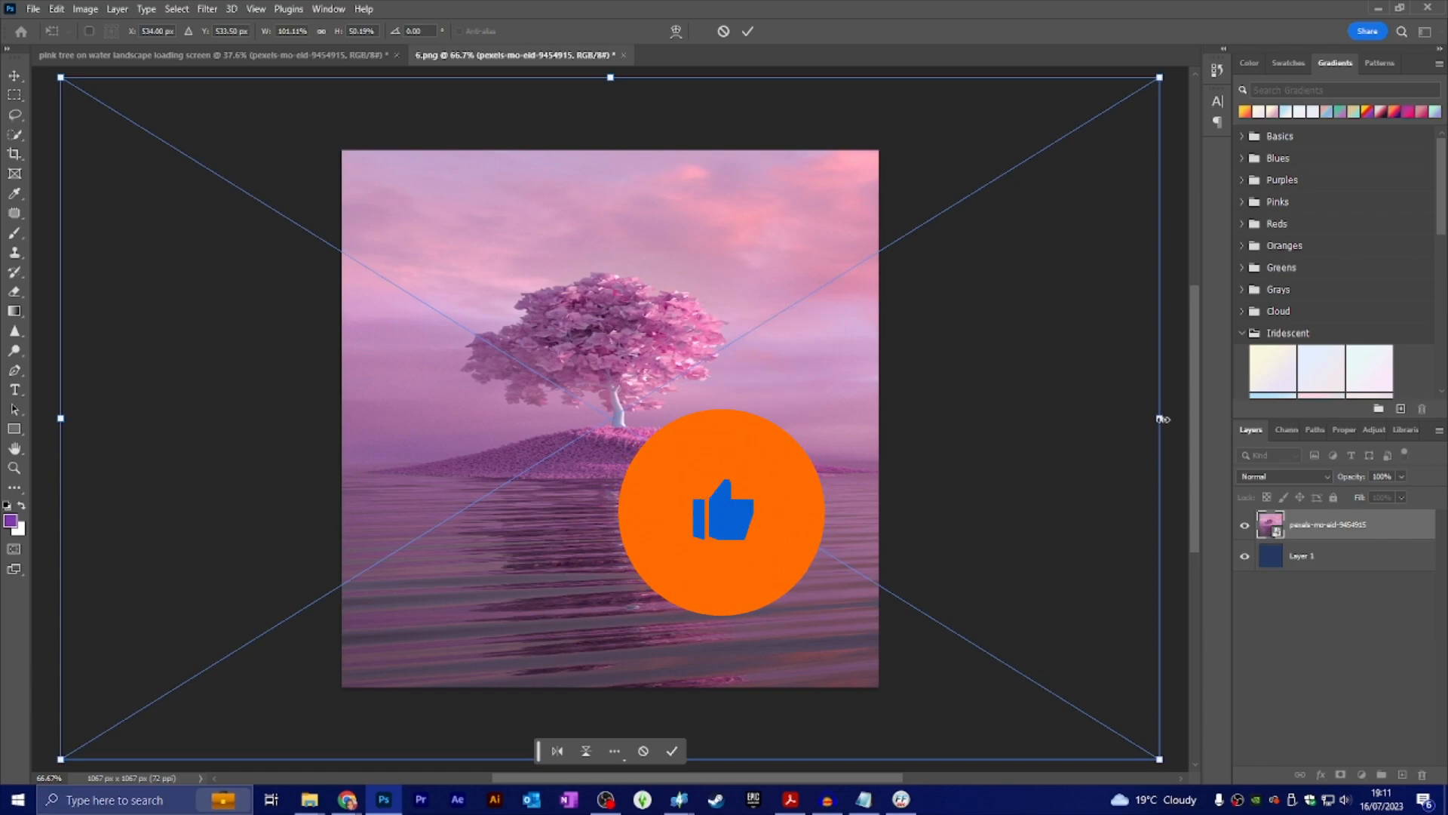
pyautogui.moveTo(1165, 397); pyautogui.dragTo(789, 311)
pyautogui.moveTo(610, 78); pyautogui.dragTo(601, 166)
pyautogui.moveTo(425, 417); pyautogui.dragTo(444, 418)
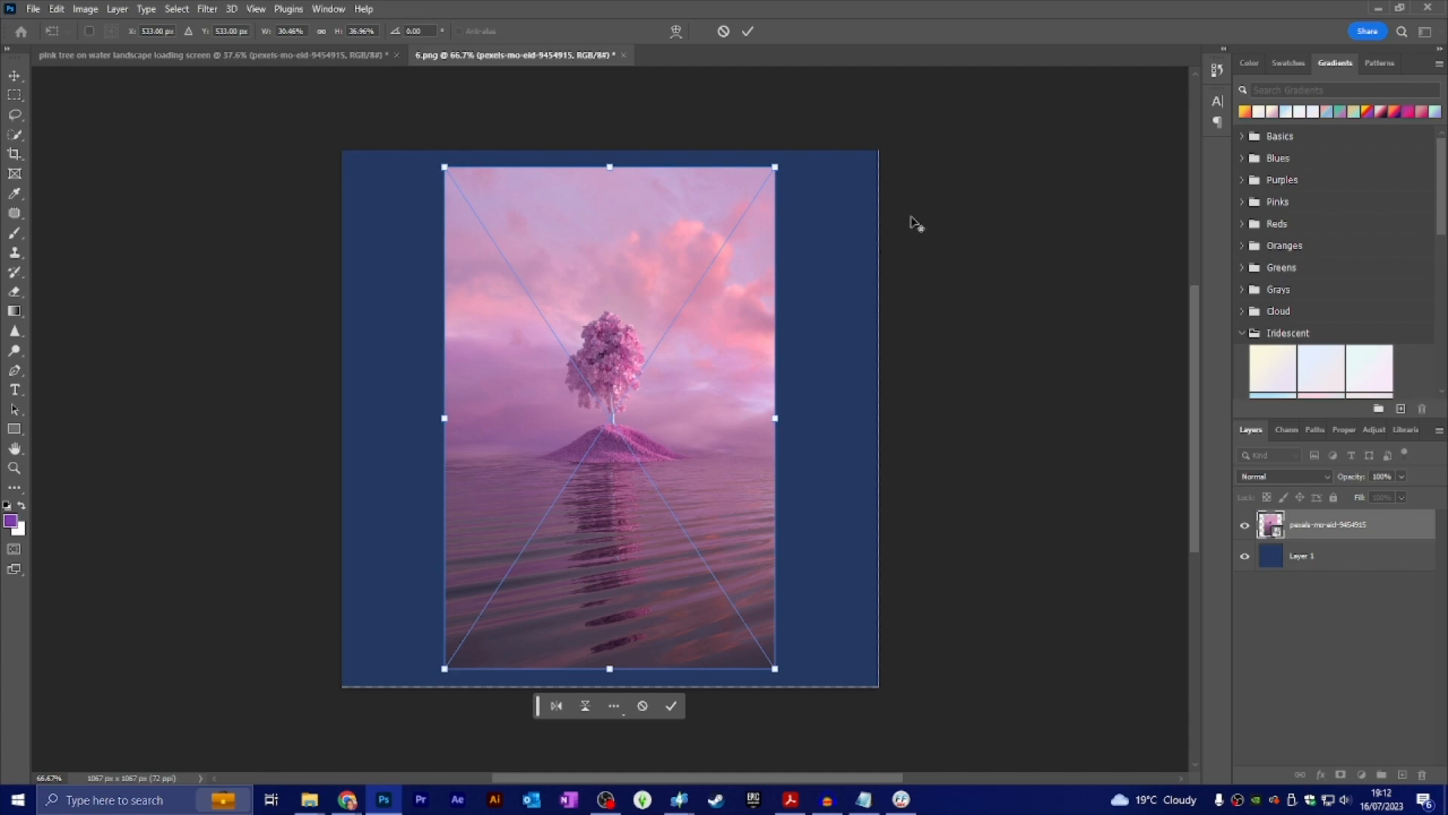
# Step: Resize the photo to about 49.35% width and 70.93% height to fill the square canvas, and close 6.png without saving
pyautogui.scroll(-1, 804, 377)
pyautogui.scroll(-2, 804, 377)
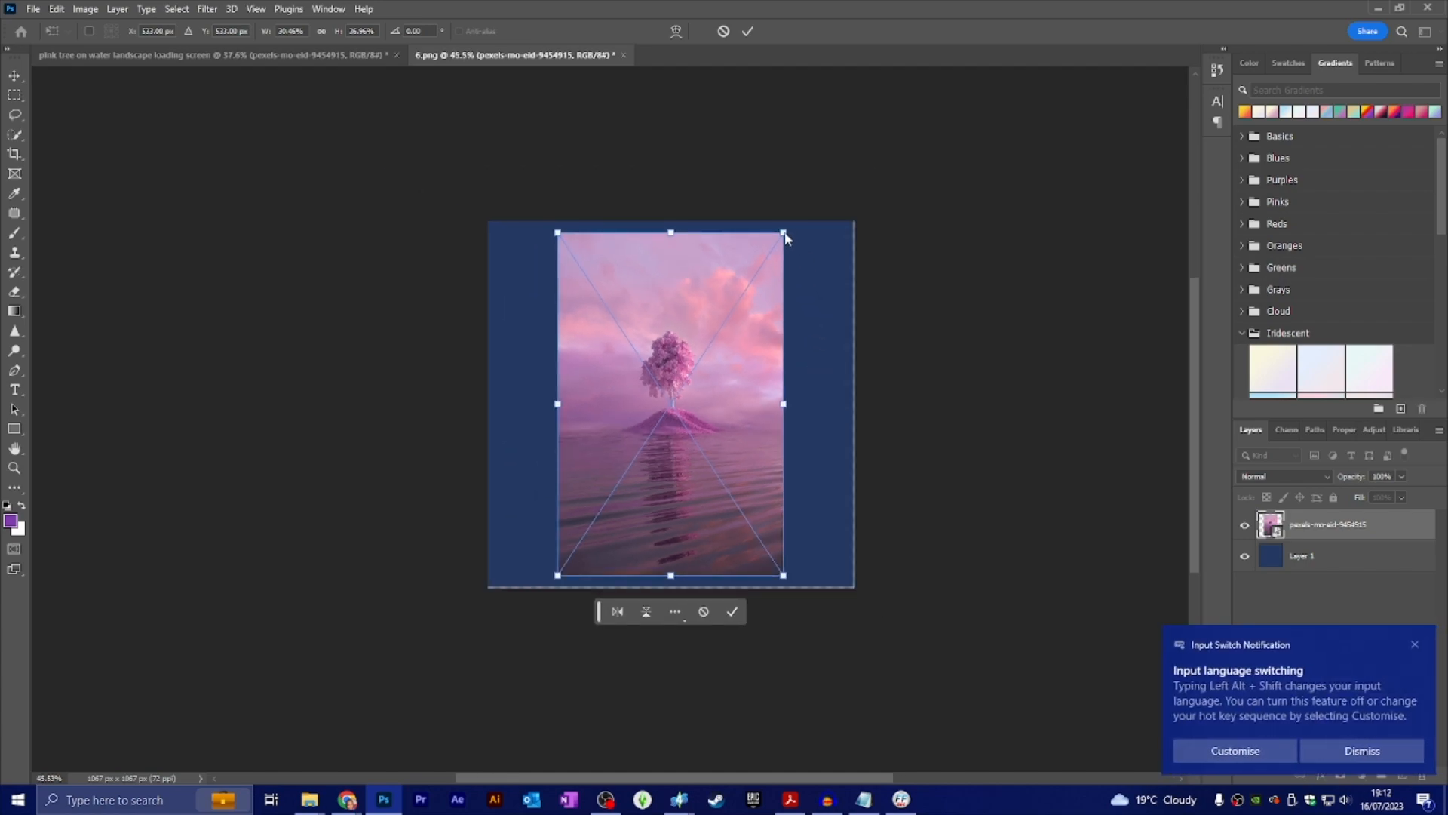
pyautogui.moveTo(784, 232); pyautogui.dragTo(939, 105)
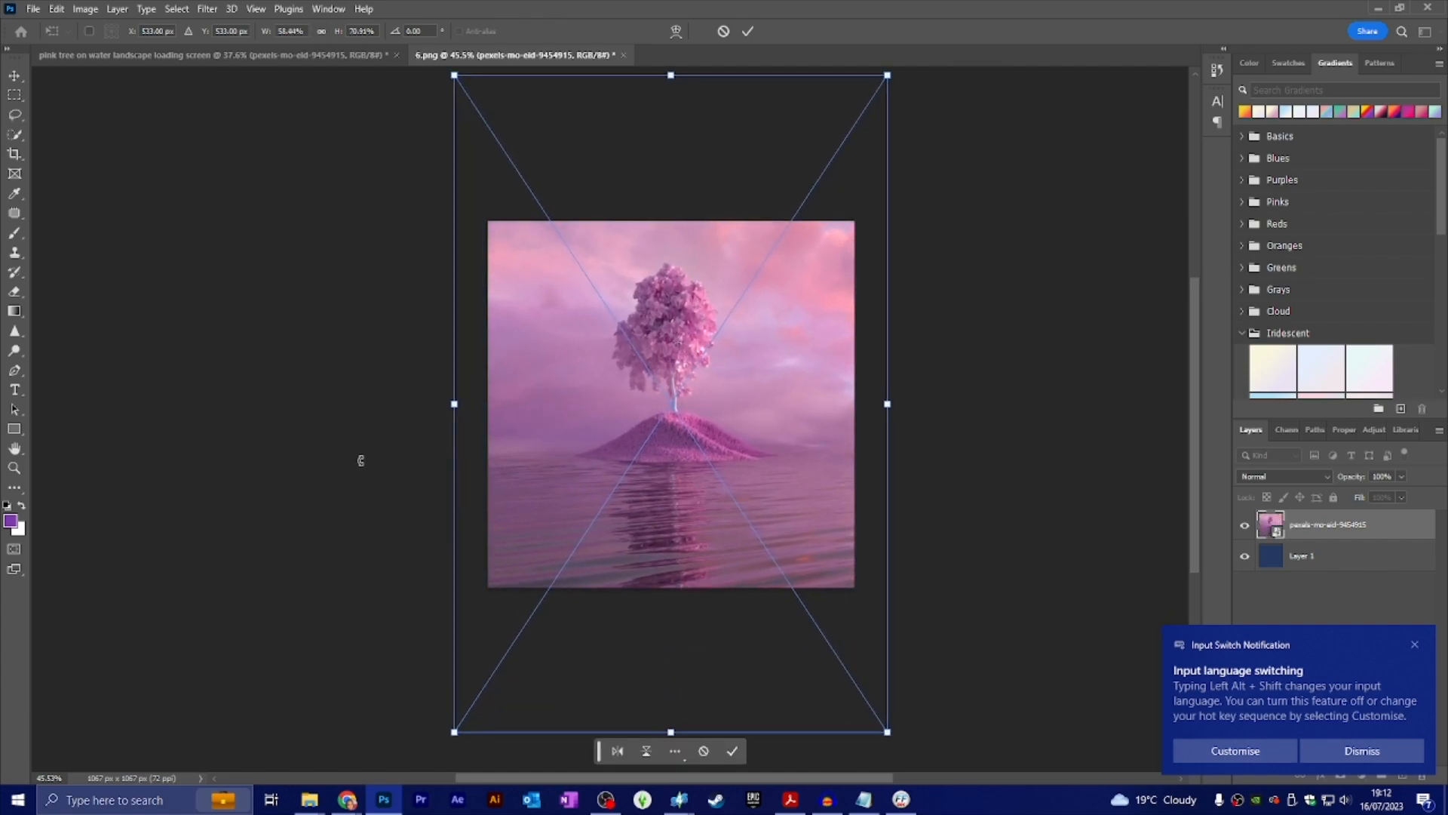
pyautogui.moveTo(455, 404); pyautogui.dragTo(488, 405)
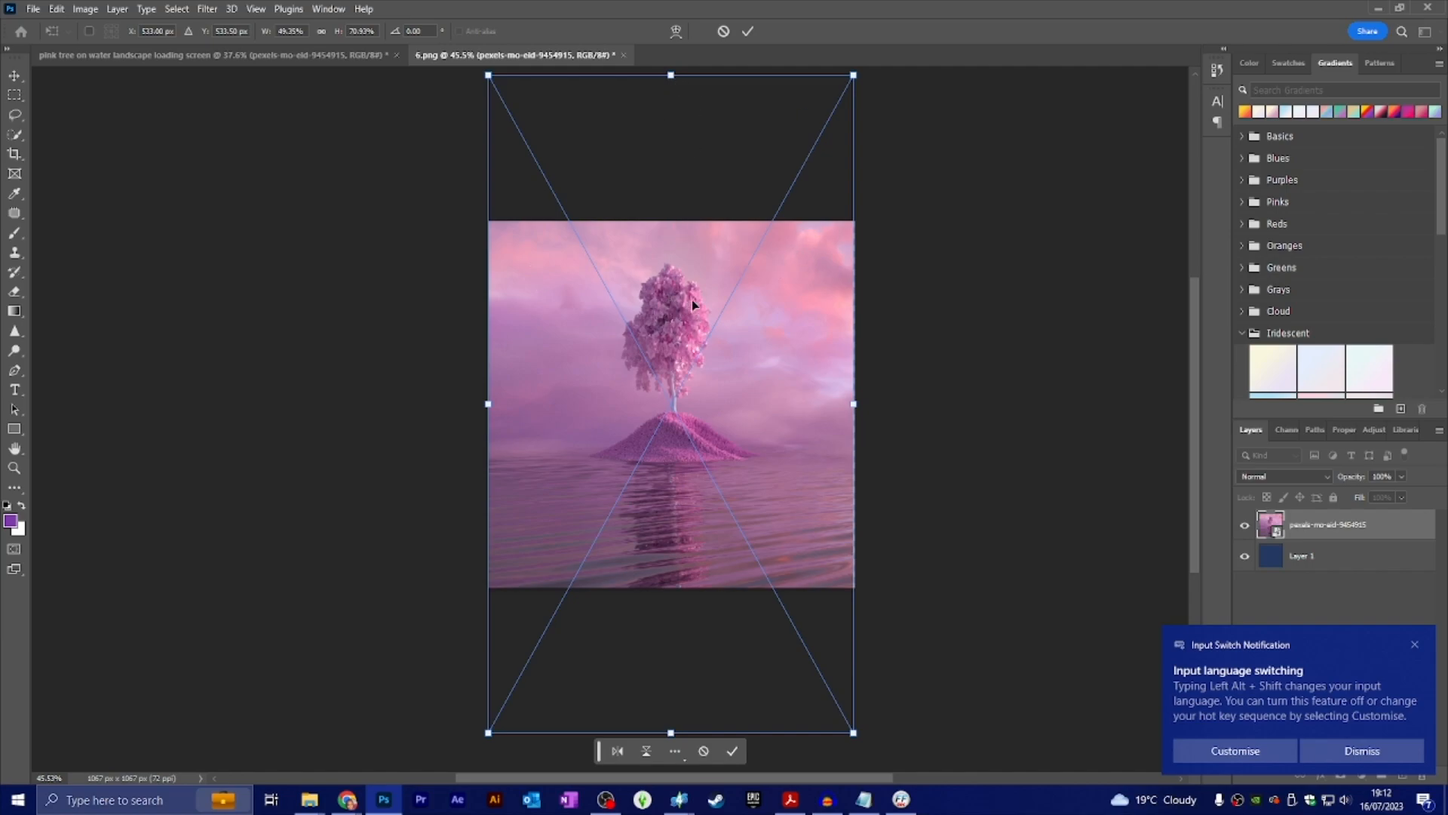
pyautogui.click(732, 751)
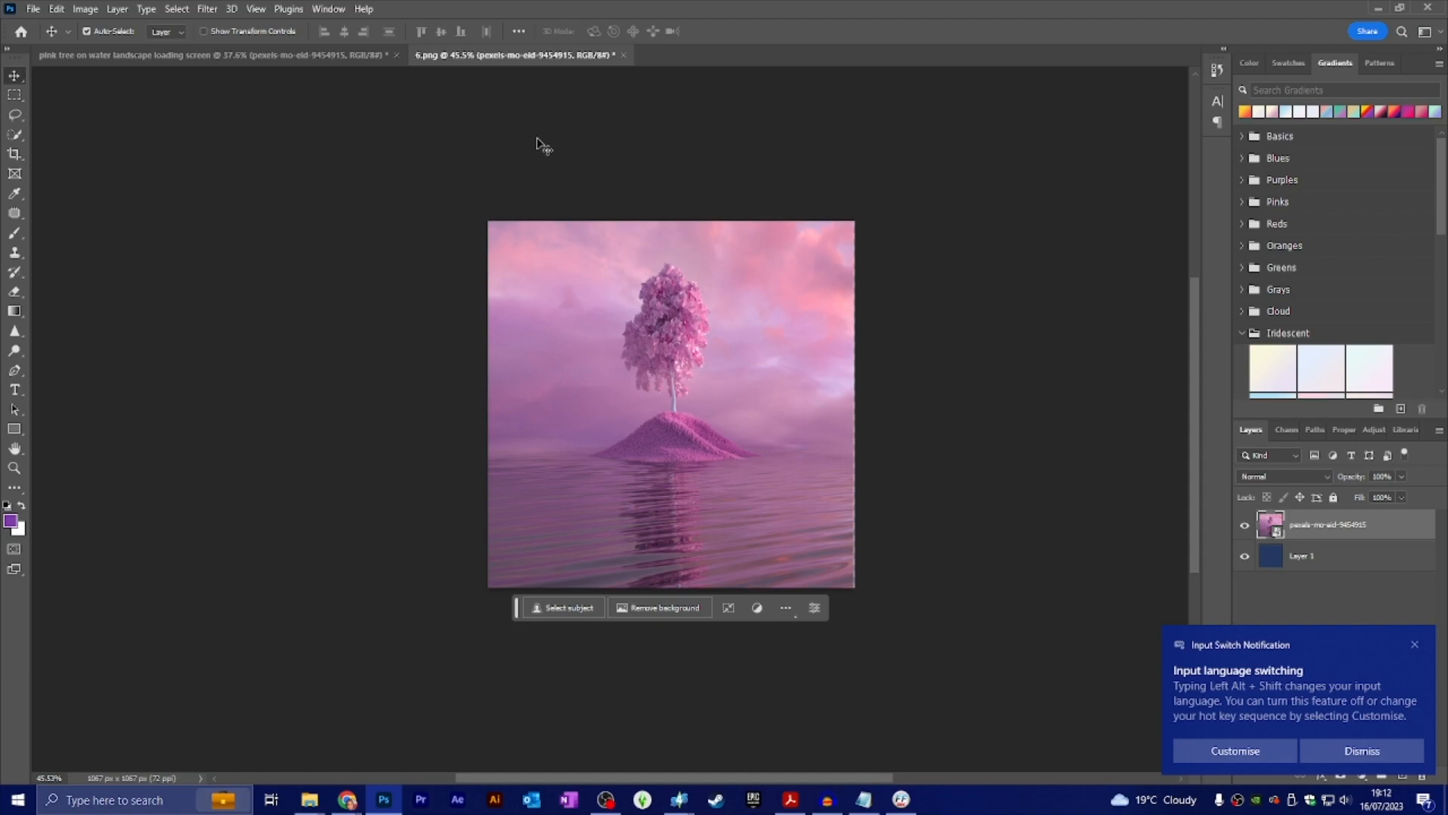
pyautogui.click(623, 55)
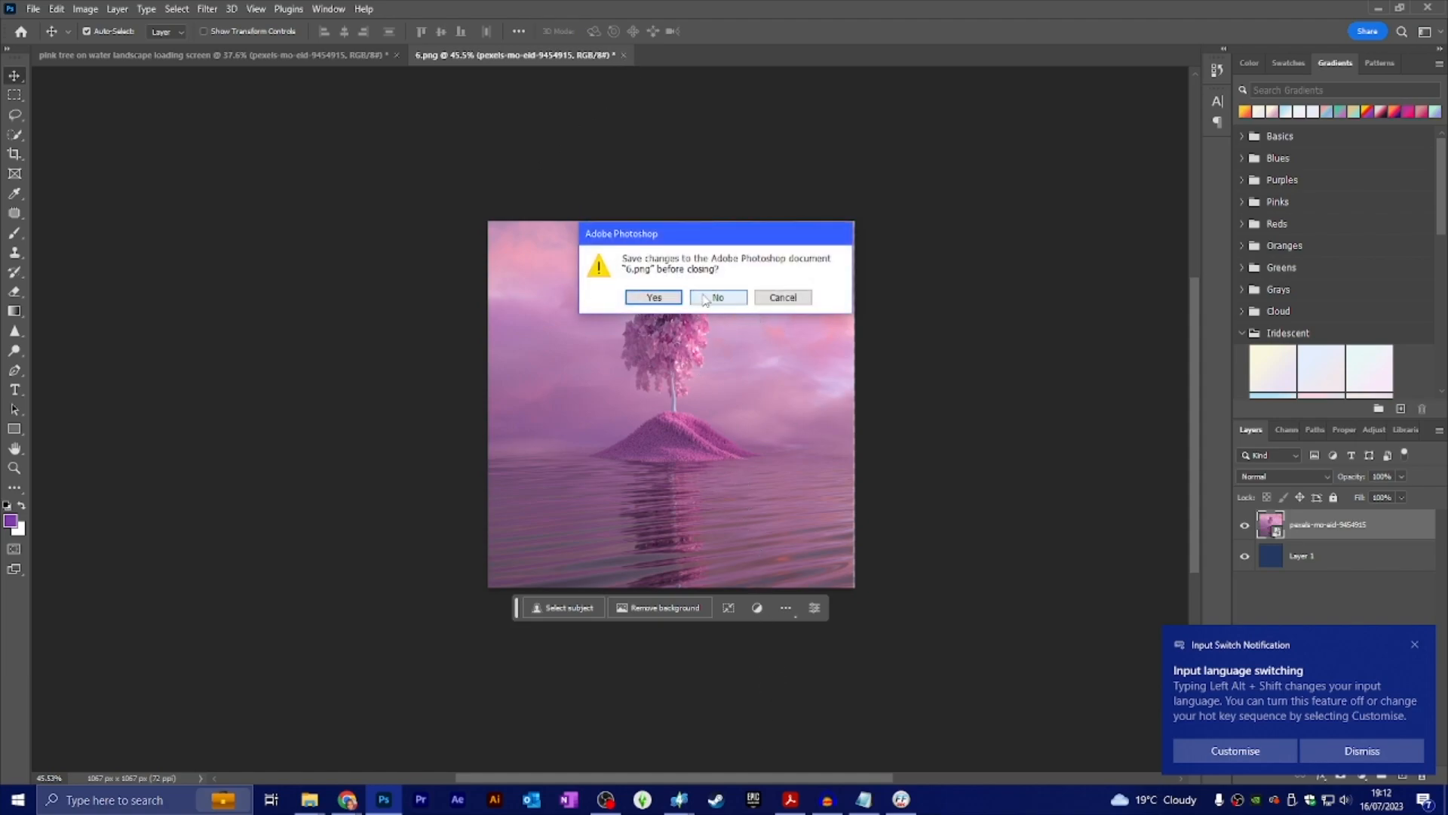
pyautogui.click(717, 298)
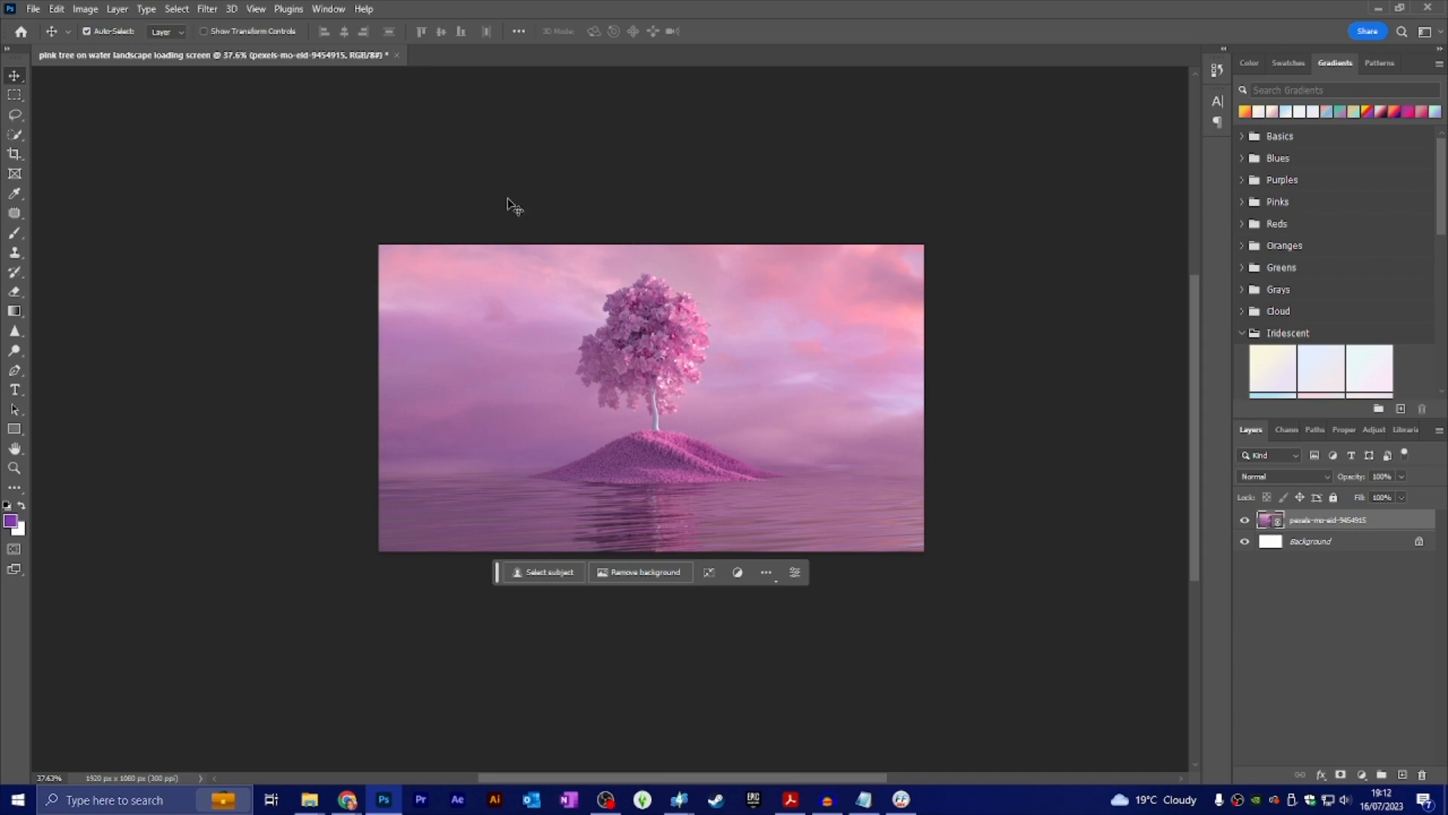
# Step: Resize the pink tree document's image to 1071 x 1071 pixels without keeping its proportions
pyautogui.click(83, 11)
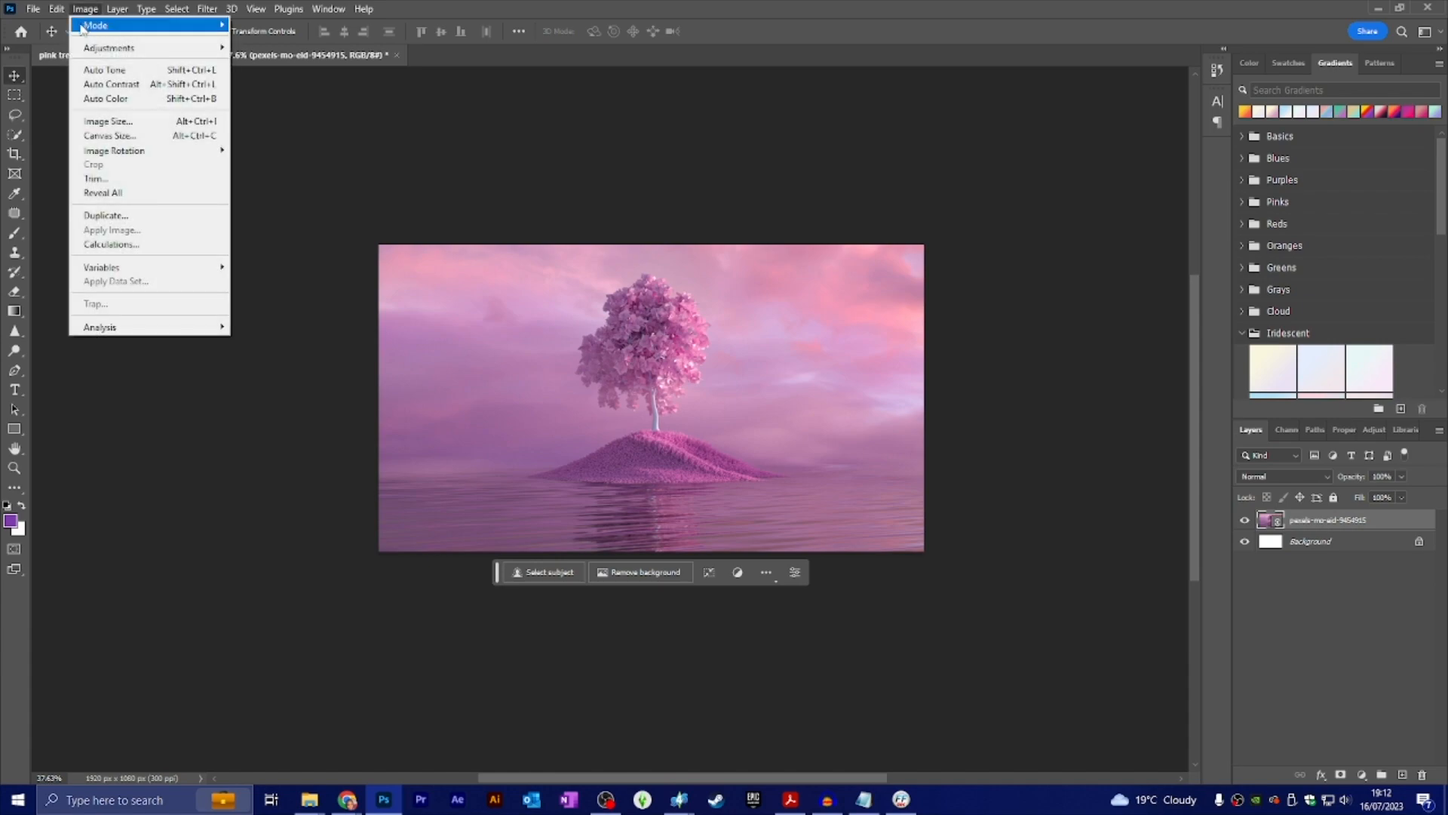
pyautogui.click(107, 123)
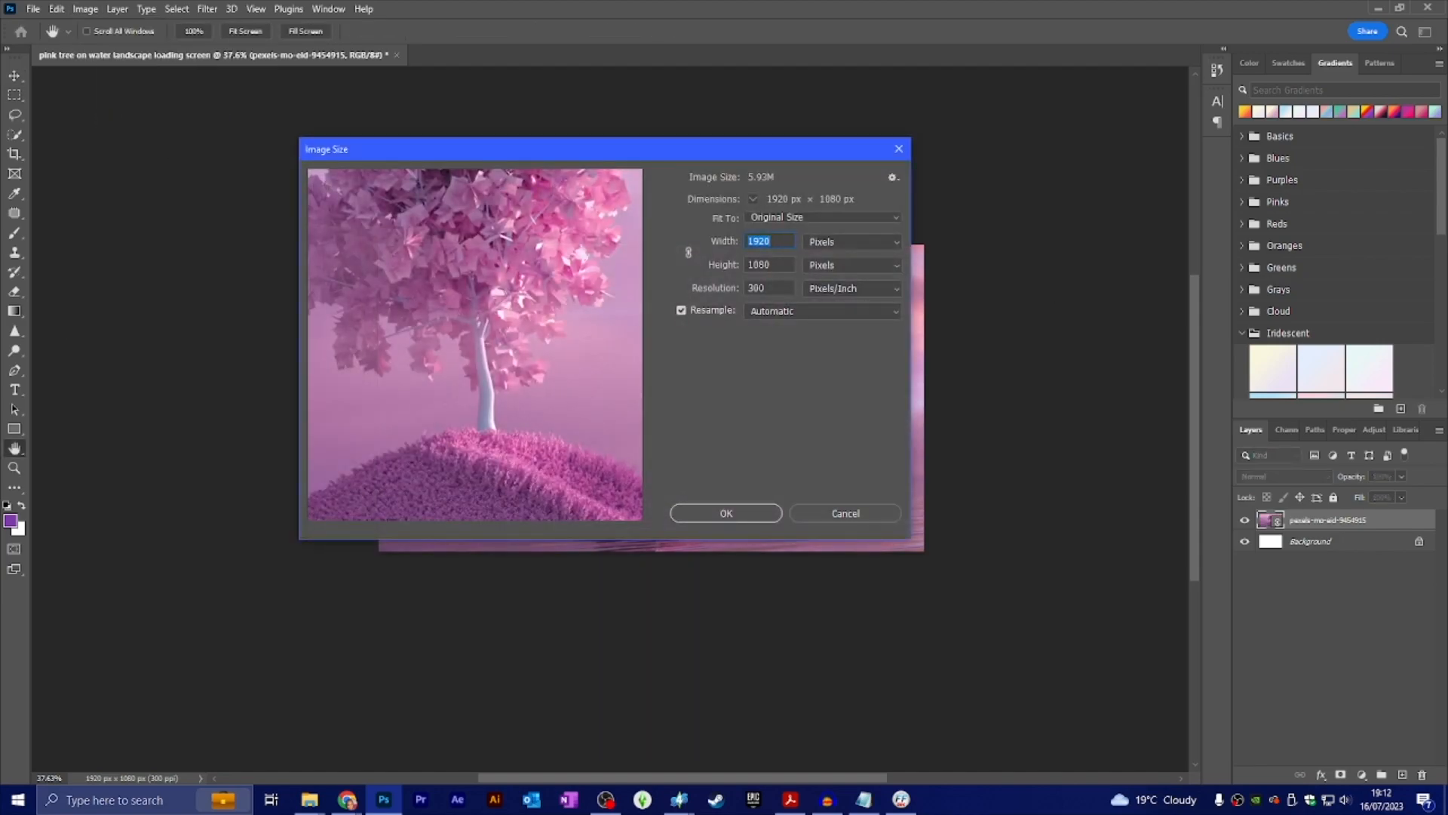
pyautogui.hotkey('alt', 'Tab')
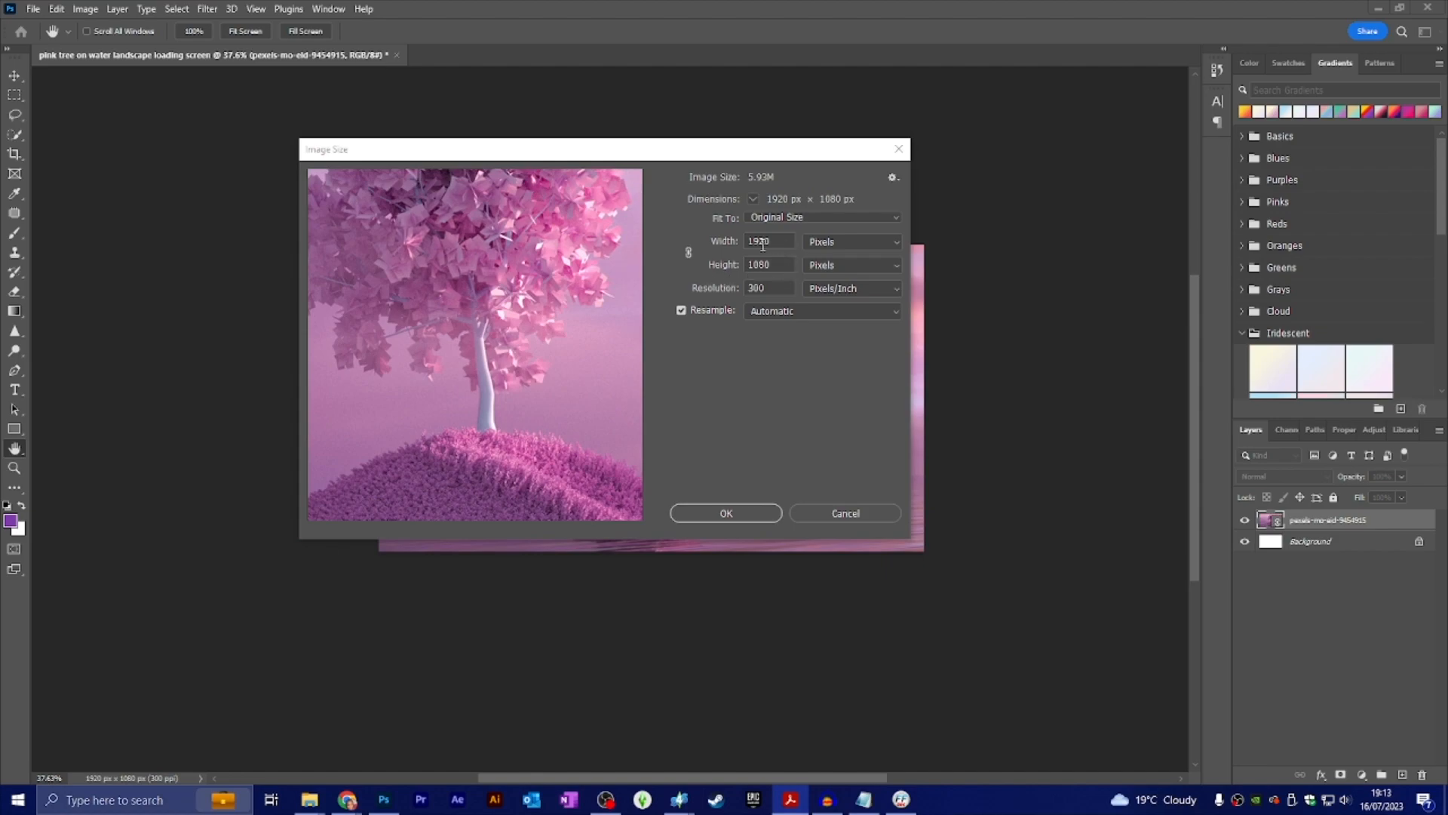
pyautogui.click(692, 153)
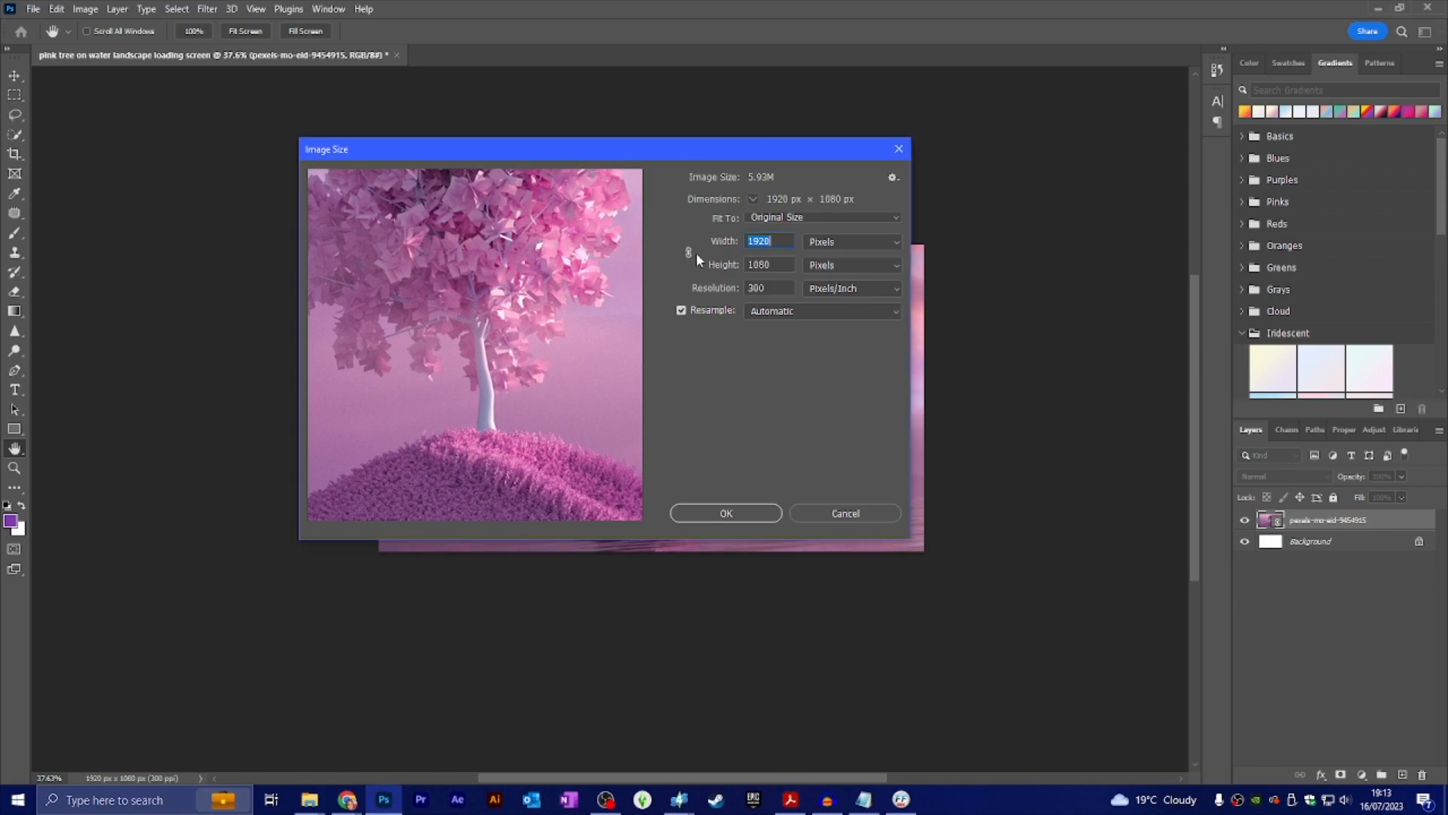
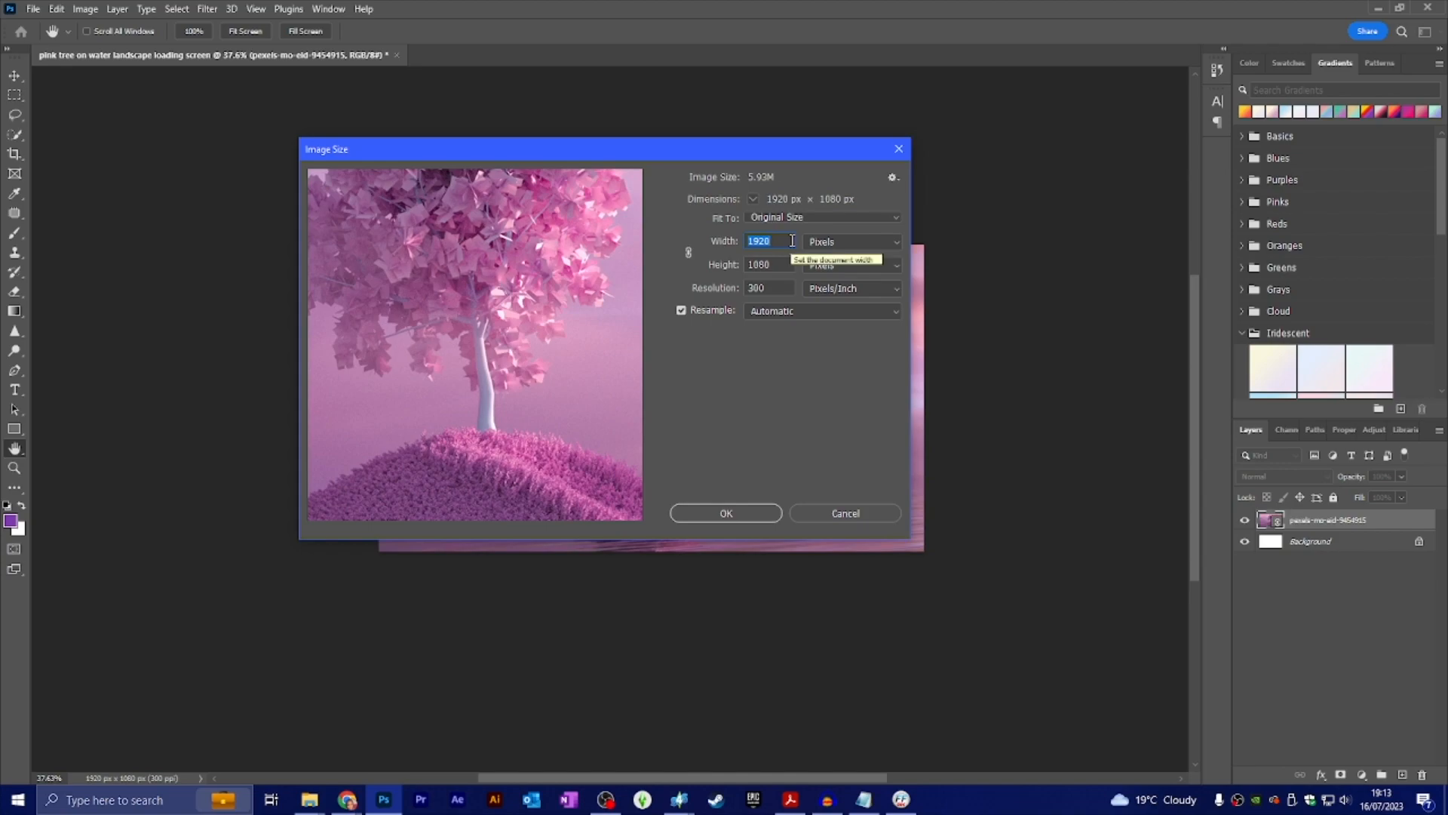
pyautogui.write('1071')
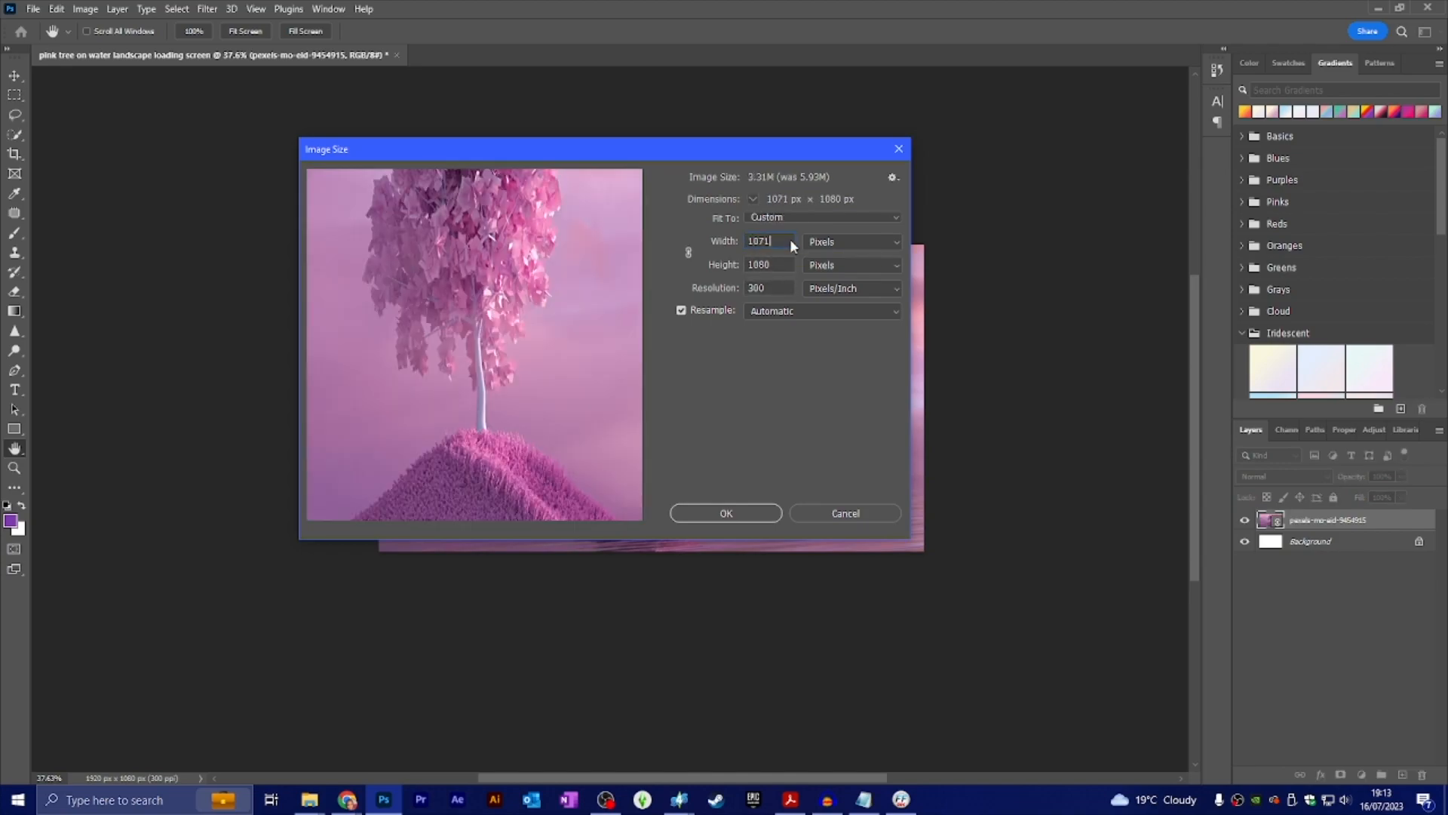
pyautogui.click(791, 265)
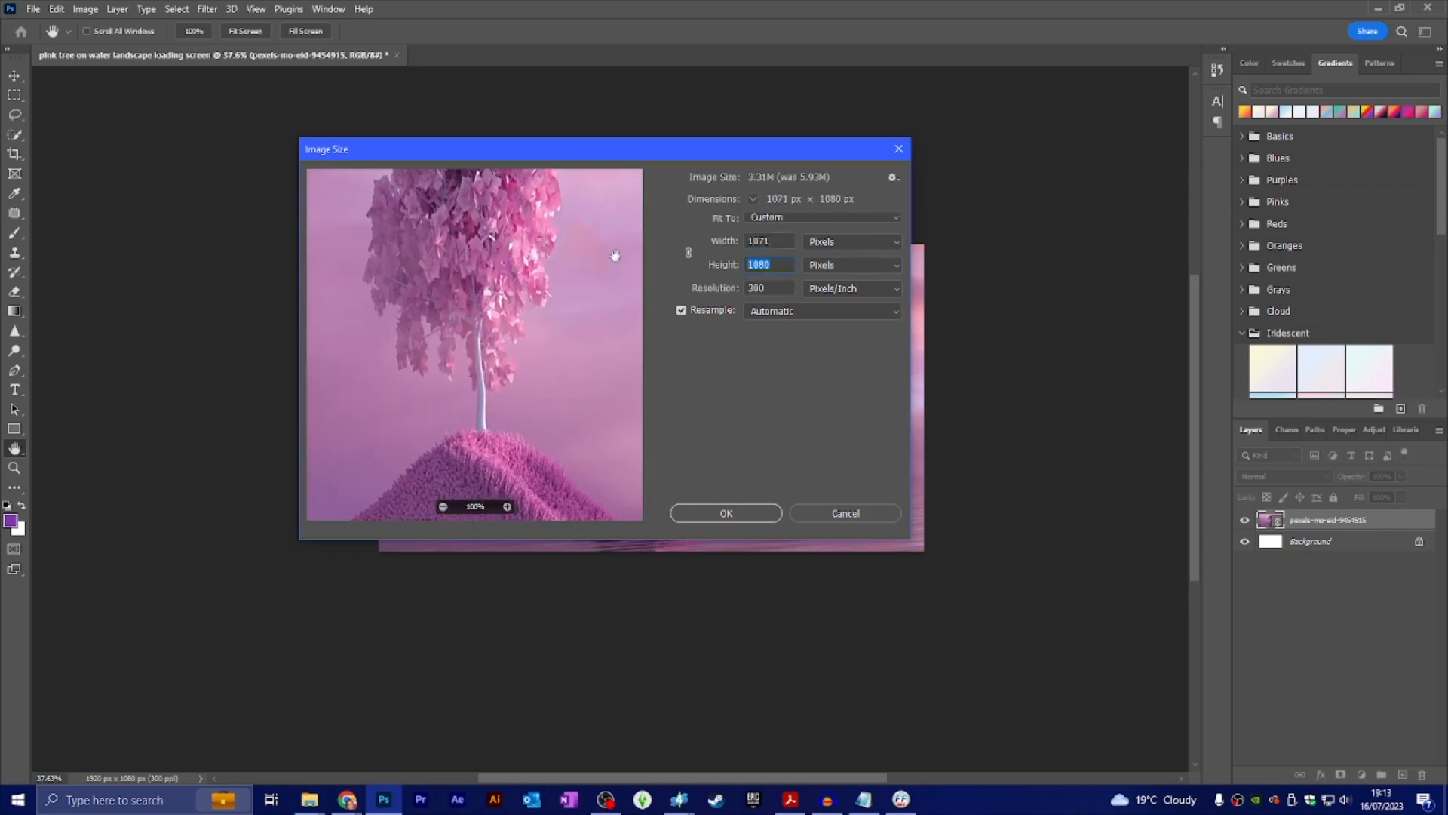
pyautogui.write('1071')
pyautogui.hotkey('ctrl', 'a')
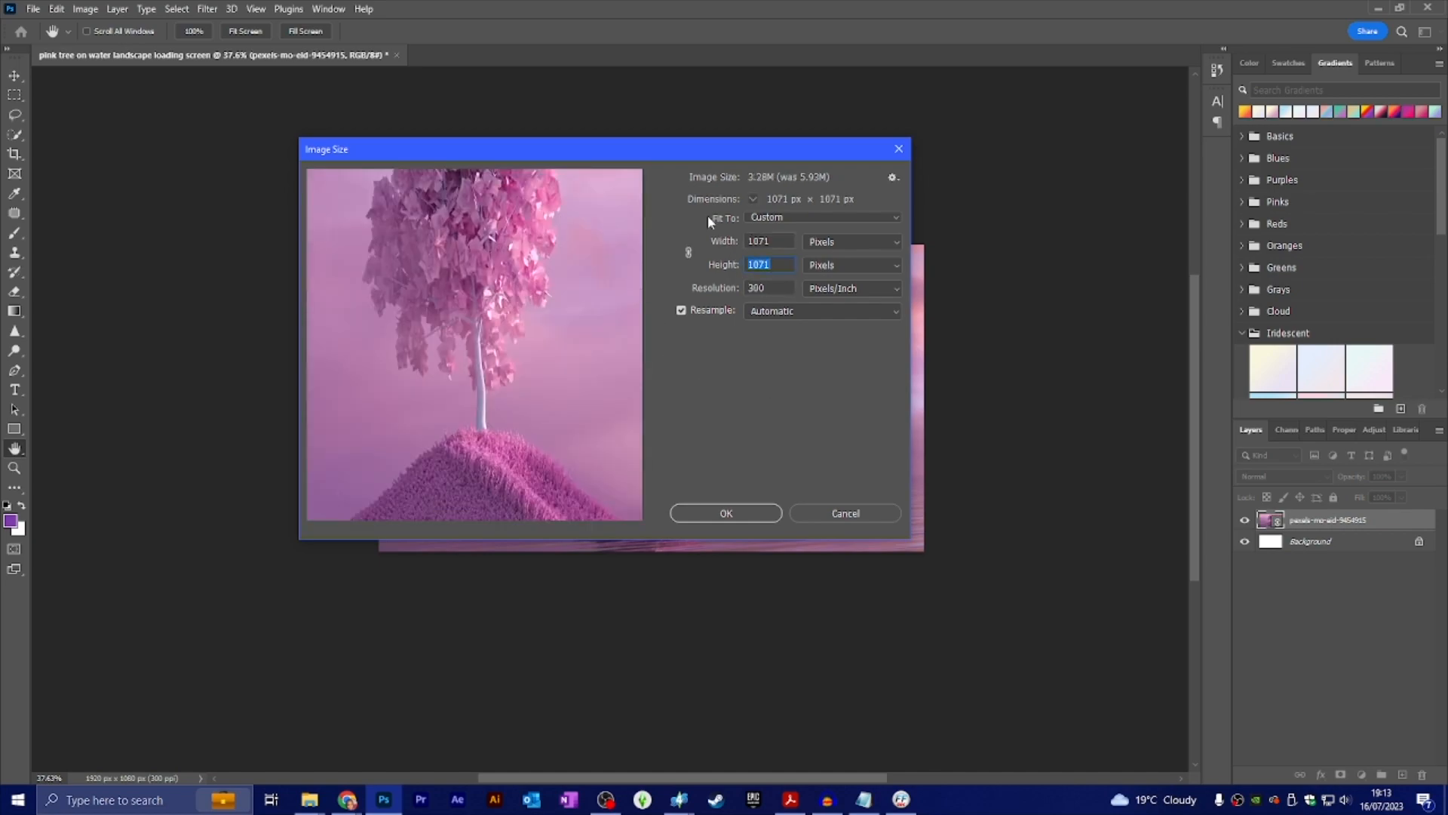
pyautogui.click(747, 519)
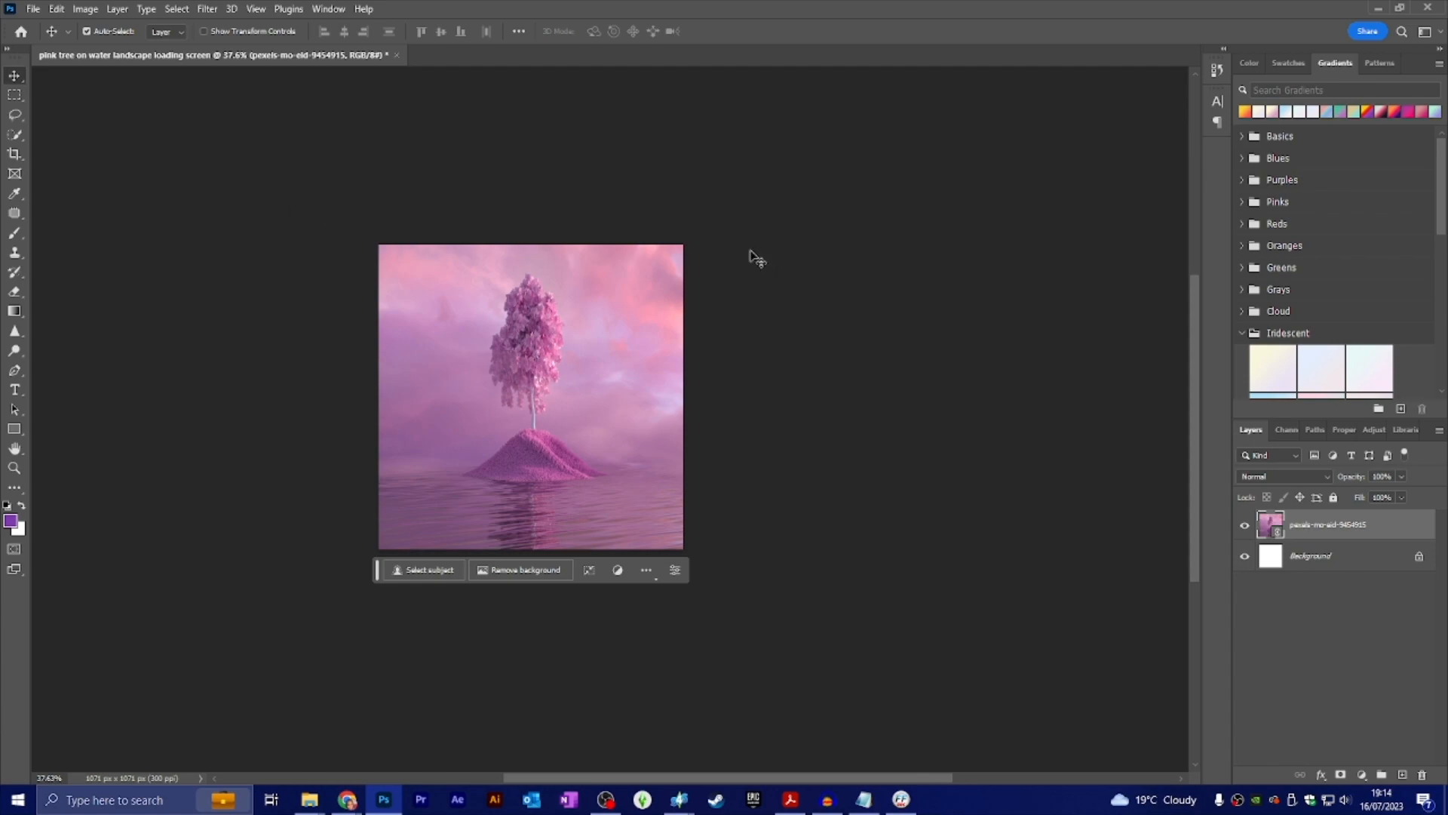
# Step: Switch to the Photopea copy of the pink tree document and resize its image to 1071 x 1071 pixels without keeping proportions
pyautogui.click(347, 804)
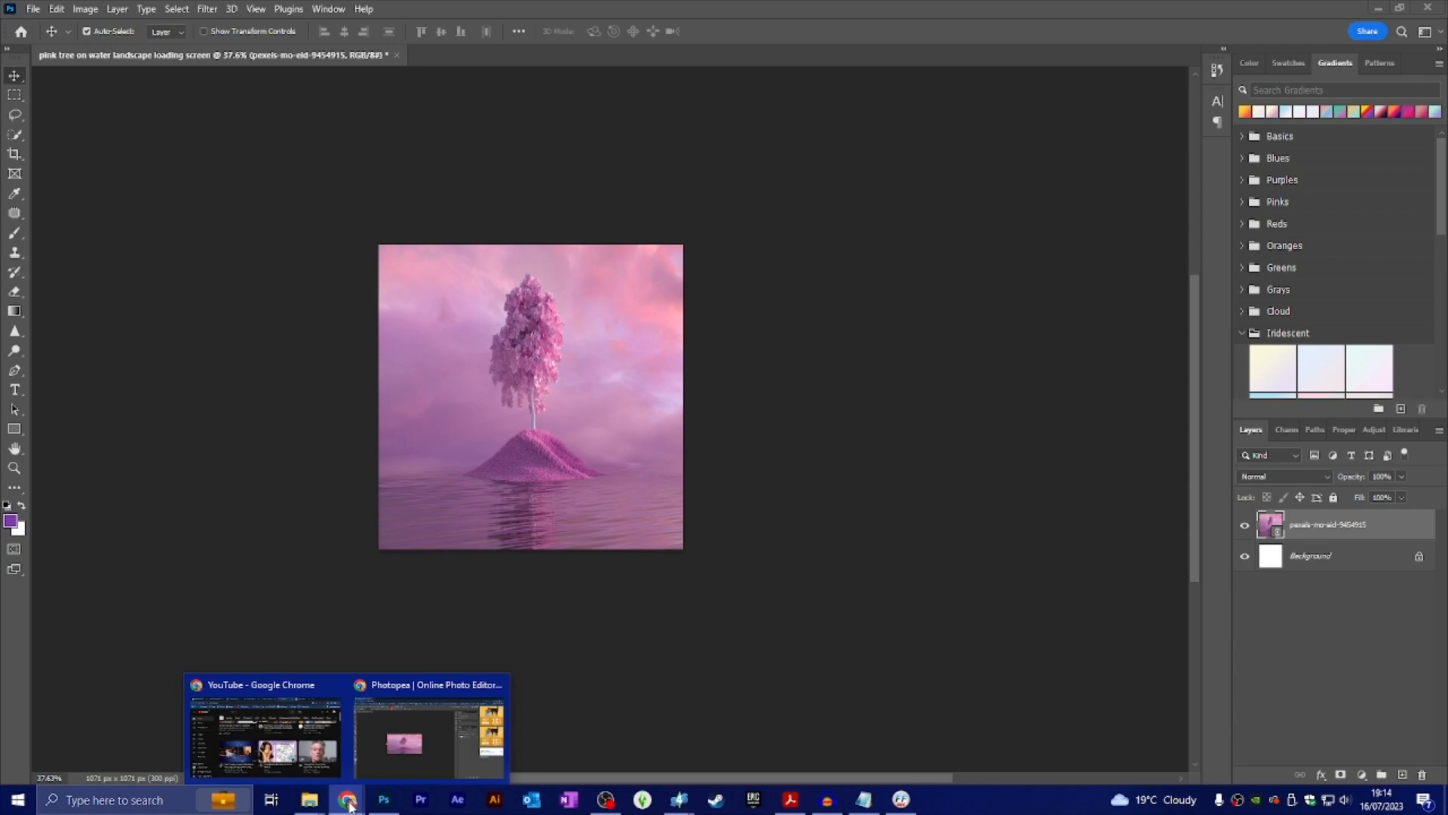
pyautogui.click(401, 701)
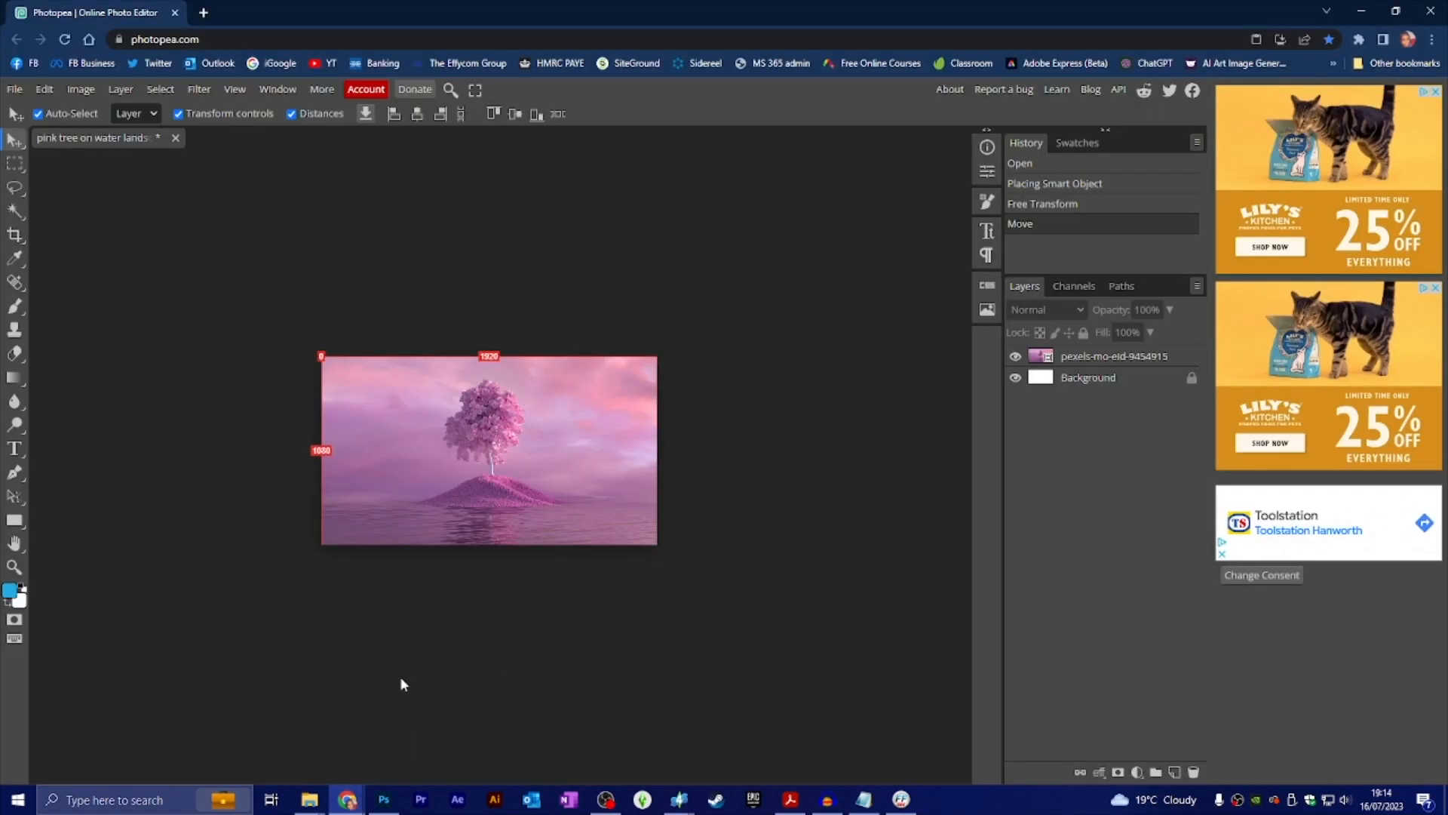
pyautogui.click(44, 89)
pyautogui.click(80, 89)
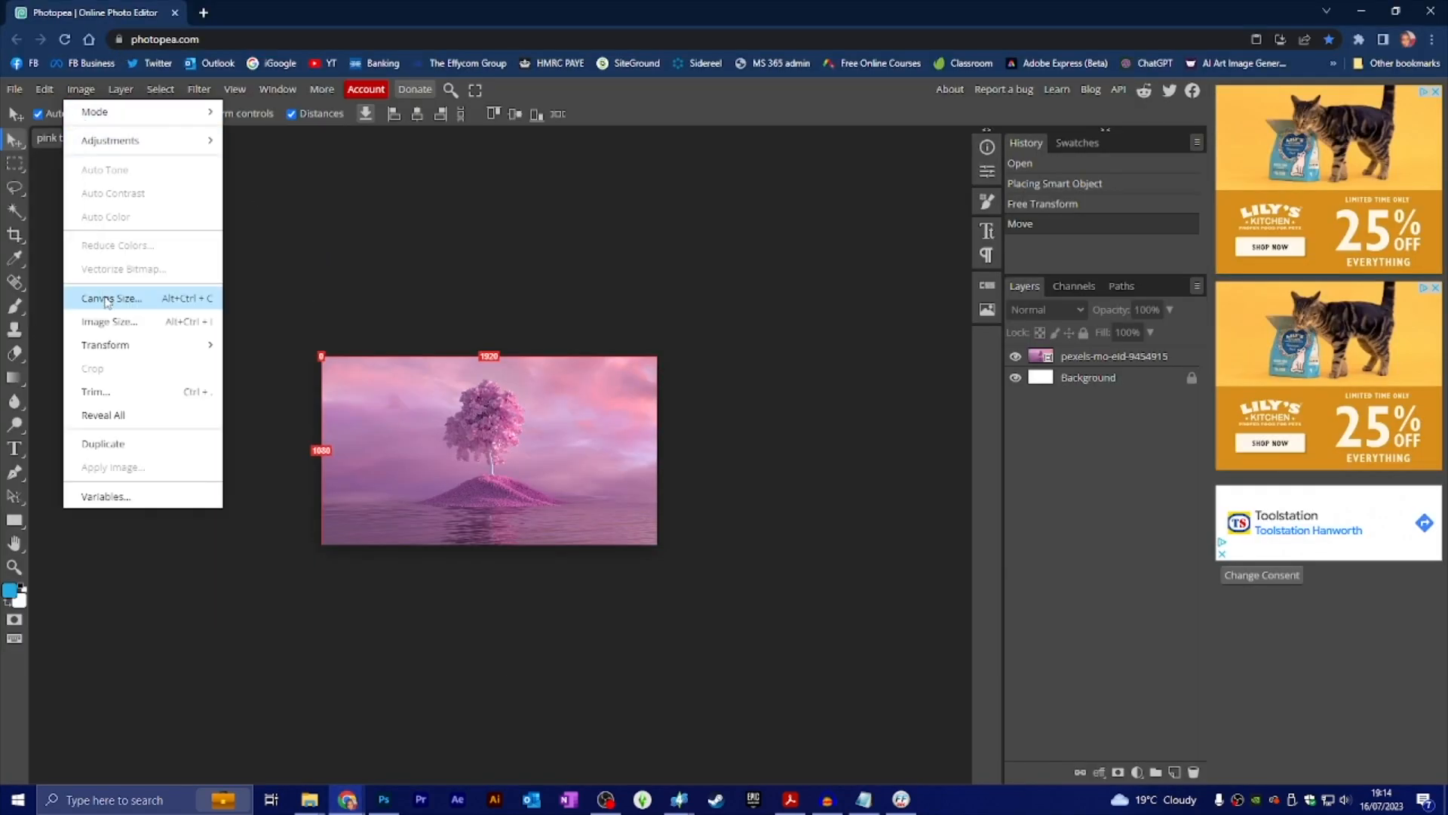
pyautogui.click(110, 322)
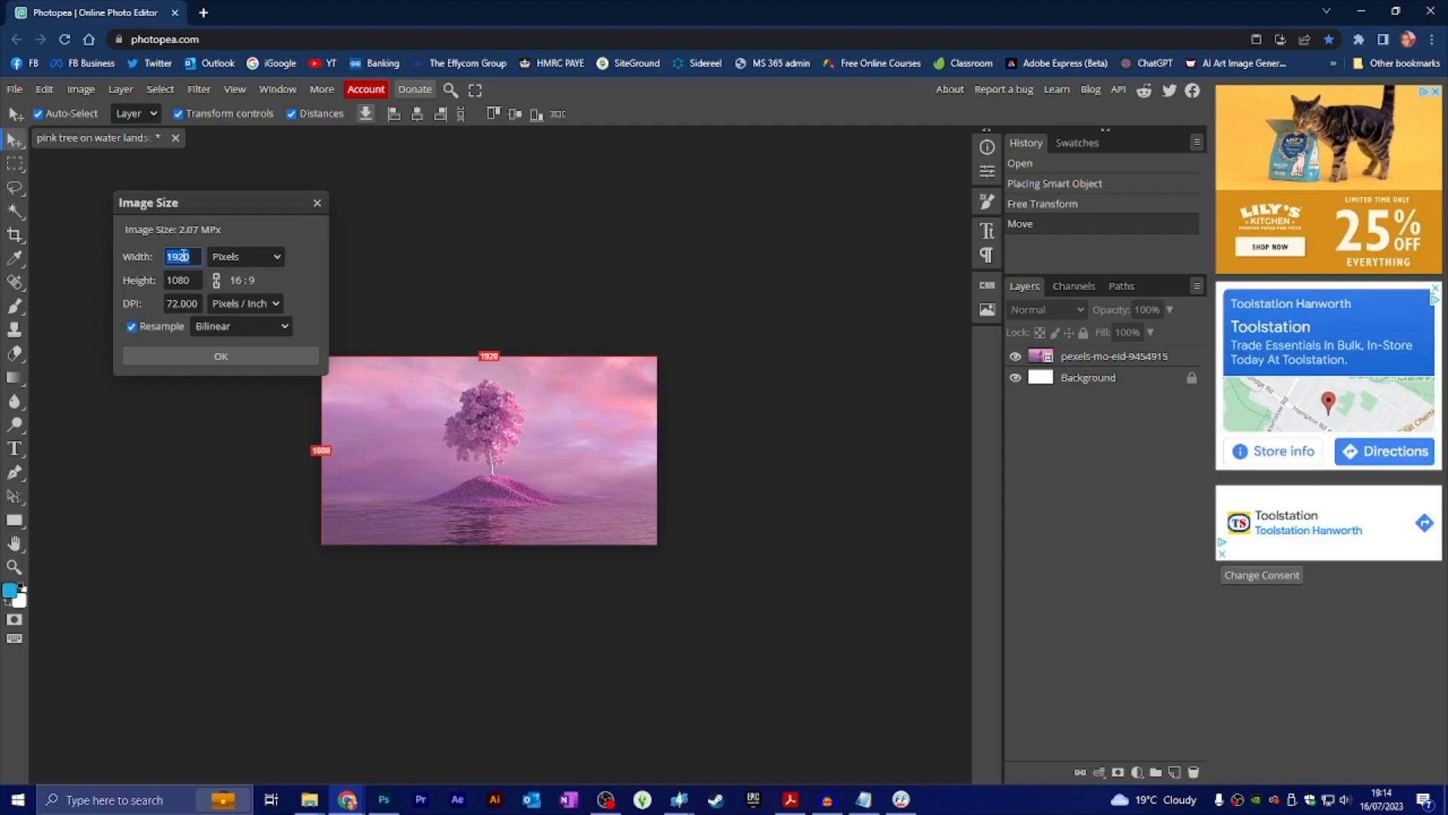
pyautogui.write('1071')
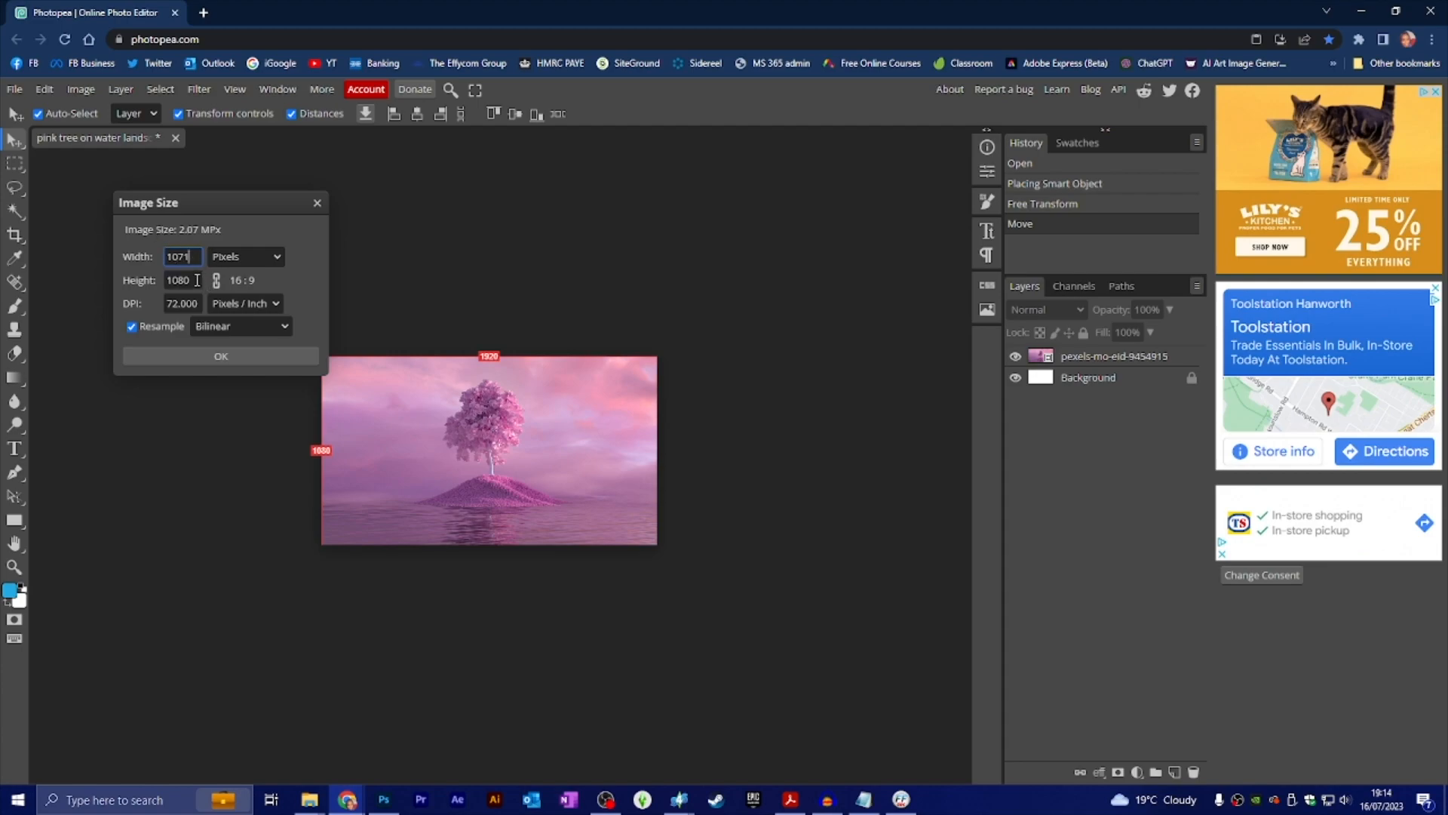
pyautogui.moveTo(197, 280); pyautogui.dragTo(173, 280)
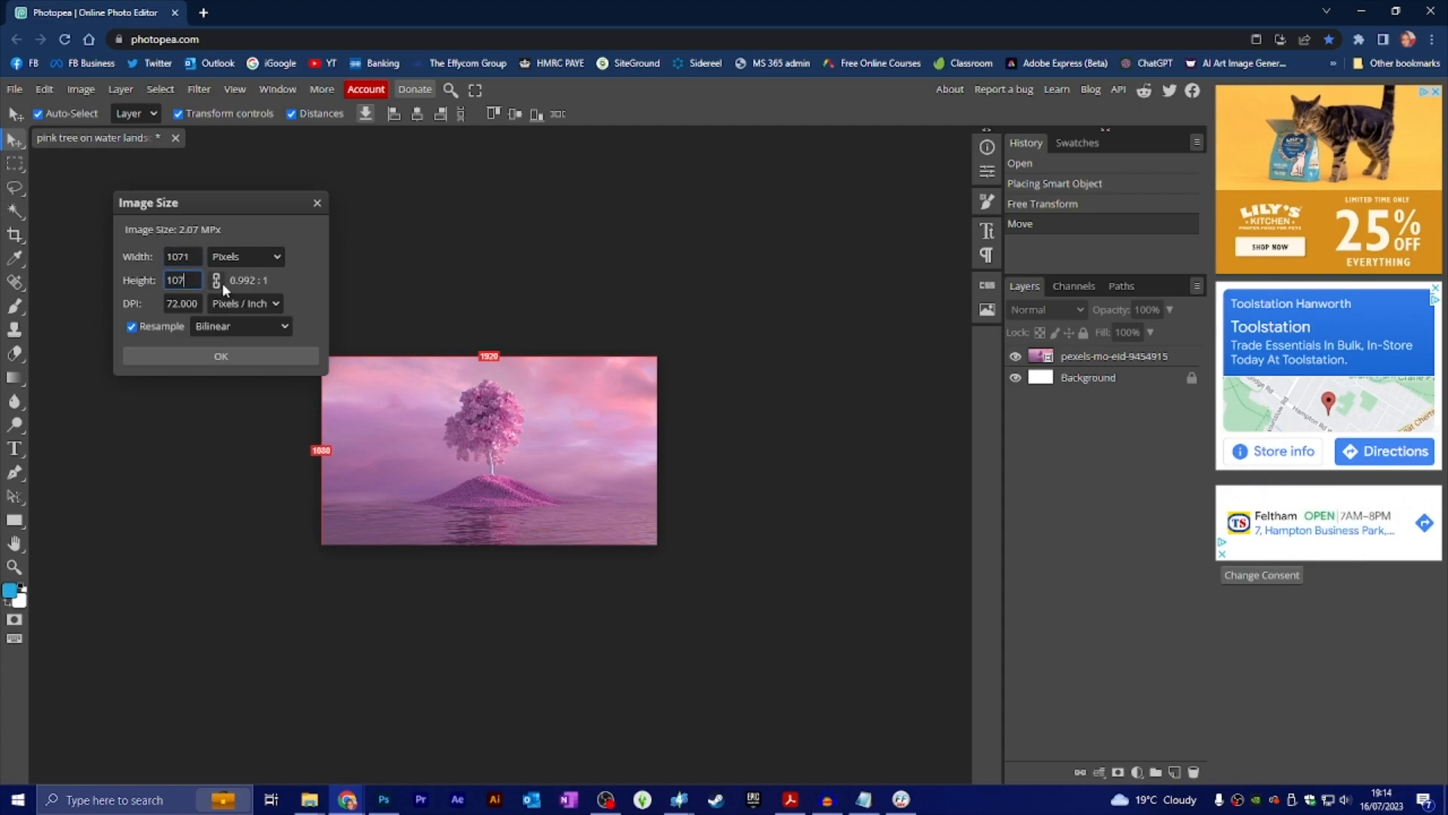
pyautogui.click(305, 275)
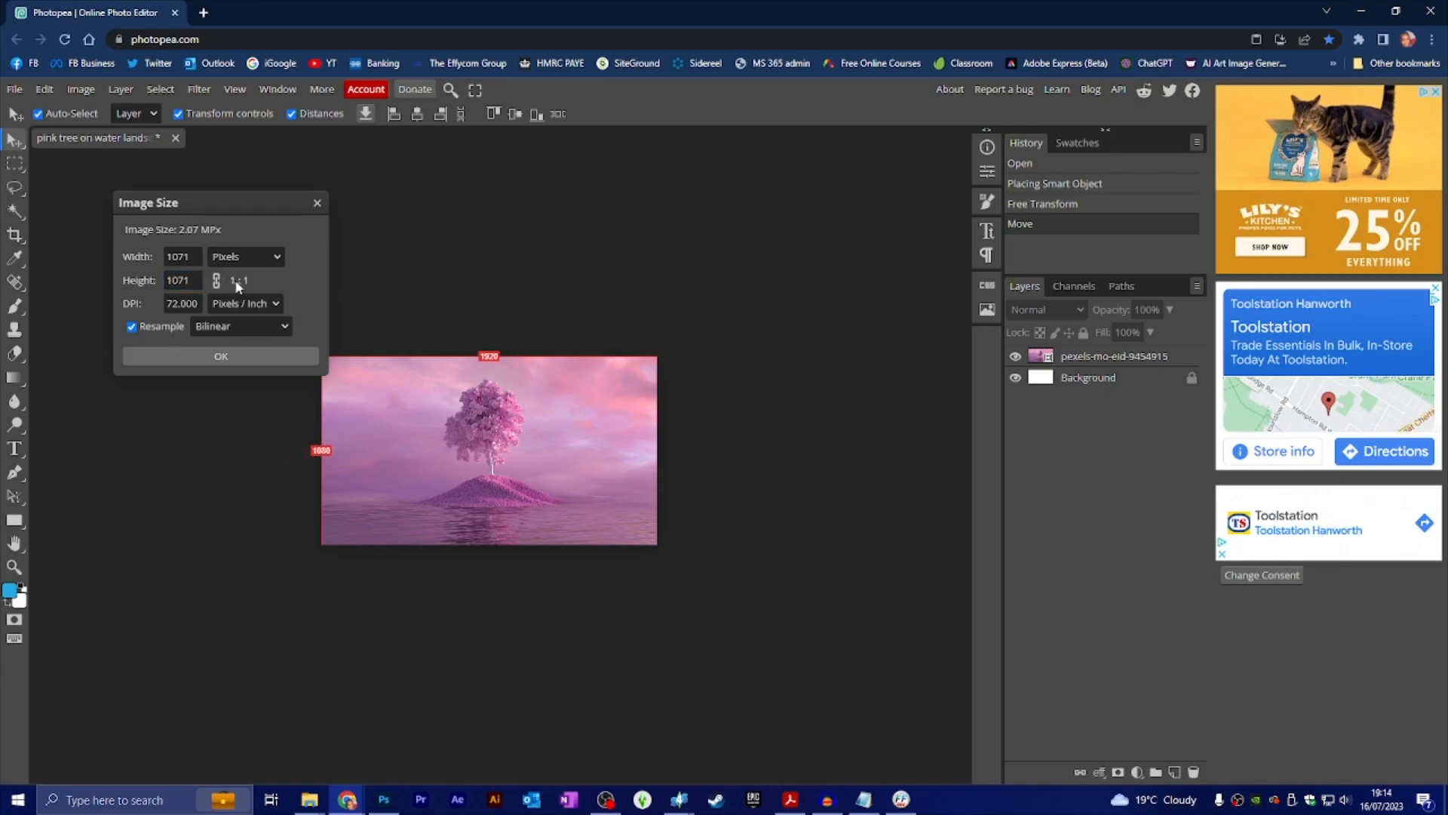
pyautogui.click(249, 355)
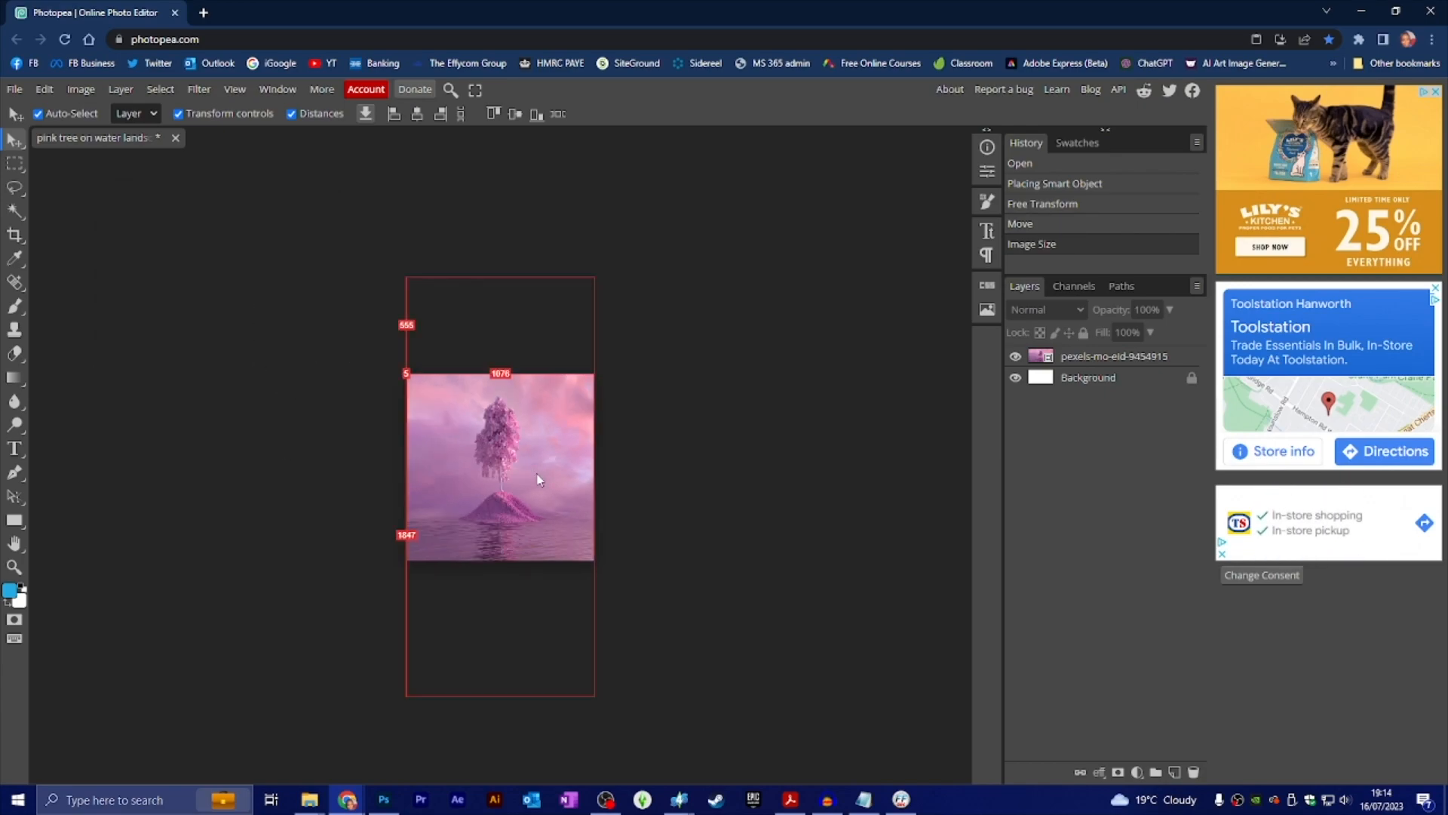
pyautogui.scroll(1, 511, 454)
pyautogui.scroll(3, 511, 455)
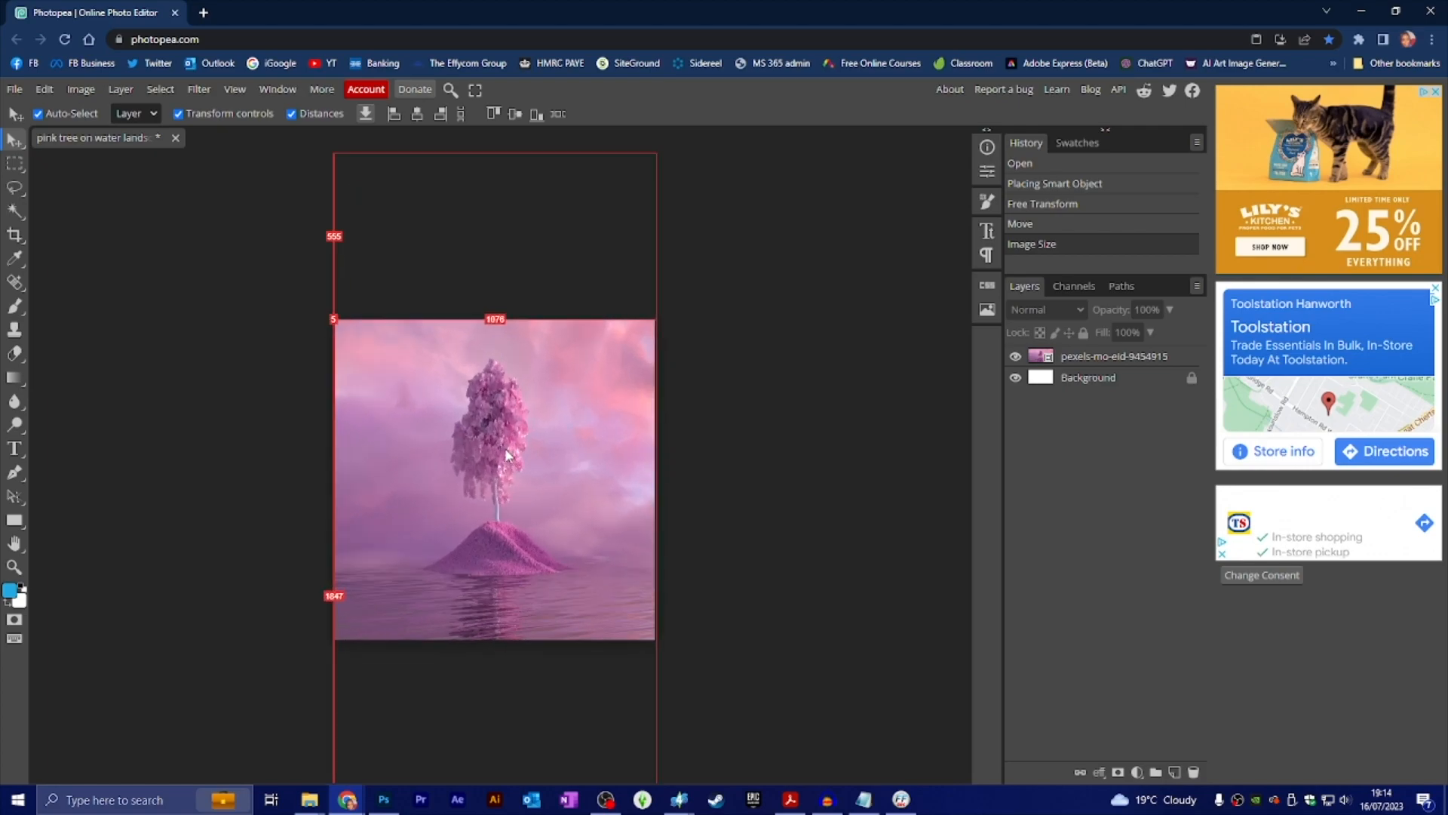
pyautogui.scroll(-1, 504, 443)
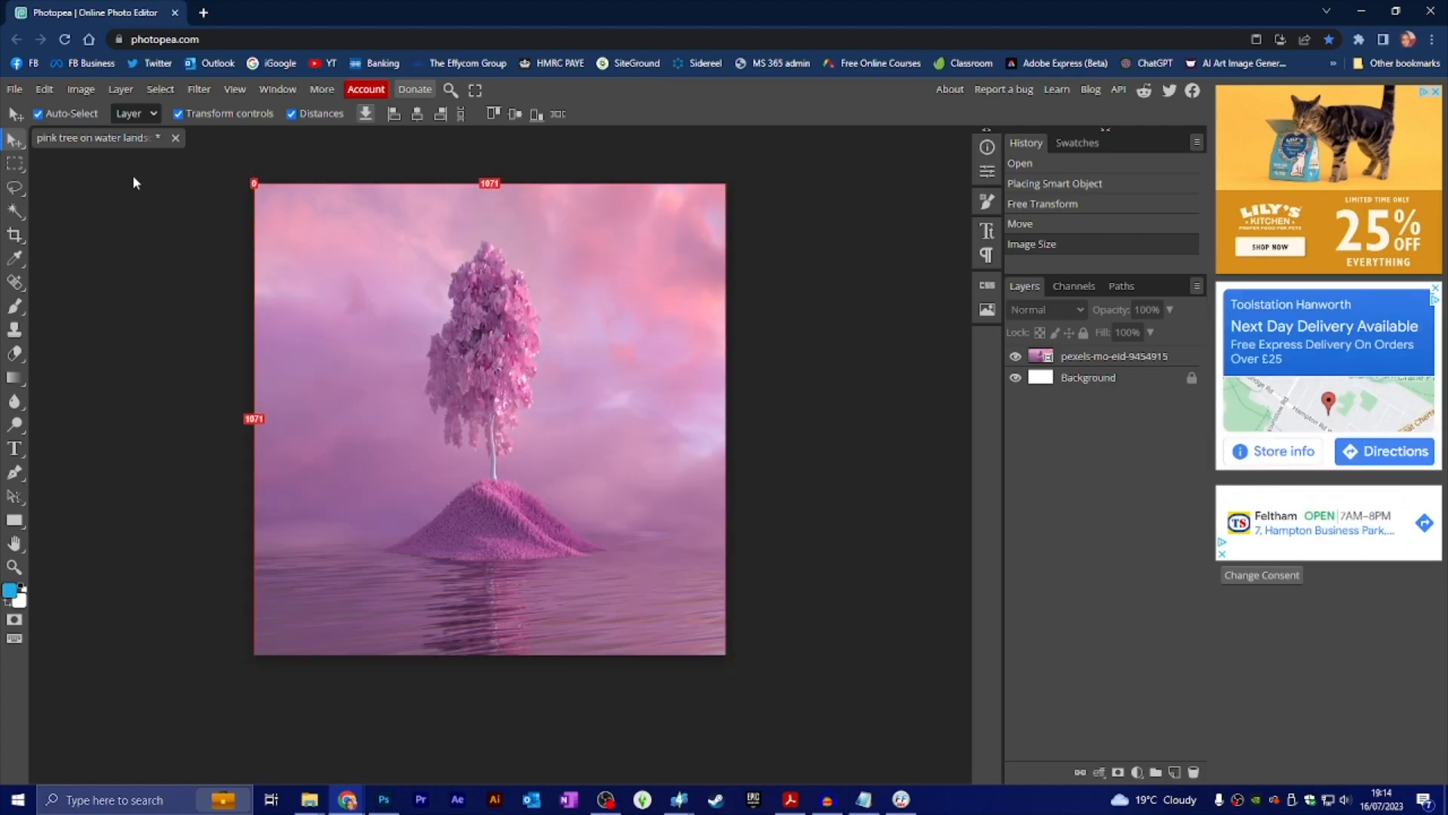
# Step: Switch to Photoshop and export the 1071 x 1071 image as "pink tree on water landscape loading screen.png" in the shapes folder
pyautogui.click(384, 800)
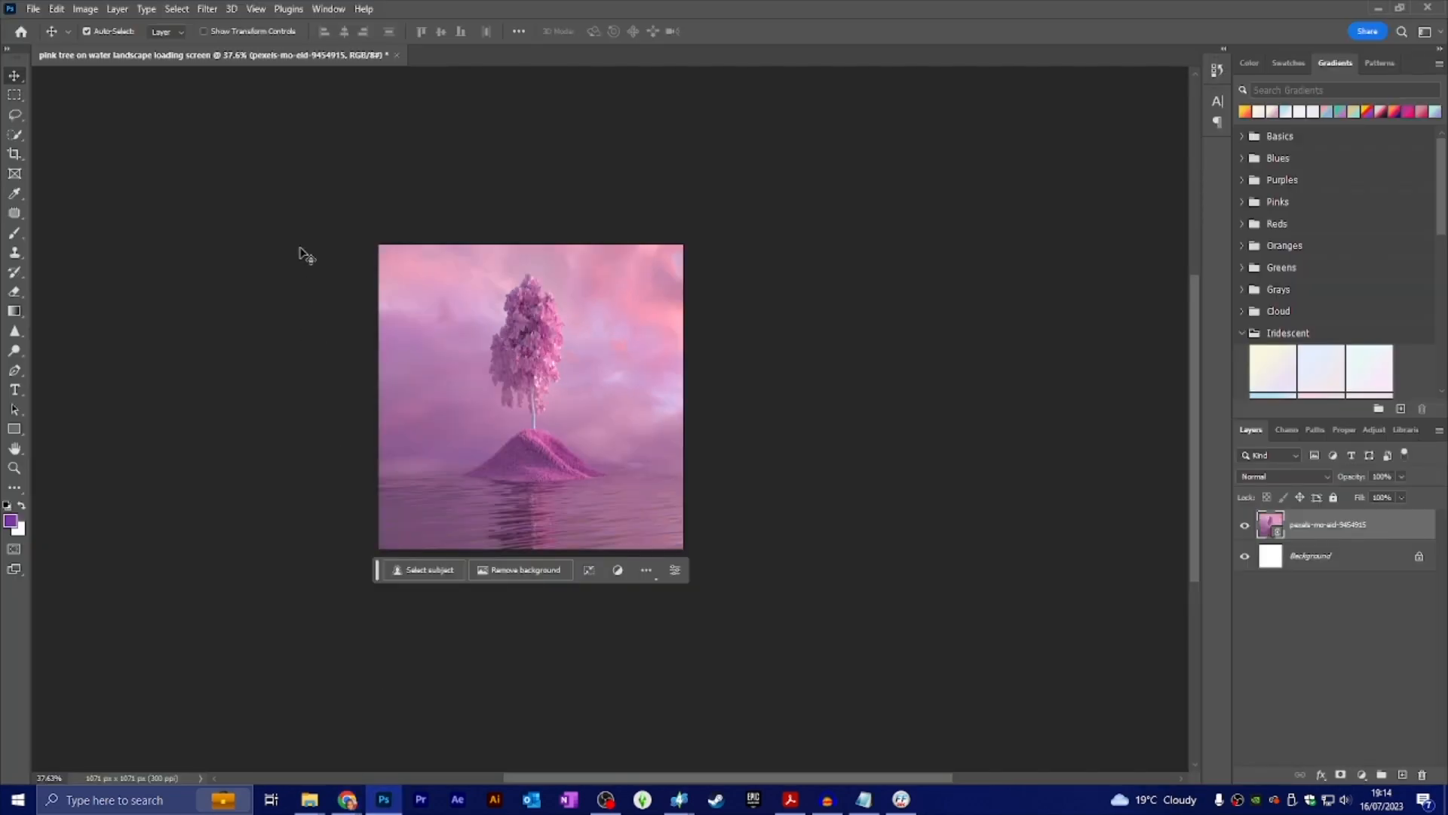
pyautogui.click(34, 10)
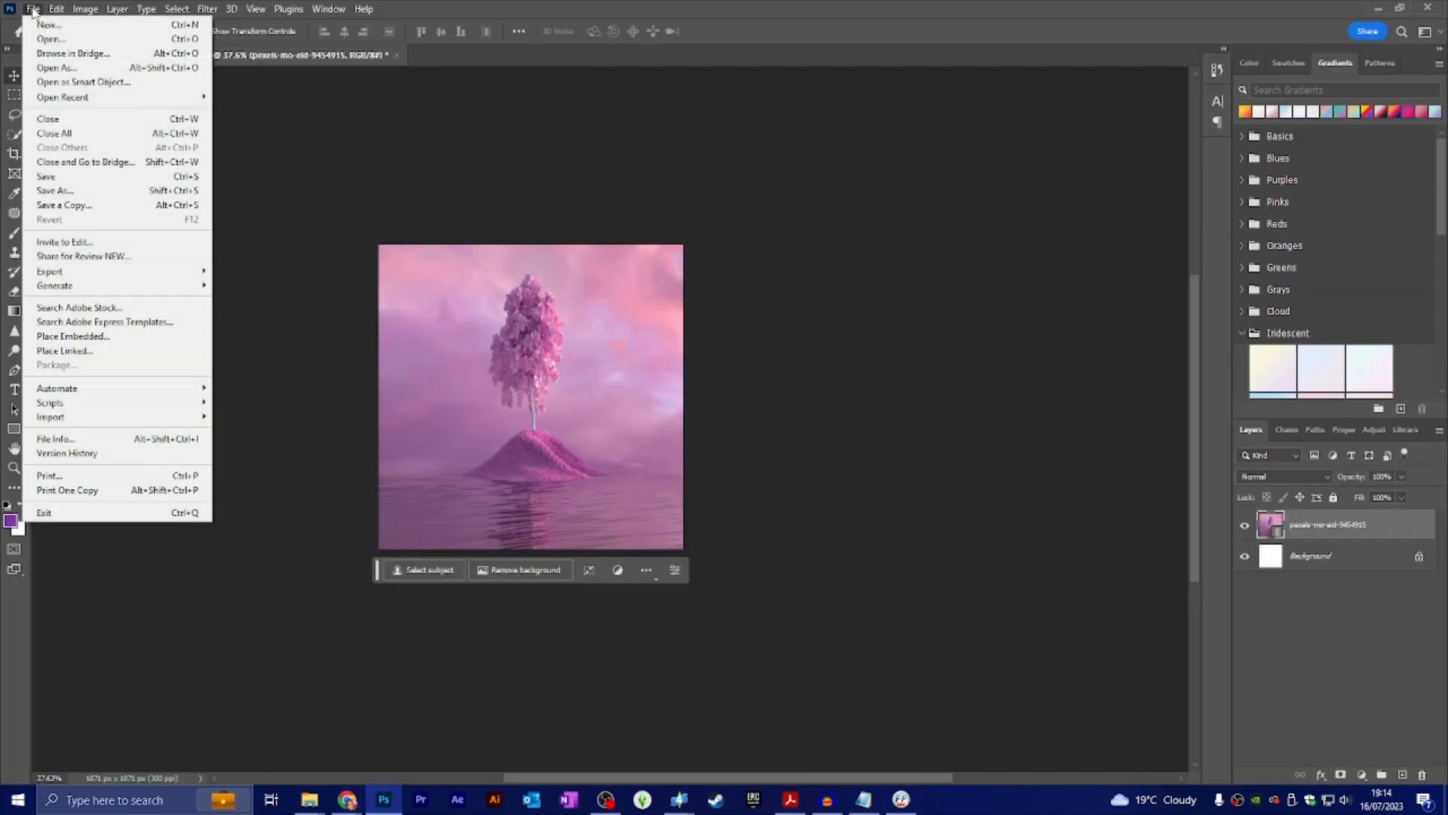
pyautogui.moveTo(88, 273)
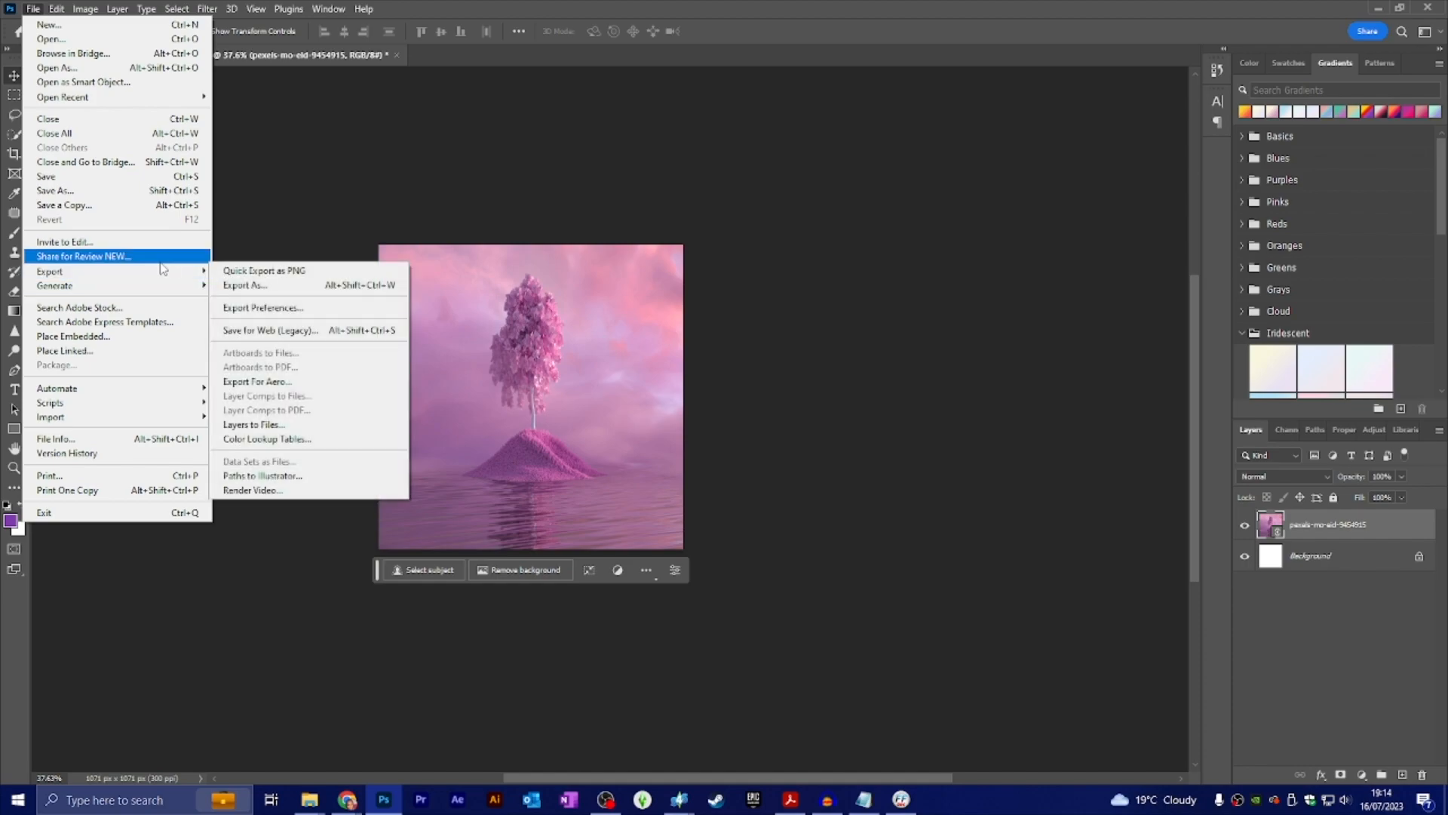
pyautogui.moveTo(189, 273)
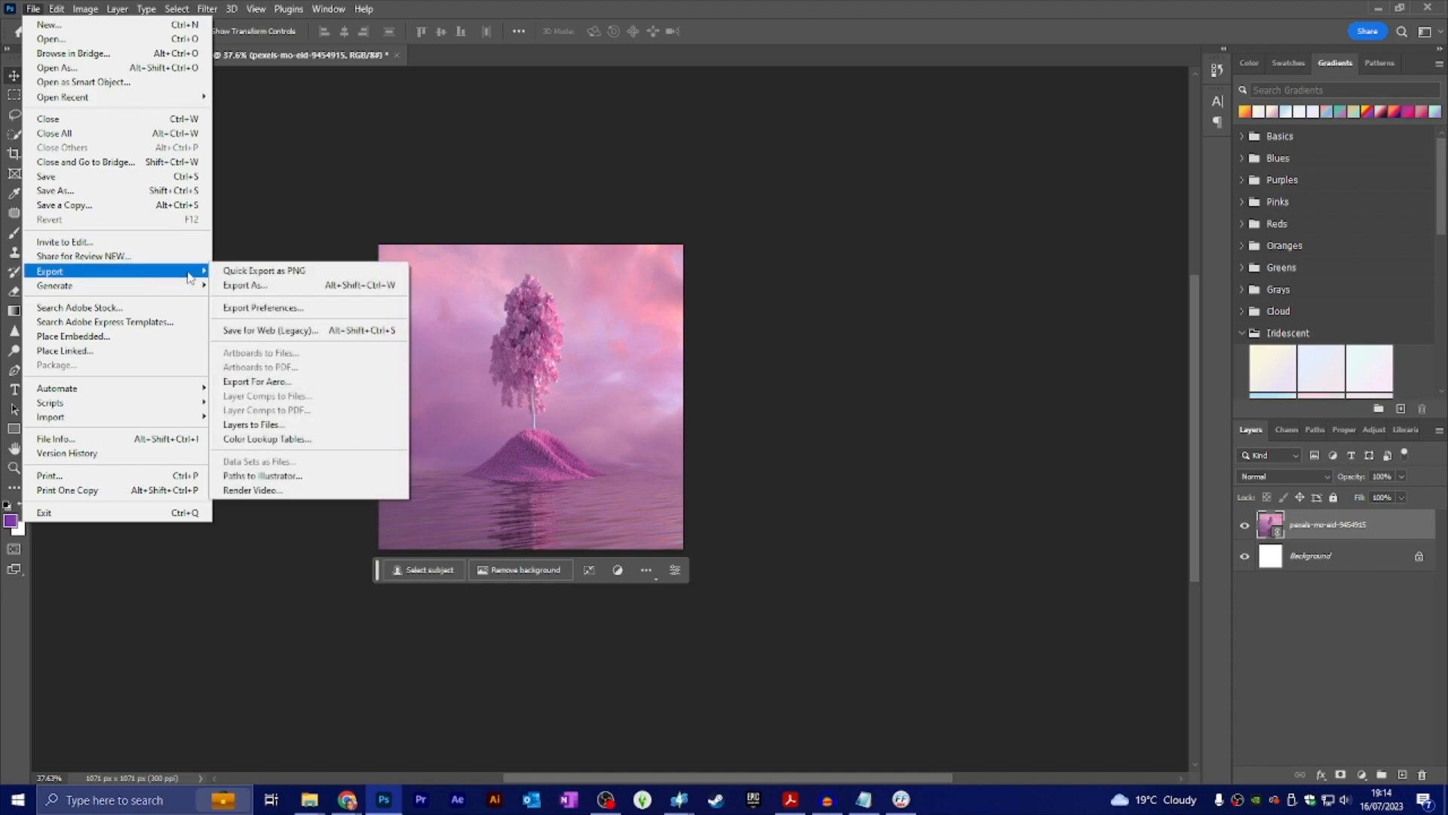
pyautogui.click(246, 286)
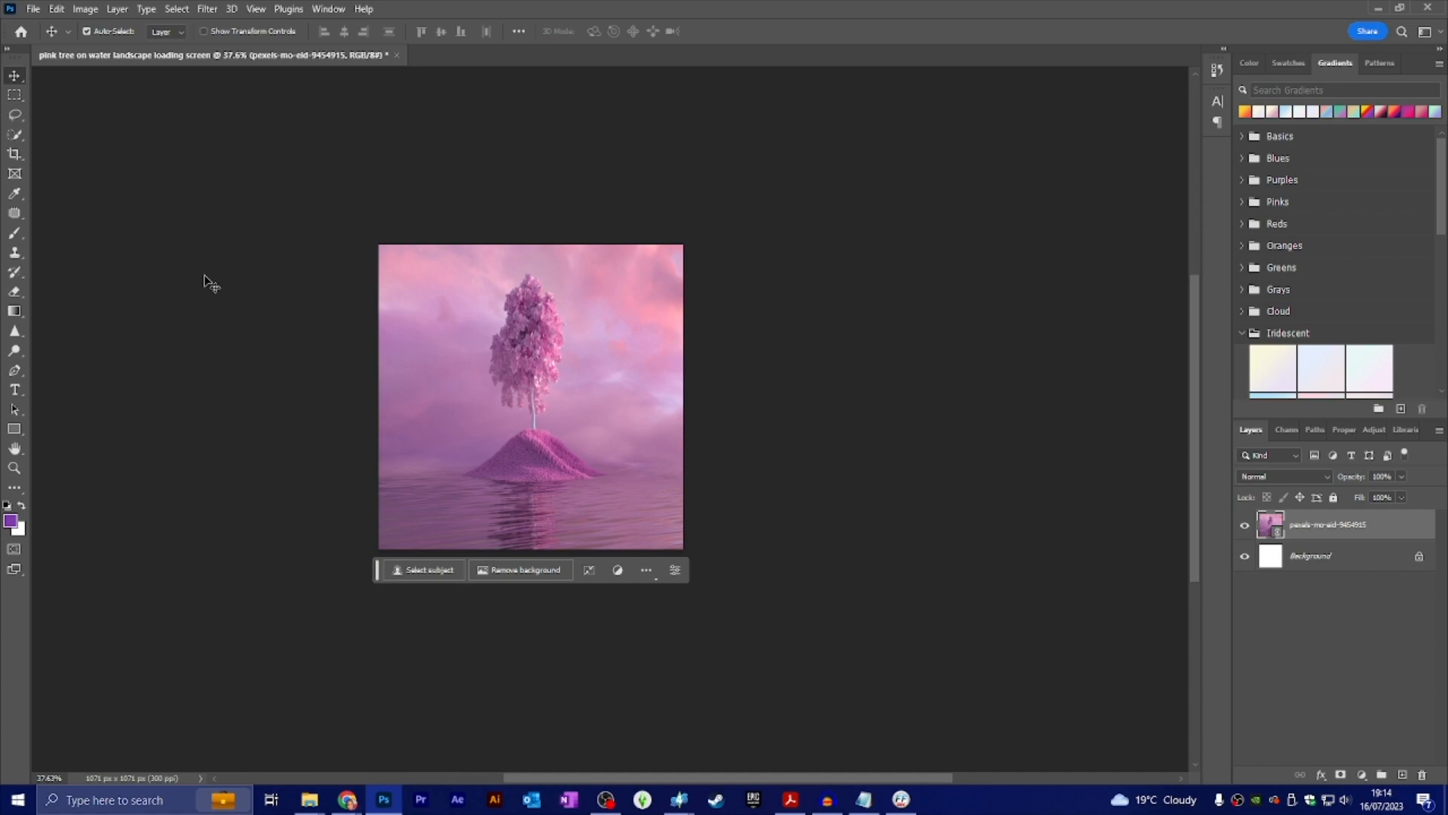
pyautogui.hotkey('ctrl', 'alt', 'shift', 'w')
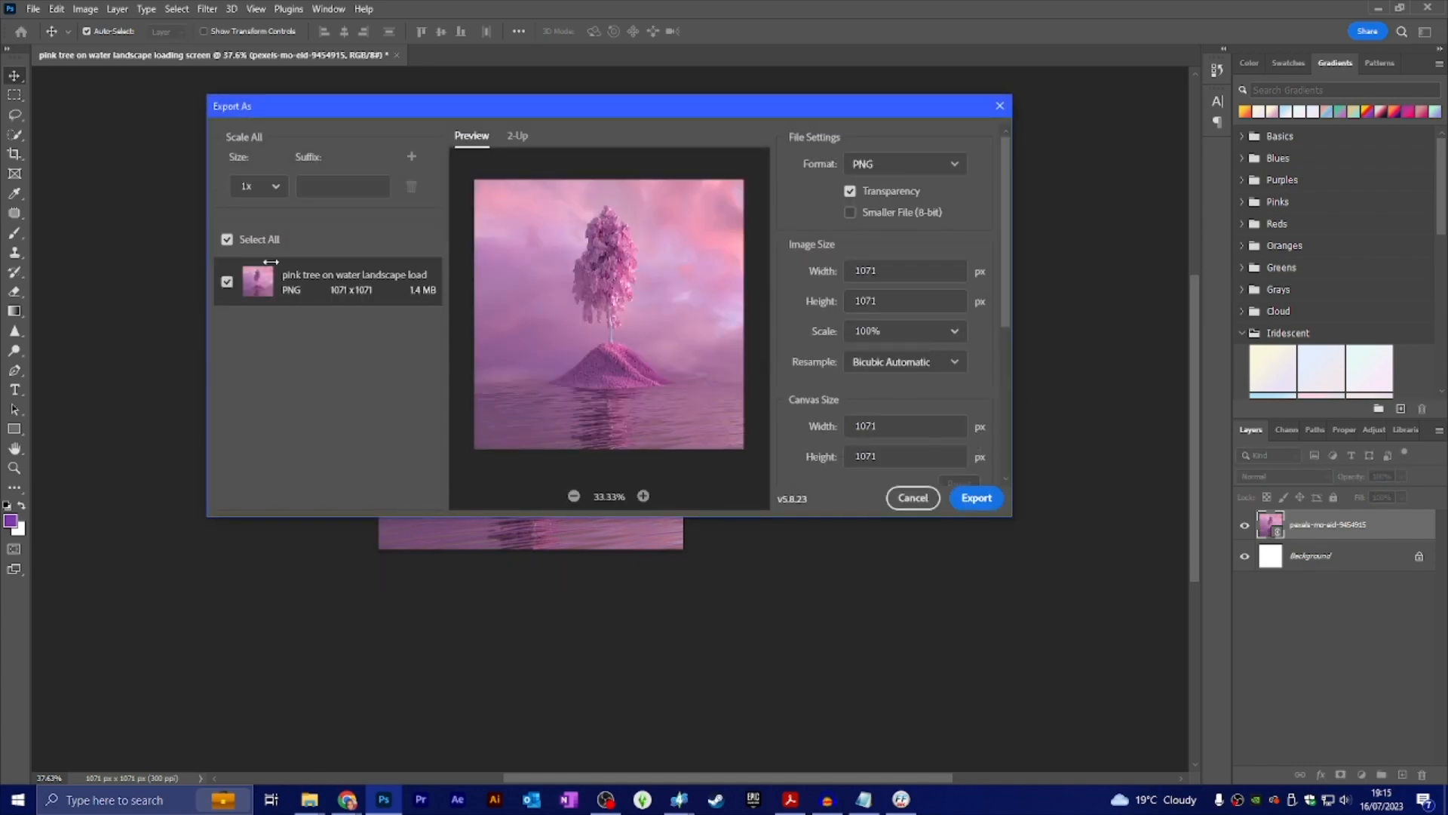
pyautogui.click(946, 165)
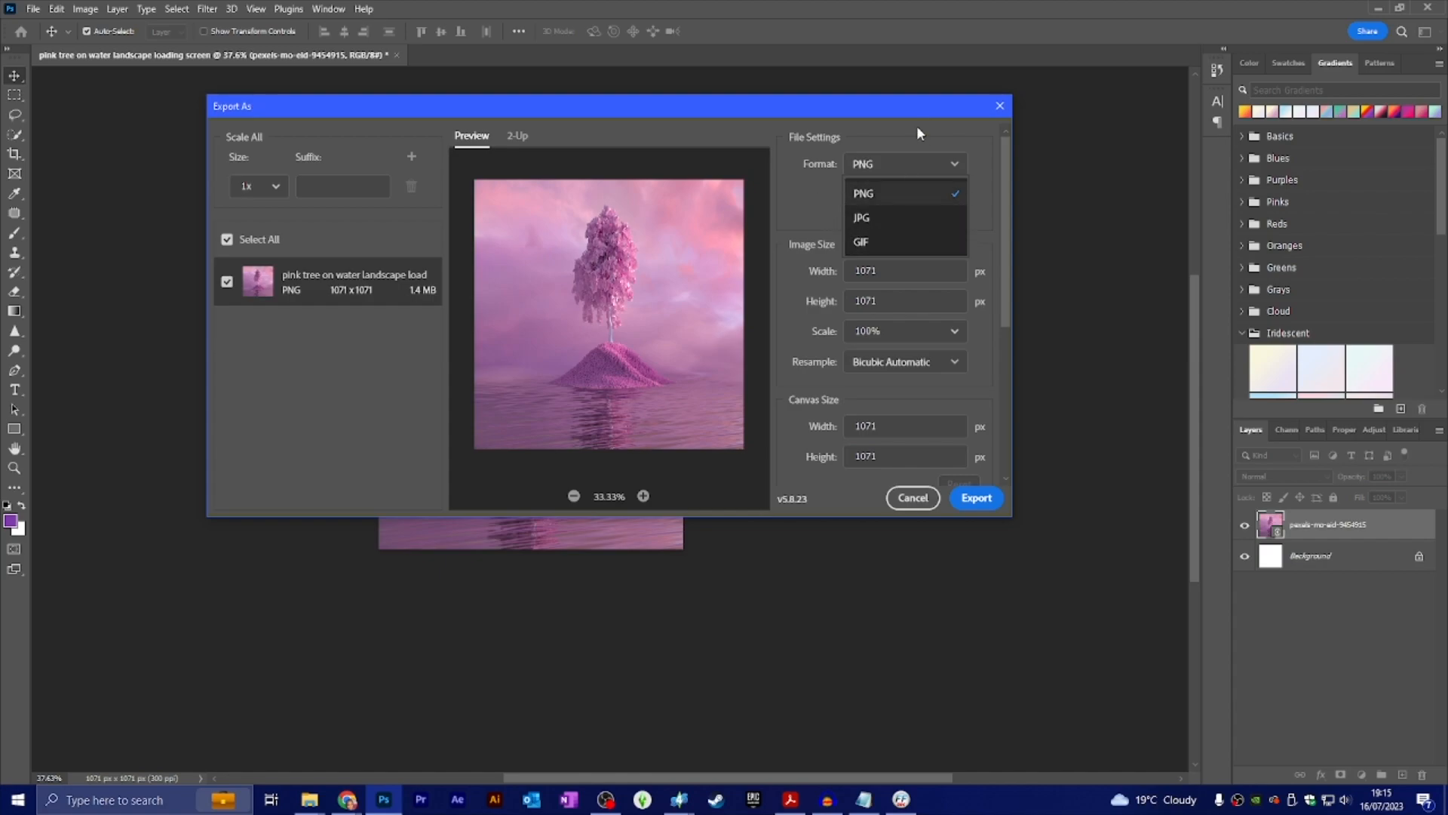
pyautogui.click(984, 187)
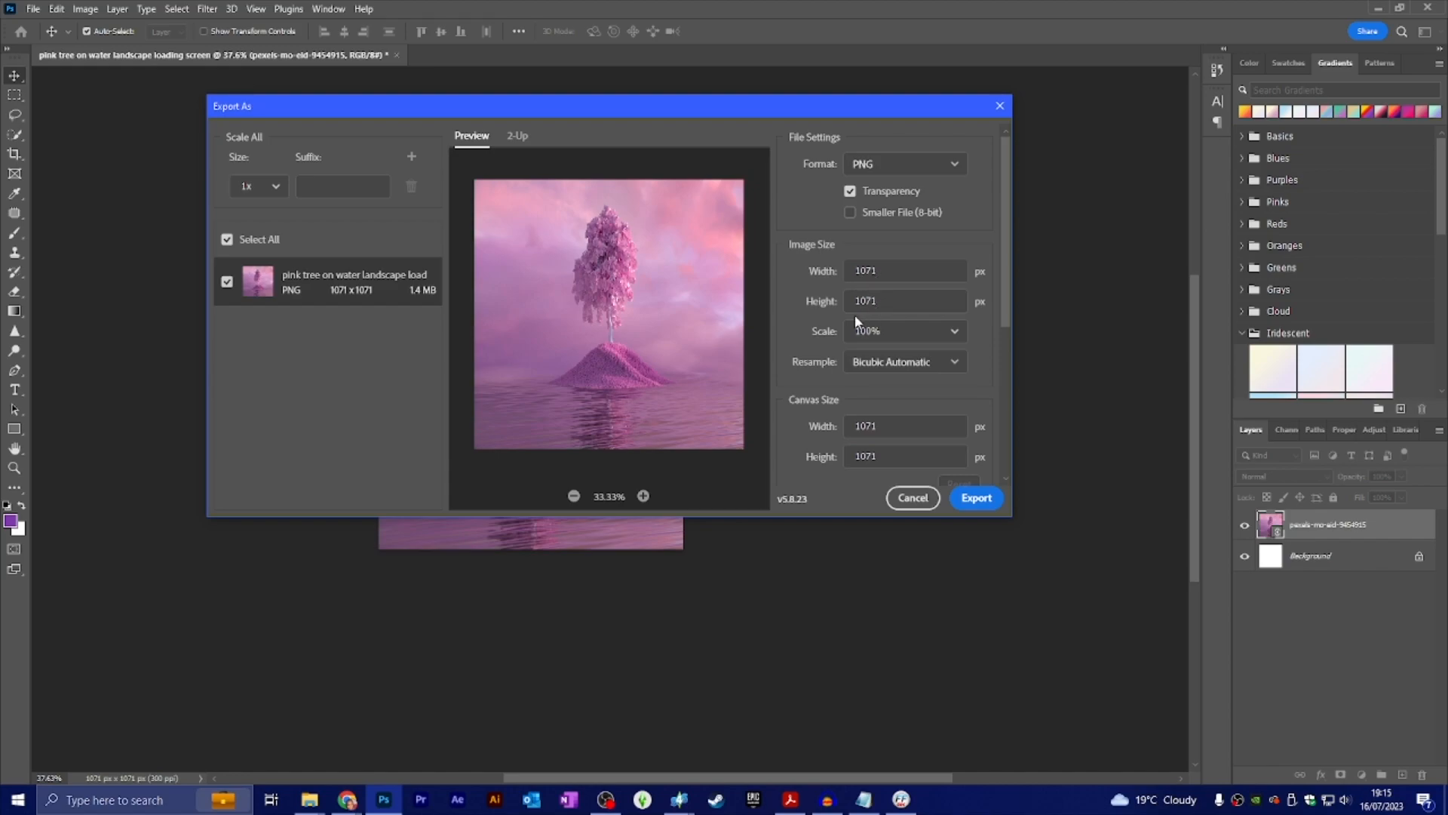
pyautogui.click(970, 493)
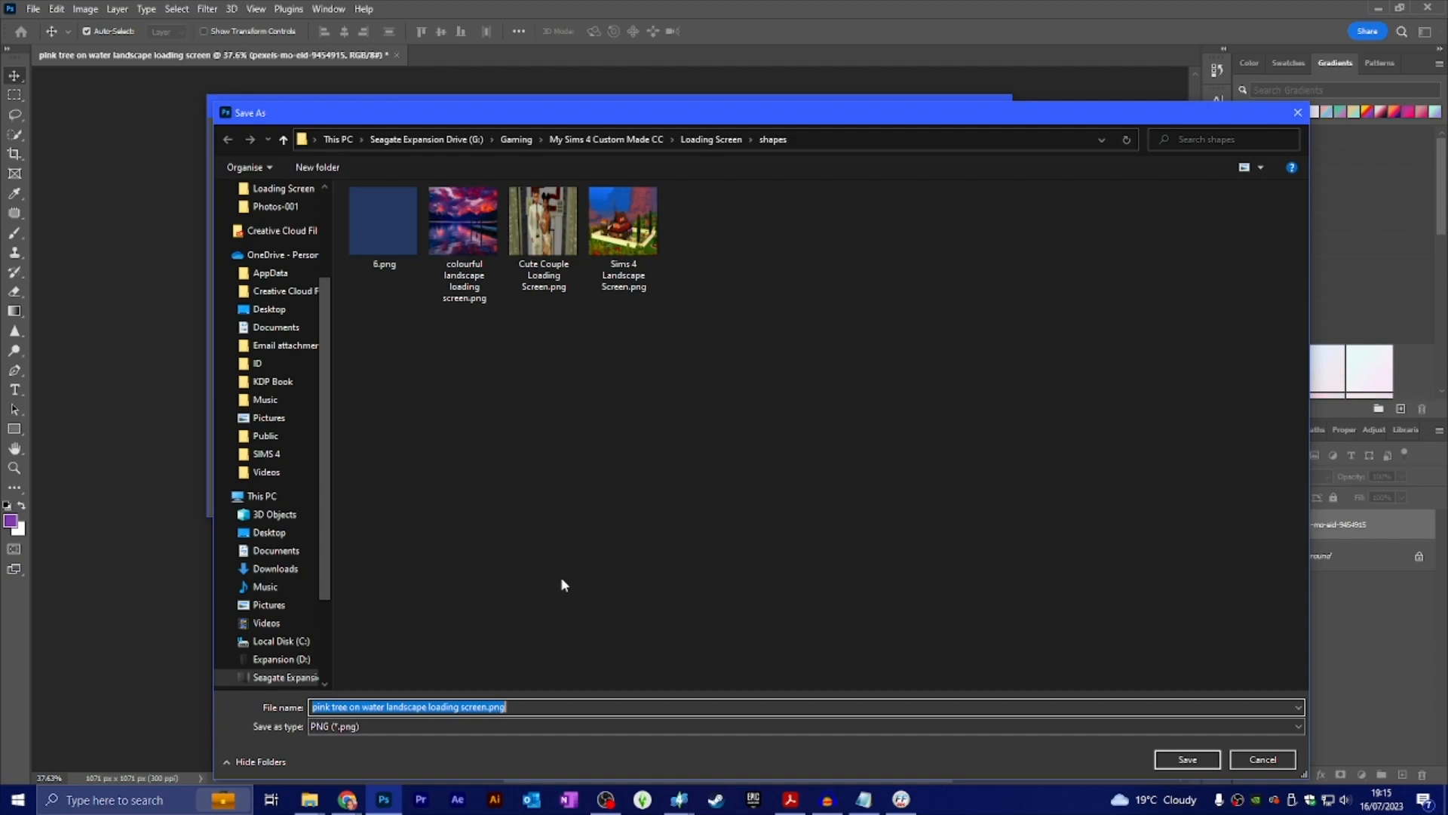
pyautogui.click(1197, 763)
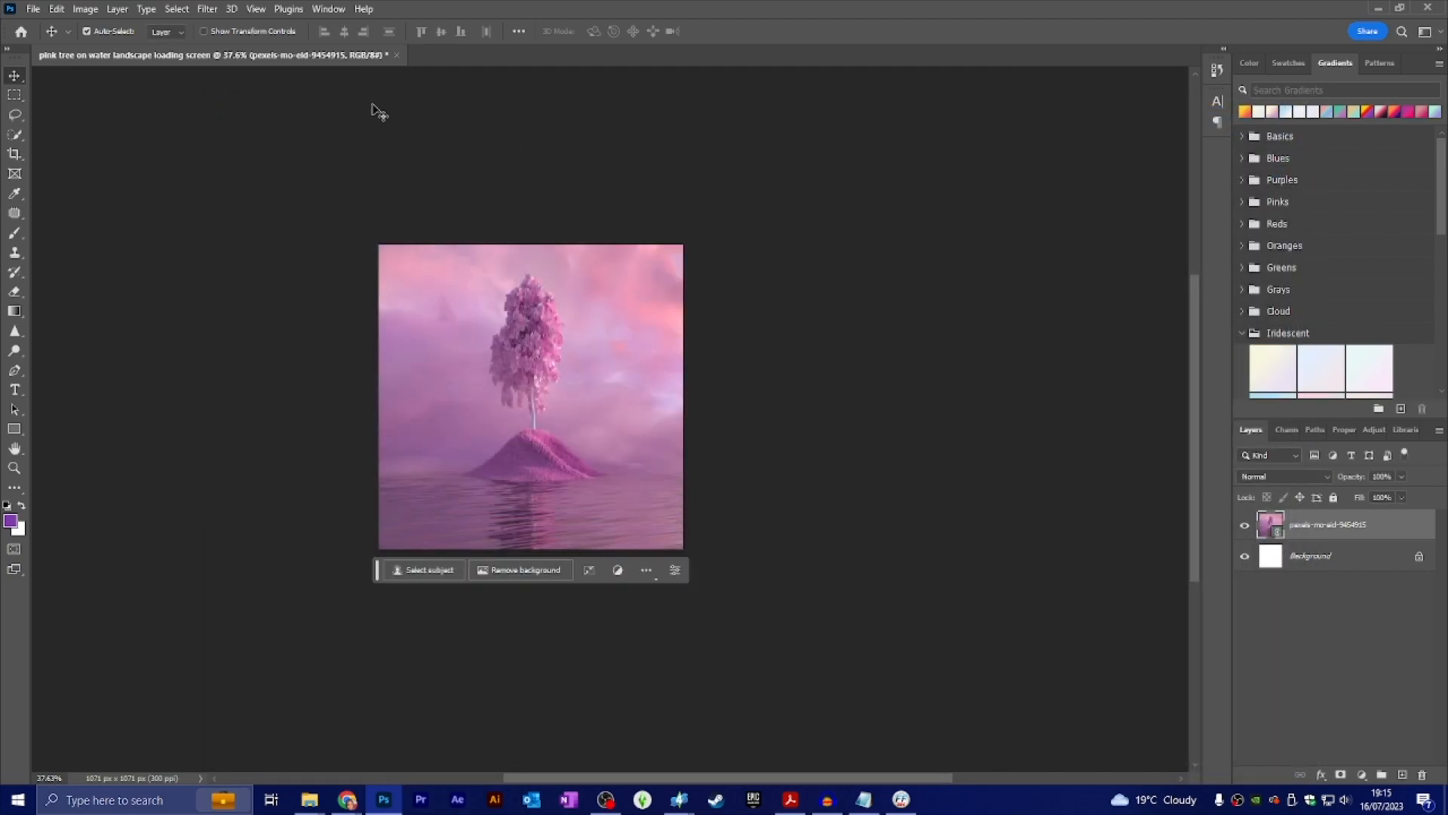
# Step: Close the pink tree document without saving its changes and exit Photoshop
pyautogui.click(397, 56)
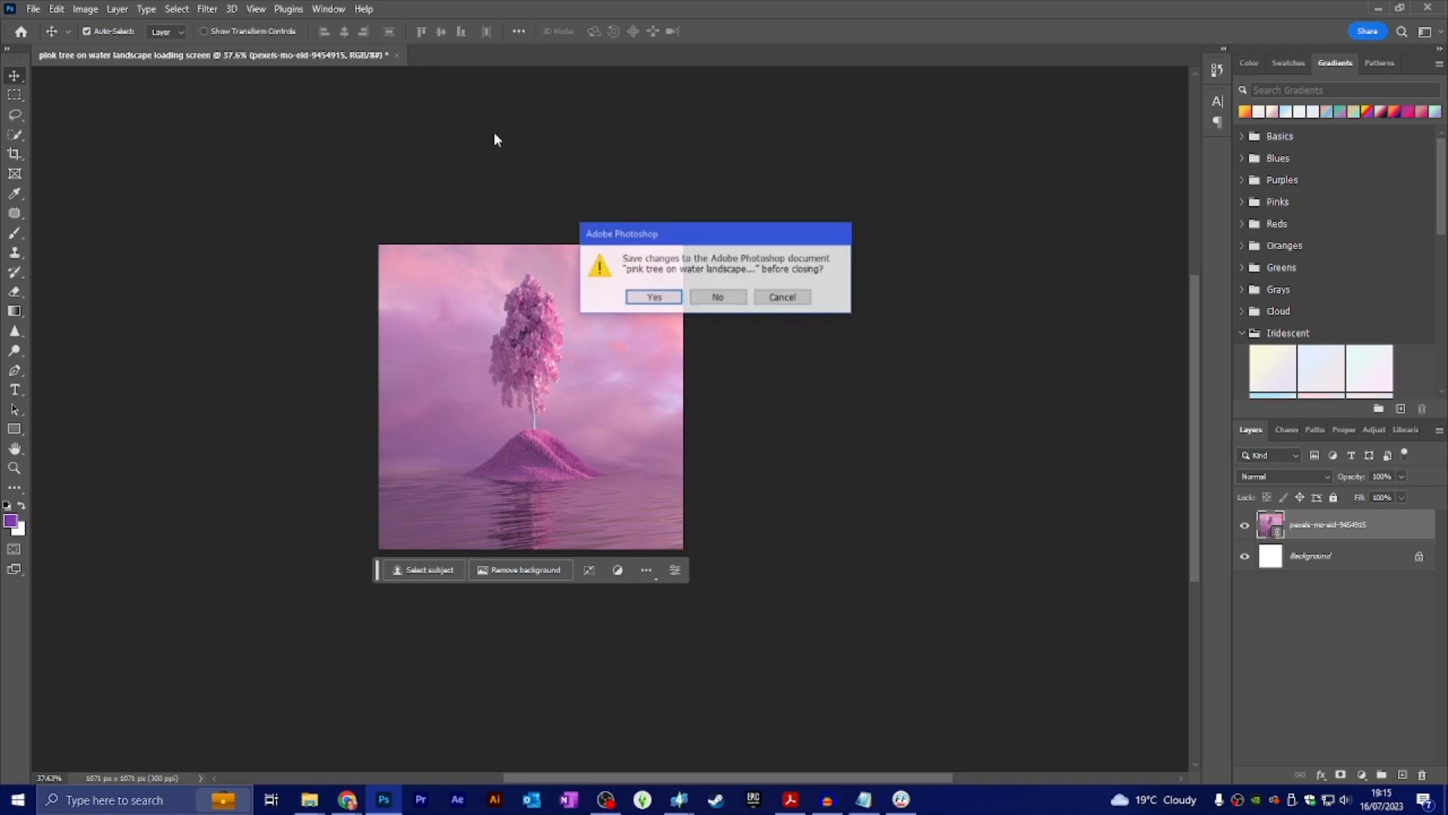
pyautogui.click(721, 299)
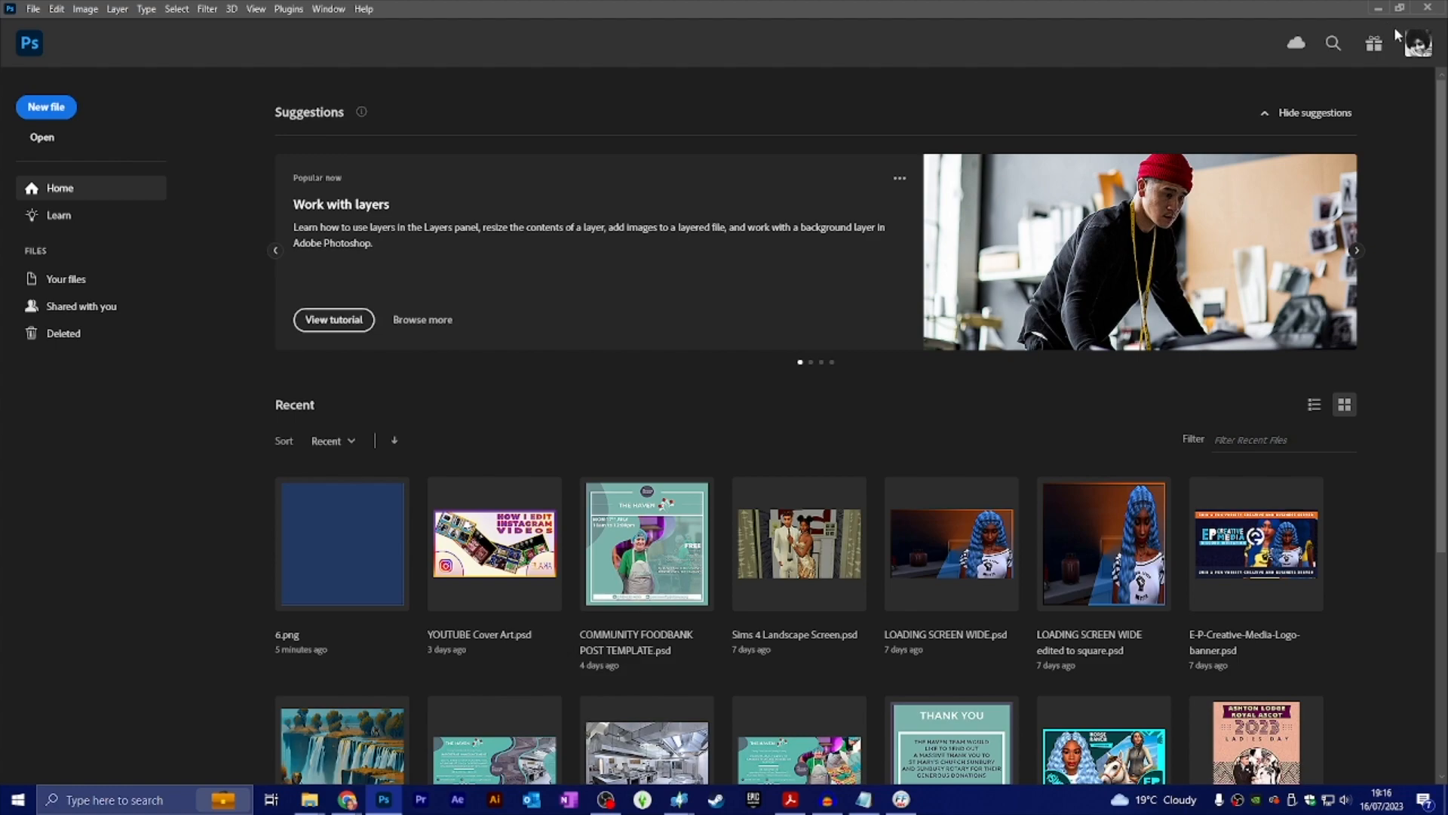
pyautogui.click(1425, 9)
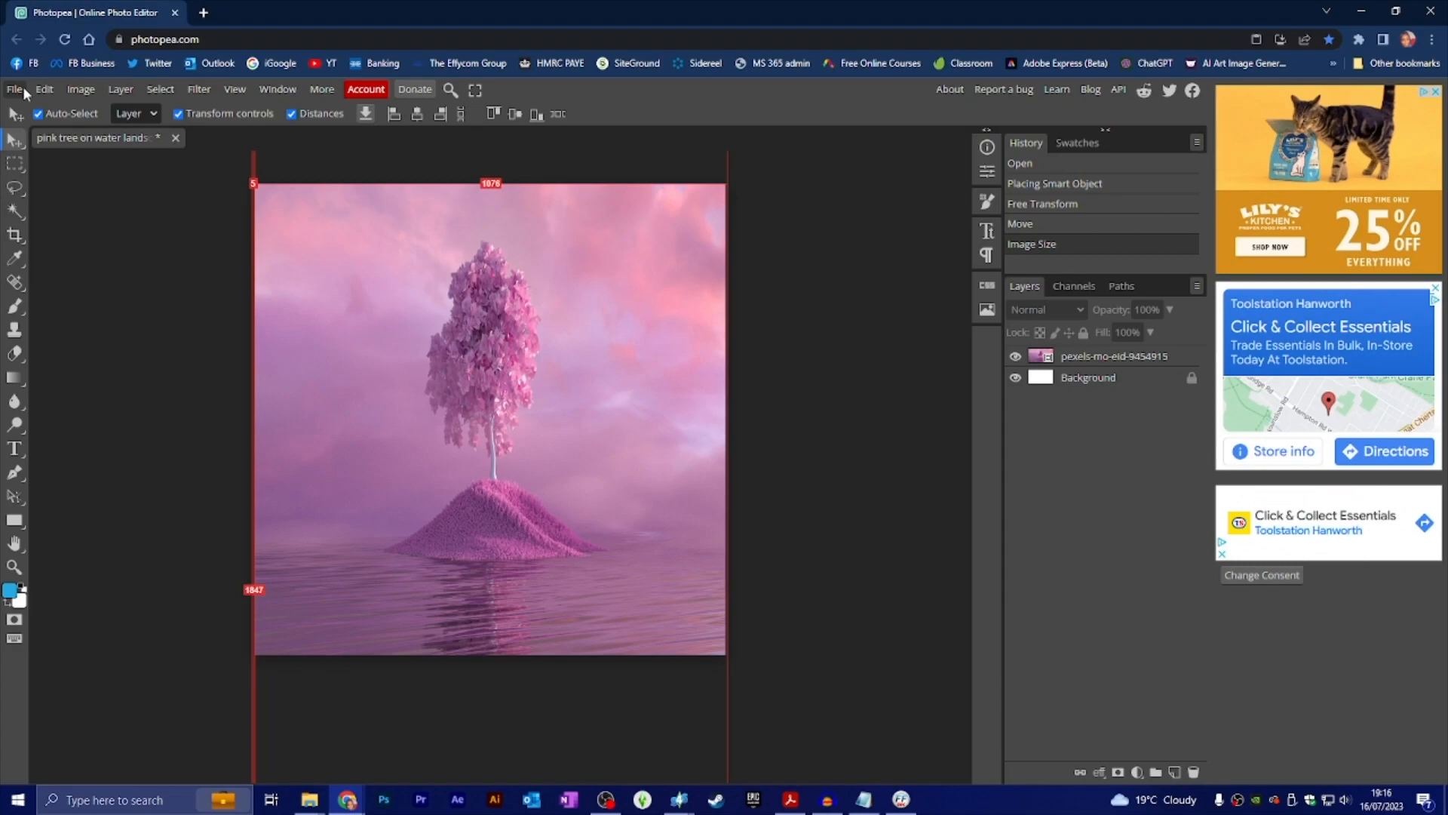
# Step: Examine Photopea's PNG export settings for the pink tree image, including name and size, and leave them without saving
pyautogui.click(25, 92)
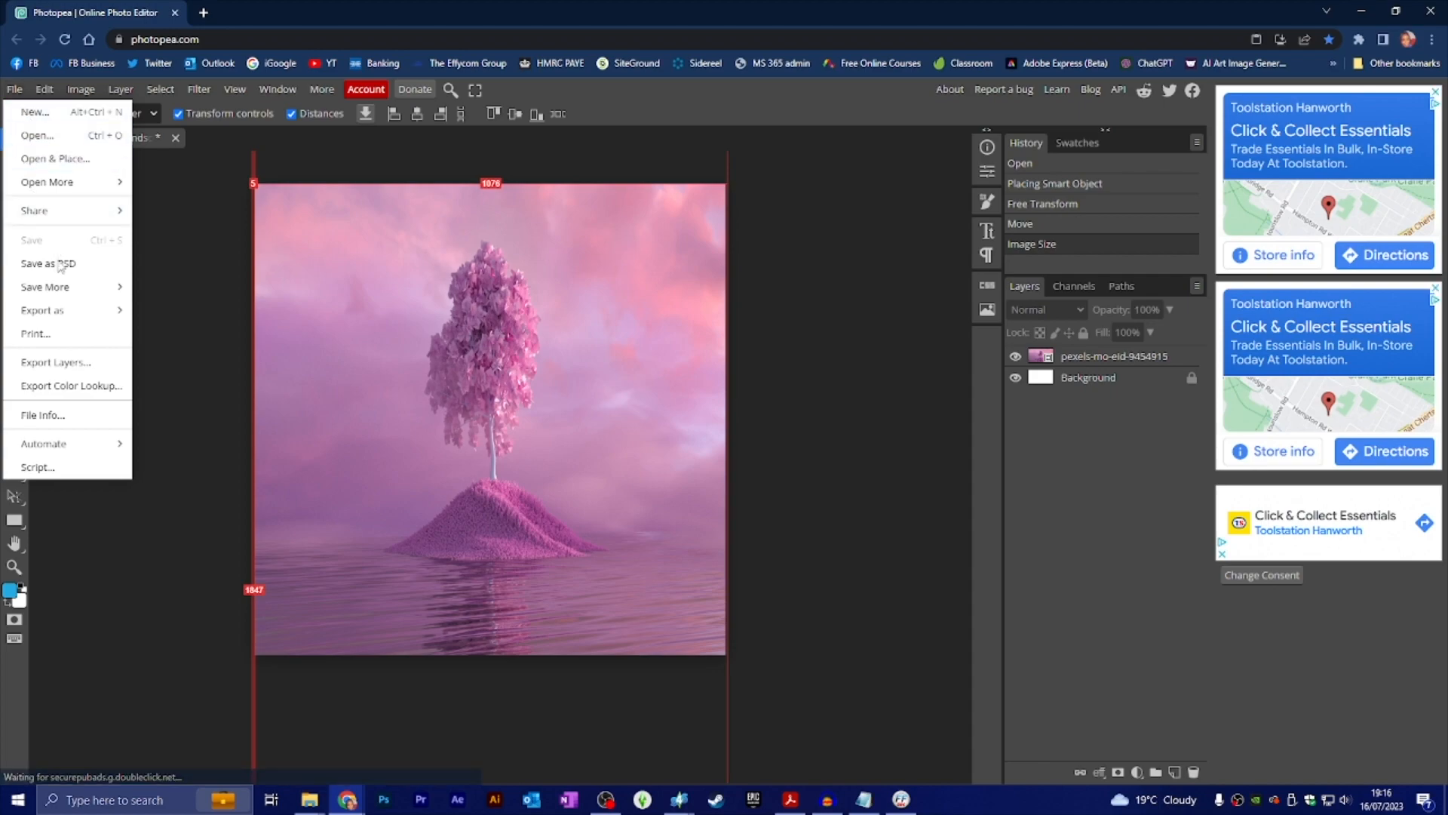
pyautogui.moveTo(76, 311)
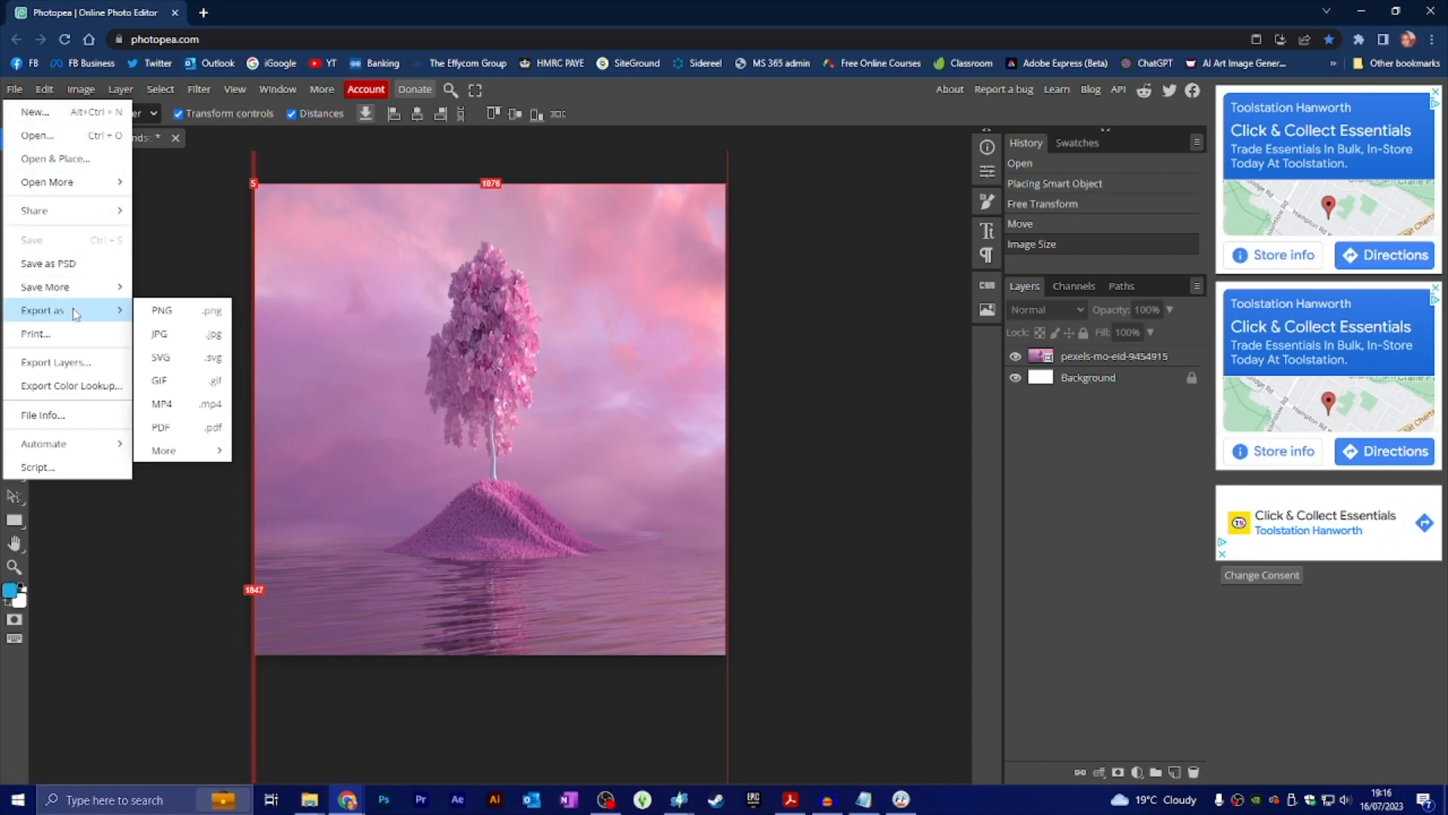
pyautogui.click(178, 315)
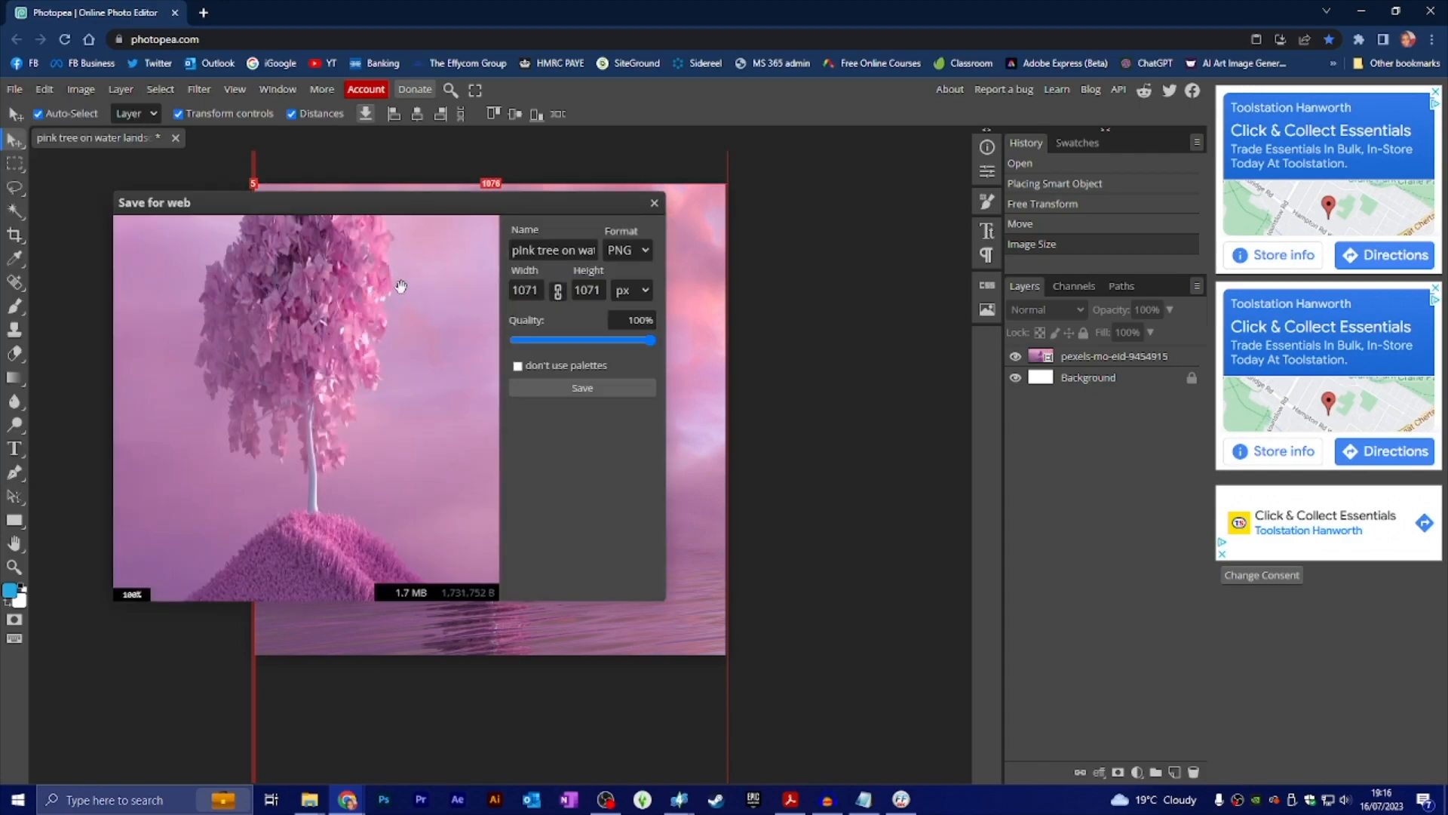
pyautogui.click(512, 250)
pyautogui.click(467, 257)
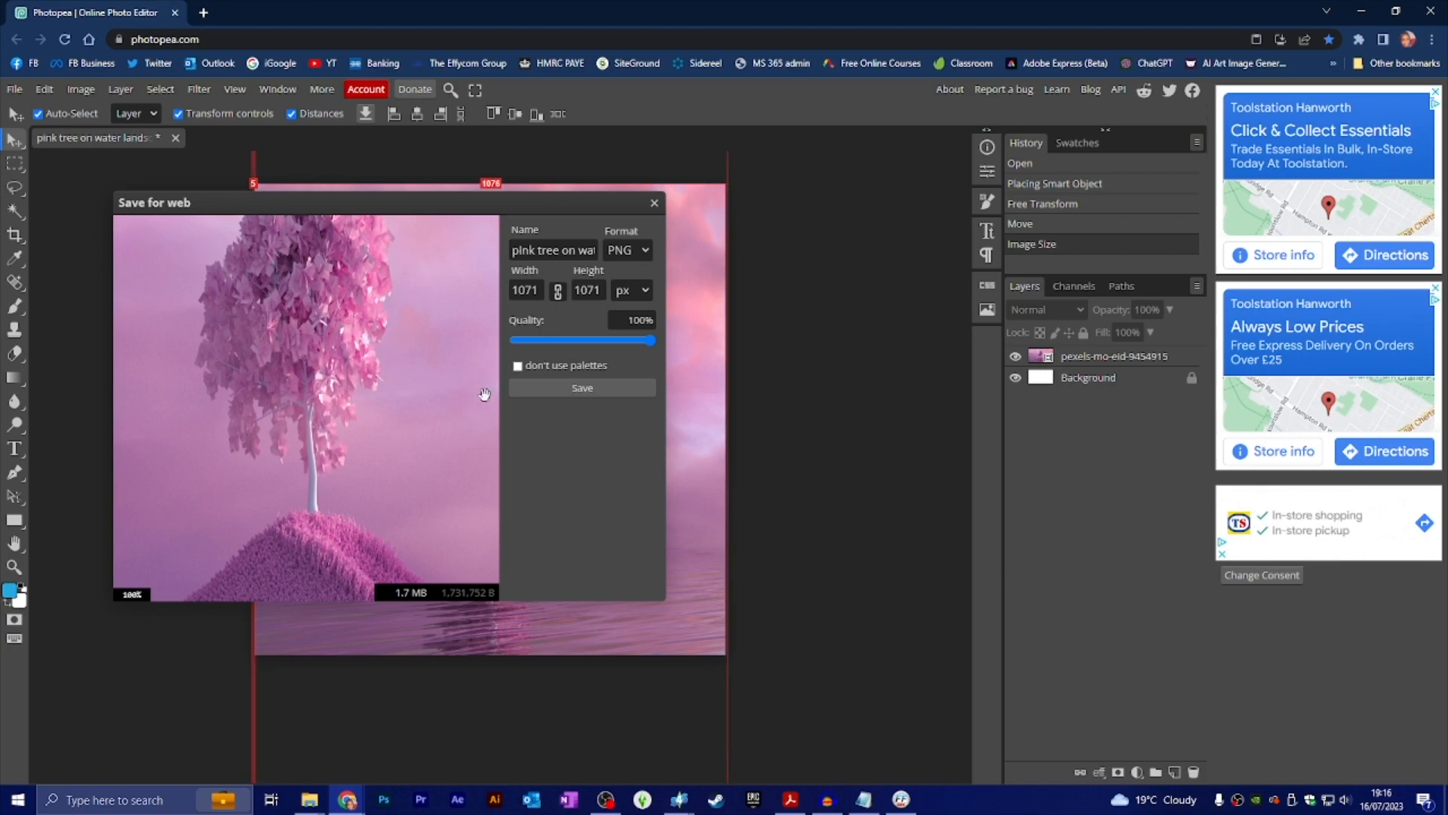
pyautogui.click(654, 205)
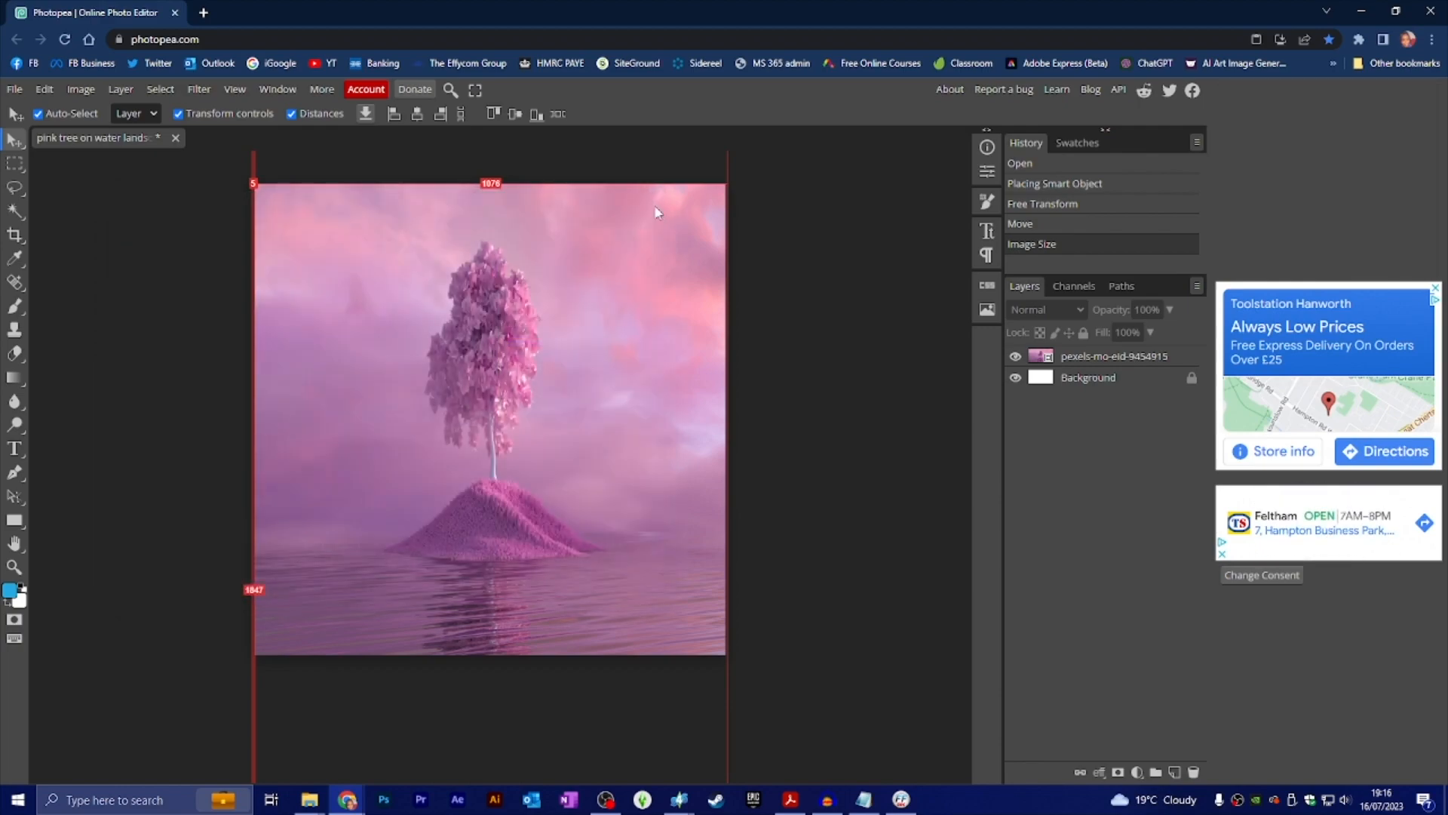
# Step: Close the pink tree project in Photopea without saving and close the browser window
pyautogui.click(175, 138)
pyautogui.click(784, 137)
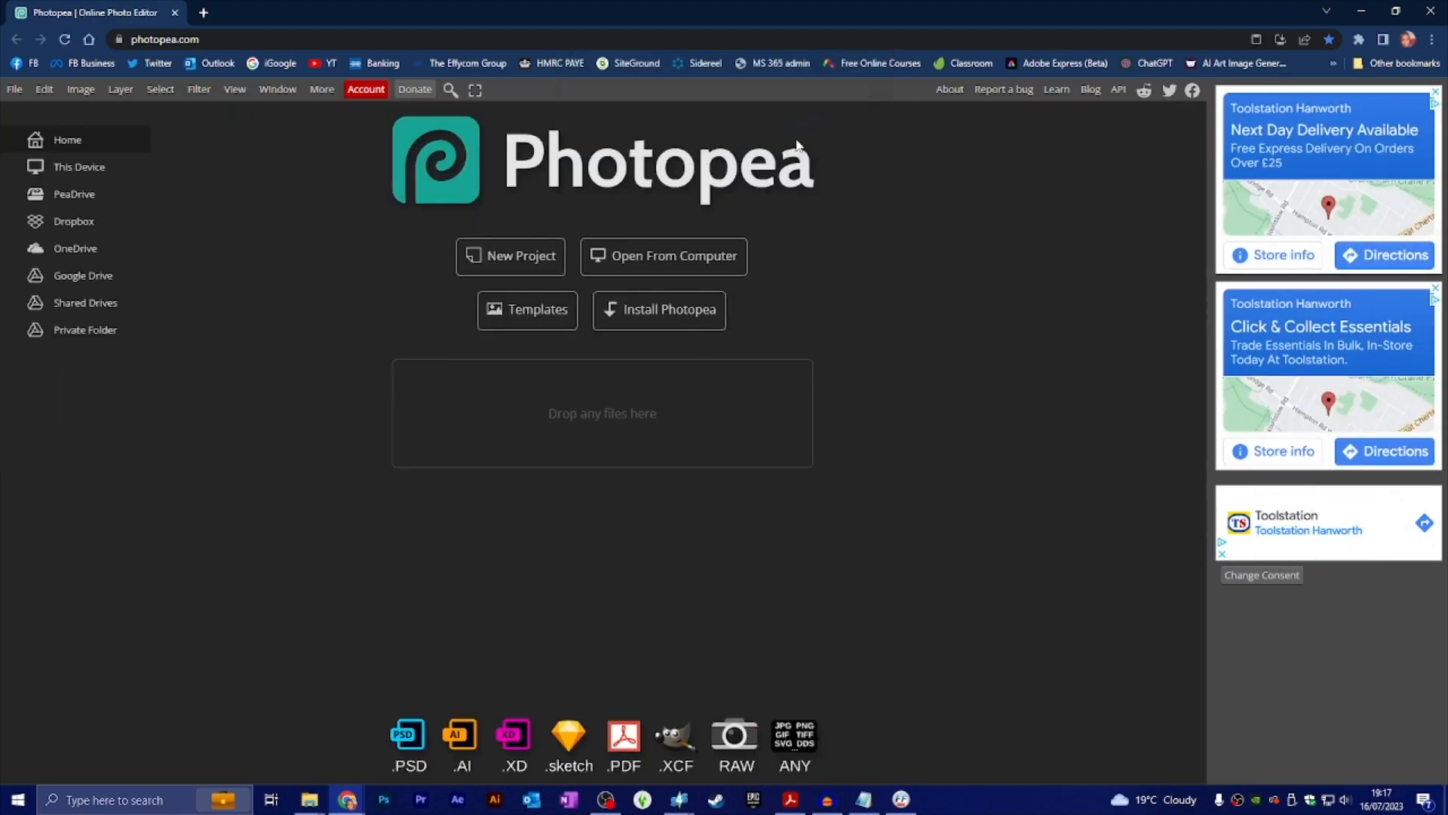
pyautogui.click(1430, 11)
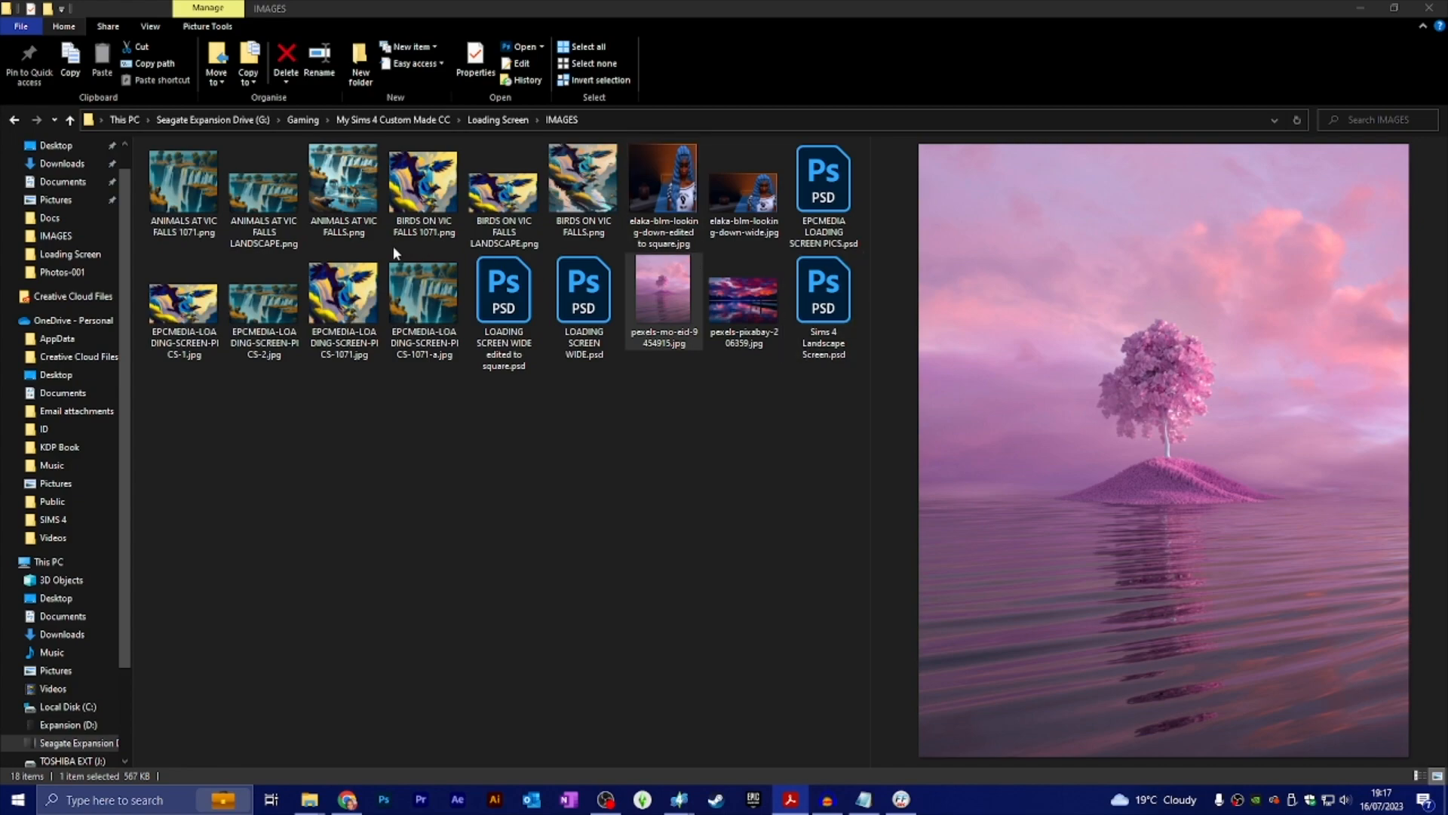
# Step: Preview the exported pink tree PNG in the Loading Screen shapes folder, and switch to JPEXS Free Flash Decompiler
pyautogui.click(502, 119)
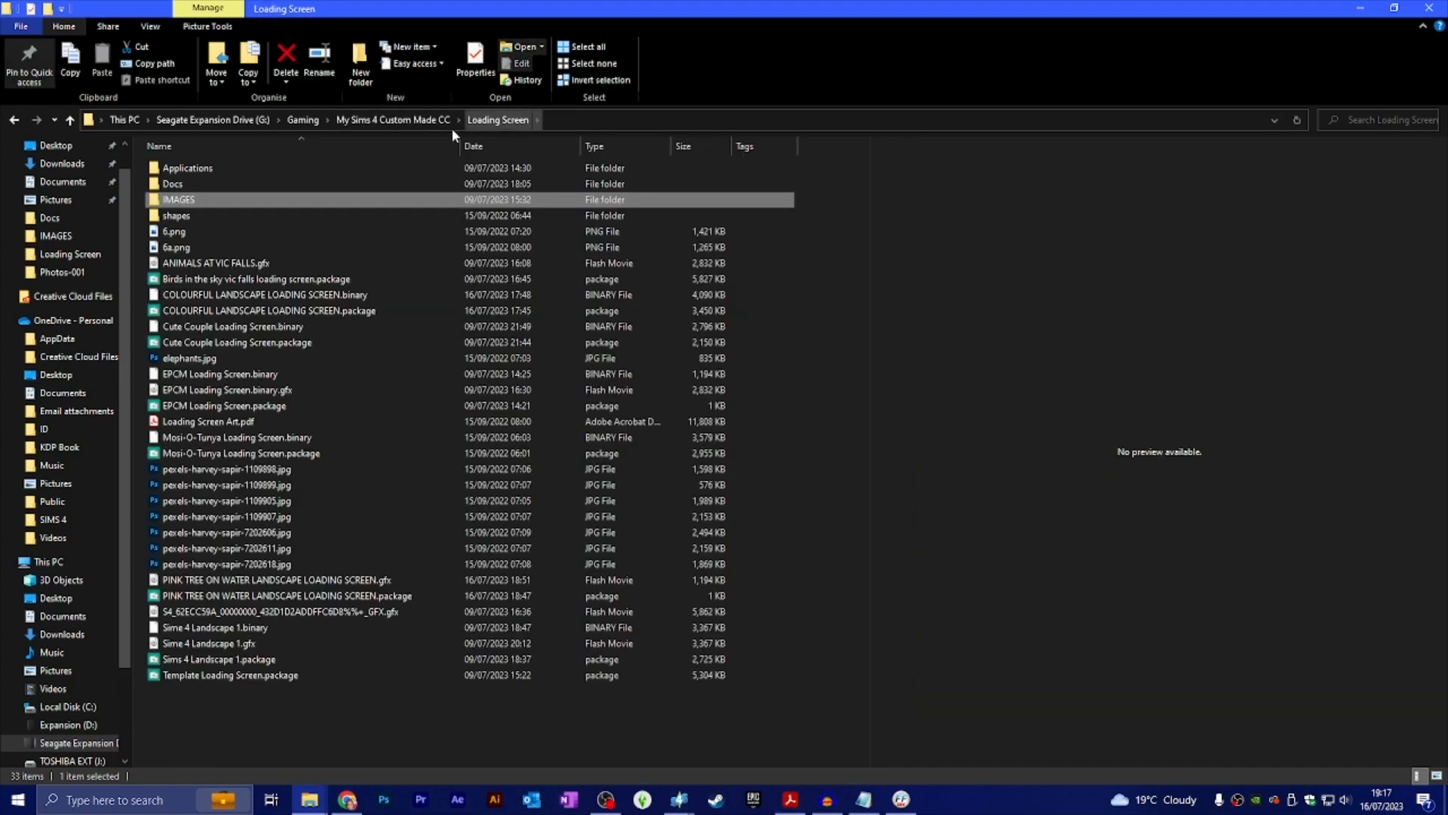
pyautogui.doubleClick(181, 216)
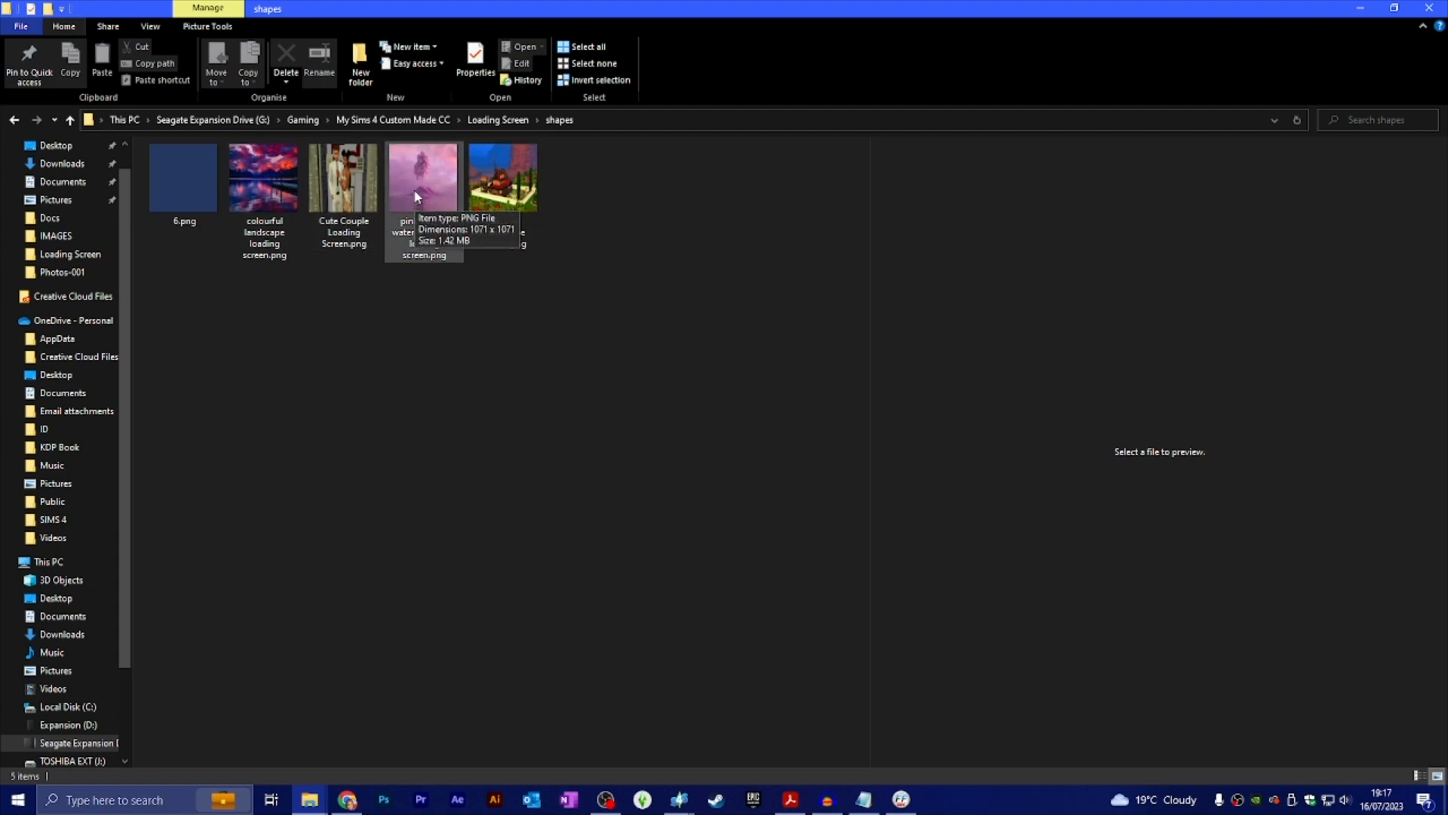
pyautogui.click(416, 200)
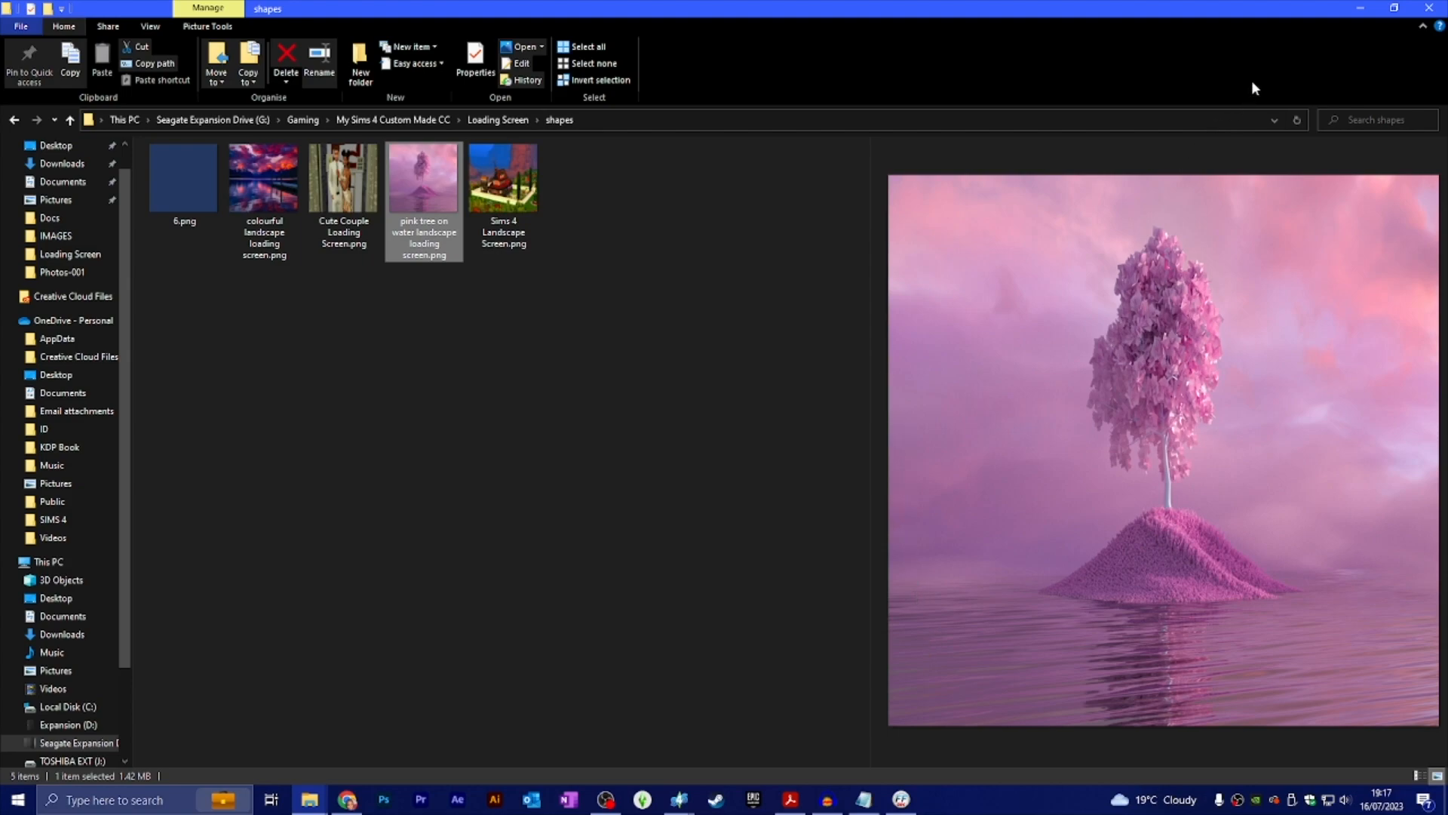
pyautogui.click(1358, 7)
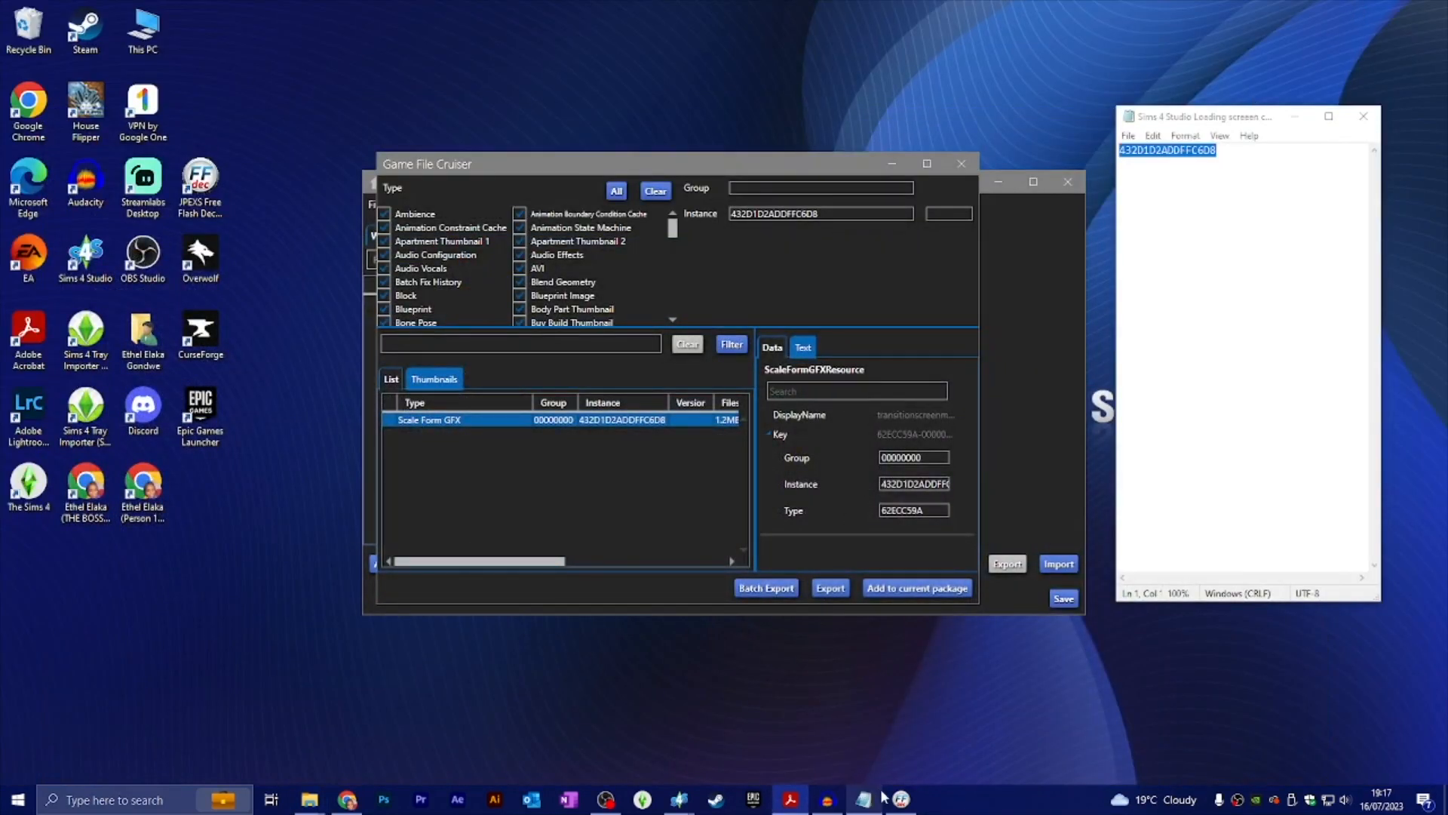
pyautogui.click(902, 801)
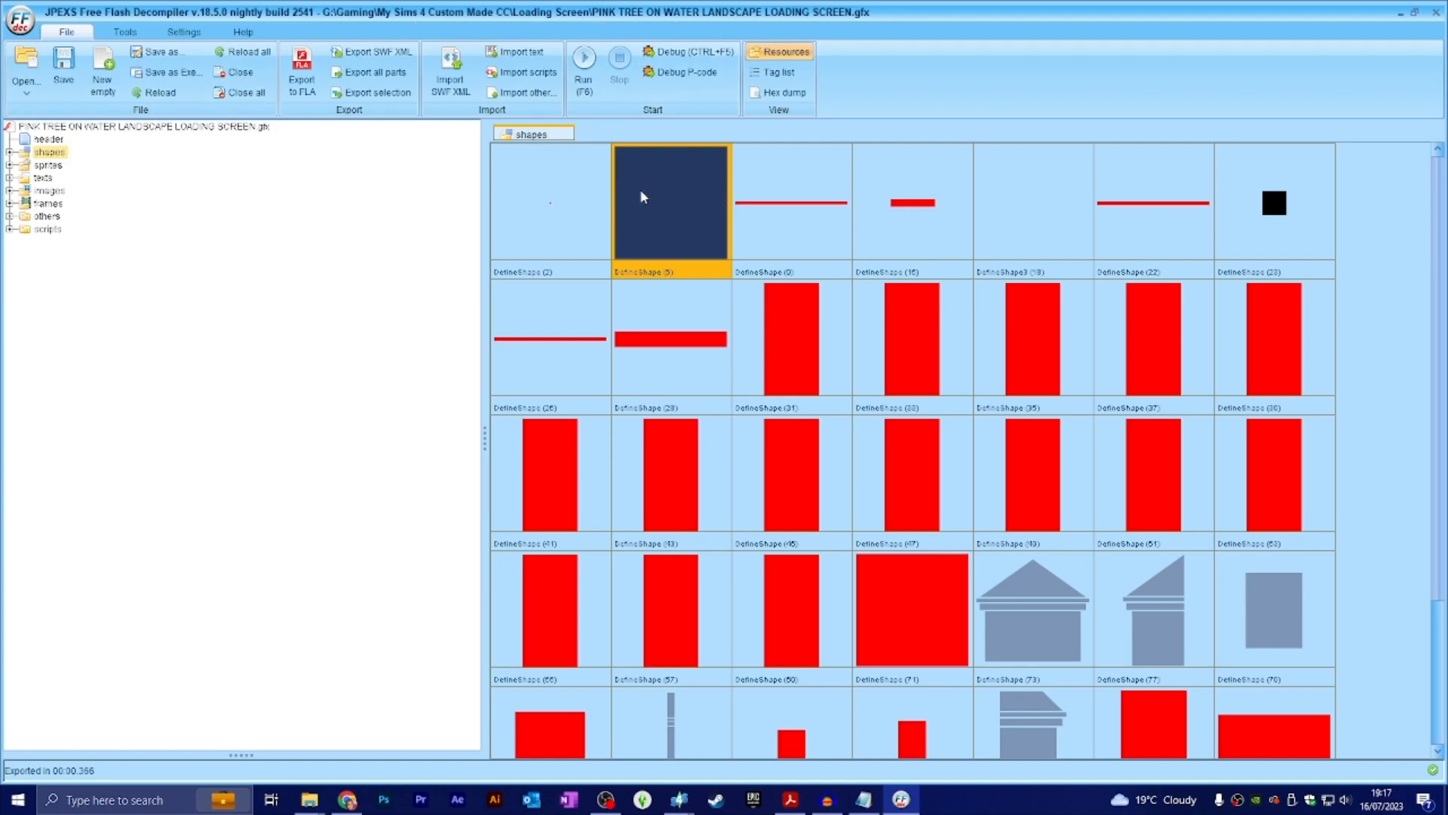
# Step: Replace DefineShape (6) with the image "pink tree on water landscape loading screen.png" from the shapes folder
pyautogui.rightClick(659, 202)
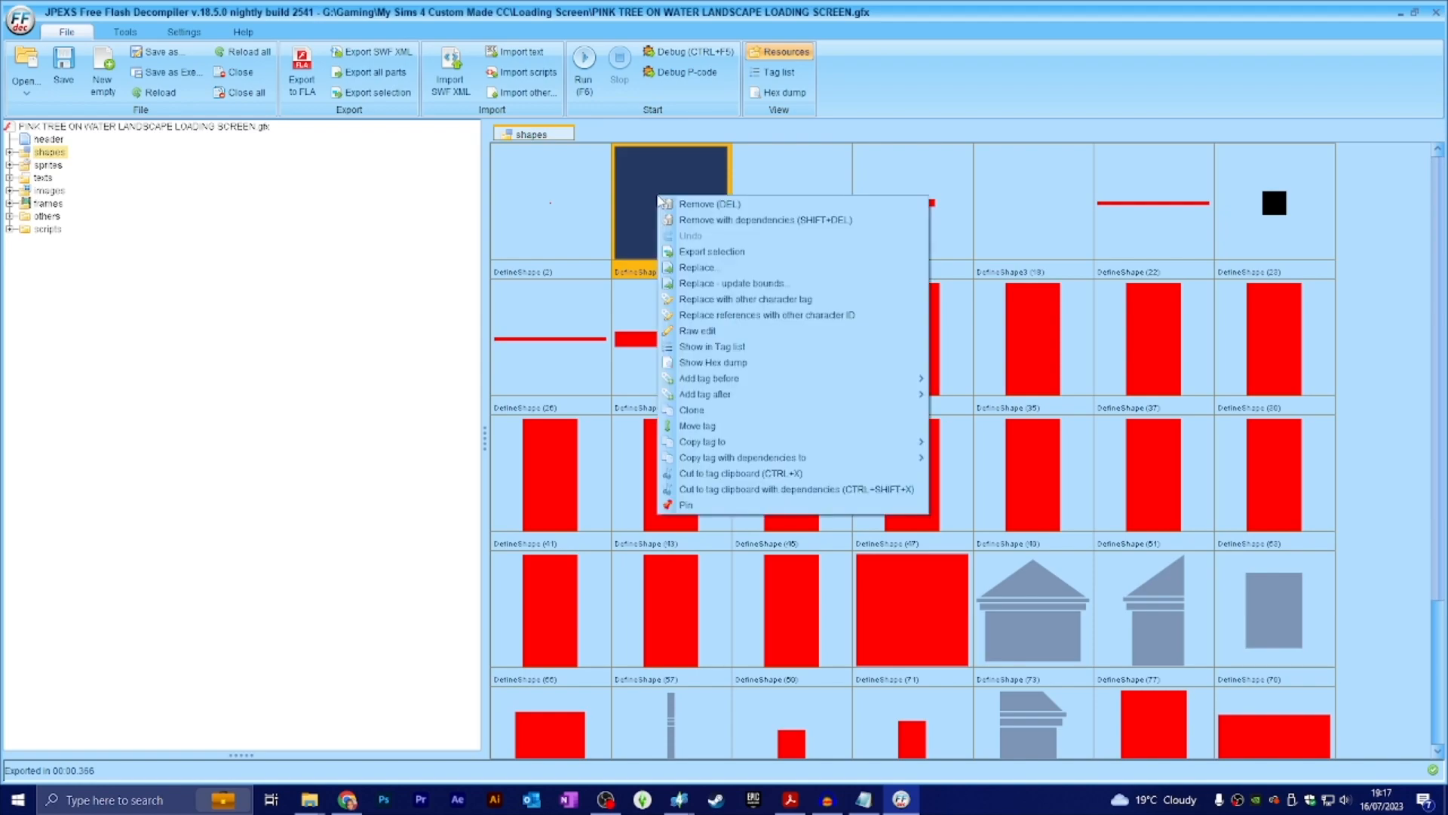
pyautogui.click(709, 268)
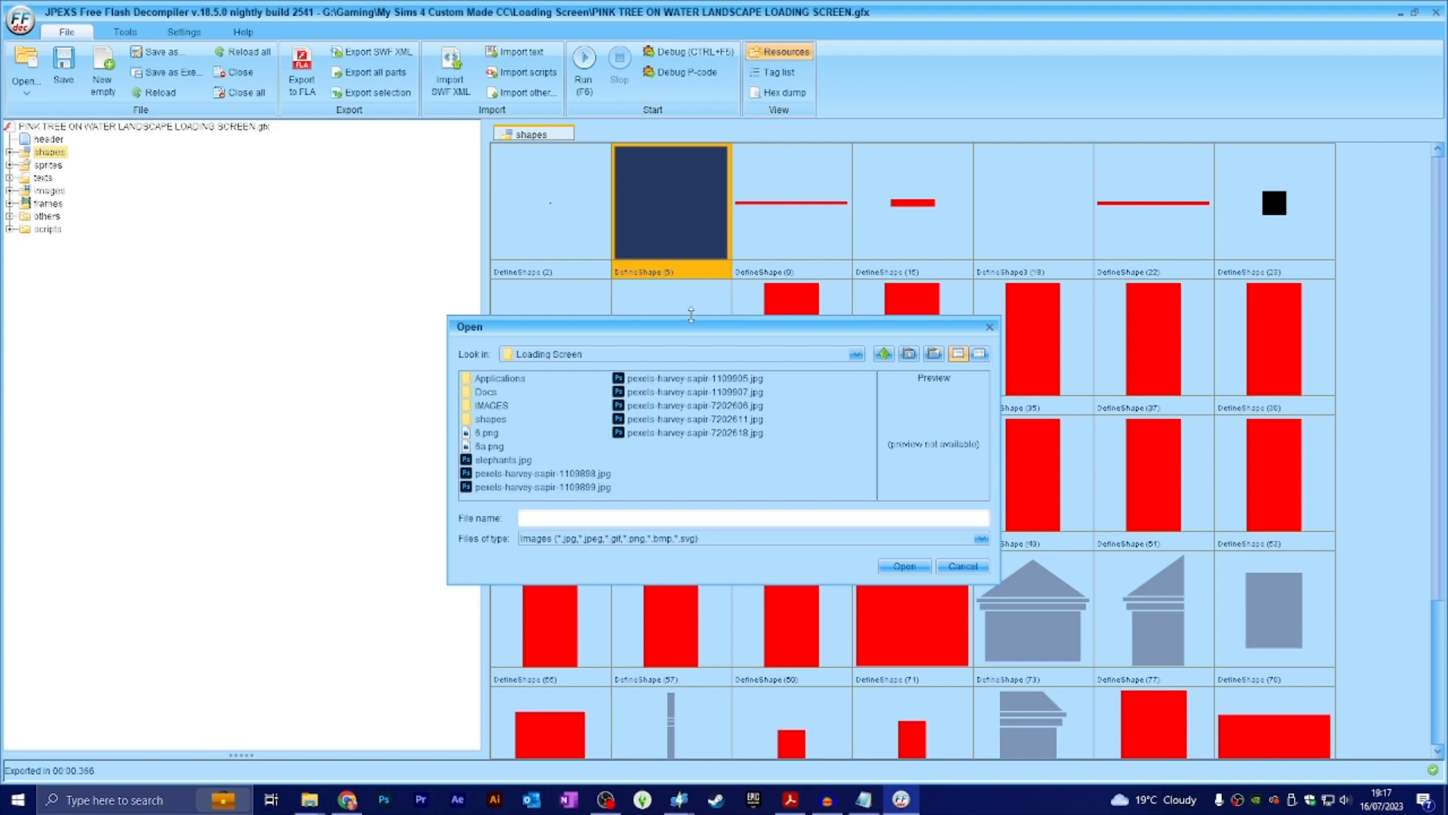
pyautogui.moveTo(780, 277); pyautogui.dragTo(624, 206)
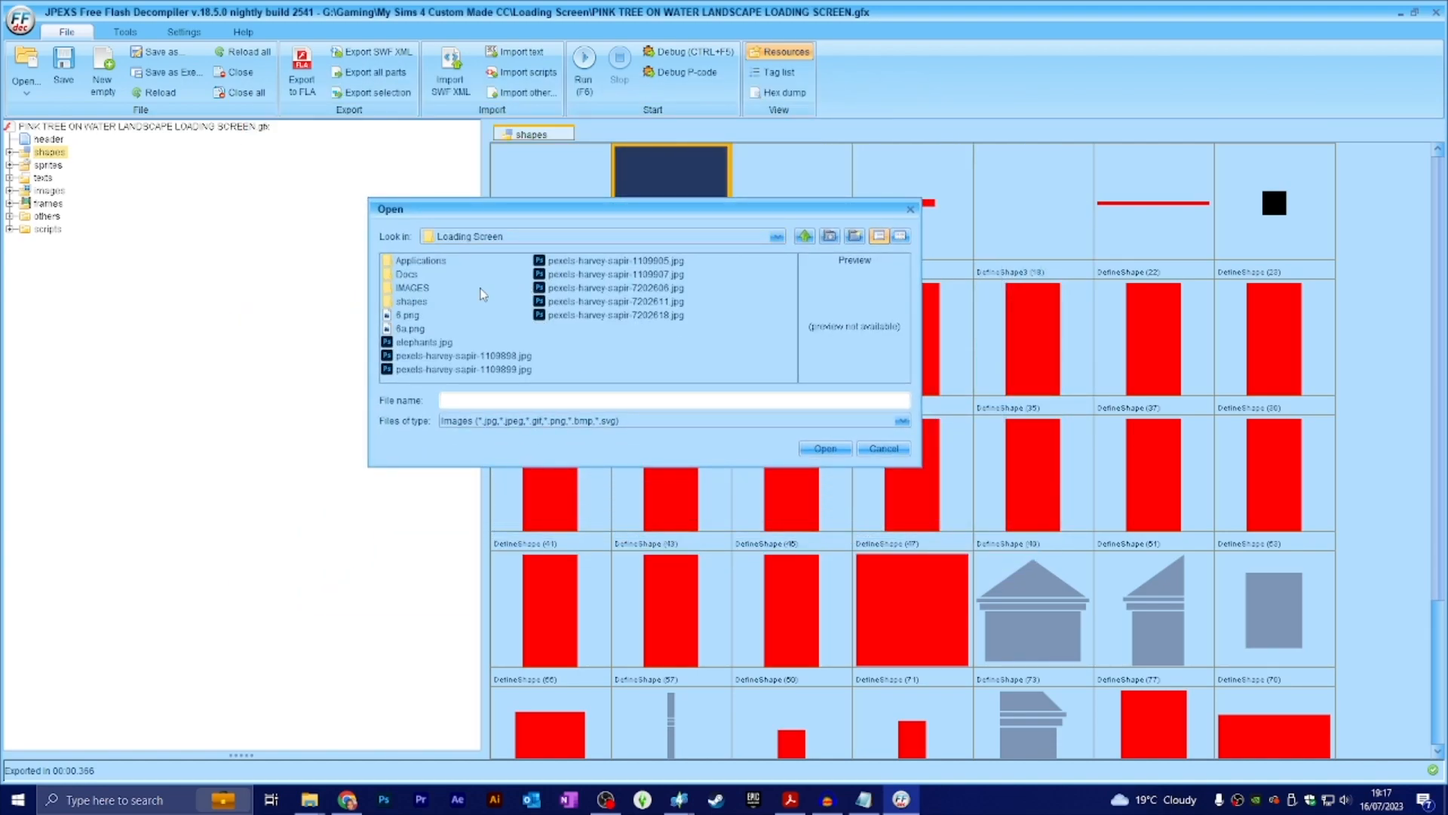
pyautogui.doubleClick(420, 302)
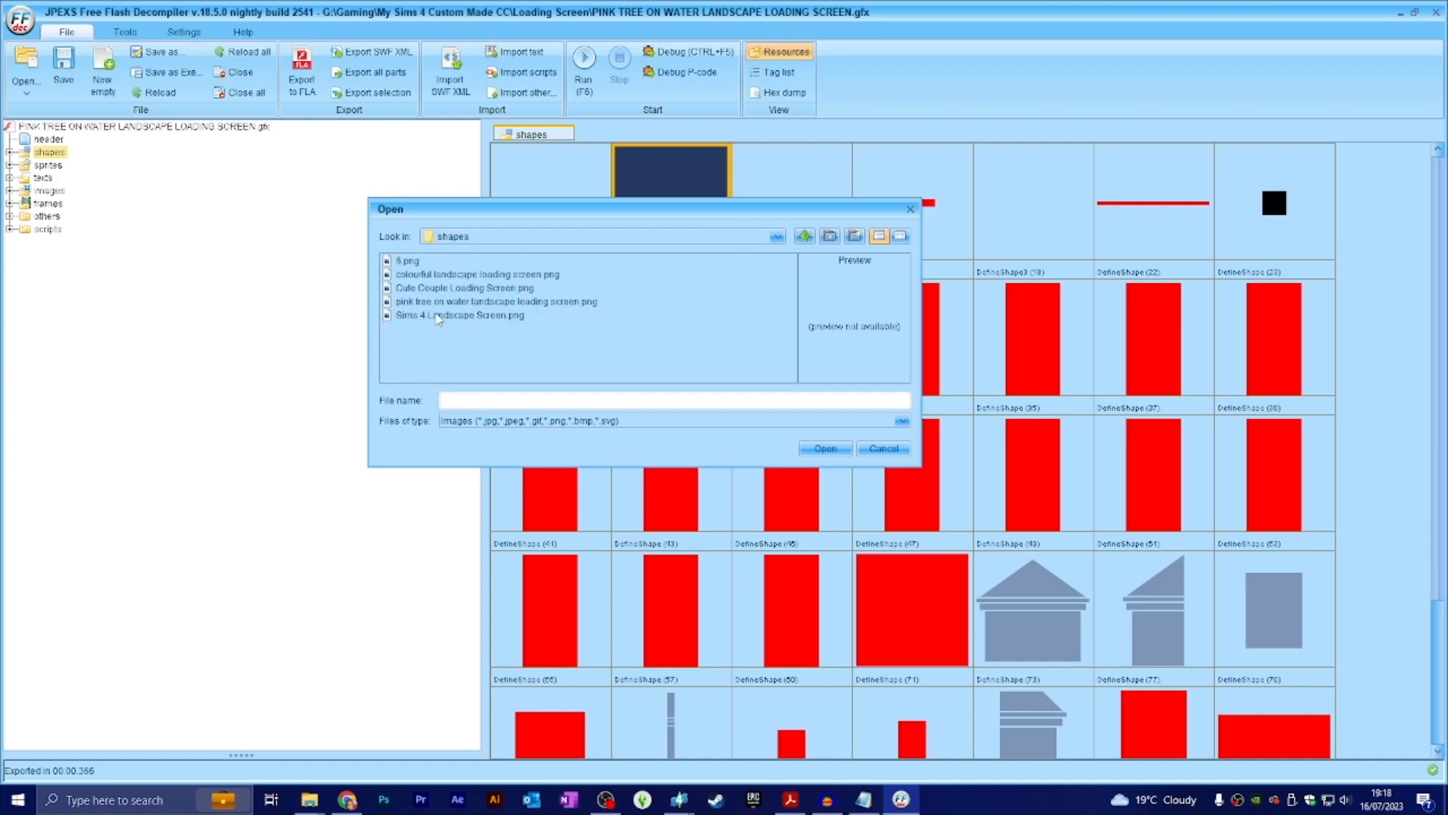
pyautogui.click(437, 302)
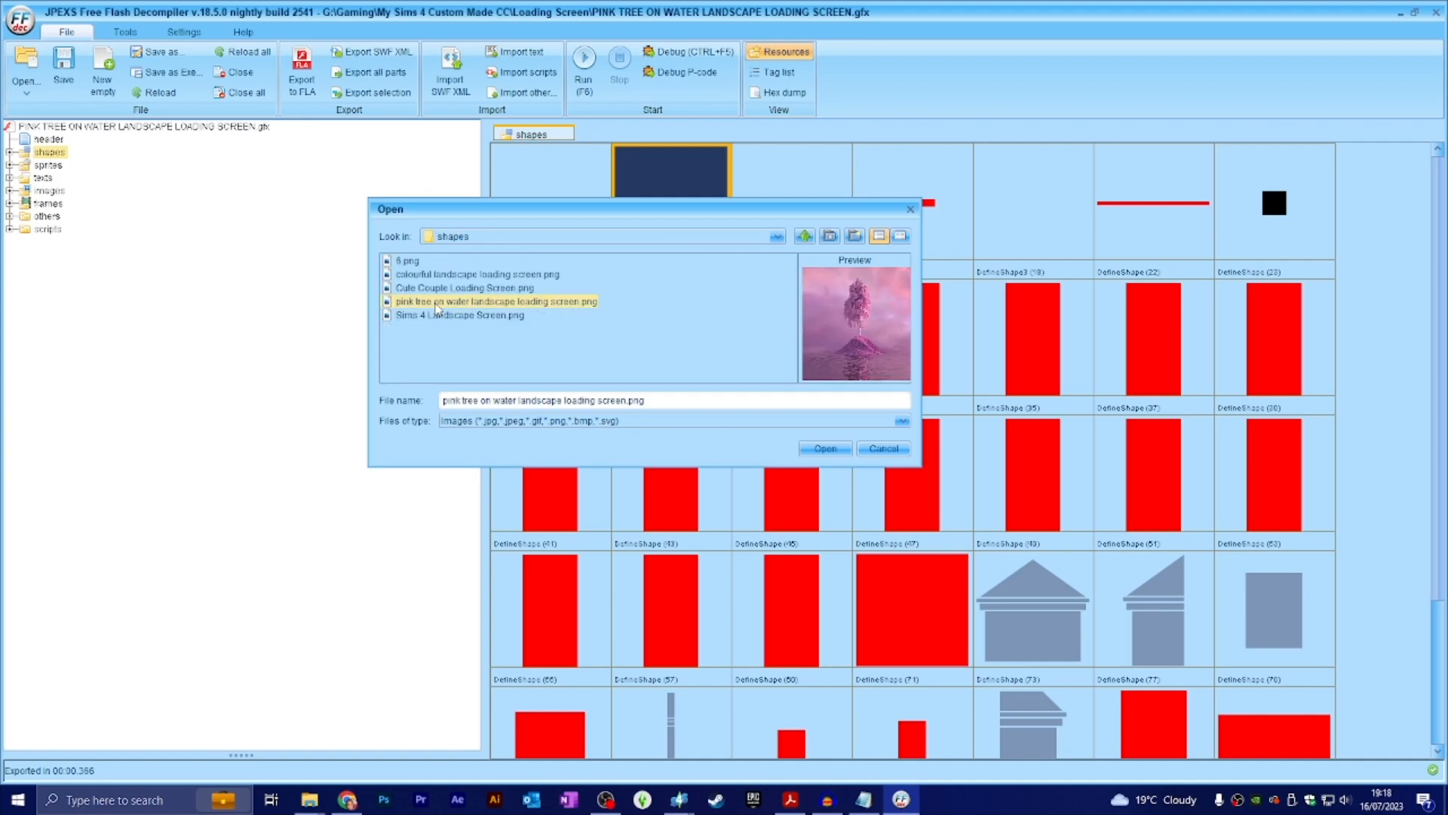
pyautogui.click(825, 449)
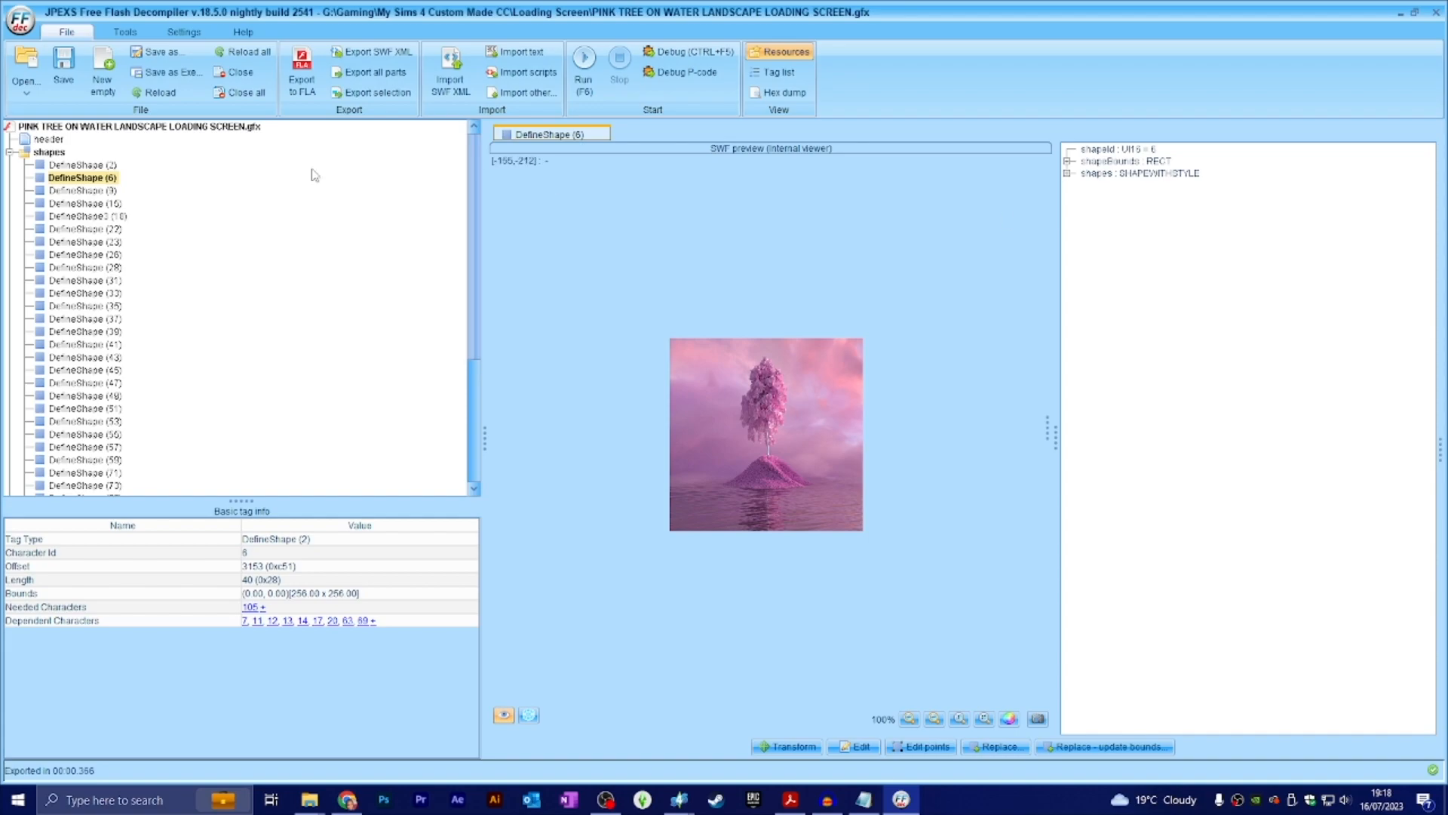
# Step: Save the modified PINK TREE ON WATER LANDSCAPE LOADING SCREEN.gfx, close the file and exit JPEXS Free Flash Decompiler
pyautogui.click(66, 68)
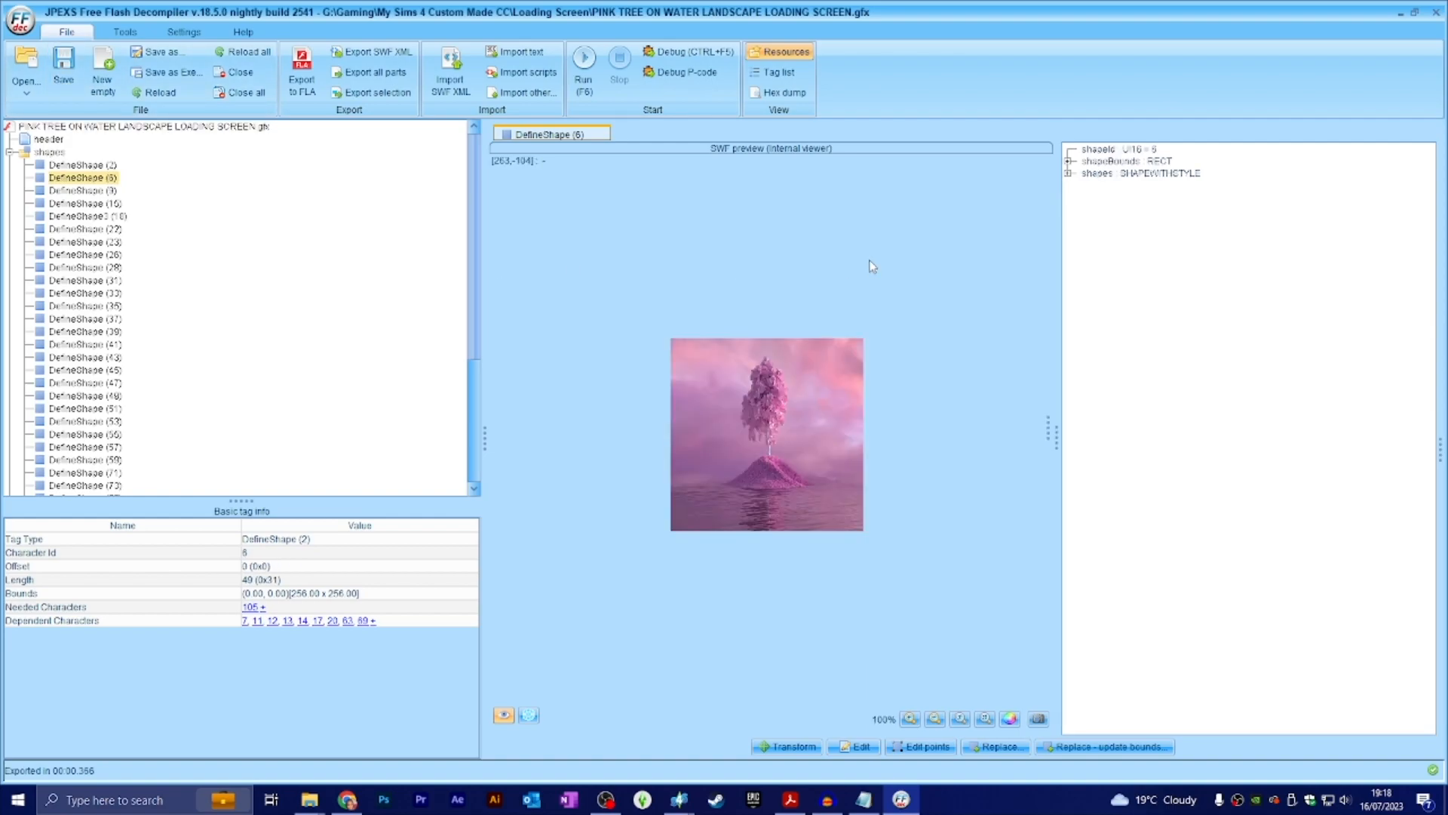
pyautogui.click(62, 67)
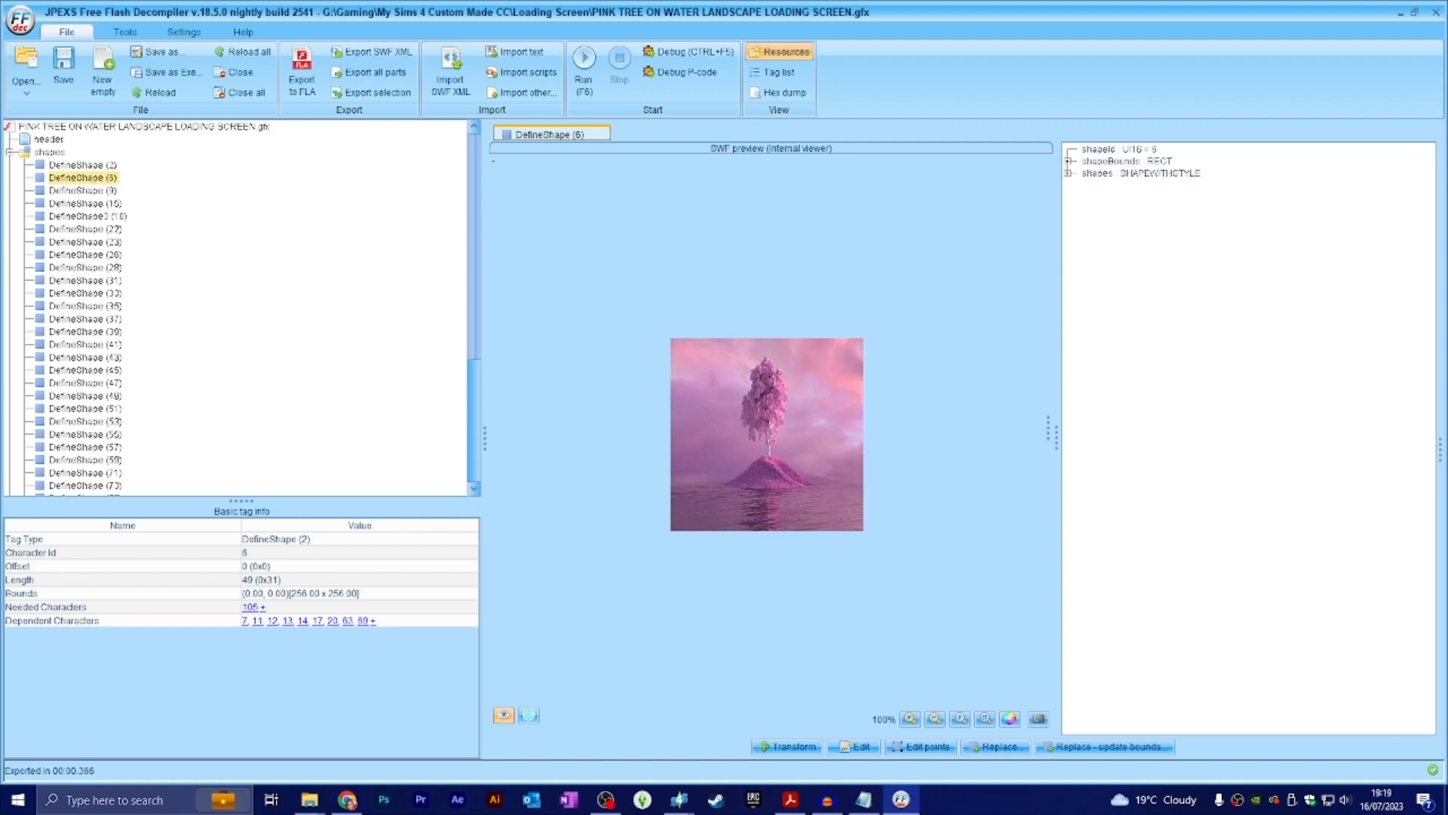
pyautogui.click(241, 74)
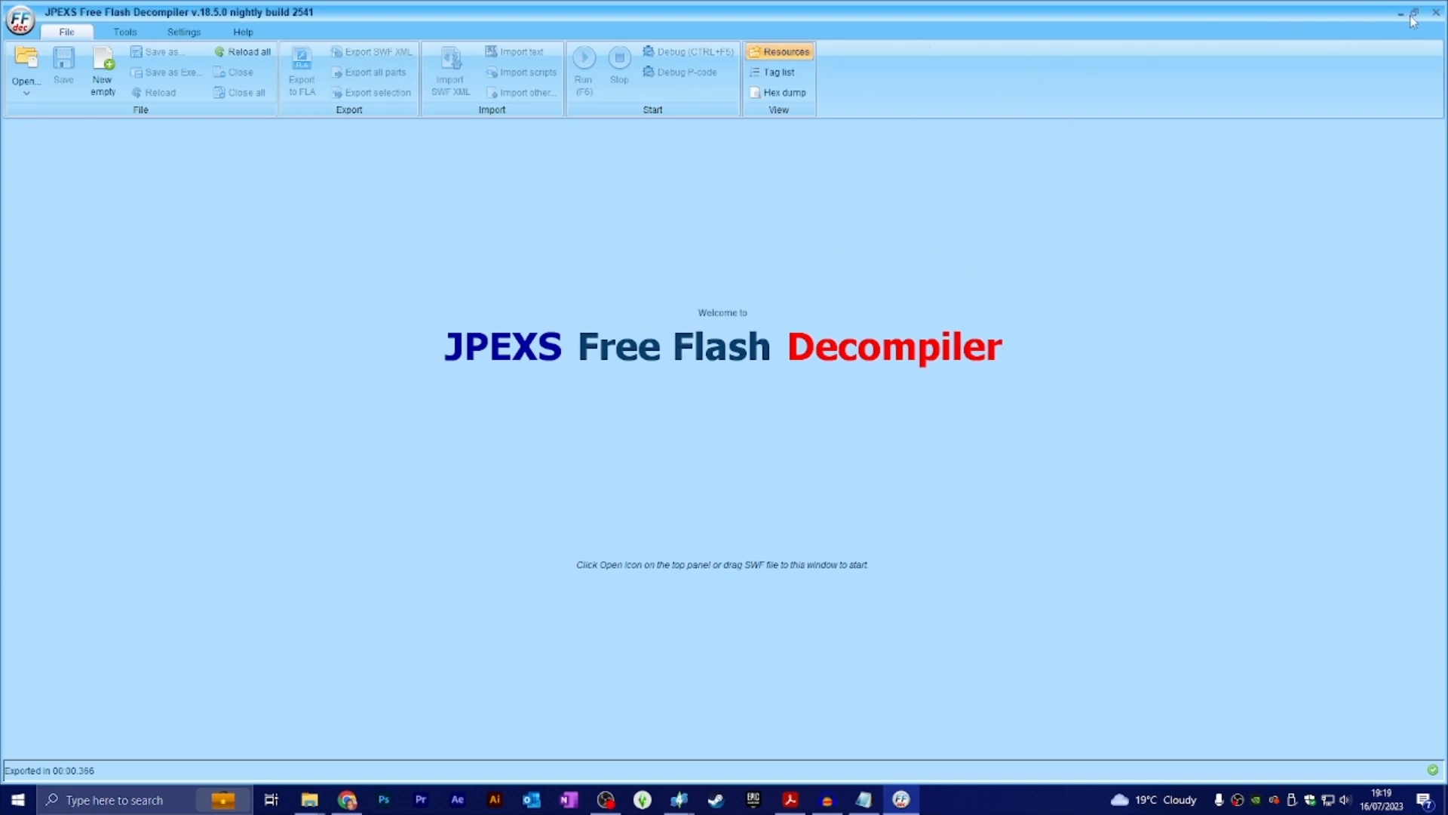
pyautogui.click(1438, 15)
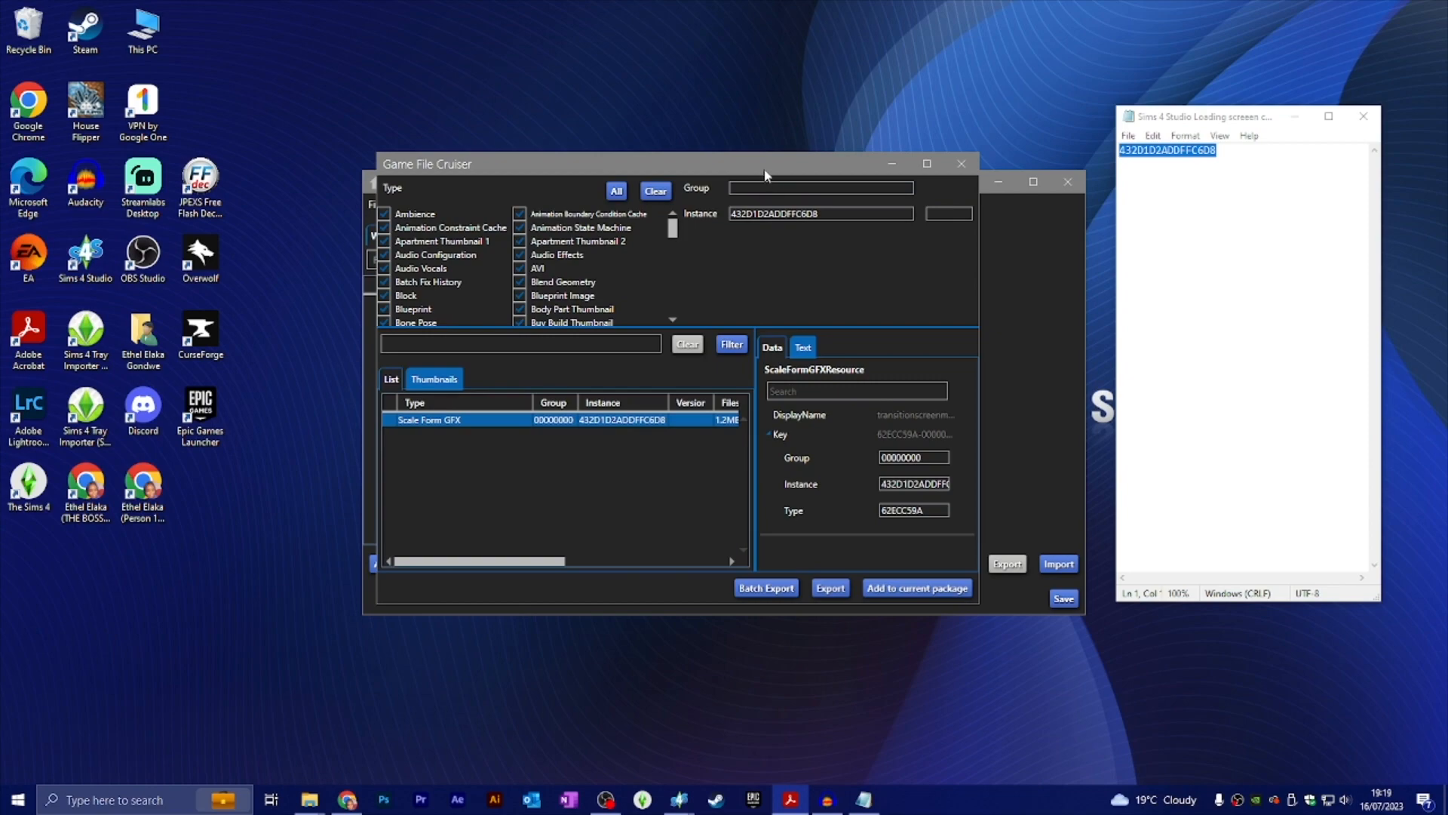
# Step: Close the Game File Cruiser in Sims 4 Studio and switch to the Loading Screen folder in File Explorer
pyautogui.moveTo(762, 177); pyautogui.dragTo(799, 152)
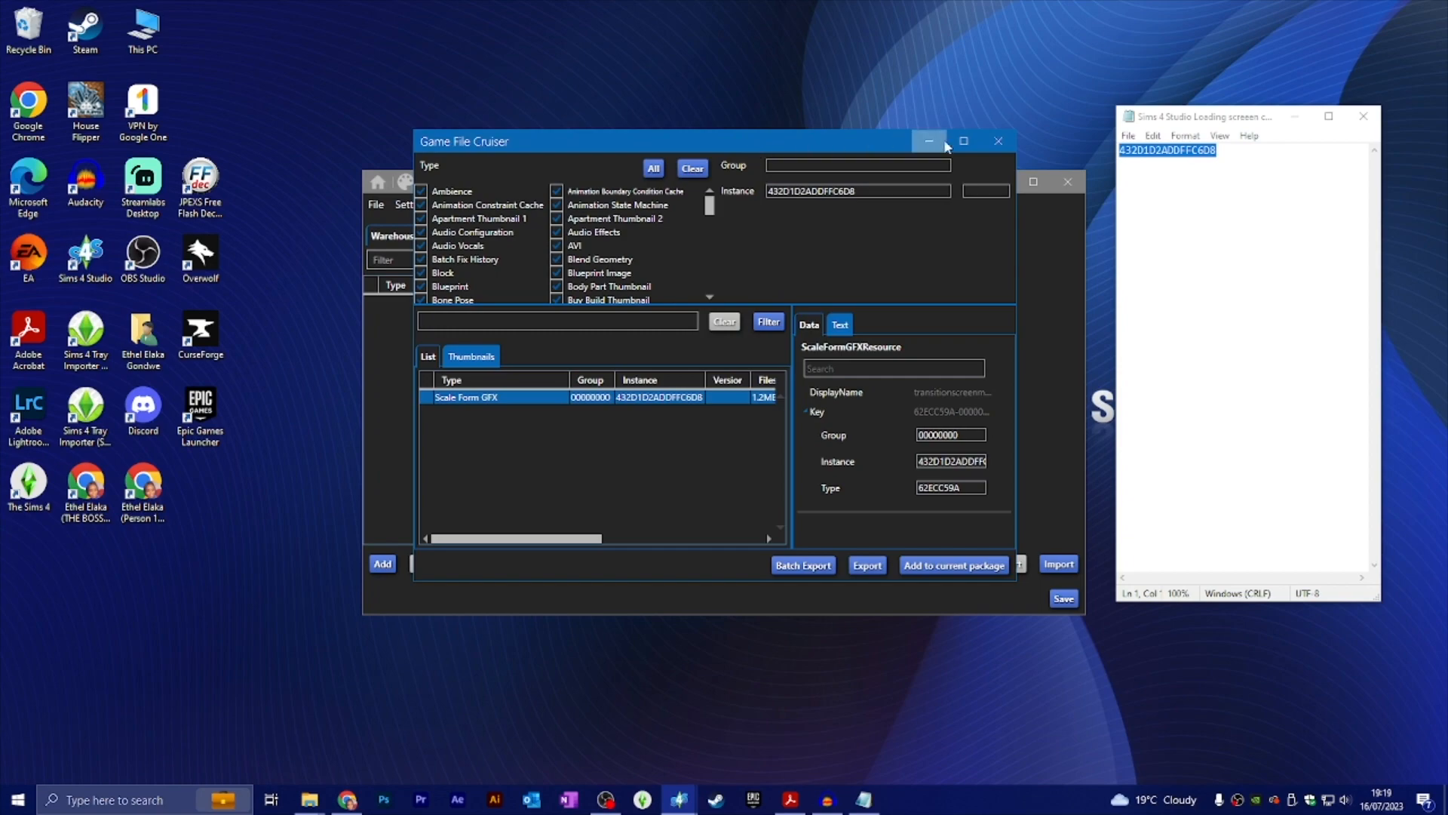
pyautogui.click(1000, 141)
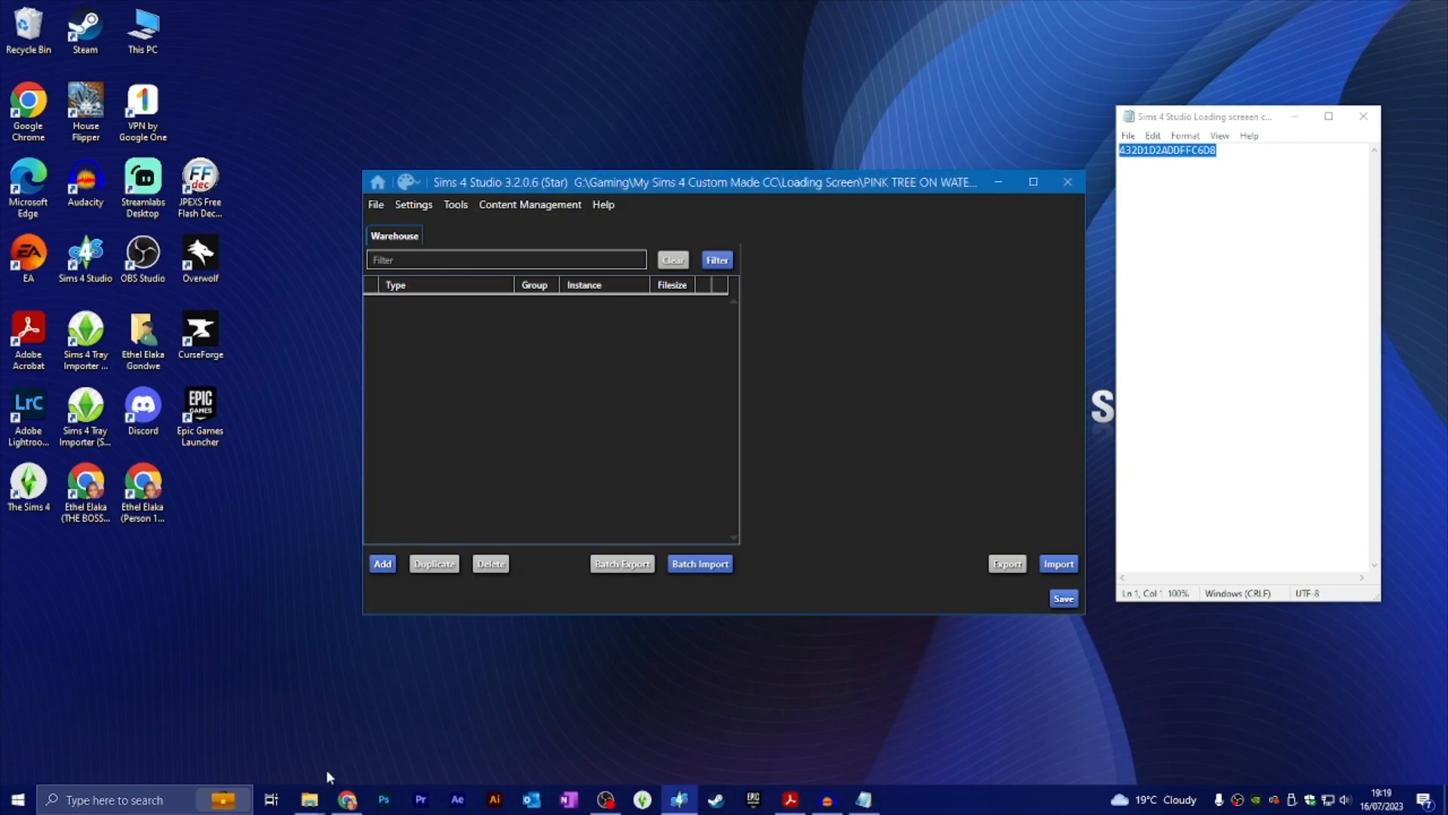
pyautogui.moveTo(311, 805)
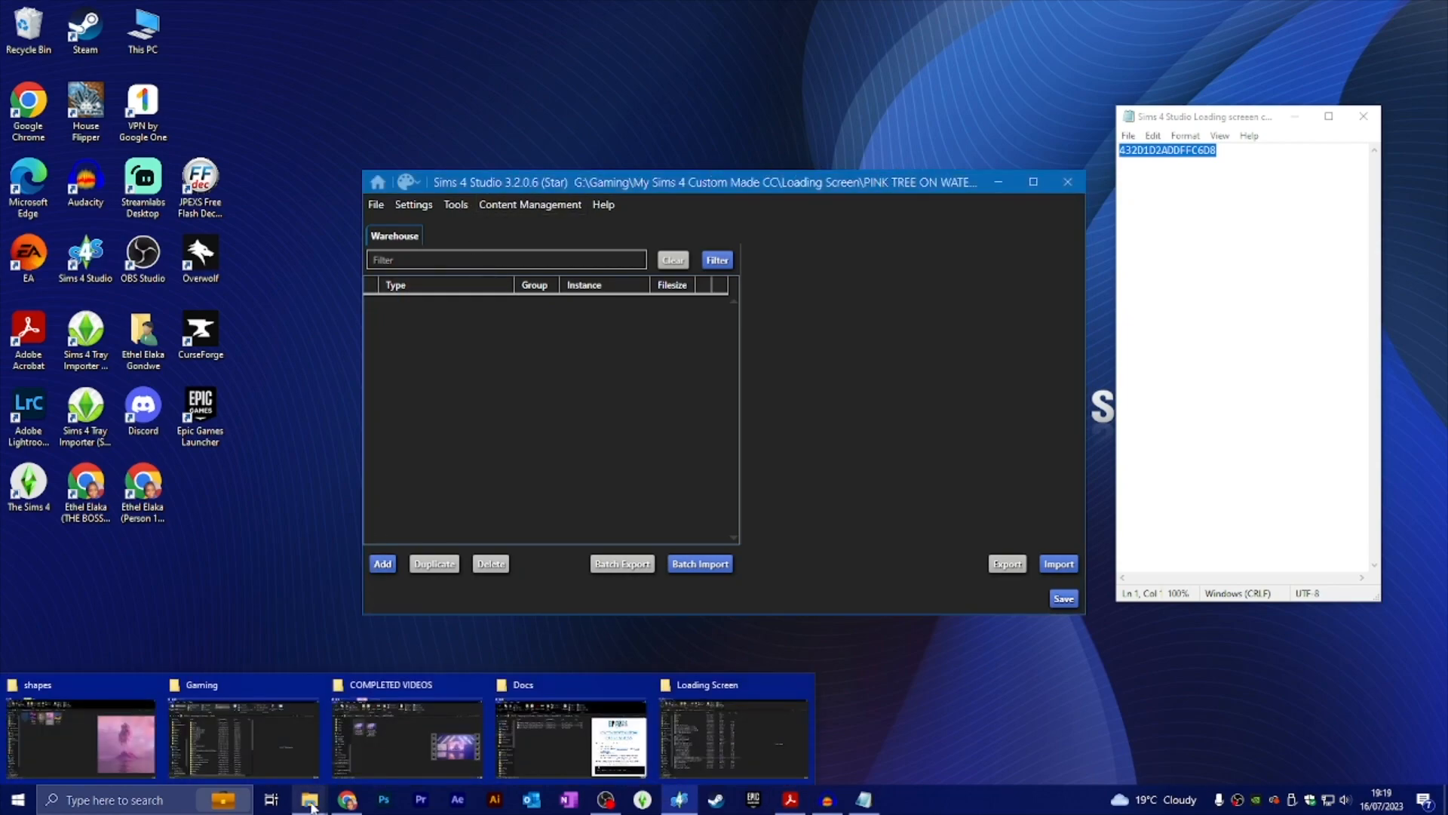
pyautogui.click(65, 735)
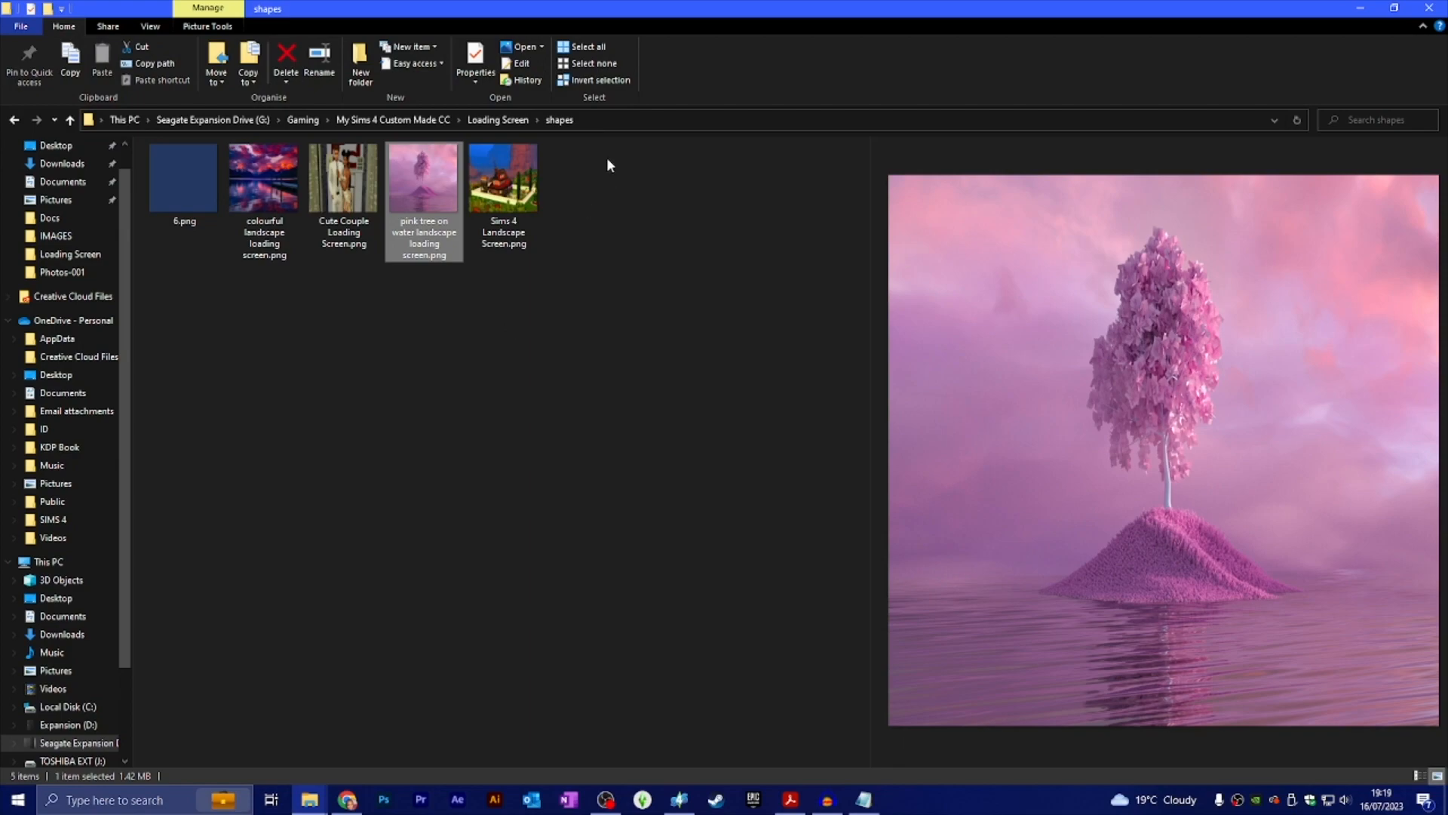
pyautogui.click(496, 120)
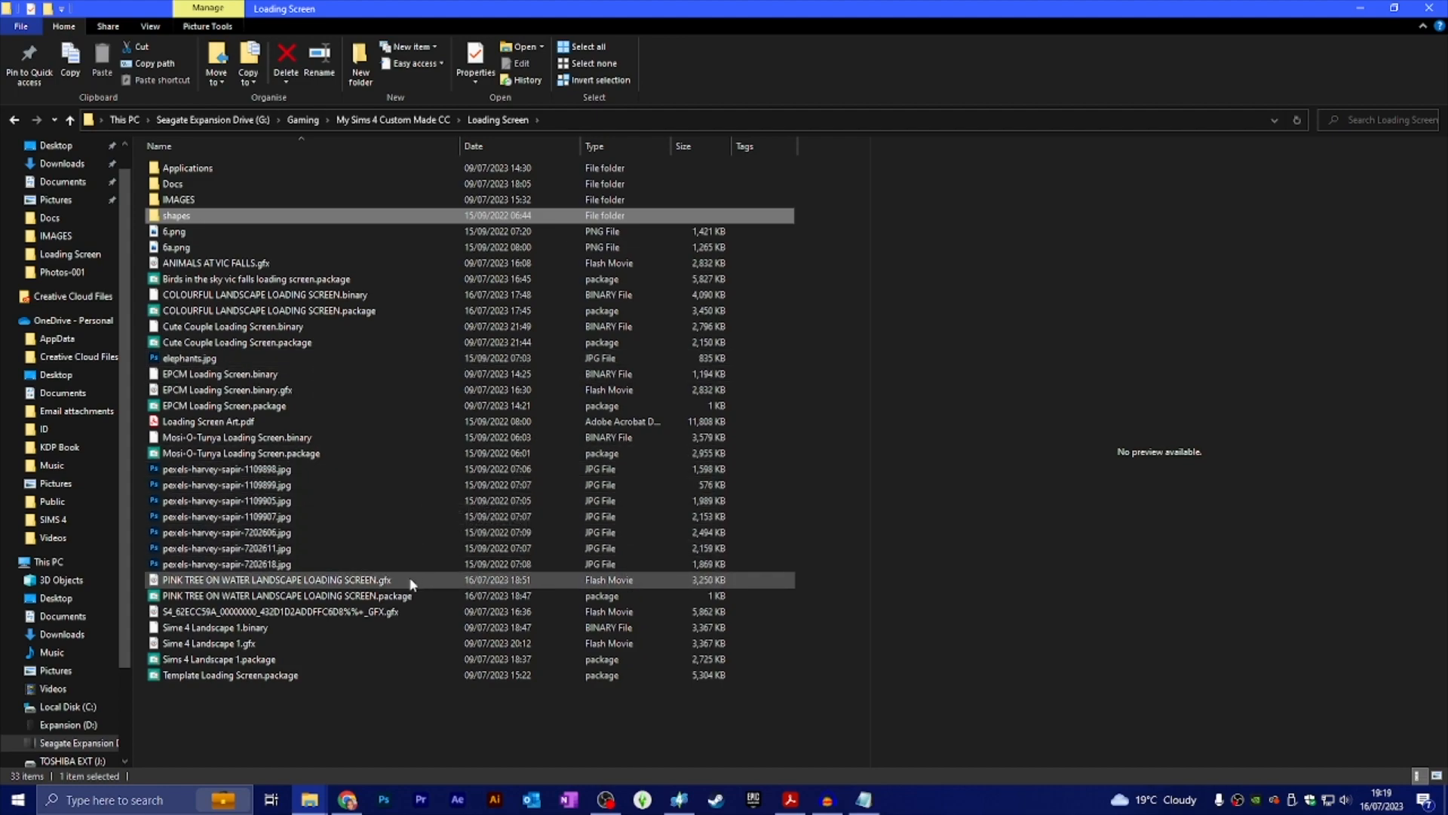
# Step: Change the extension of PINK TREE ON WATER LANDSCAPE LOADING SCREEN.gfx to .binary, accept the change and minimise File Explorer
pyautogui.click(352, 583)
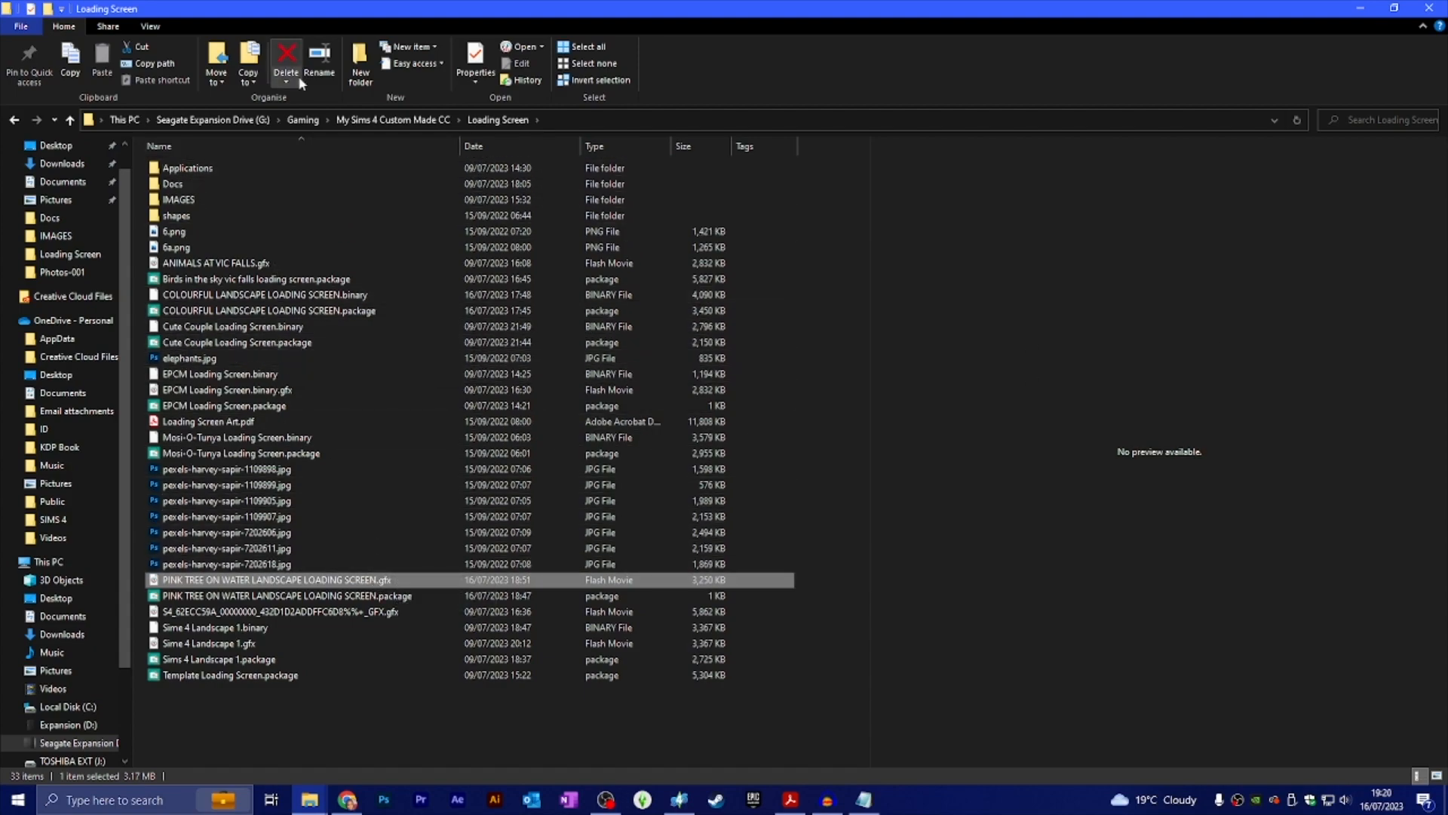
pyautogui.click(319, 61)
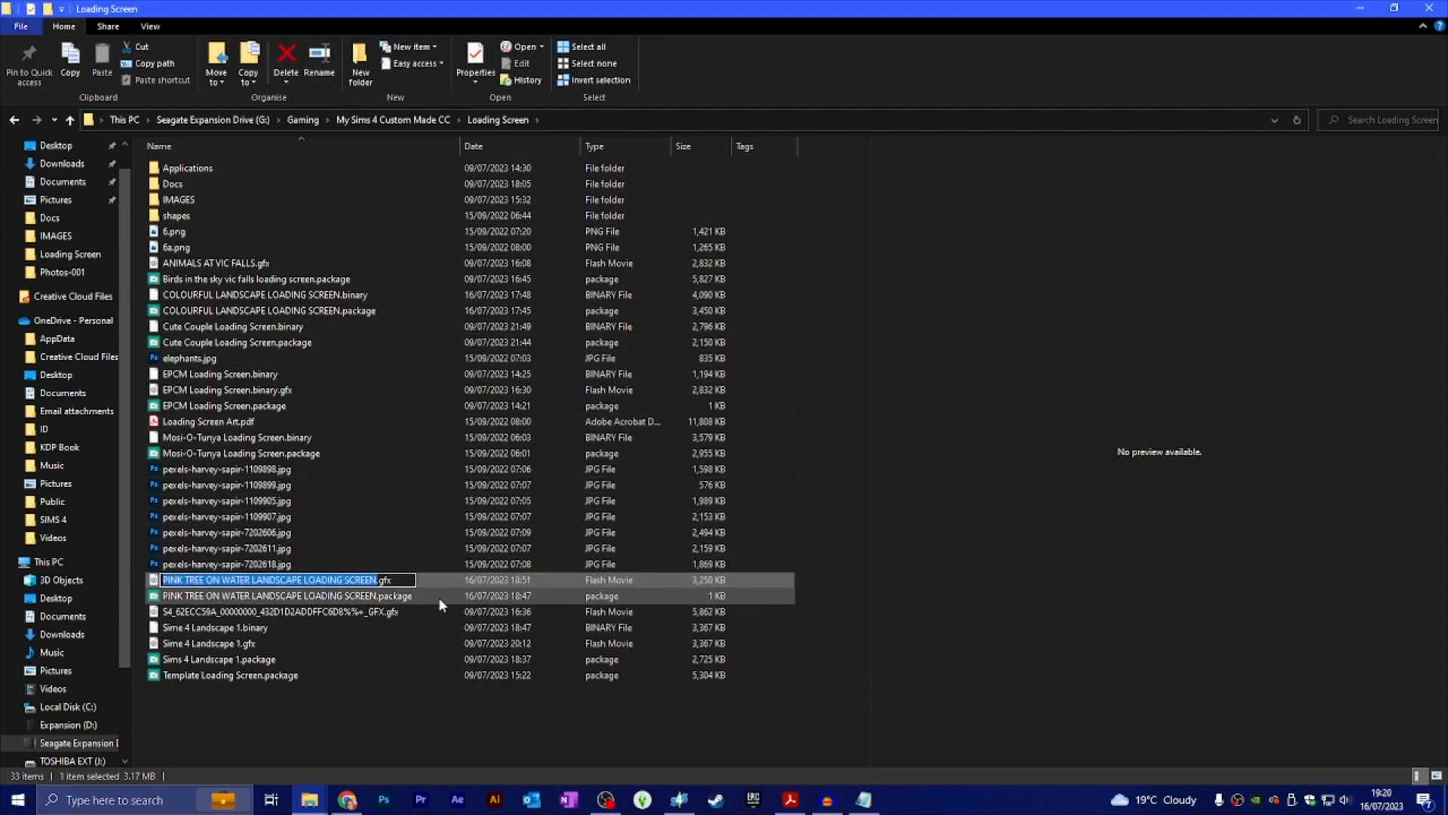
pyautogui.click(397, 579)
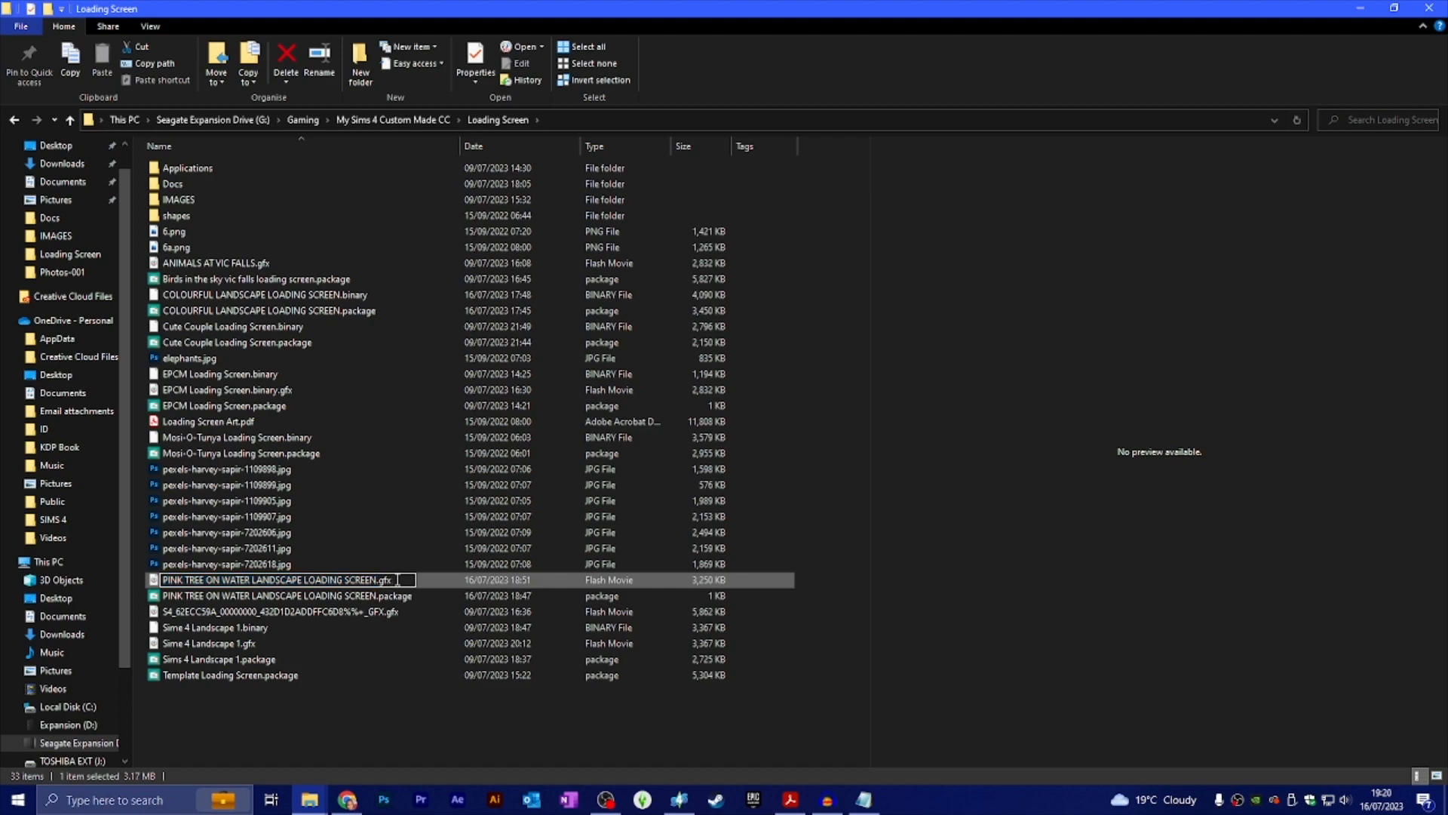
pyautogui.press('BackSpace')
pyautogui.press('BackSpace')
pyautogui.press('BackSpace')
pyautogui.write('binary')
pyautogui.press('Return')
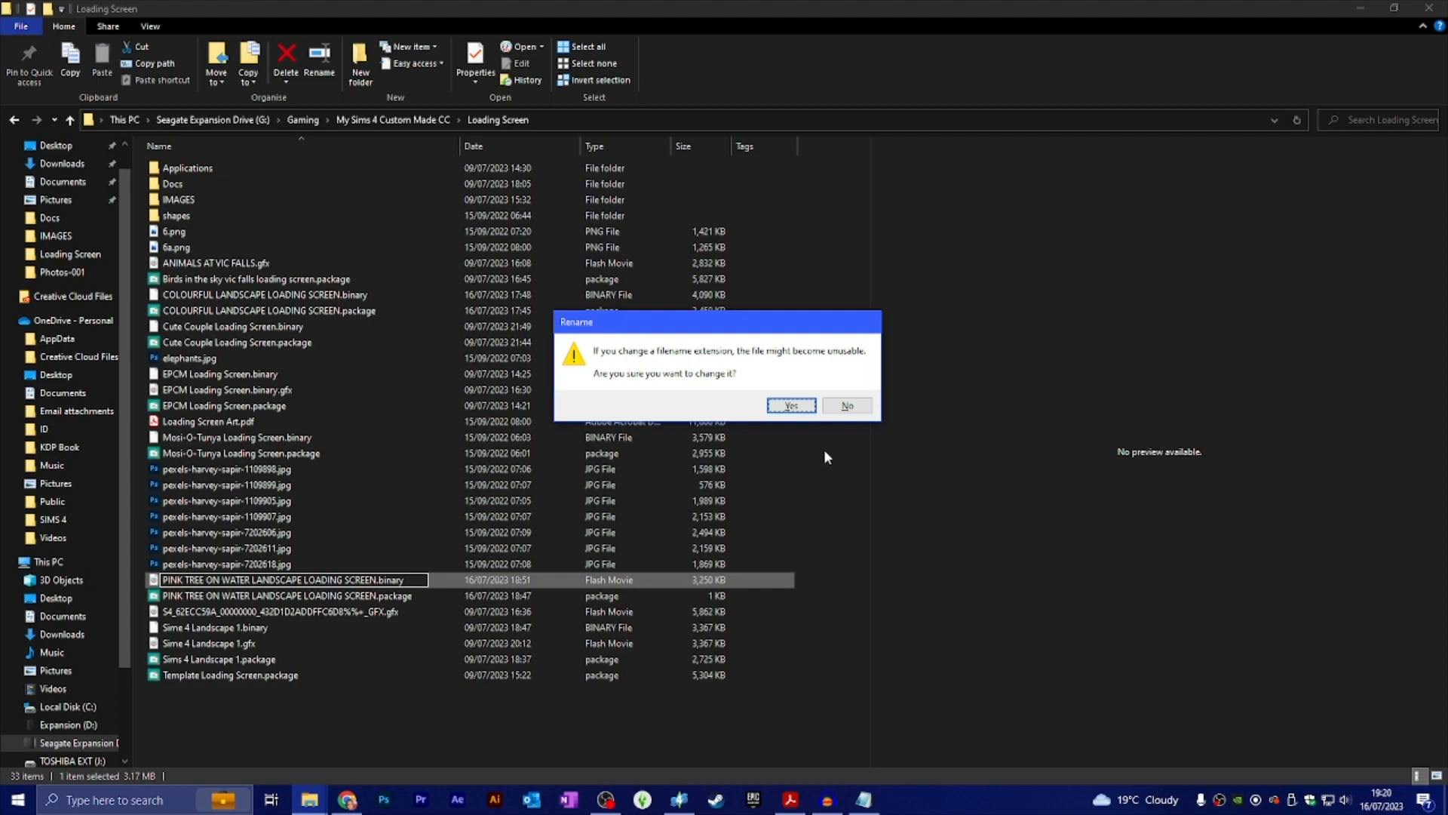
pyautogui.press('Return')
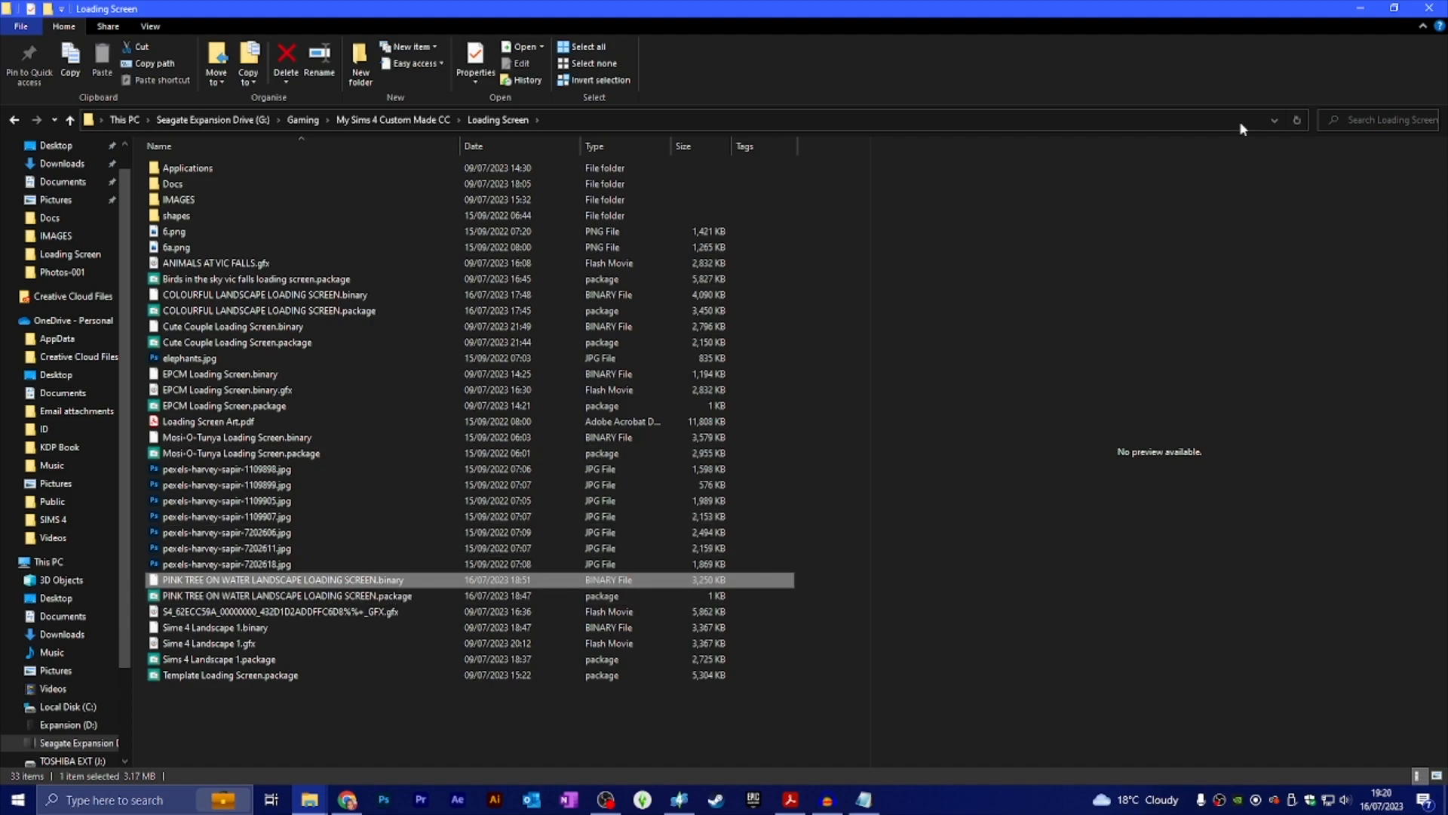
pyautogui.click(1359, 11)
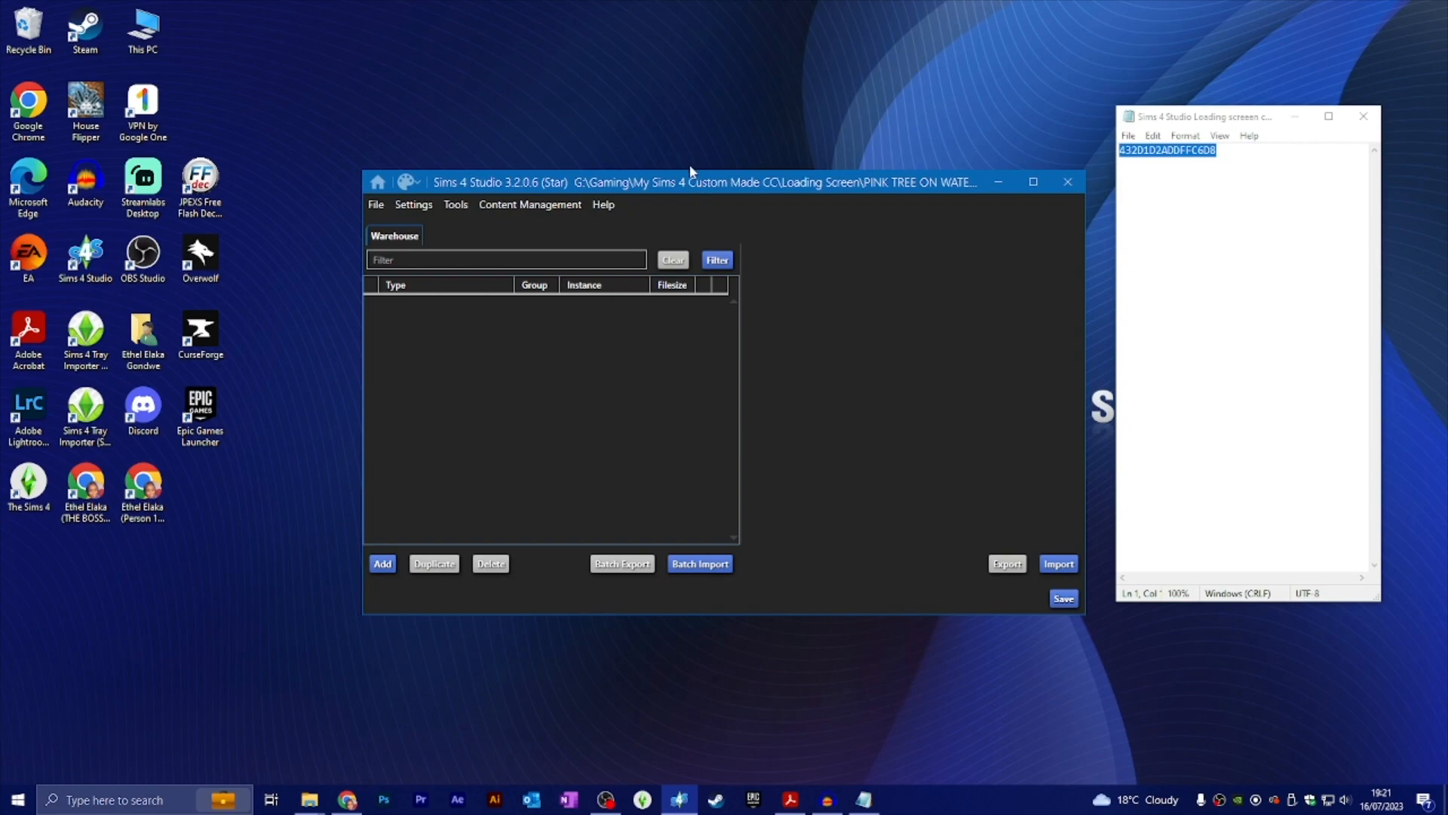
# Step: Start adding a resource to the pink tree package in Sims 4 Studio with Scale Form GFX as its type
pyautogui.moveTo(695, 188); pyautogui.dragTo(738, 173)
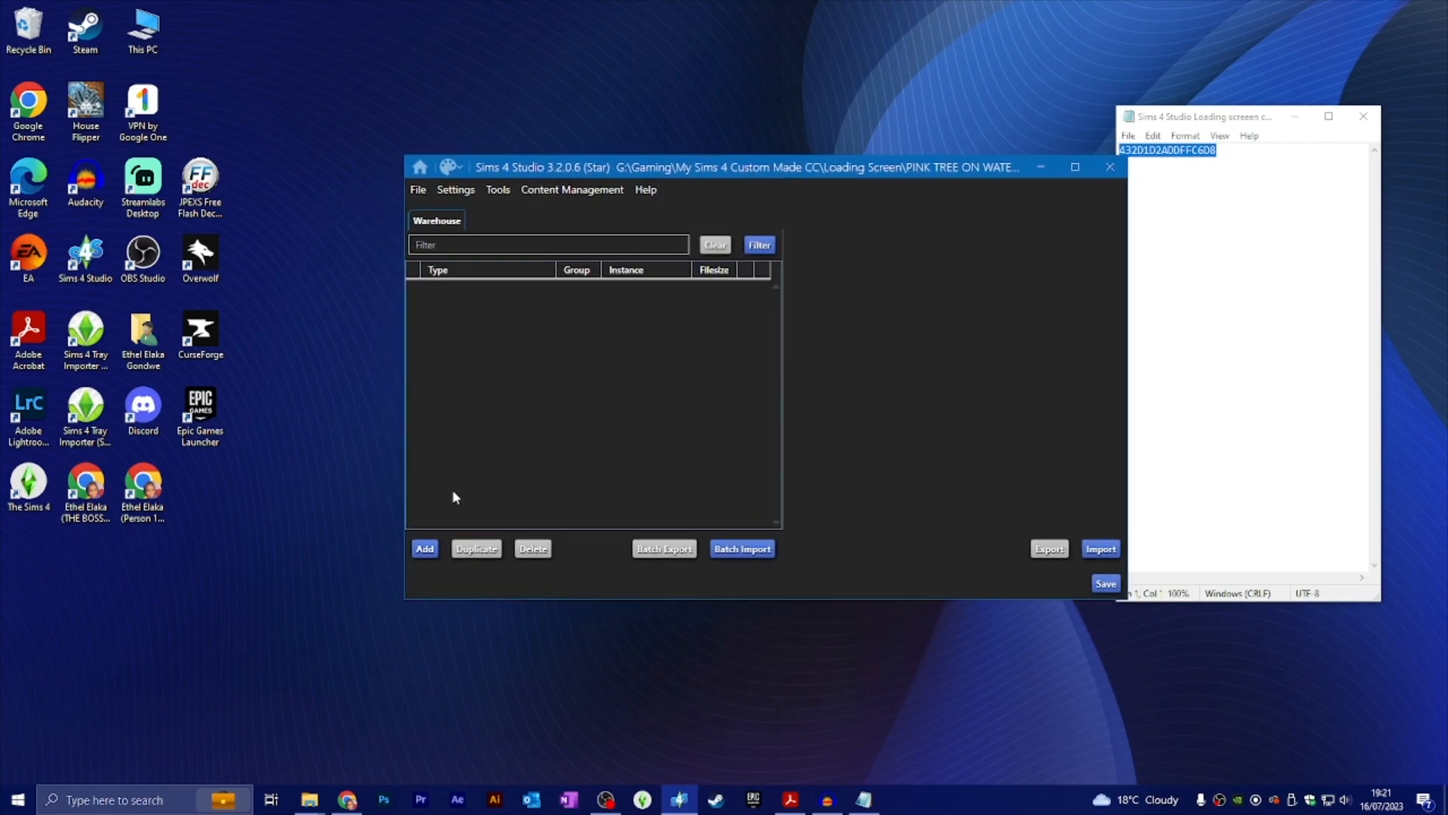
pyautogui.click(423, 551)
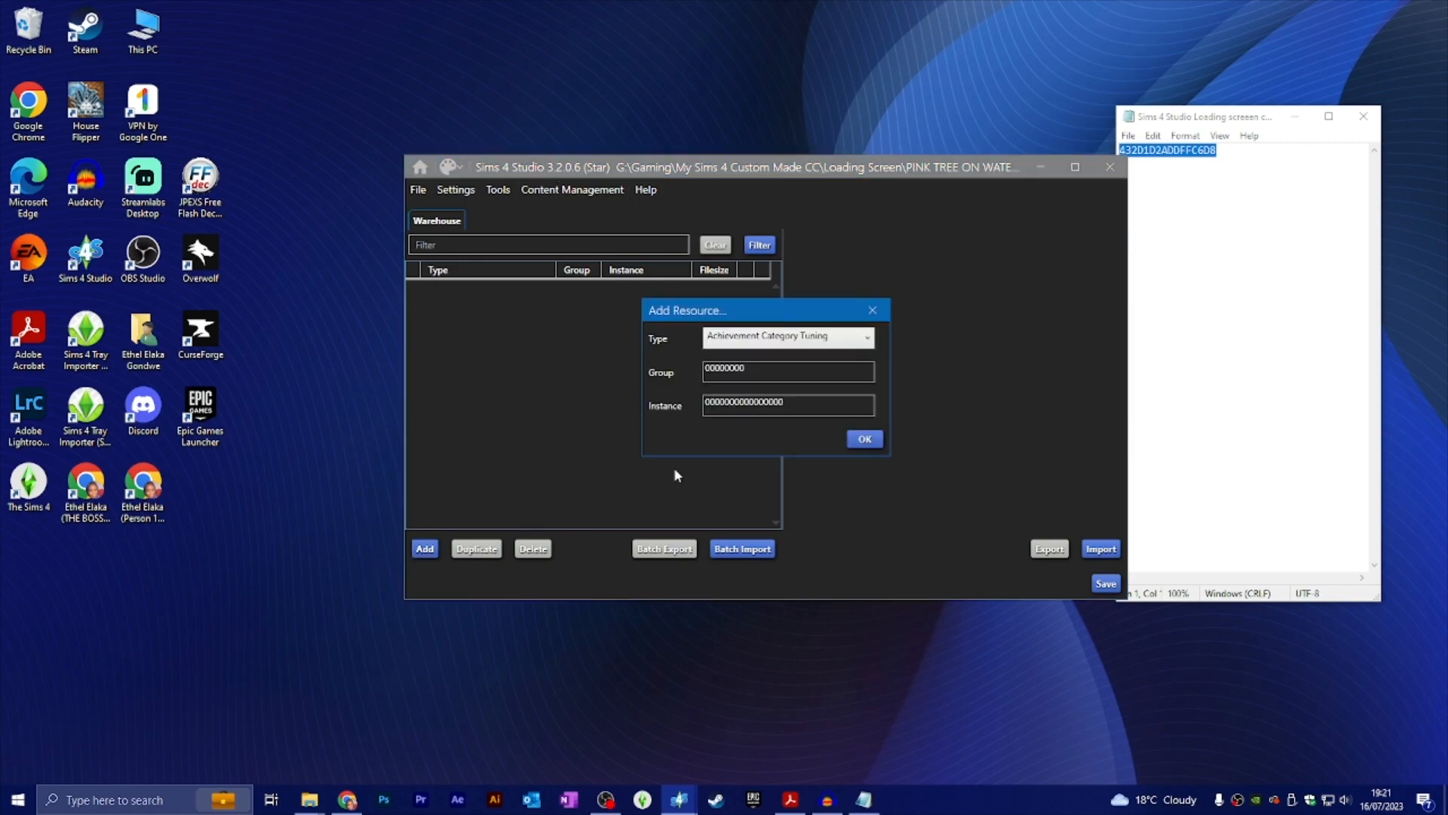
pyautogui.click(870, 342)
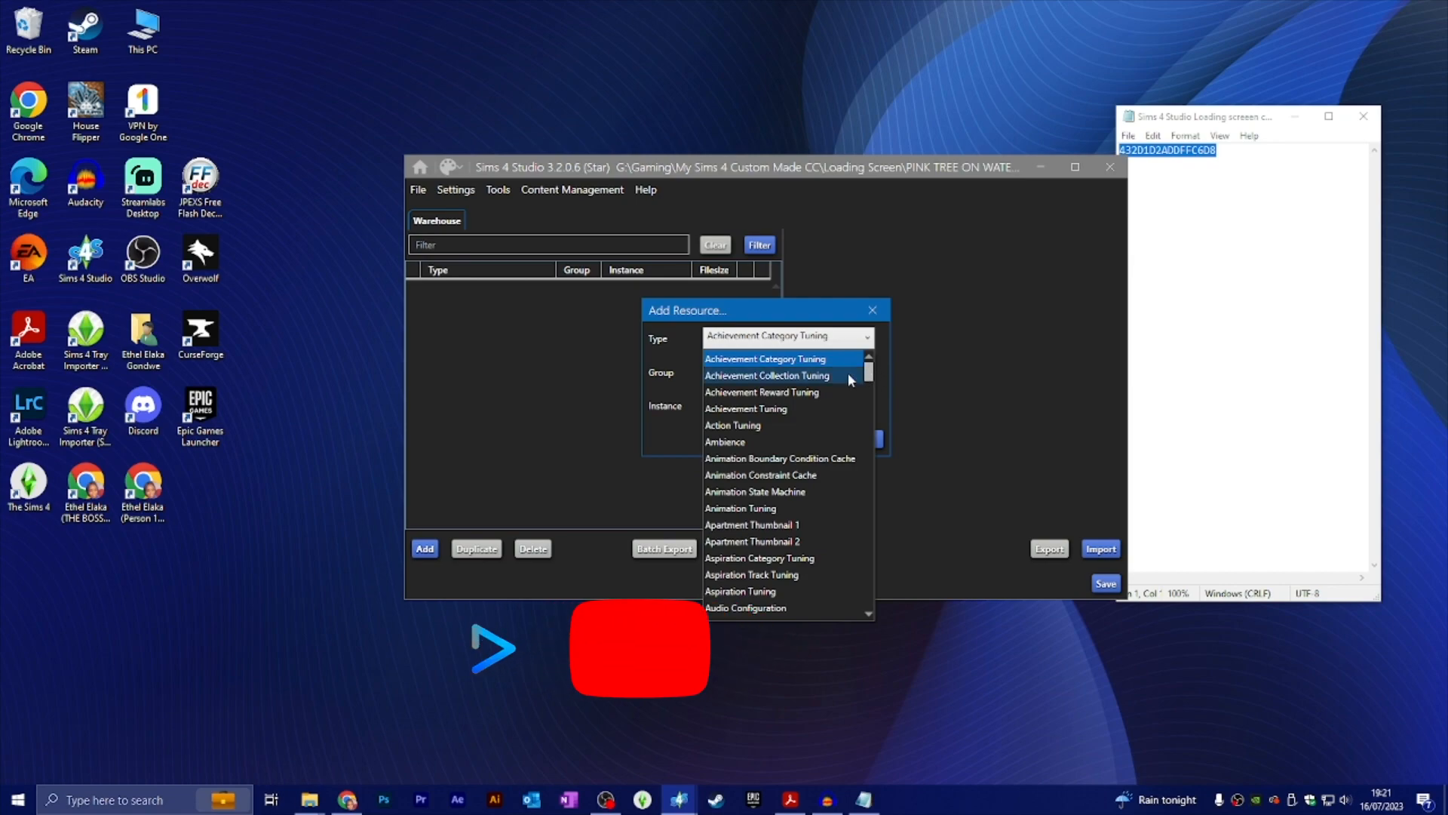
pyautogui.moveTo(873, 377); pyautogui.dragTo(875, 528)
pyautogui.scroll(7, 818, 513)
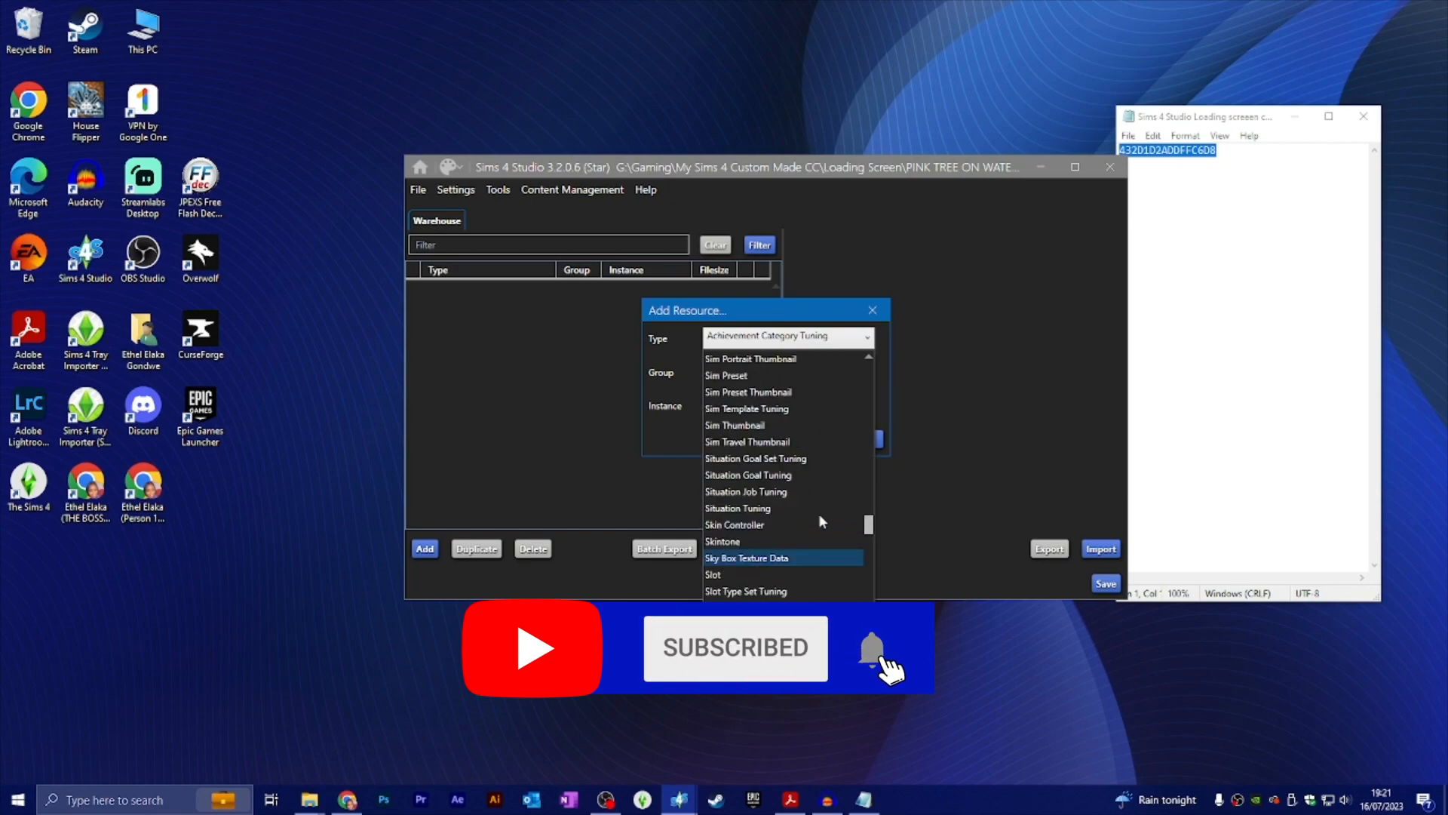
pyautogui.scroll(-2, 817, 512)
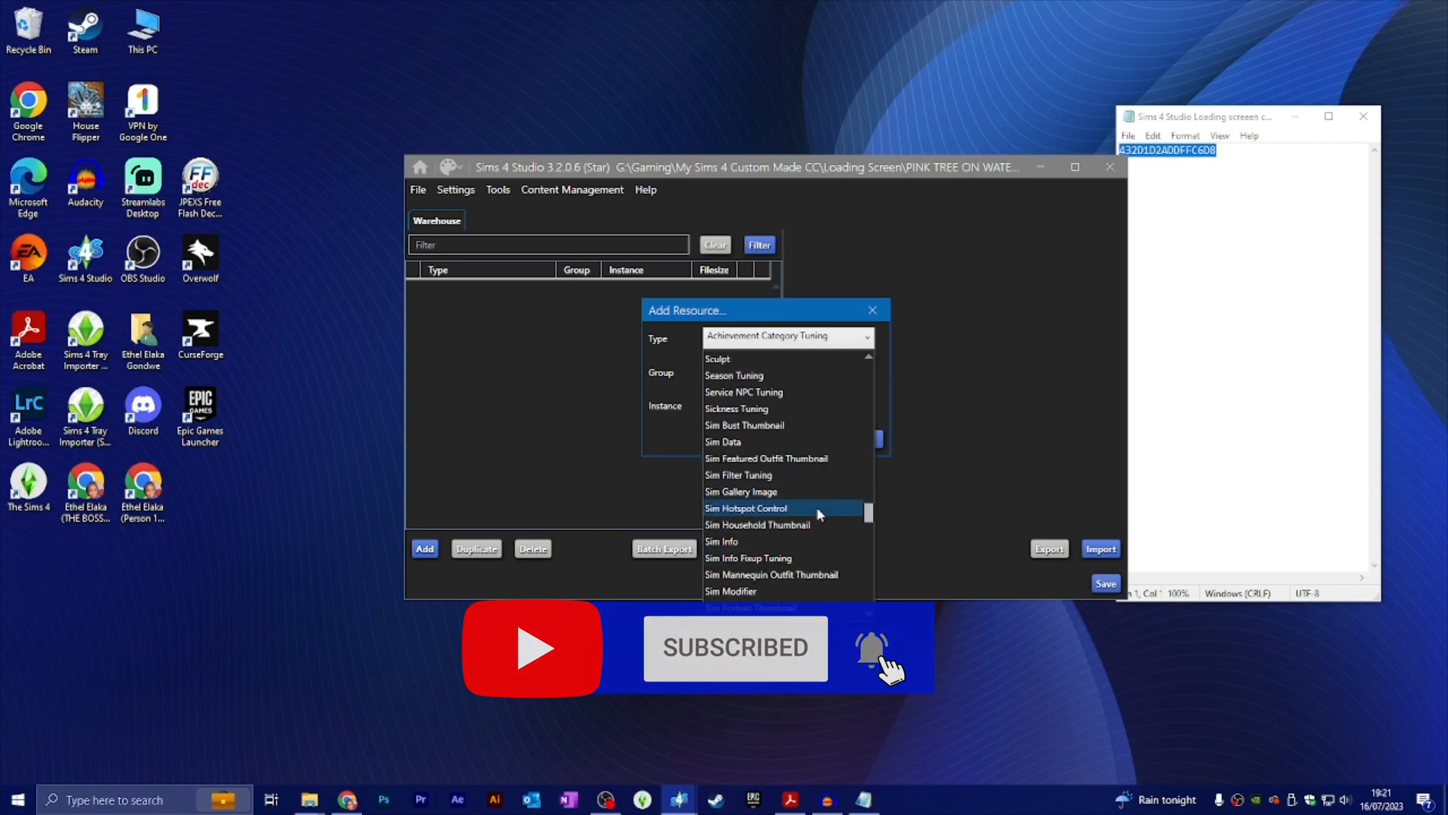
pyautogui.scroll(1, 816, 506)
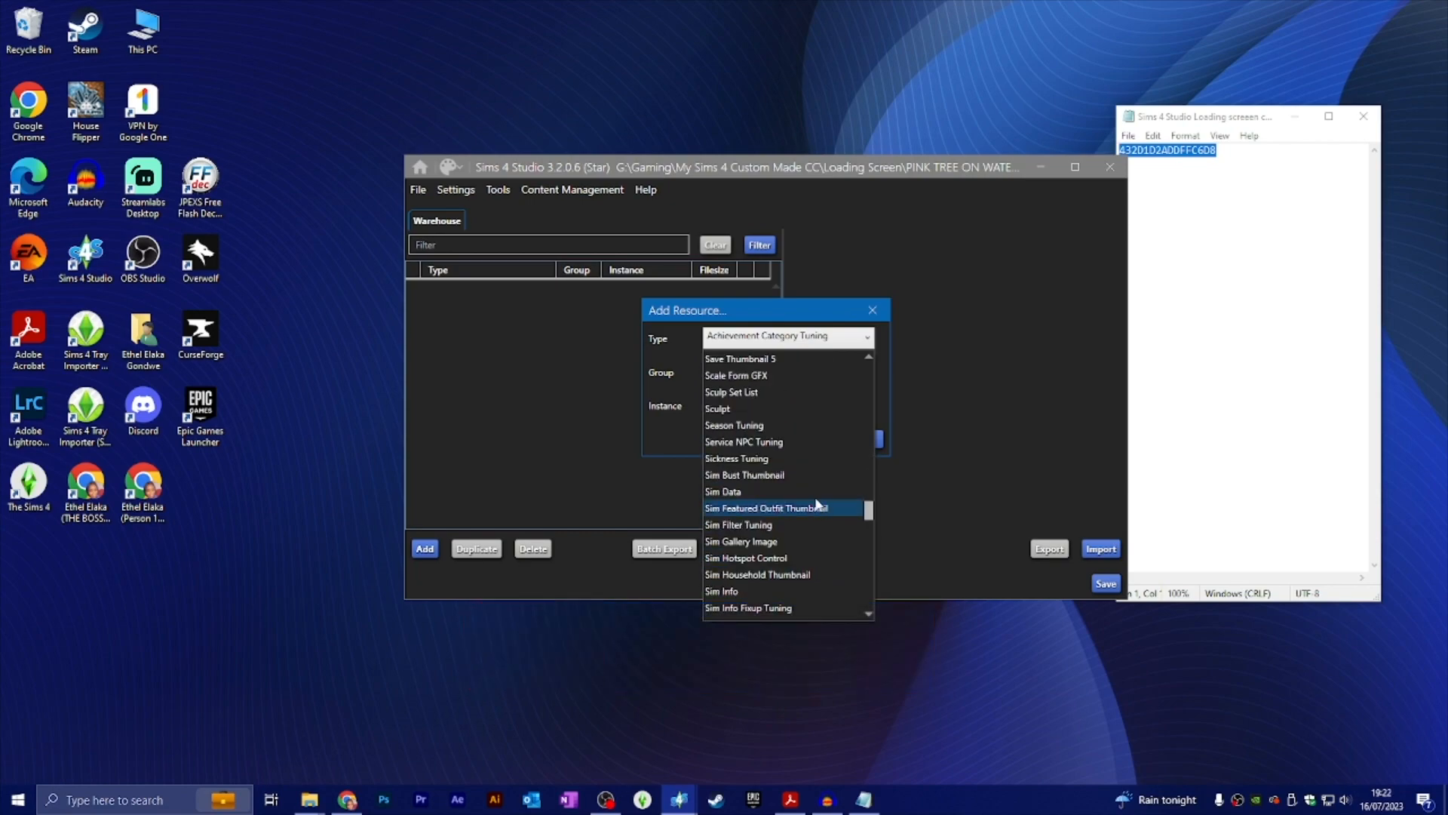
pyautogui.click(757, 377)
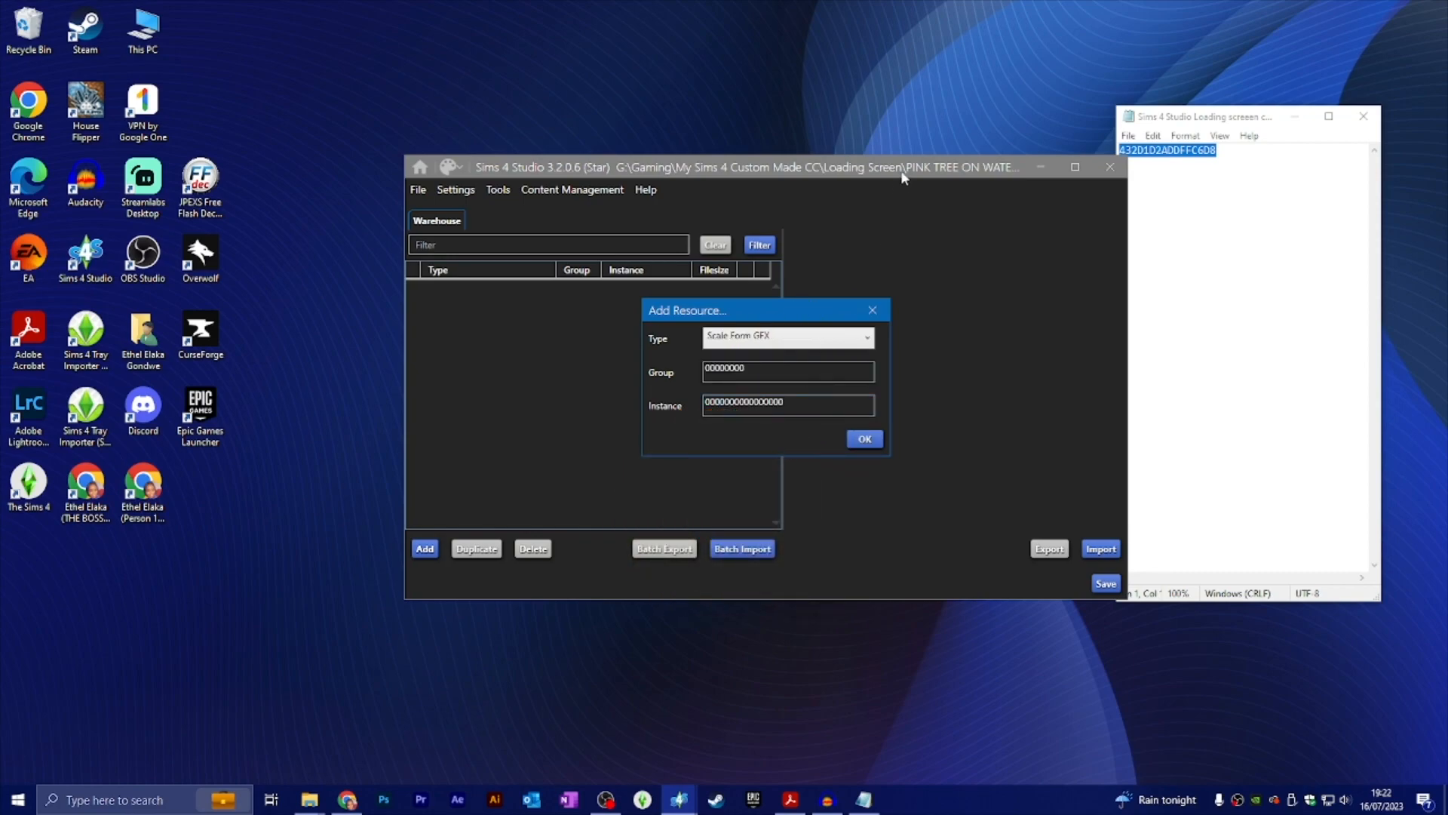
# Step: Set the new resource's instance to 432D1D2ADDFFC6D8, as noted in Notepad, and add the resource to the package
pyautogui.moveTo(1219, 122); pyautogui.dragTo(1244, 128)
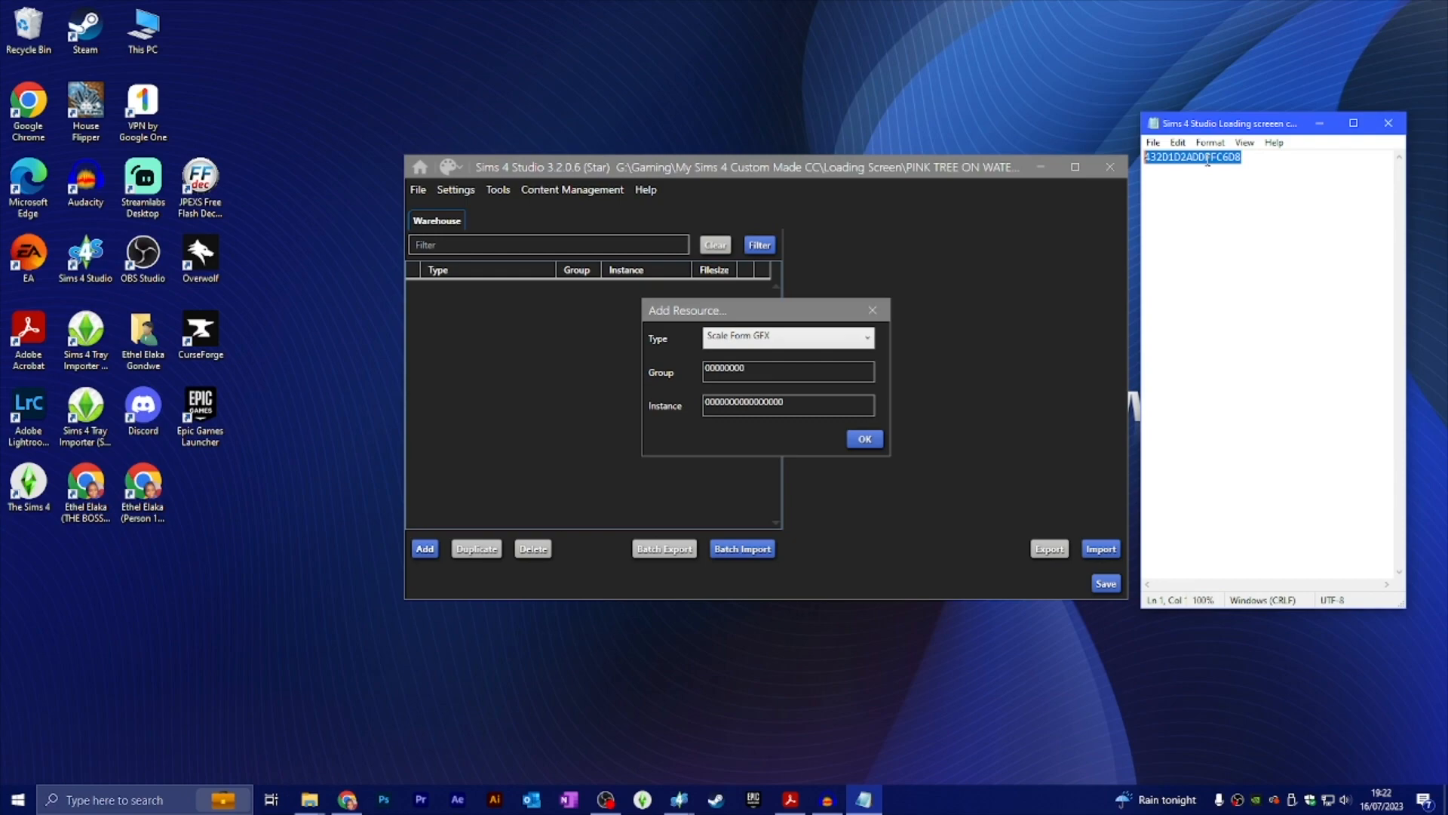
pyautogui.press('super+v')
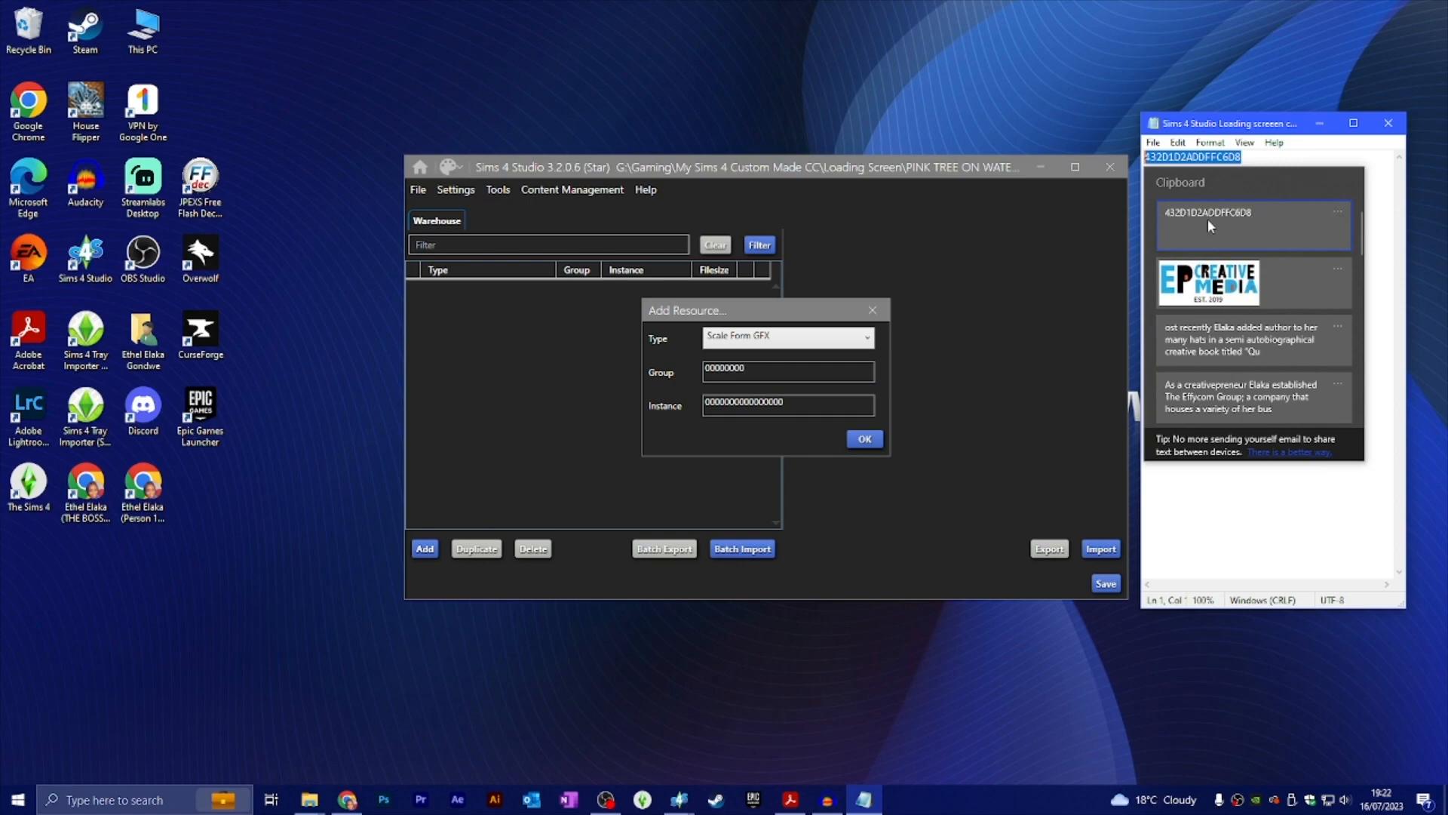
pyautogui.press('Escape')
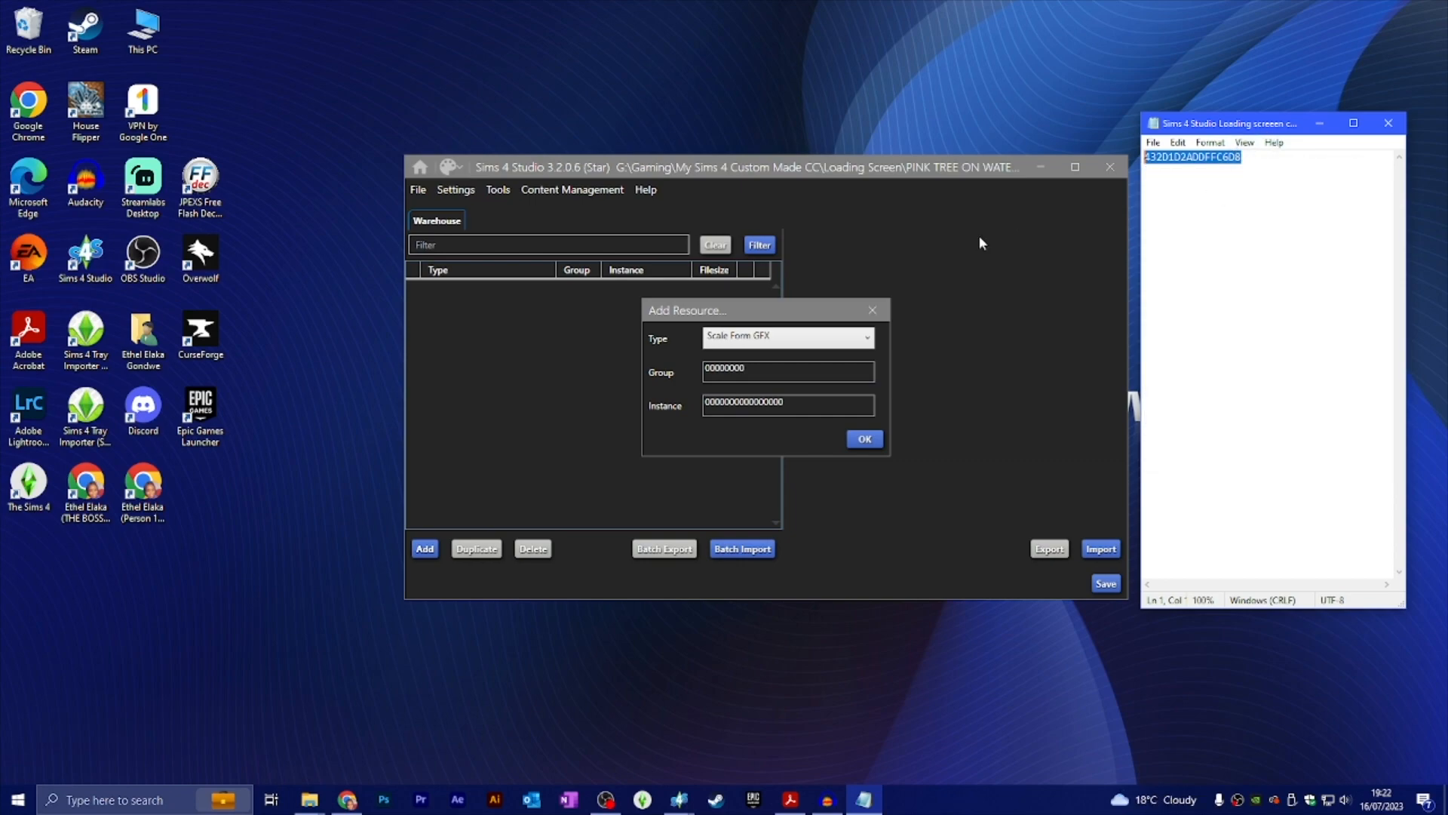
pyautogui.click(799, 405)
pyautogui.moveTo(788, 405); pyautogui.dragTo(705, 405)
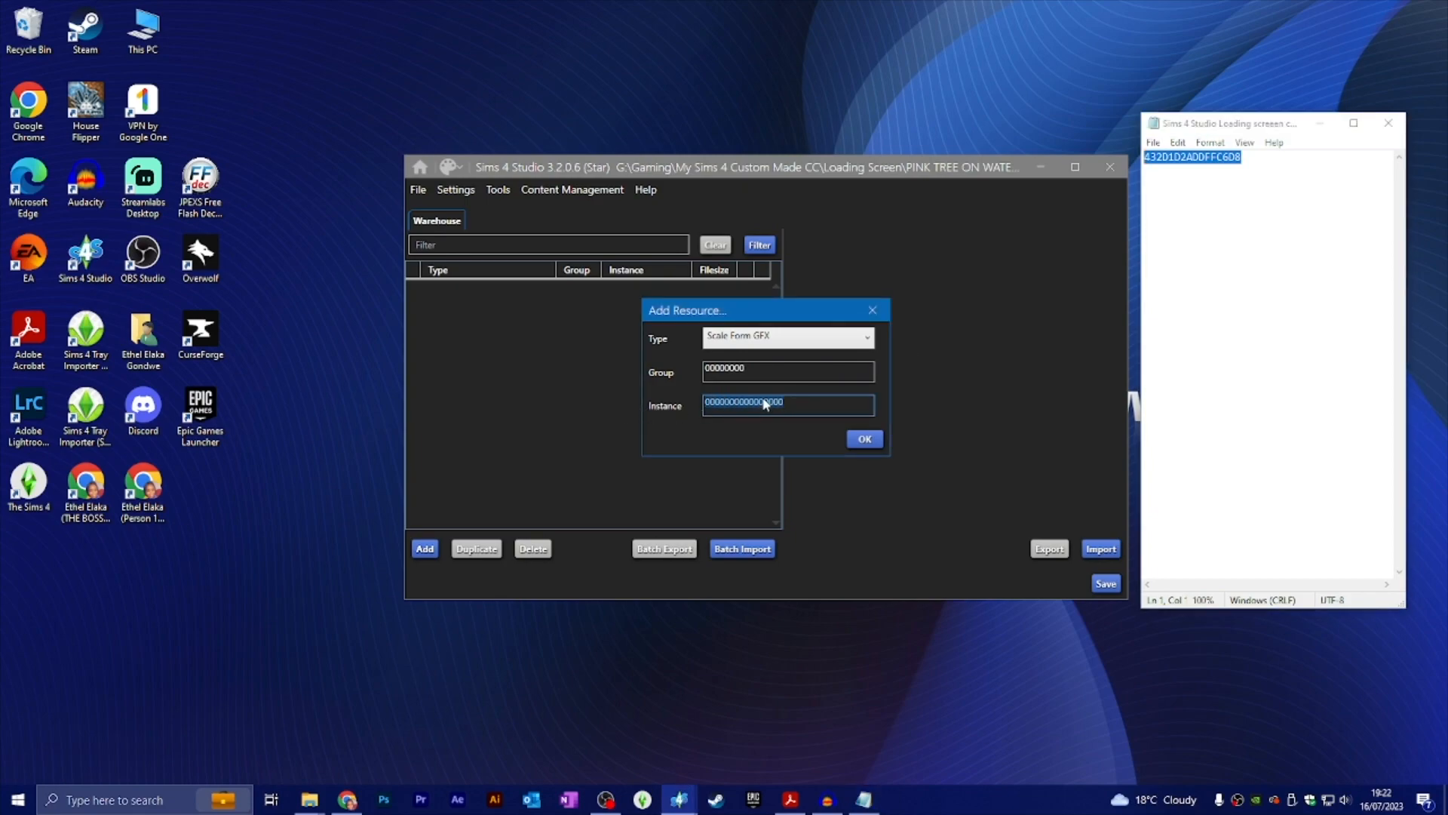
pyautogui.write('432D1D2ADDFFC6D8')
pyautogui.click(864, 440)
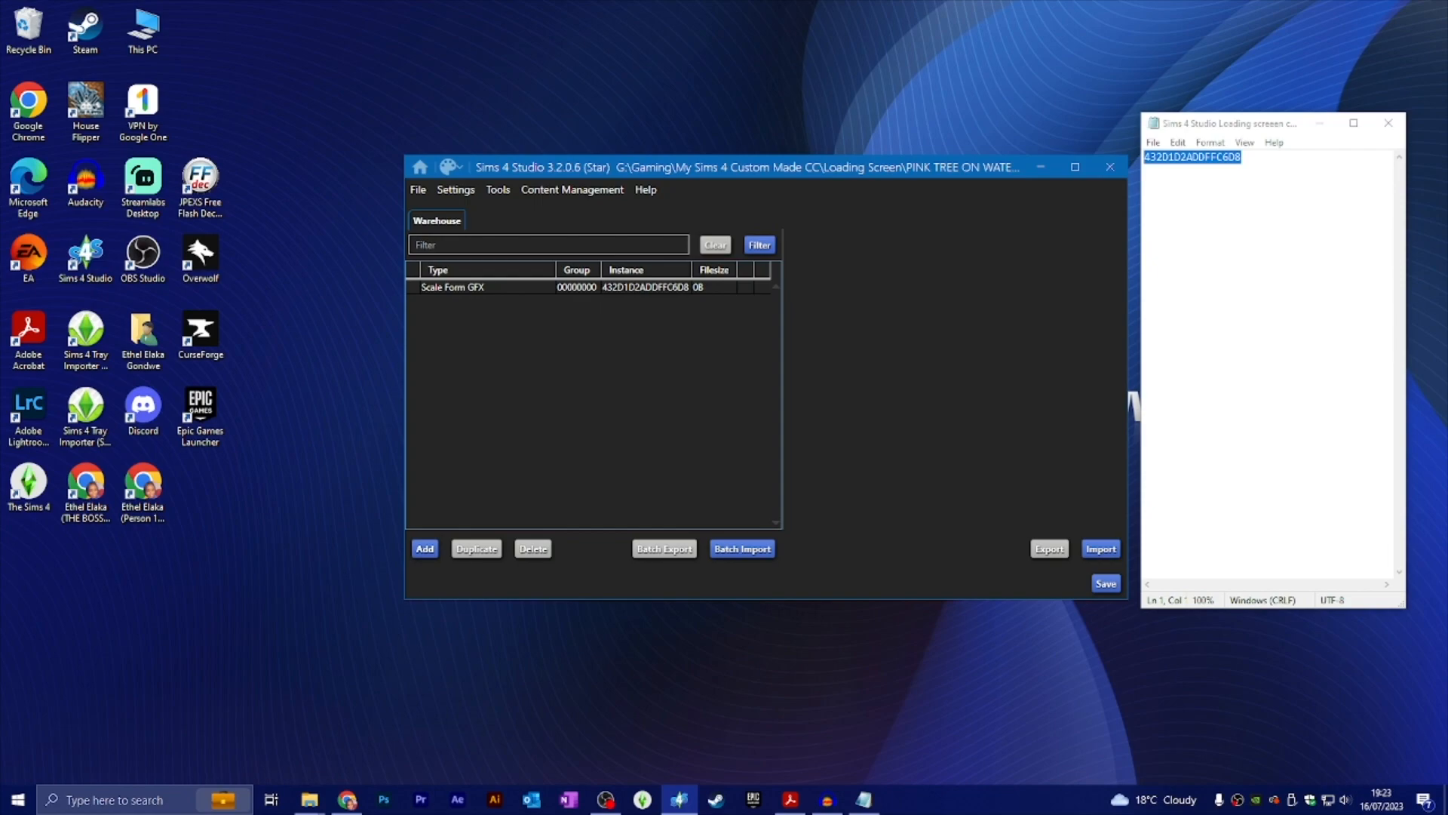
# Step: Import PINK TREE ON WATER LANDSCAPE LOADING SCREEN.binary from the Loading Screen folder into the package's Scale Form GFX resource
pyautogui.click(451, 288)
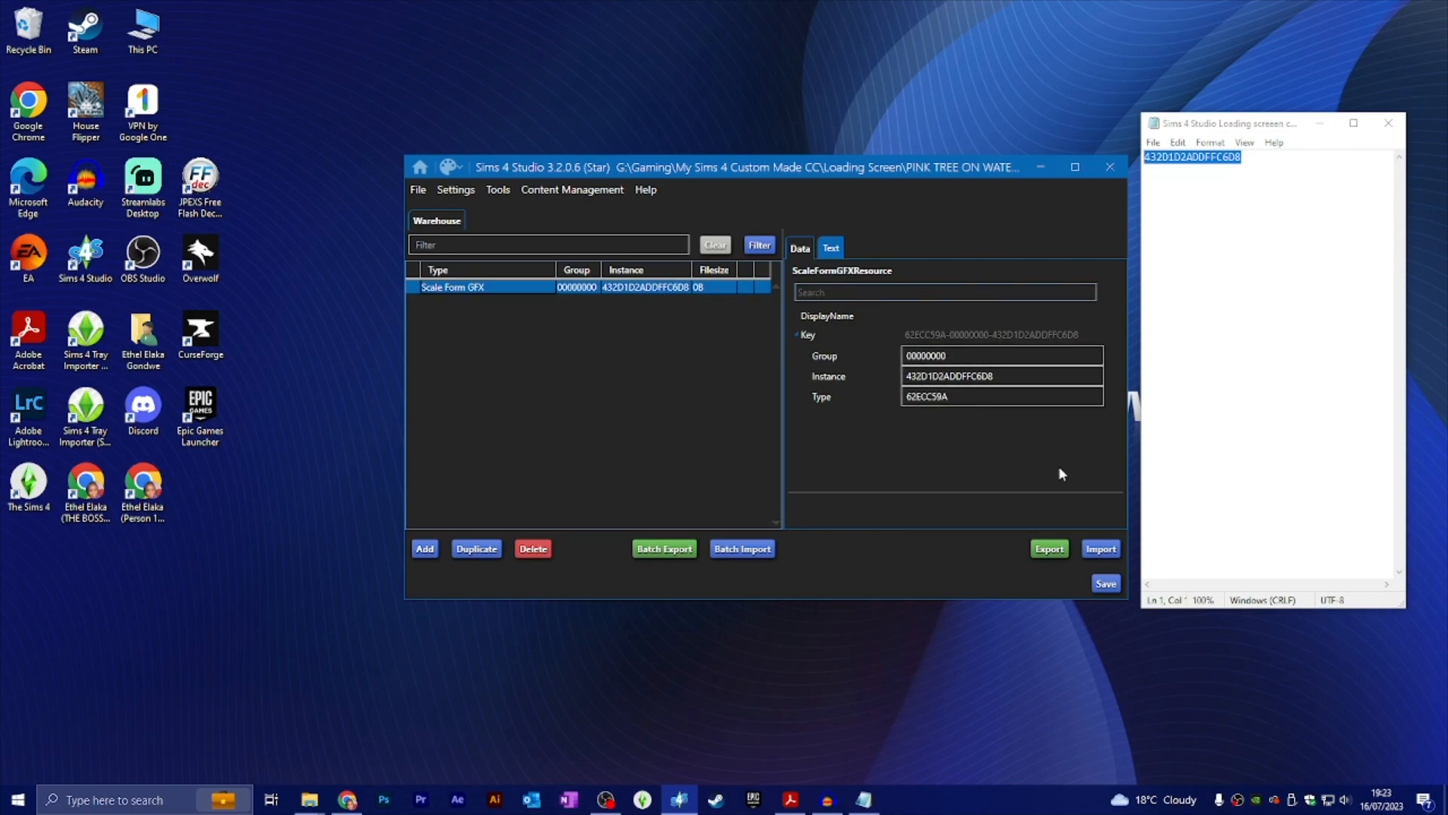
pyautogui.click(1103, 550)
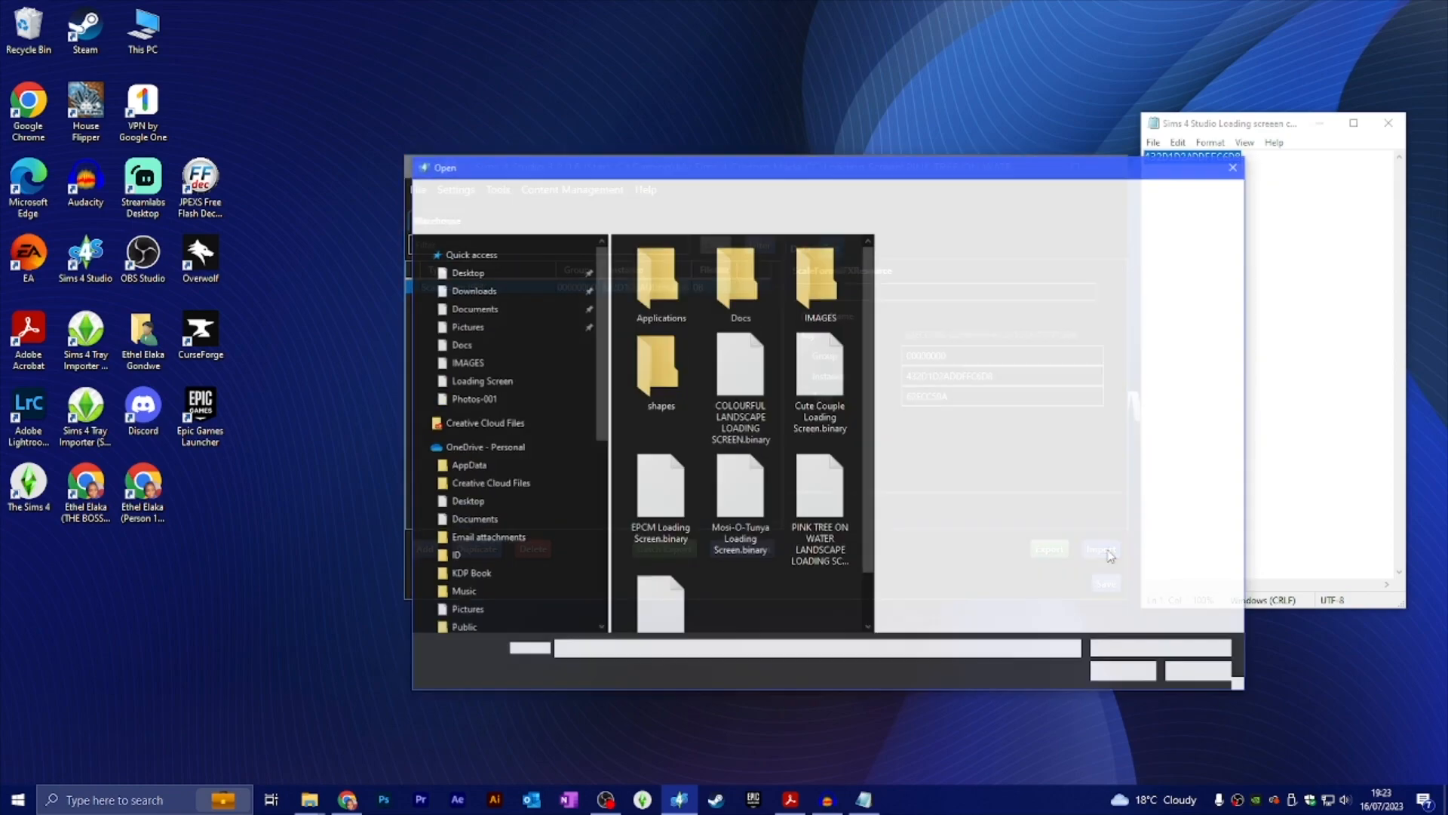
pyautogui.moveTo(938, 169); pyautogui.dragTo(915, 110)
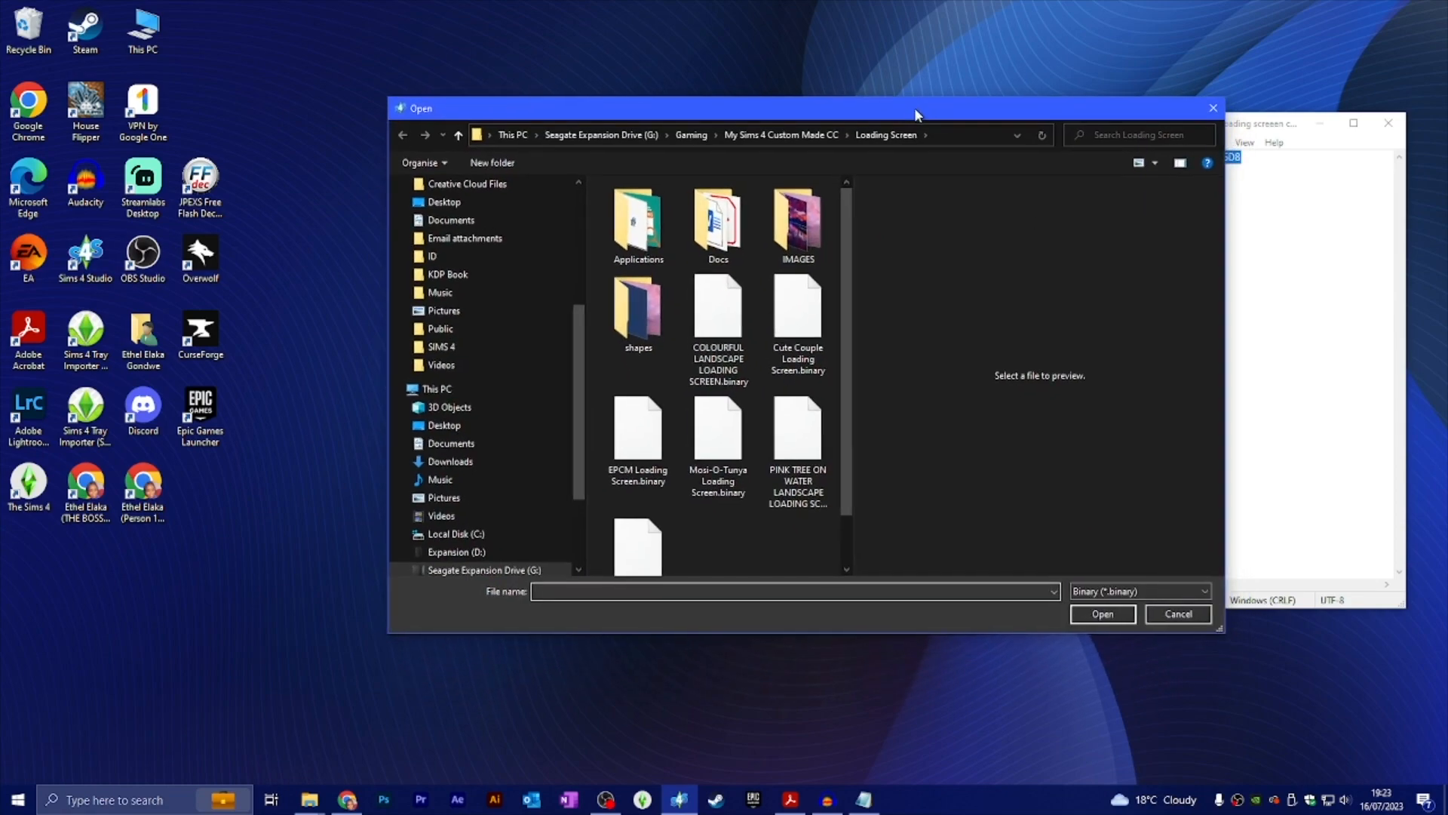
pyautogui.scroll(-1, 784, 301)
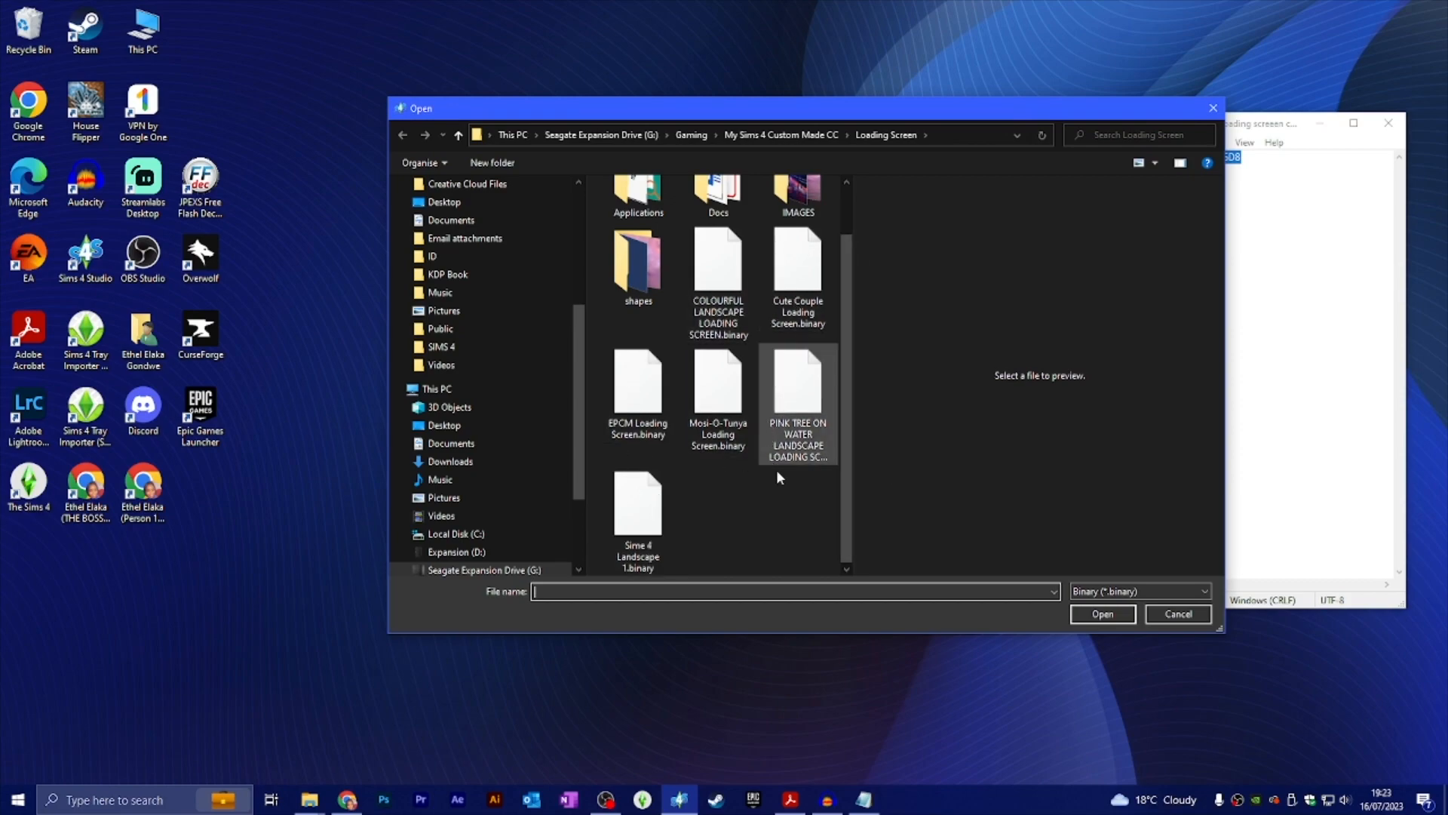
pyautogui.click(814, 406)
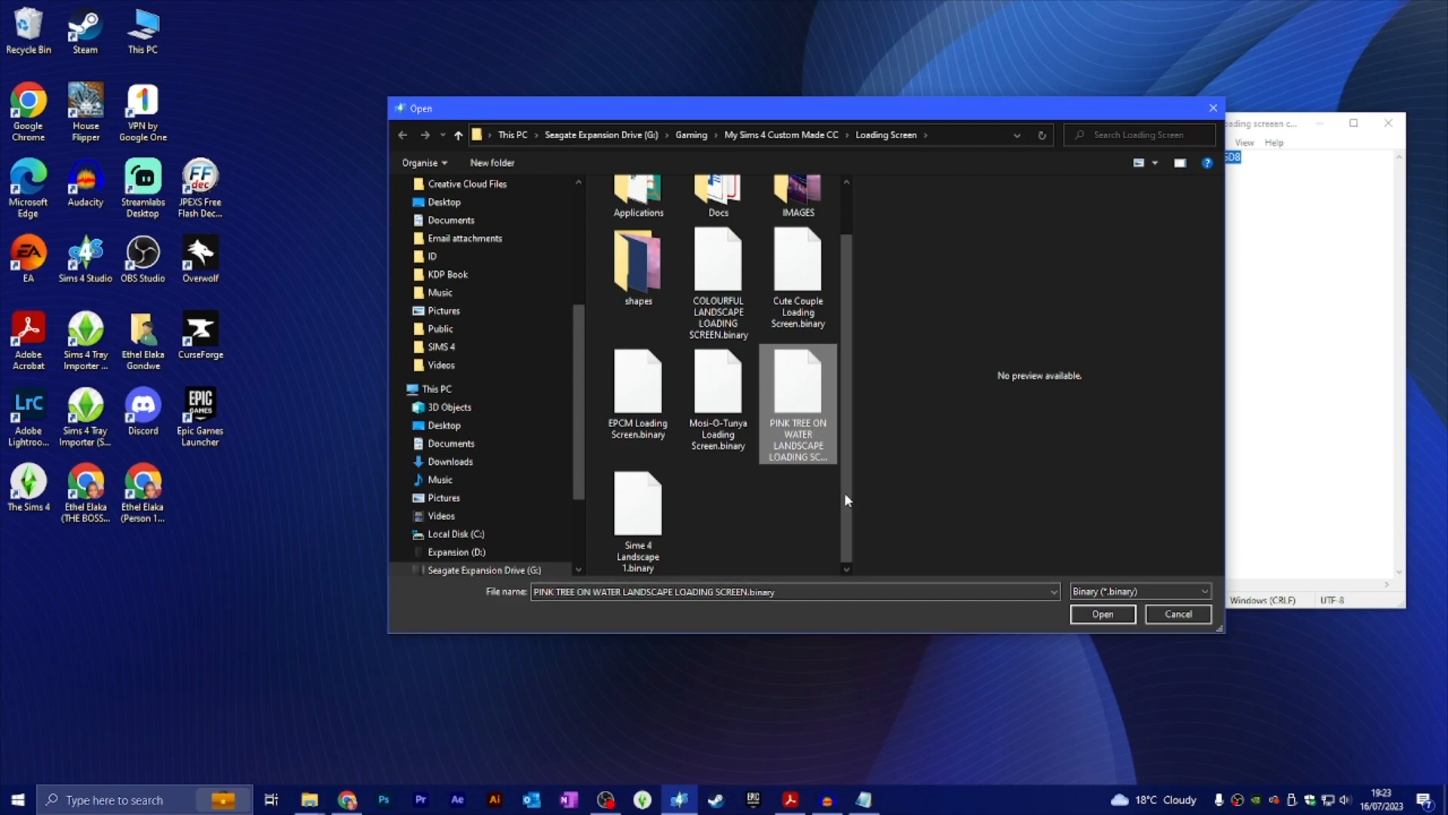
pyautogui.click(1077, 615)
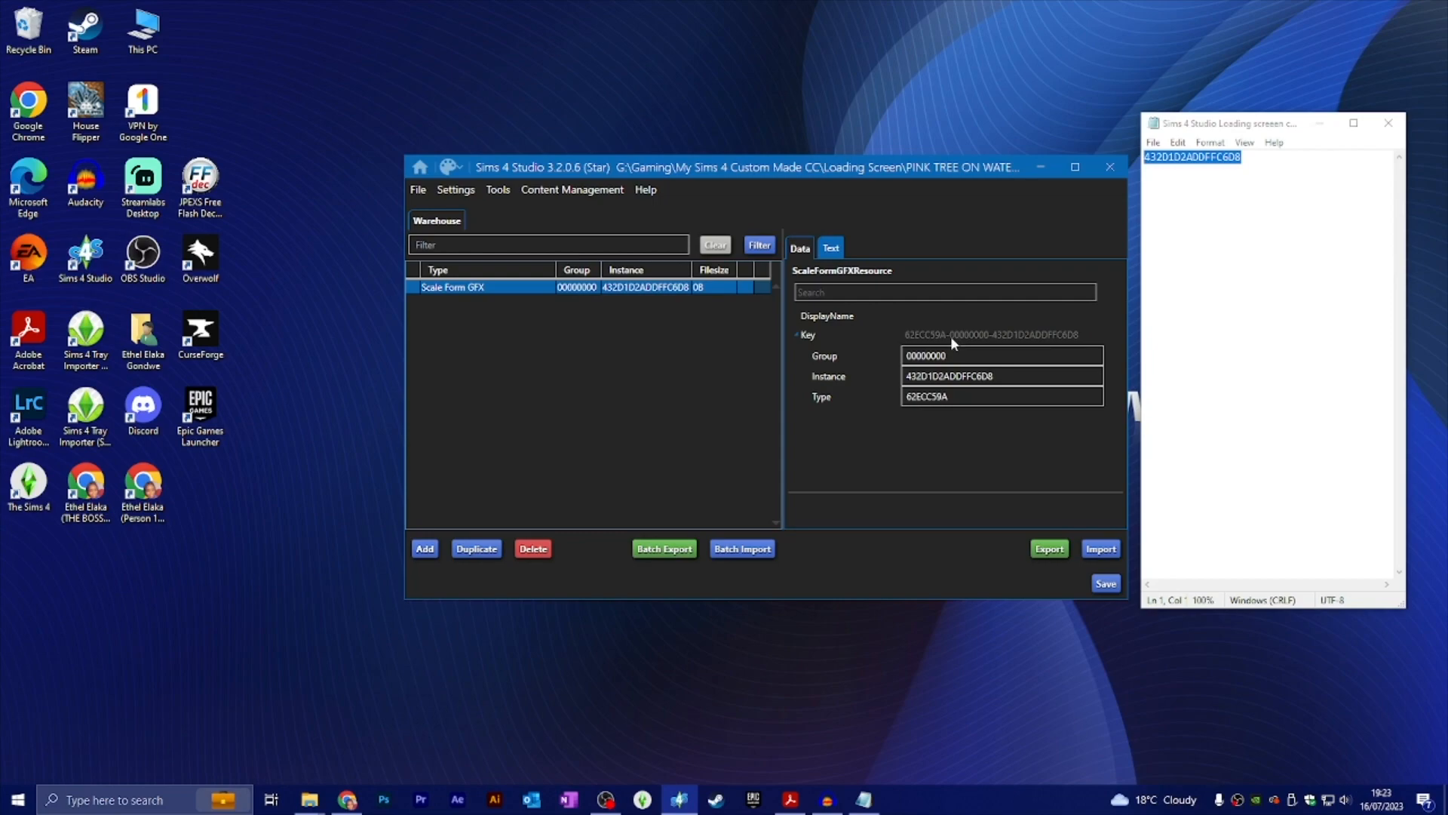
# Step: Save the pink tree package, accept the notice, and close both Sims 4 Studio and the Notepad note
pyautogui.moveTo(954, 179); pyautogui.dragTo(898, 155)
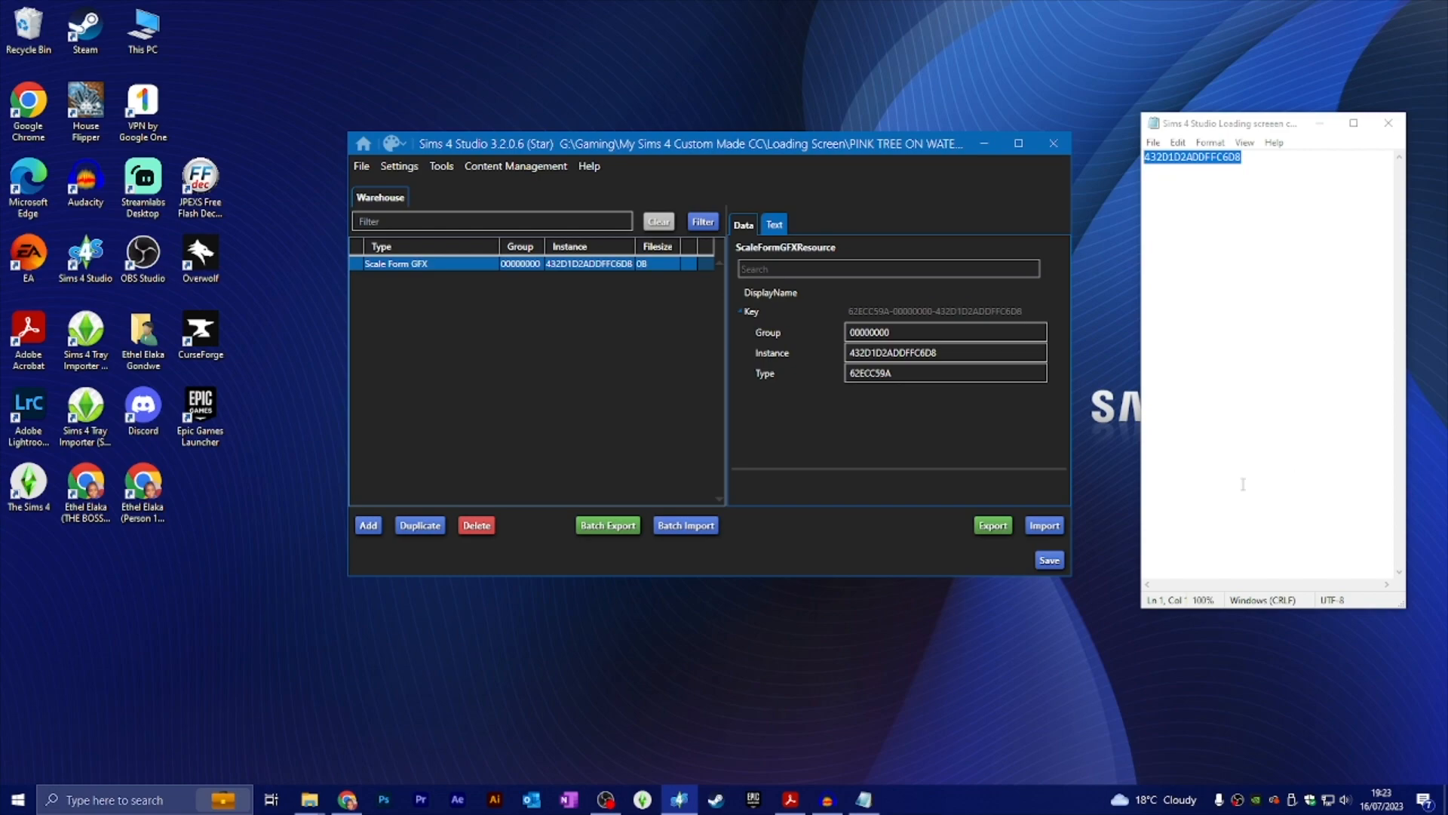
pyautogui.click(1050, 561)
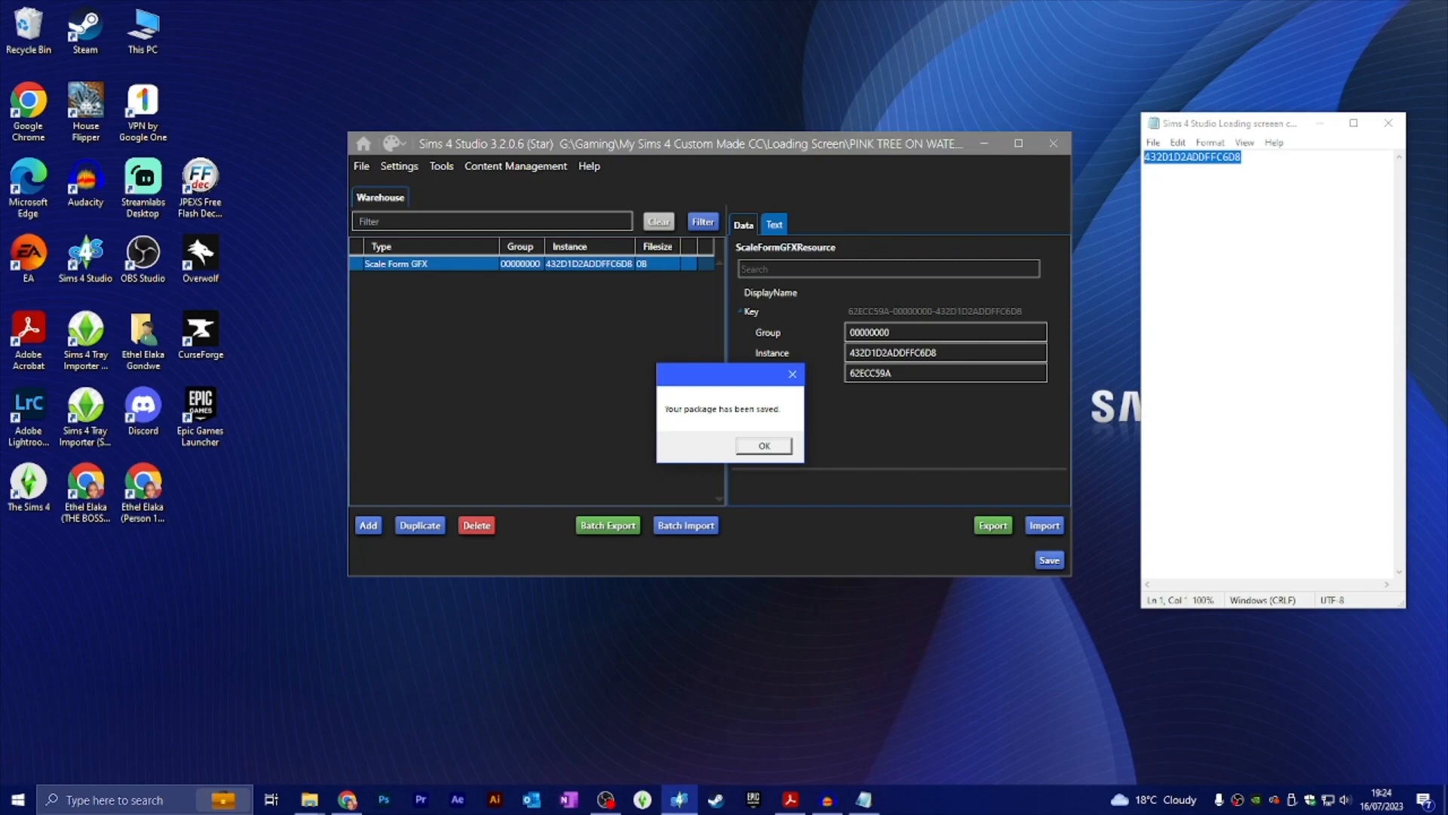
pyautogui.click(761, 448)
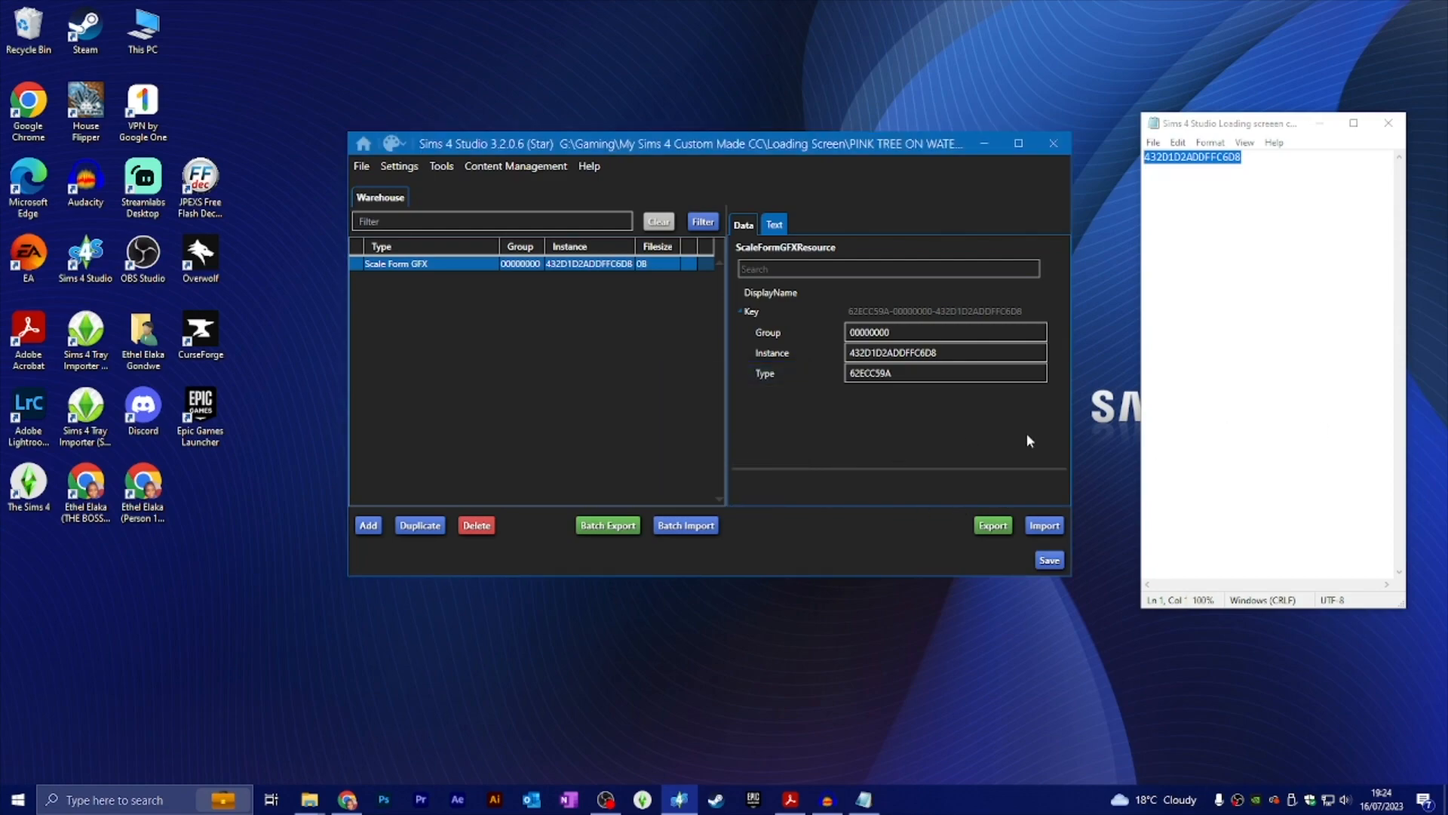
pyautogui.click(1054, 143)
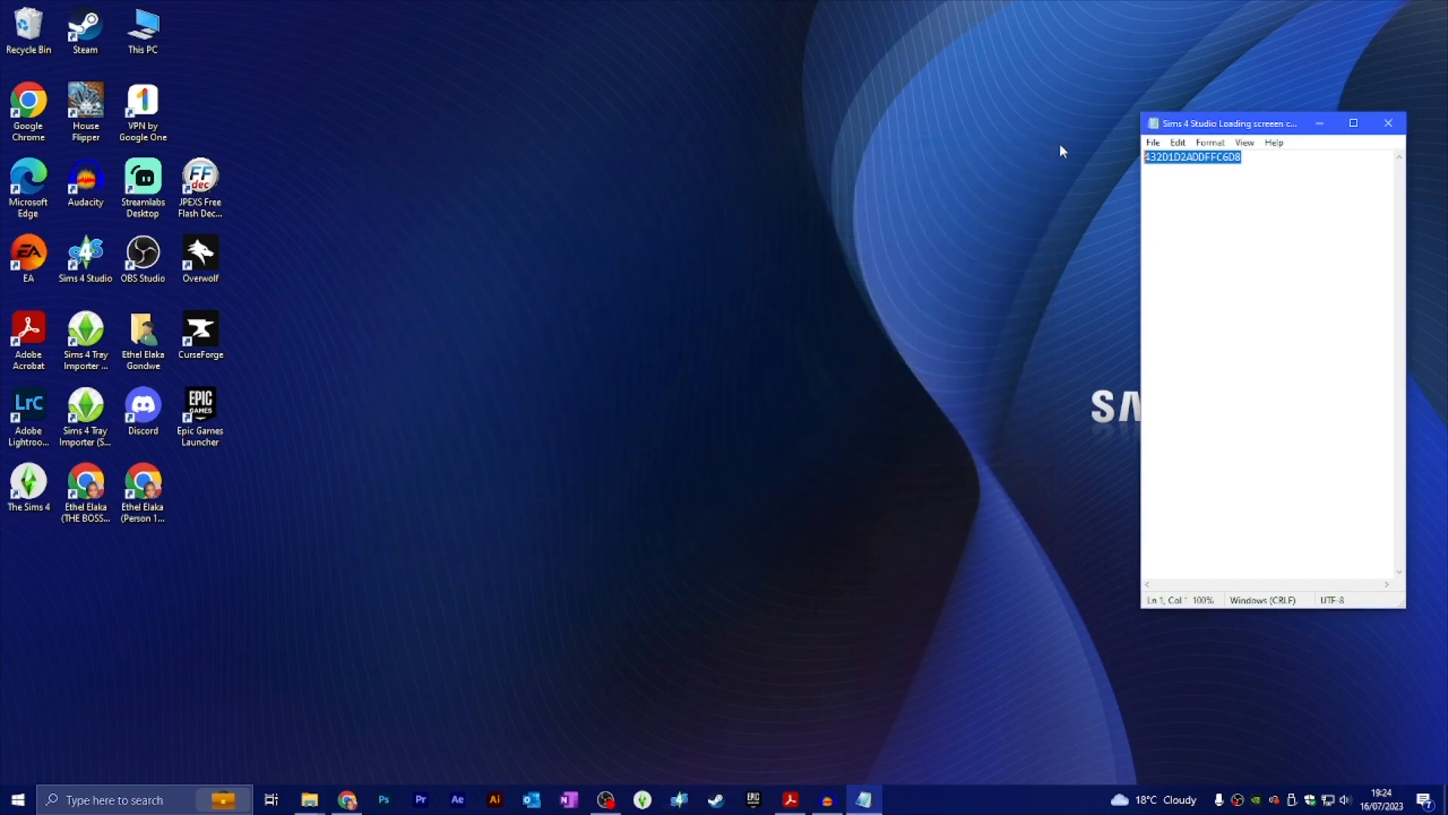
pyautogui.click(1398, 127)
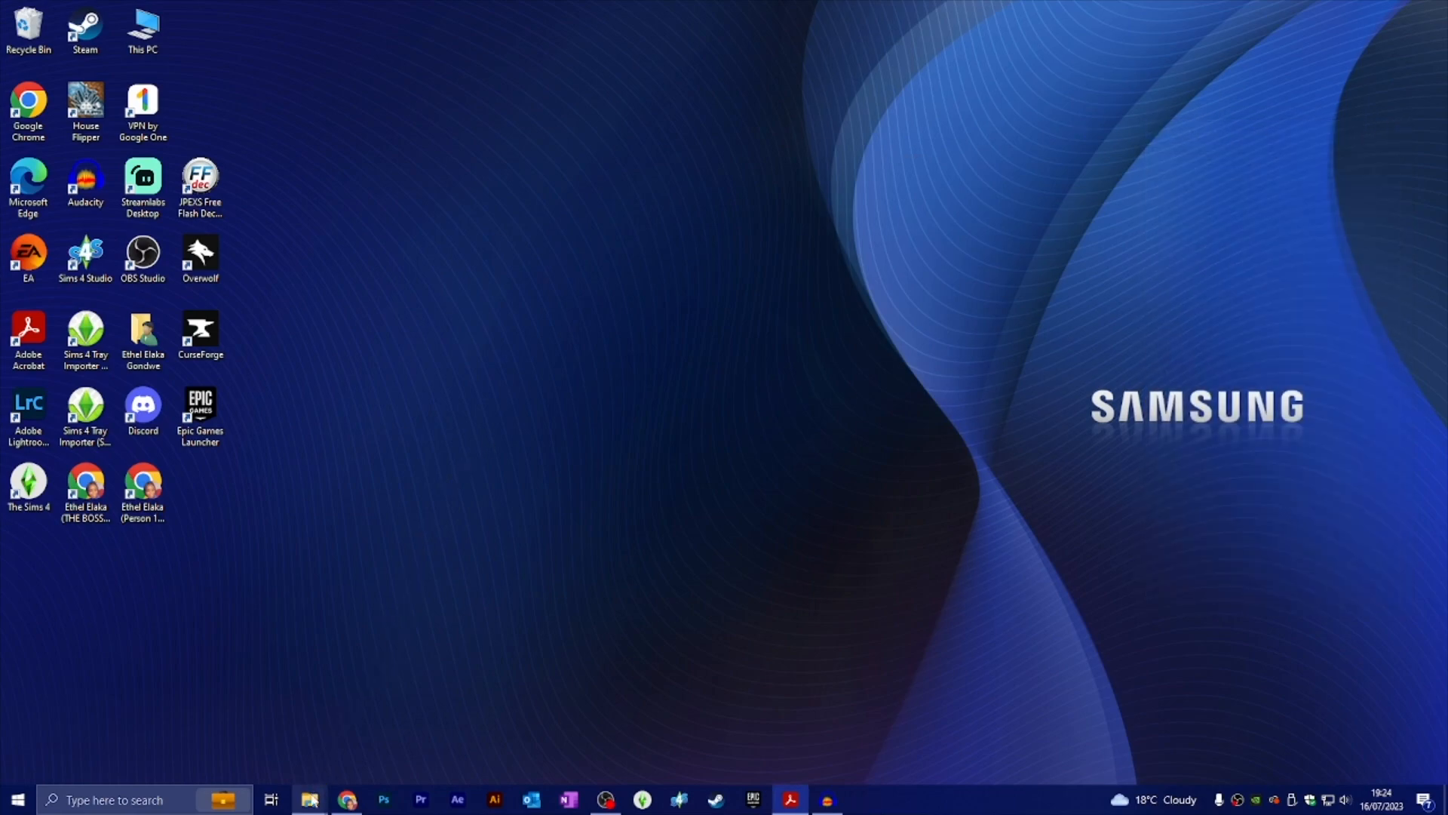
# Step: Switch to the Loading Screen folder in File Explorer and copy PINK TREE ON WATER LANDSCAPE LOADING SCREEN.package
pyautogui.moveTo(310, 800)
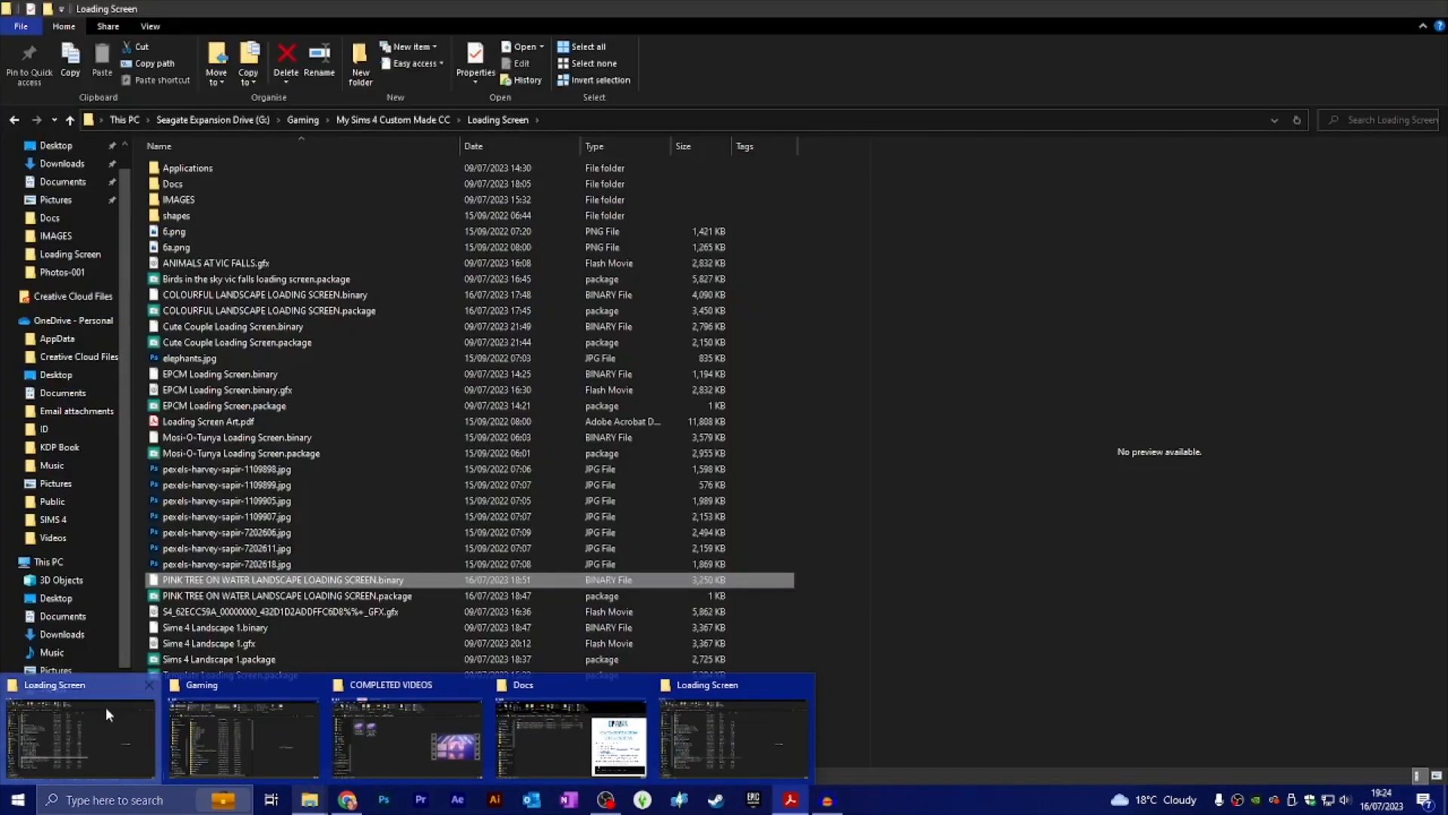
pyautogui.click(105, 708)
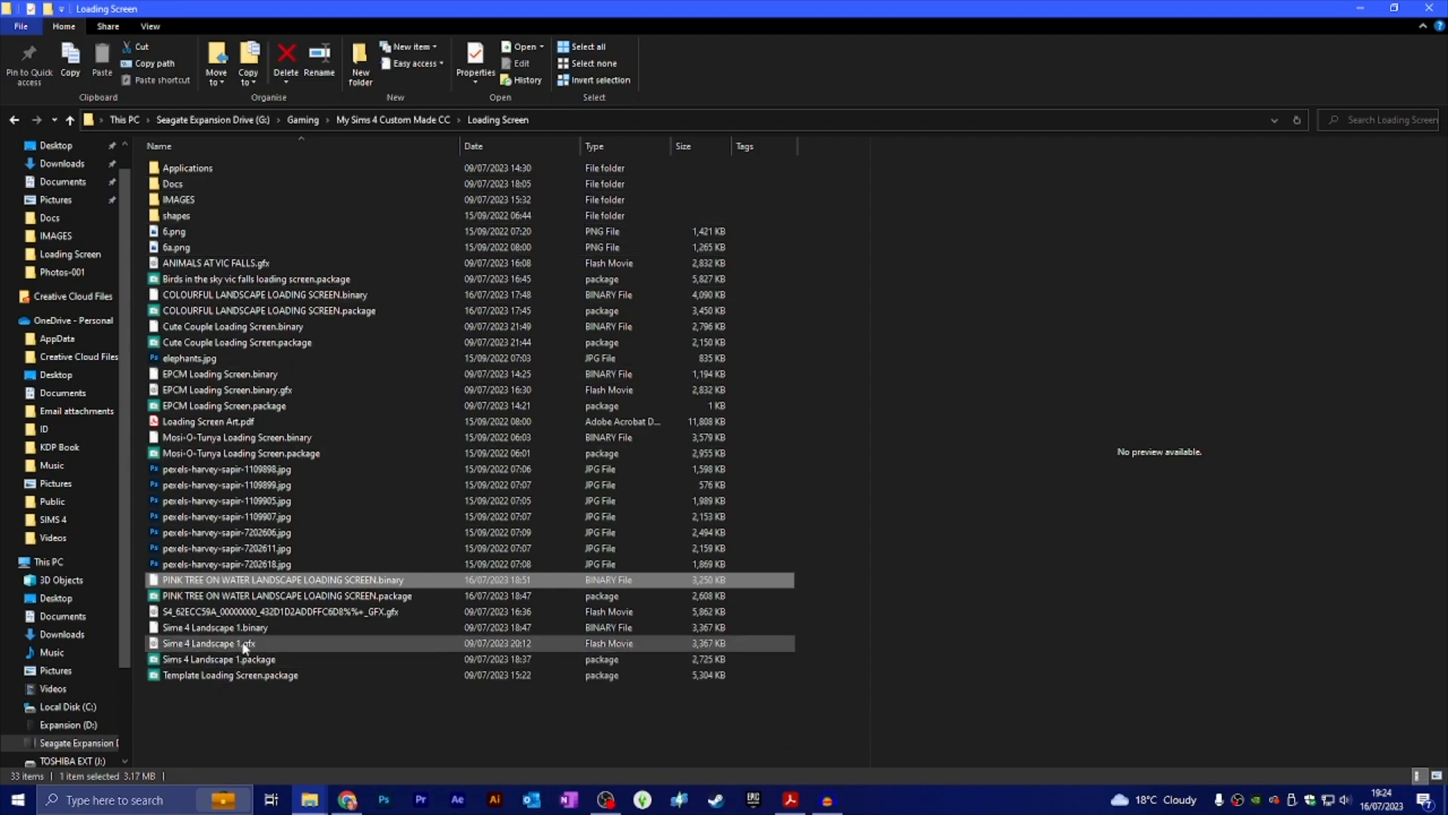
pyautogui.click(214, 597)
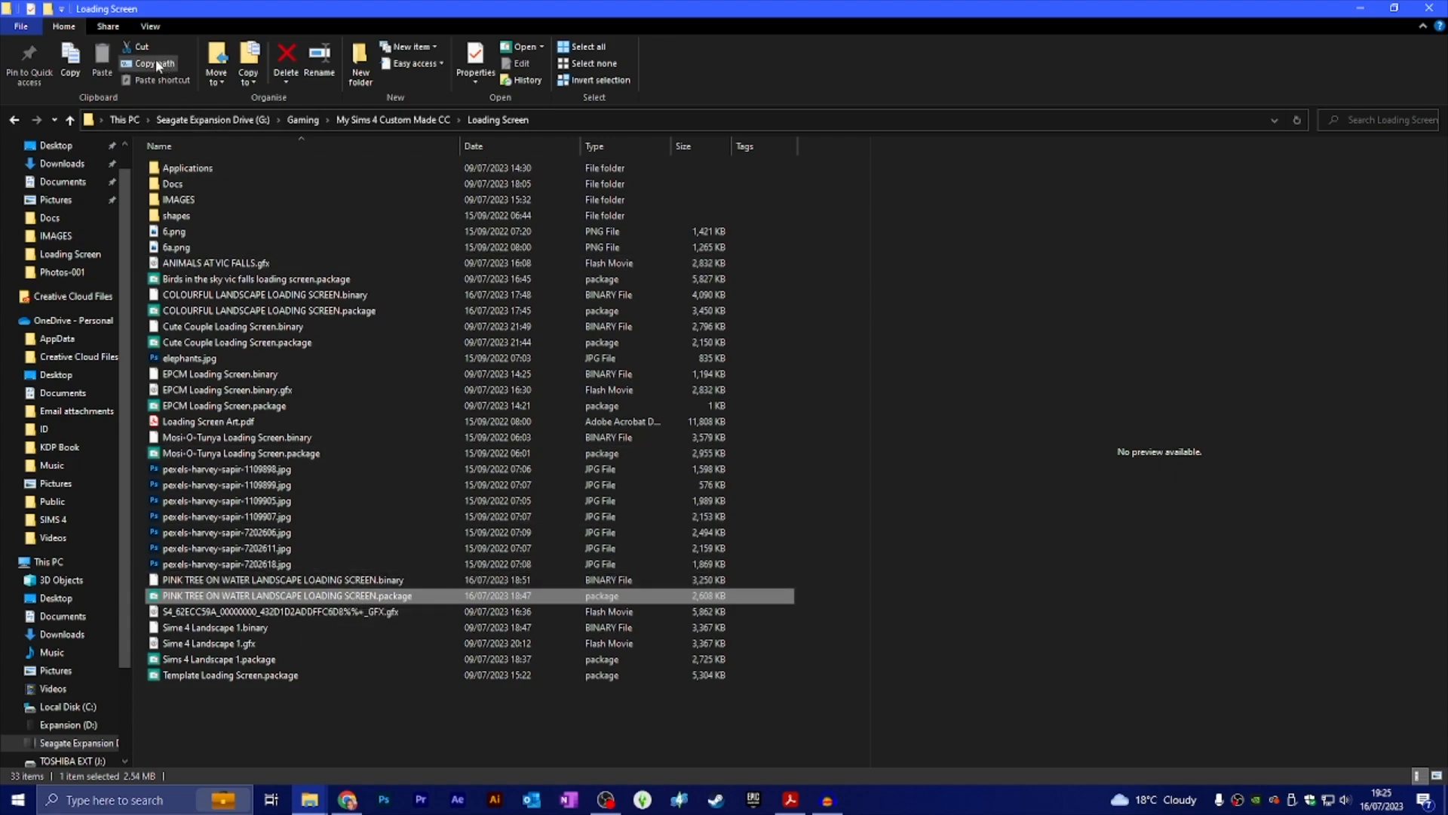
pyautogui.click(72, 74)
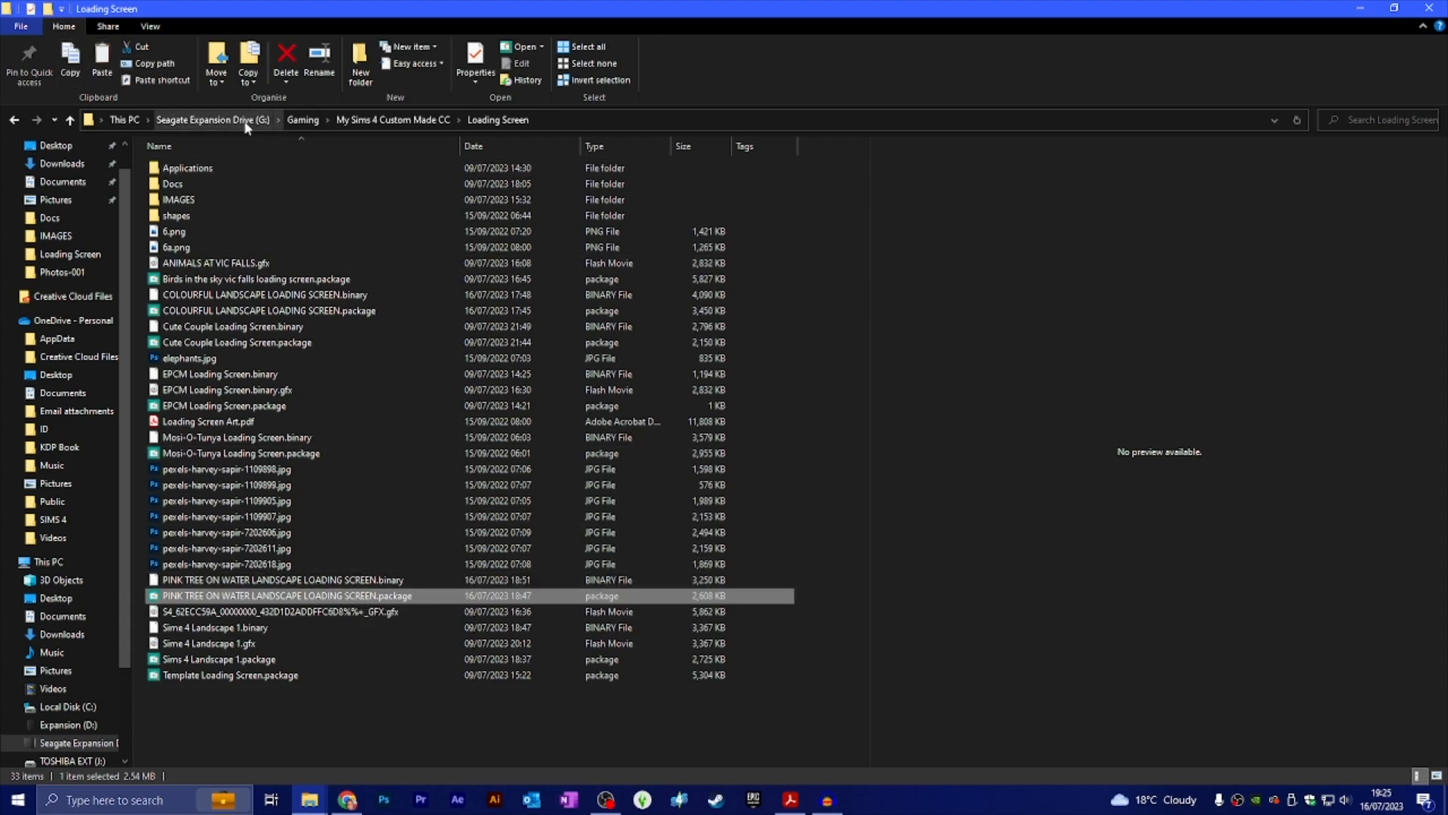
# Step: Paste the copied package into the Mods folder under Electronic Arts\The Sims 4 on the Expansion (D:) drive
pyautogui.scroll(-2, 76, 648)
pyautogui.click(85, 633)
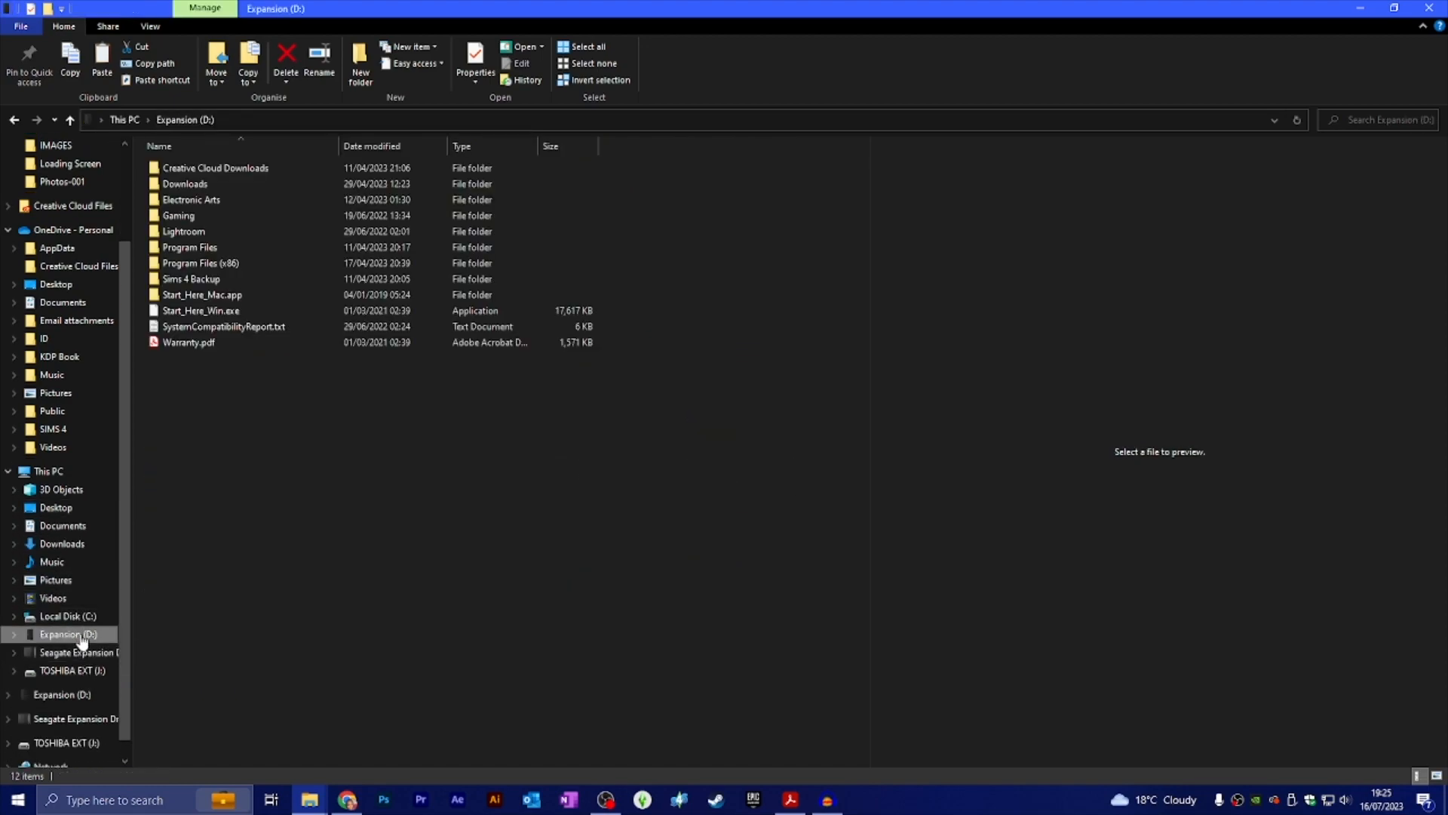
pyautogui.click(200, 204)
pyautogui.doubleClick(202, 204)
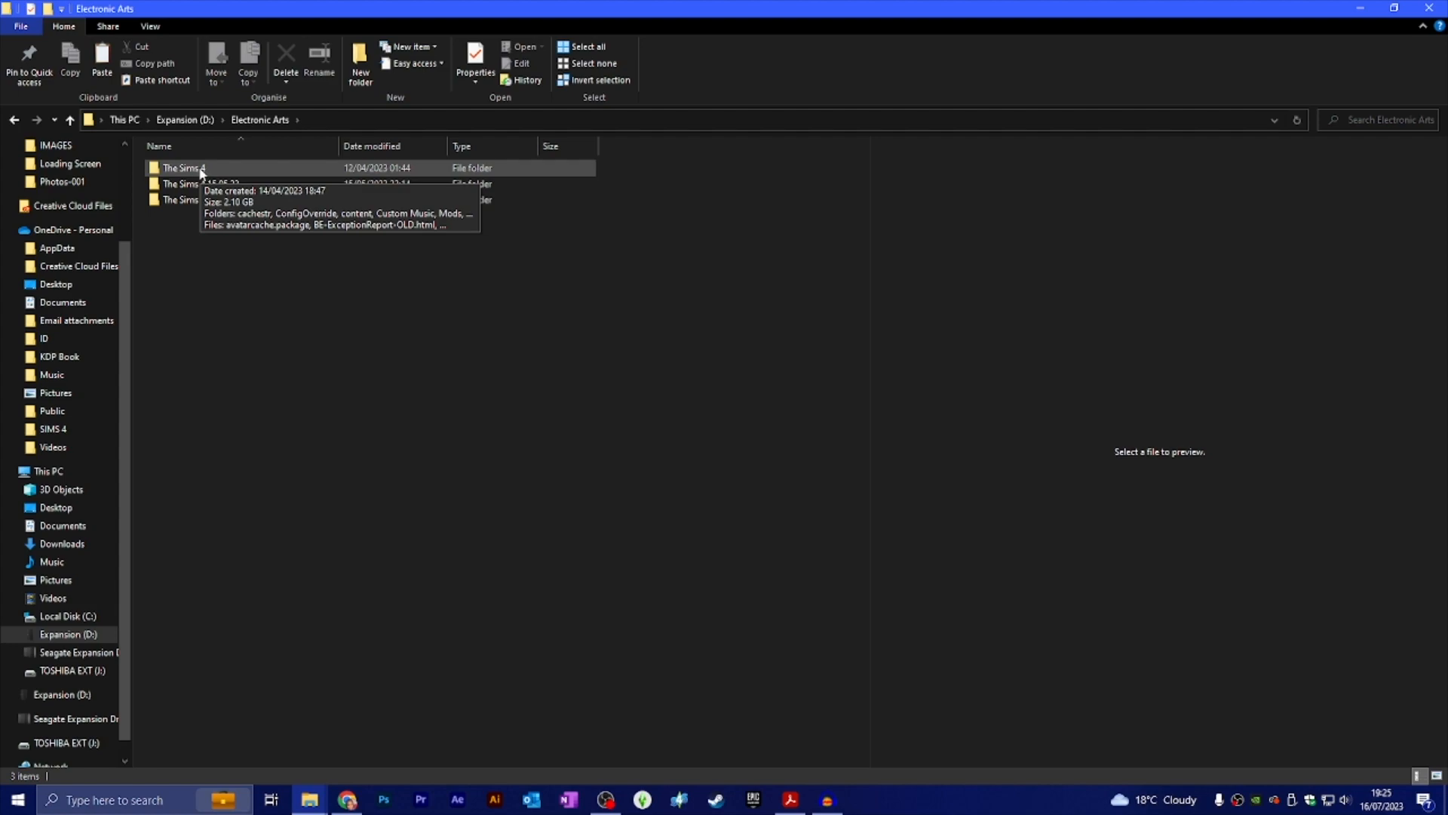
pyautogui.doubleClick(201, 171)
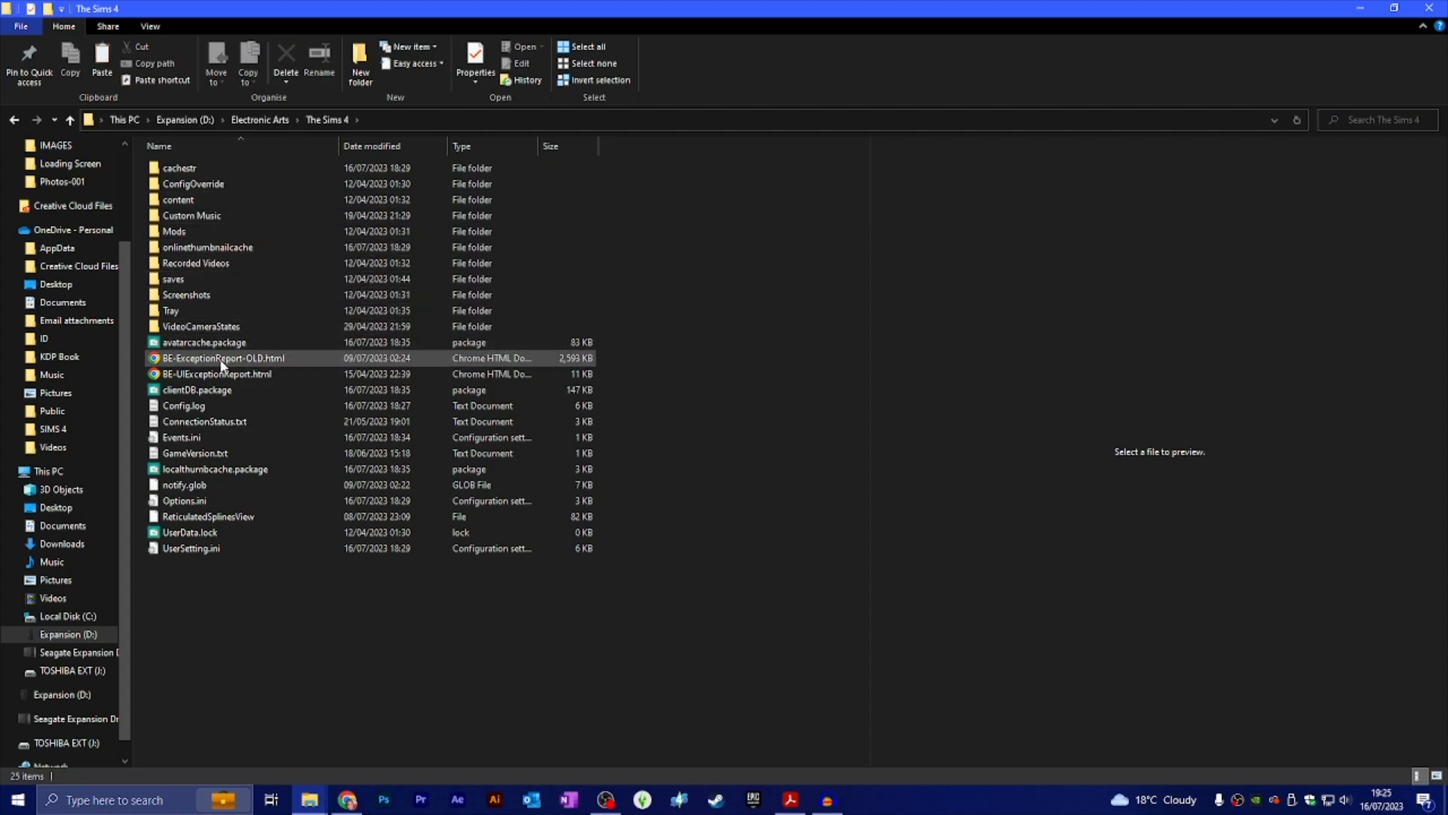
pyautogui.doubleClick(202, 232)
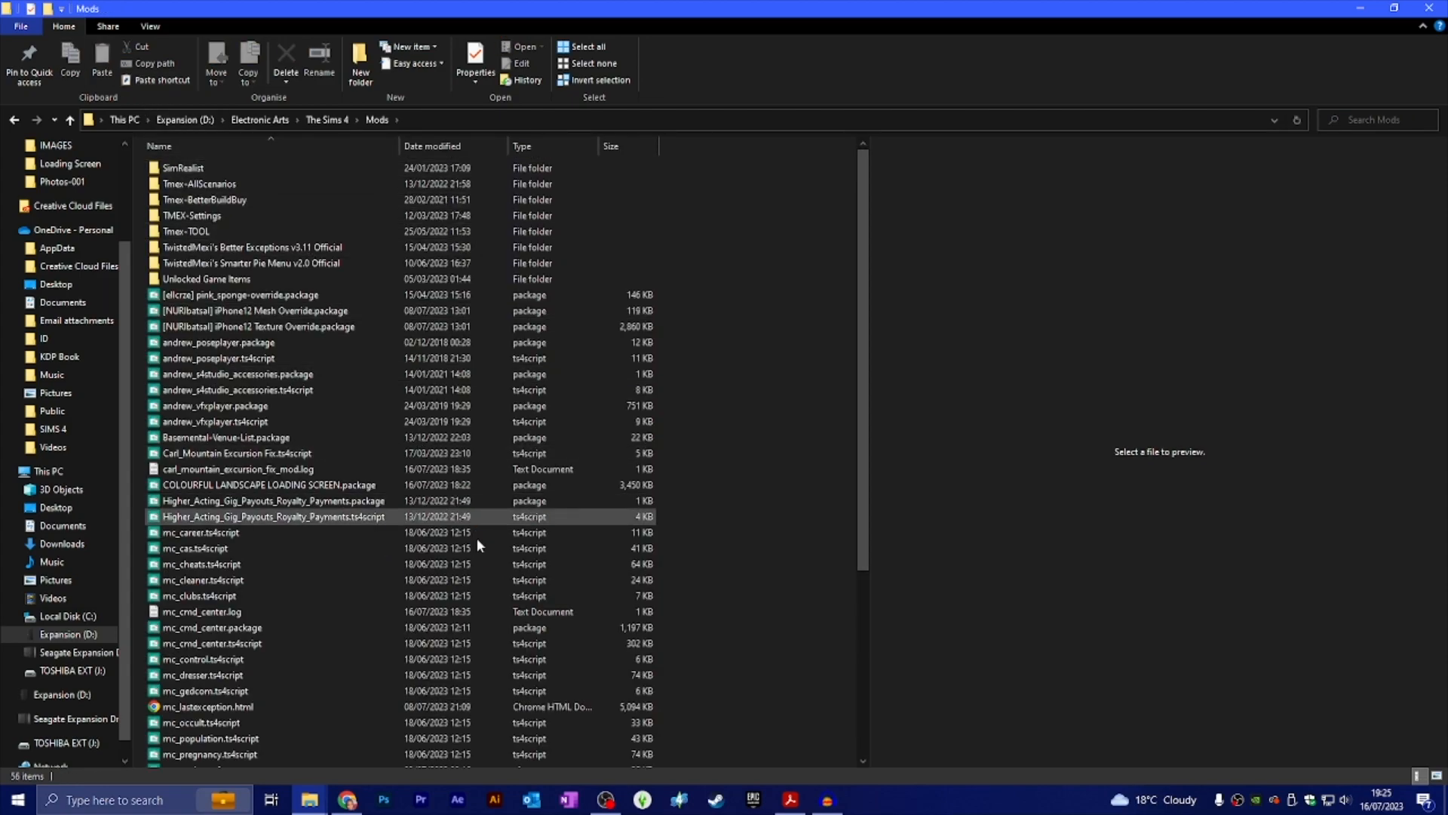
pyautogui.hotkey('ctrl', 'v')
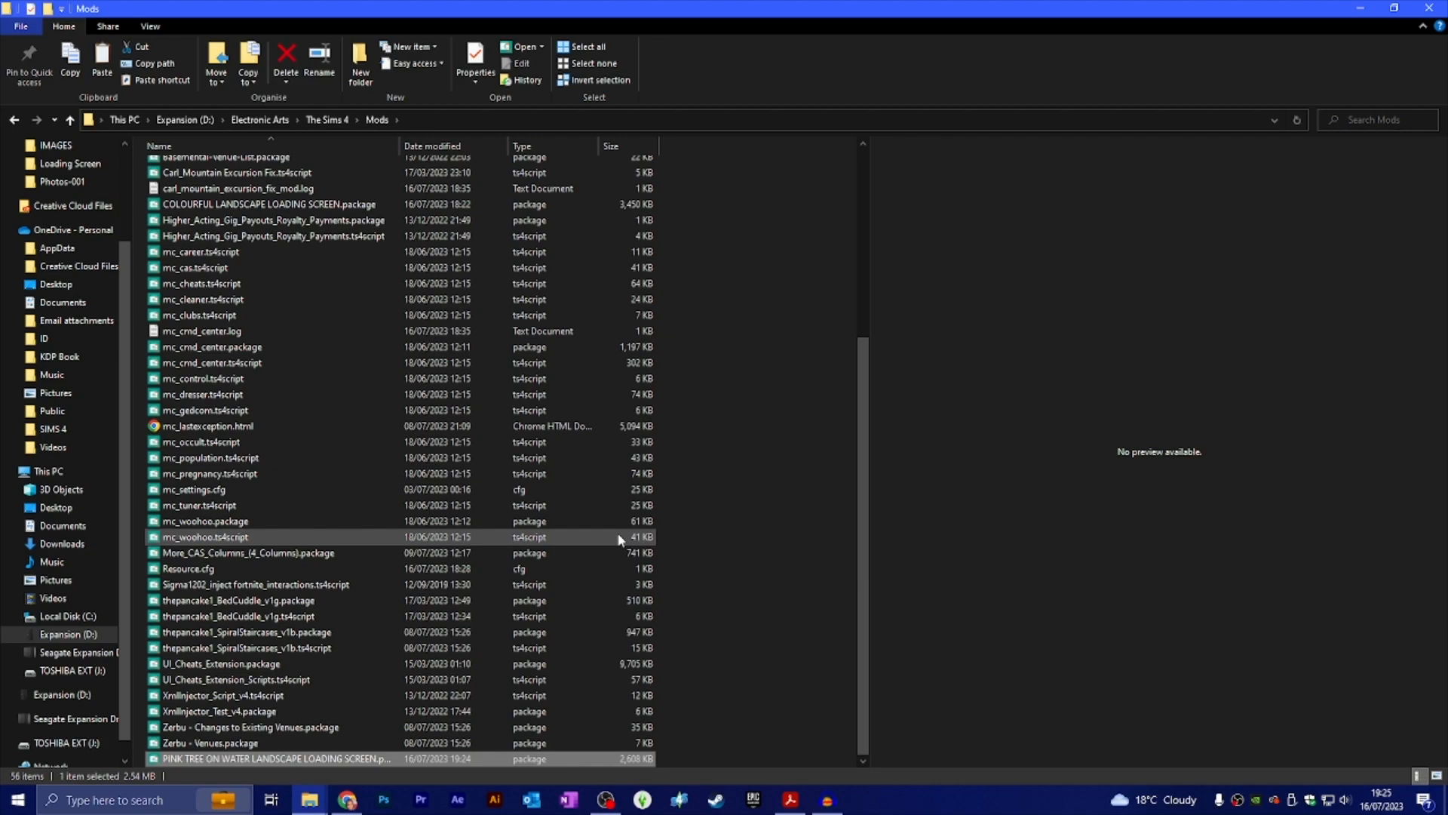
# Step: Delete COLOURFUL LANDSCAPE LOADING SCREEN.package from Mods and localthumbcache.package from The Sims 4 folder, and minimise File Explorer
pyautogui.click(238, 208)
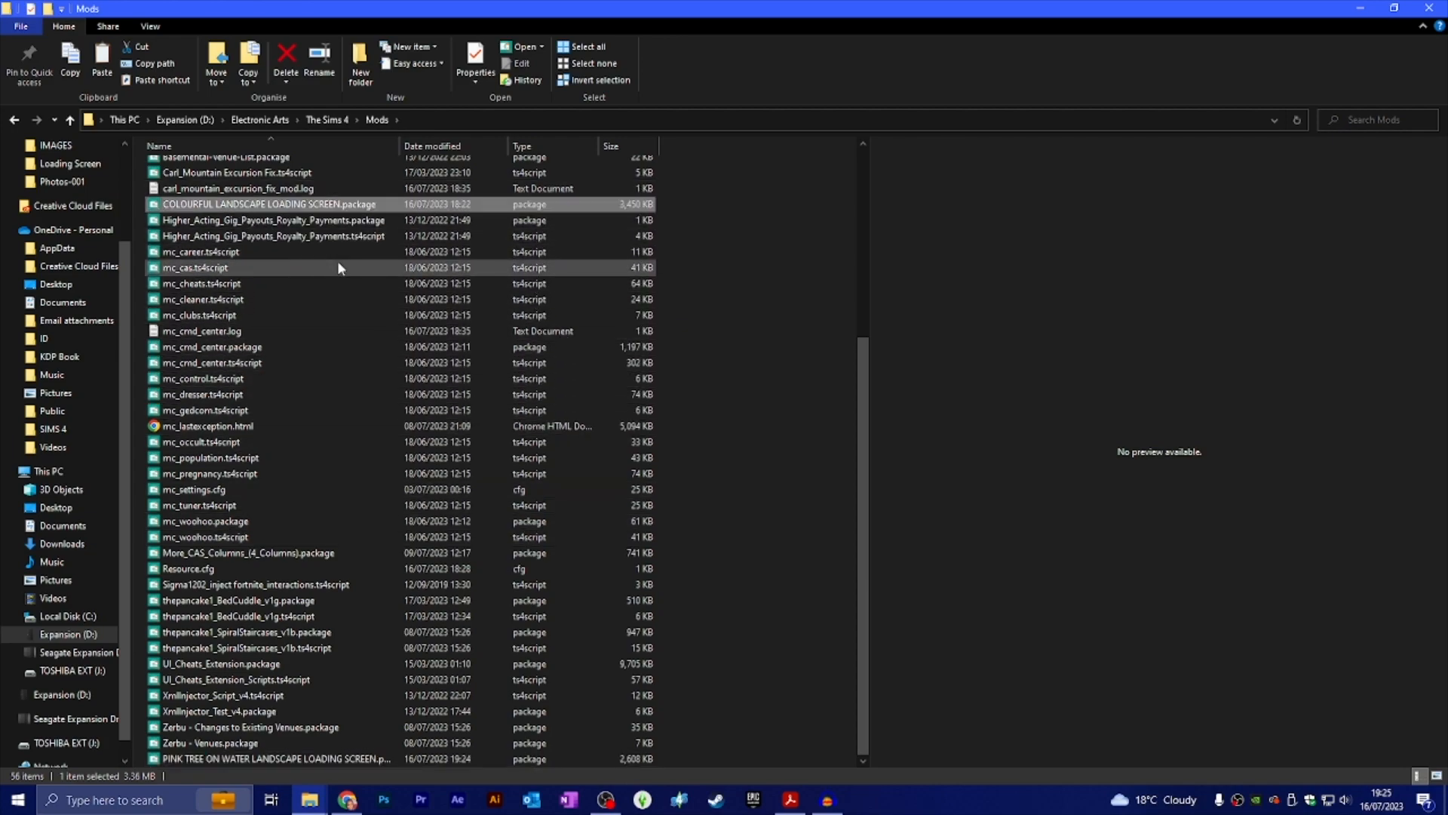
pyautogui.click(287, 61)
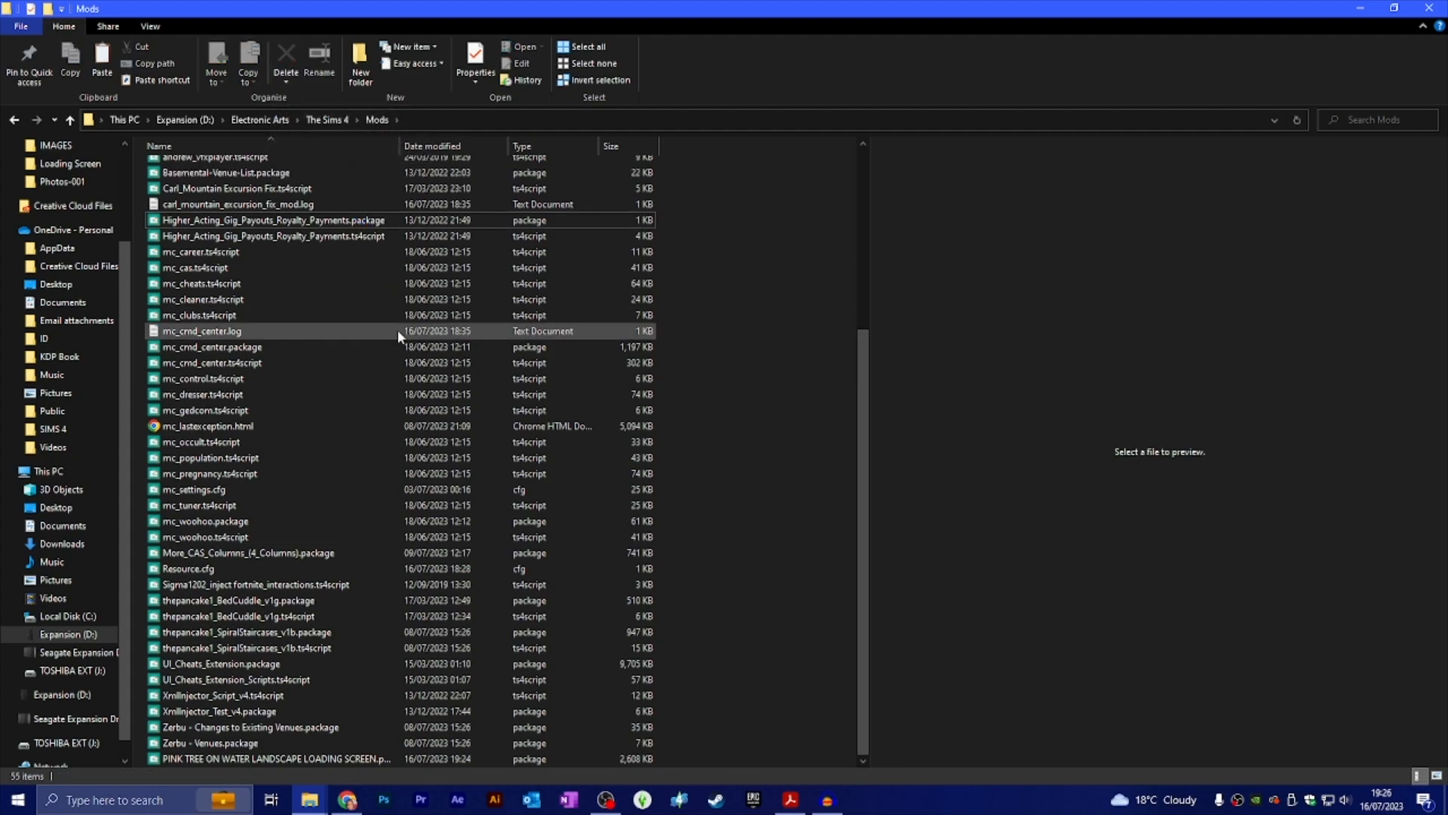
pyautogui.click(327, 119)
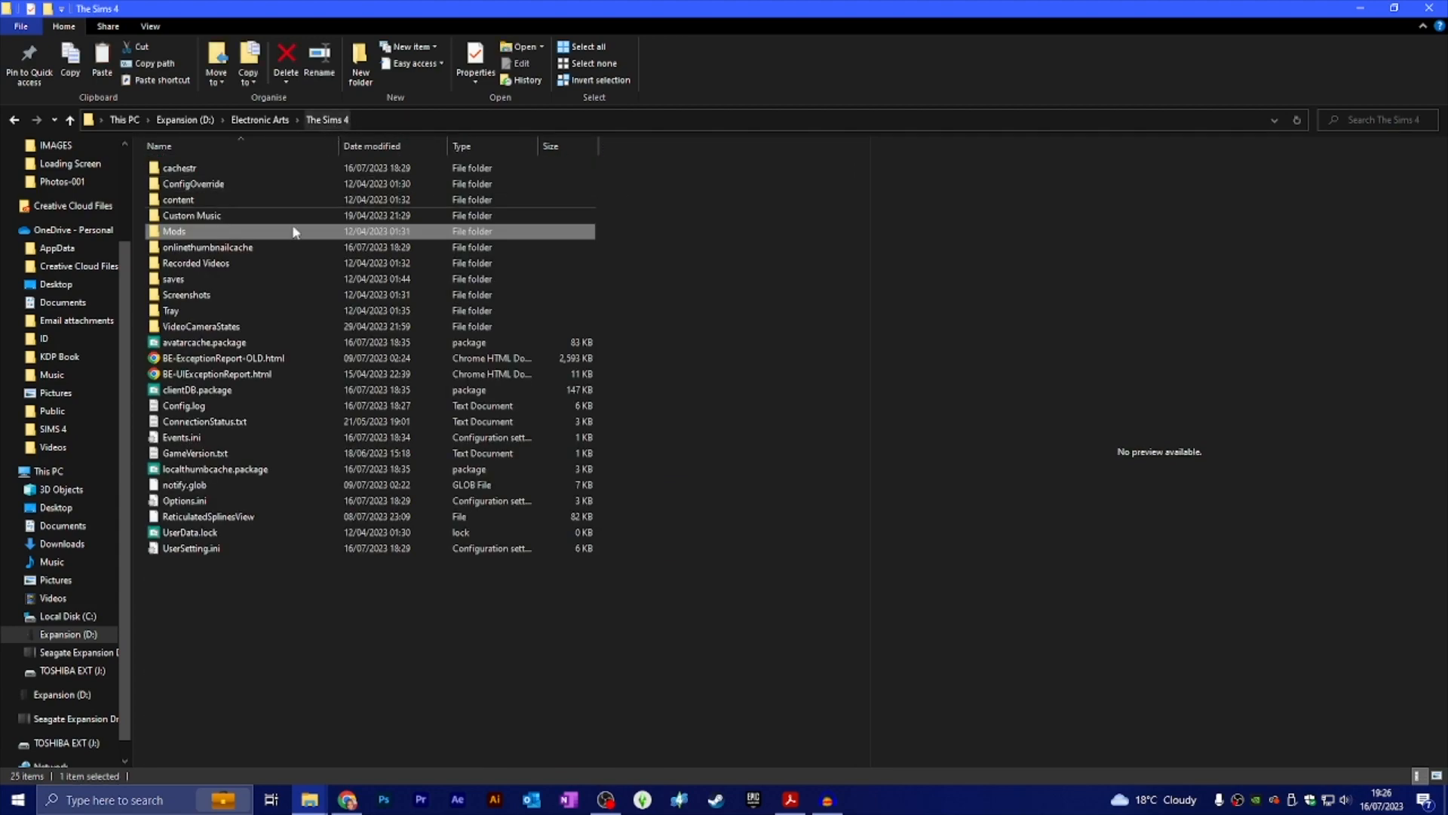
pyautogui.click(155, 470)
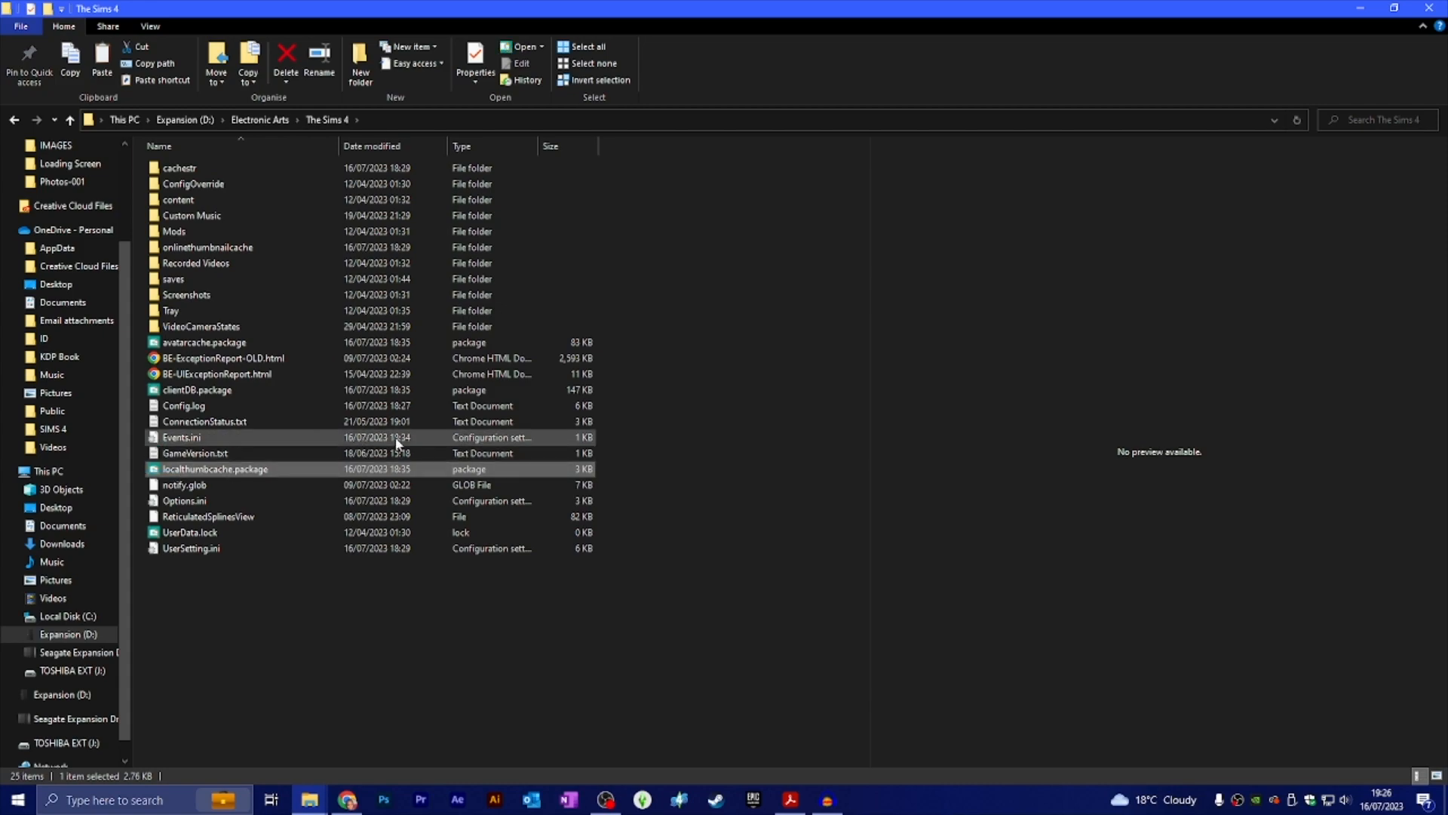
pyautogui.click(289, 57)
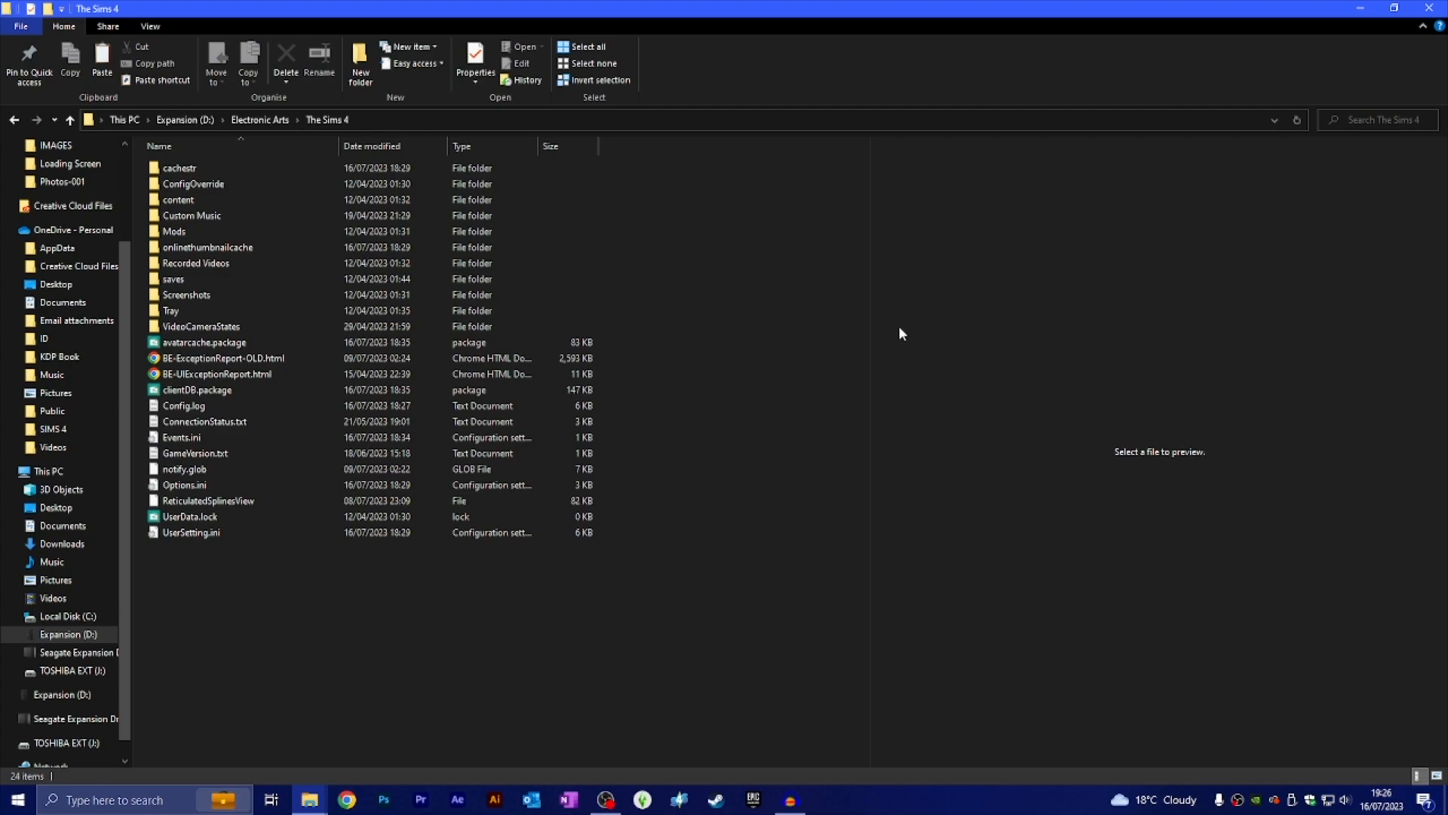
pyautogui.click(1359, 11)
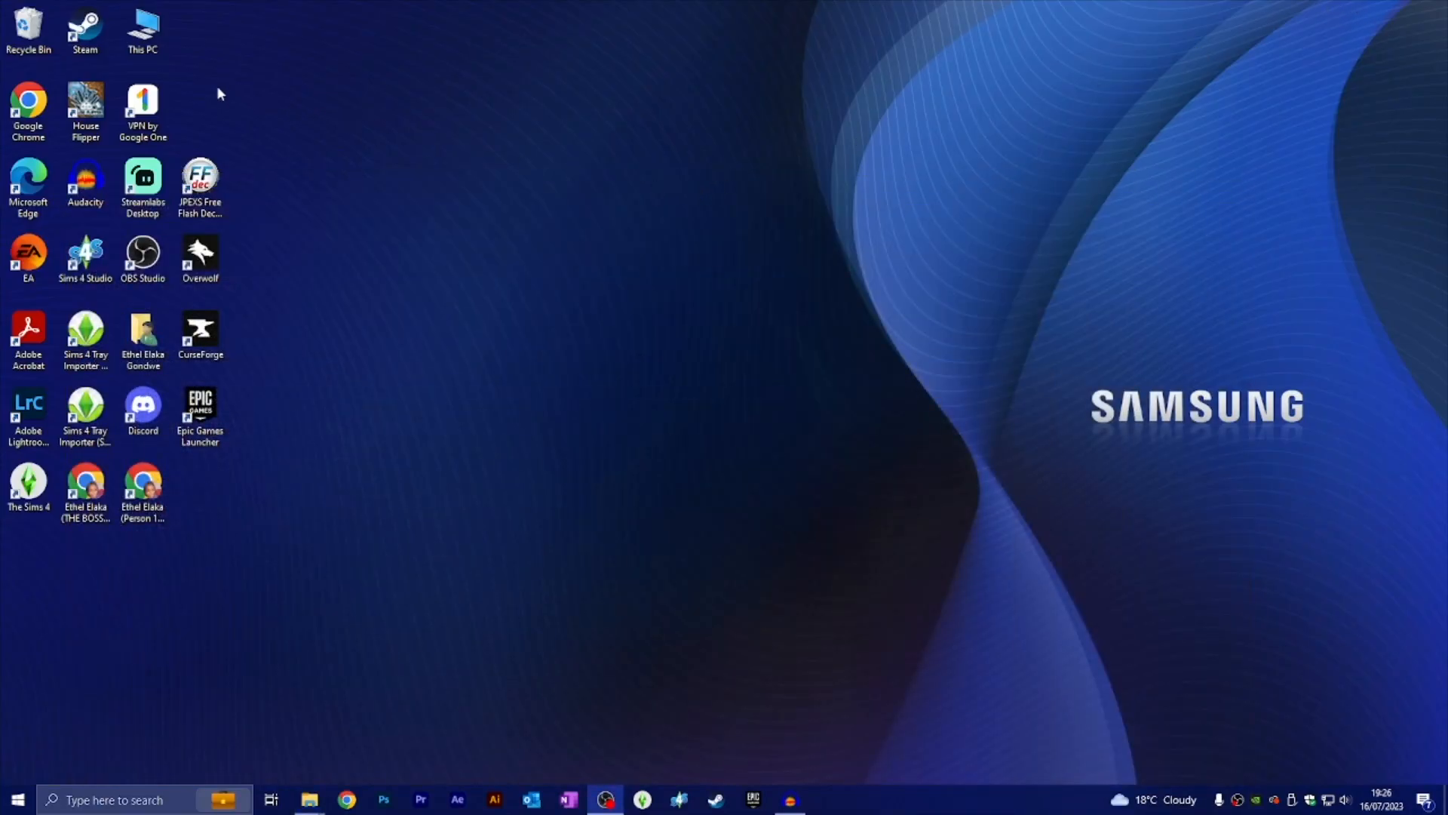
# Step: Empty the Recycle Bin, confirming the deletion, and launch The Sims 4
pyautogui.rightClick(28, 30)
pyautogui.click(84, 63)
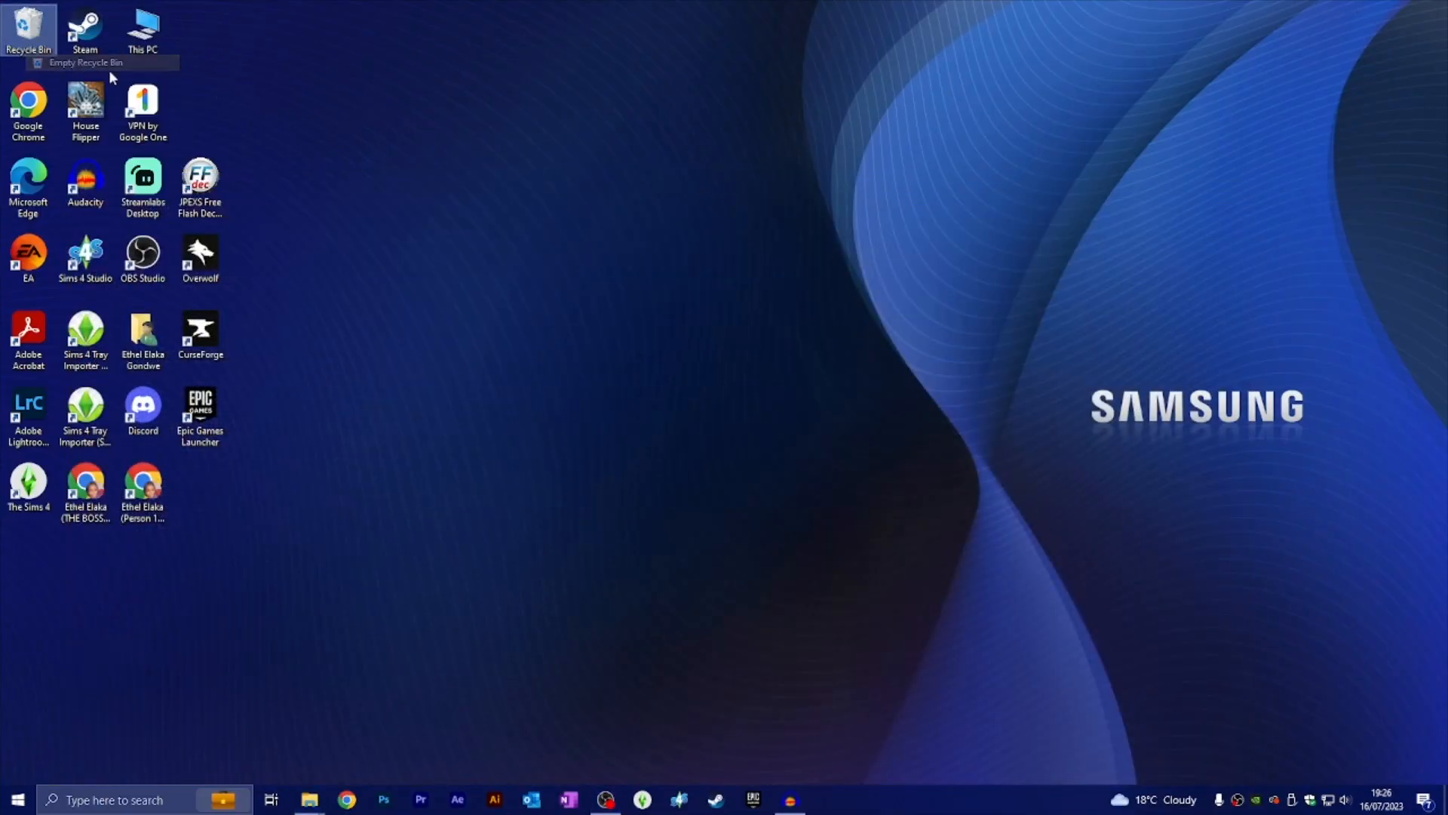
pyautogui.click(778, 411)
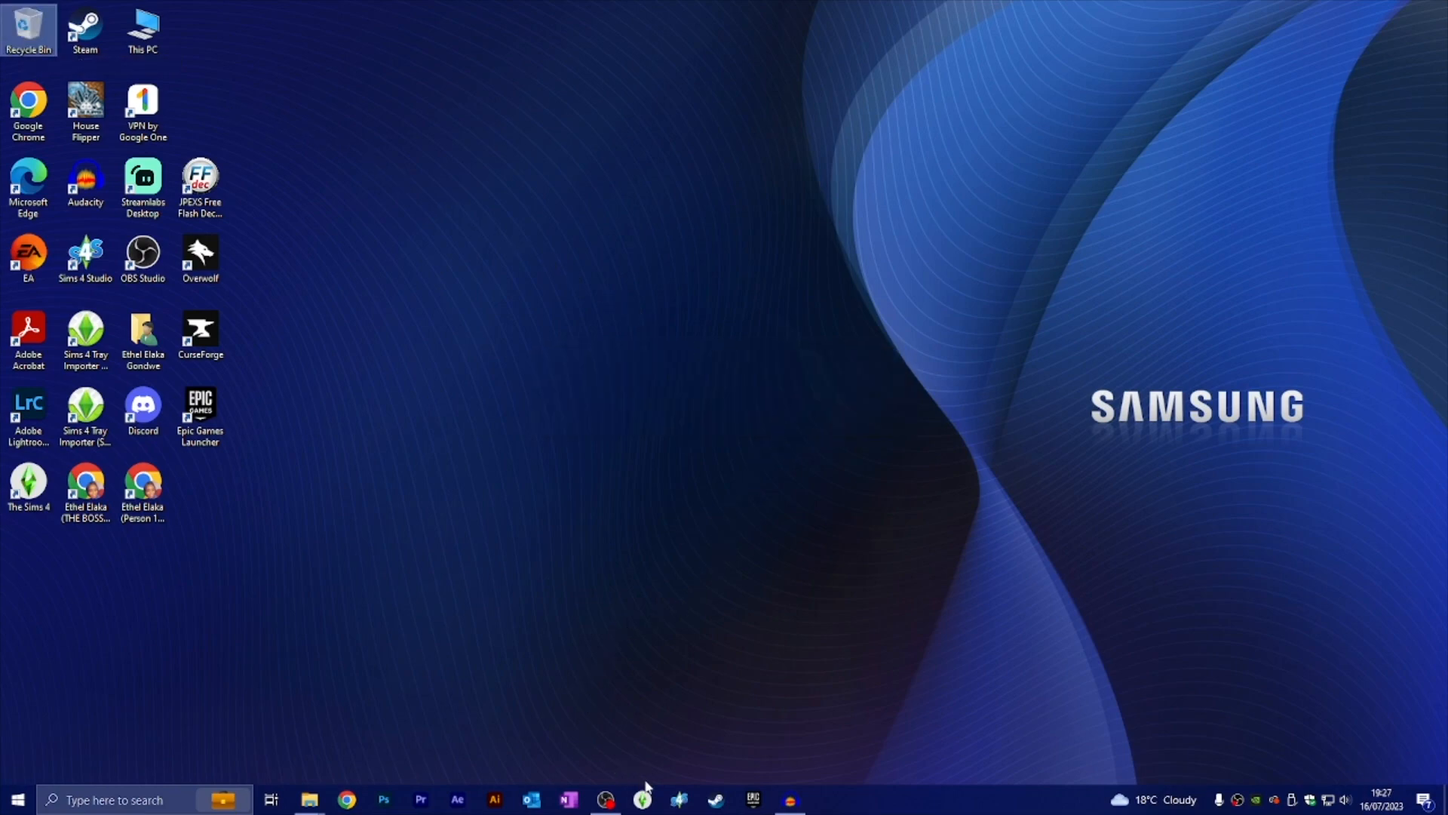
pyautogui.click(647, 804)
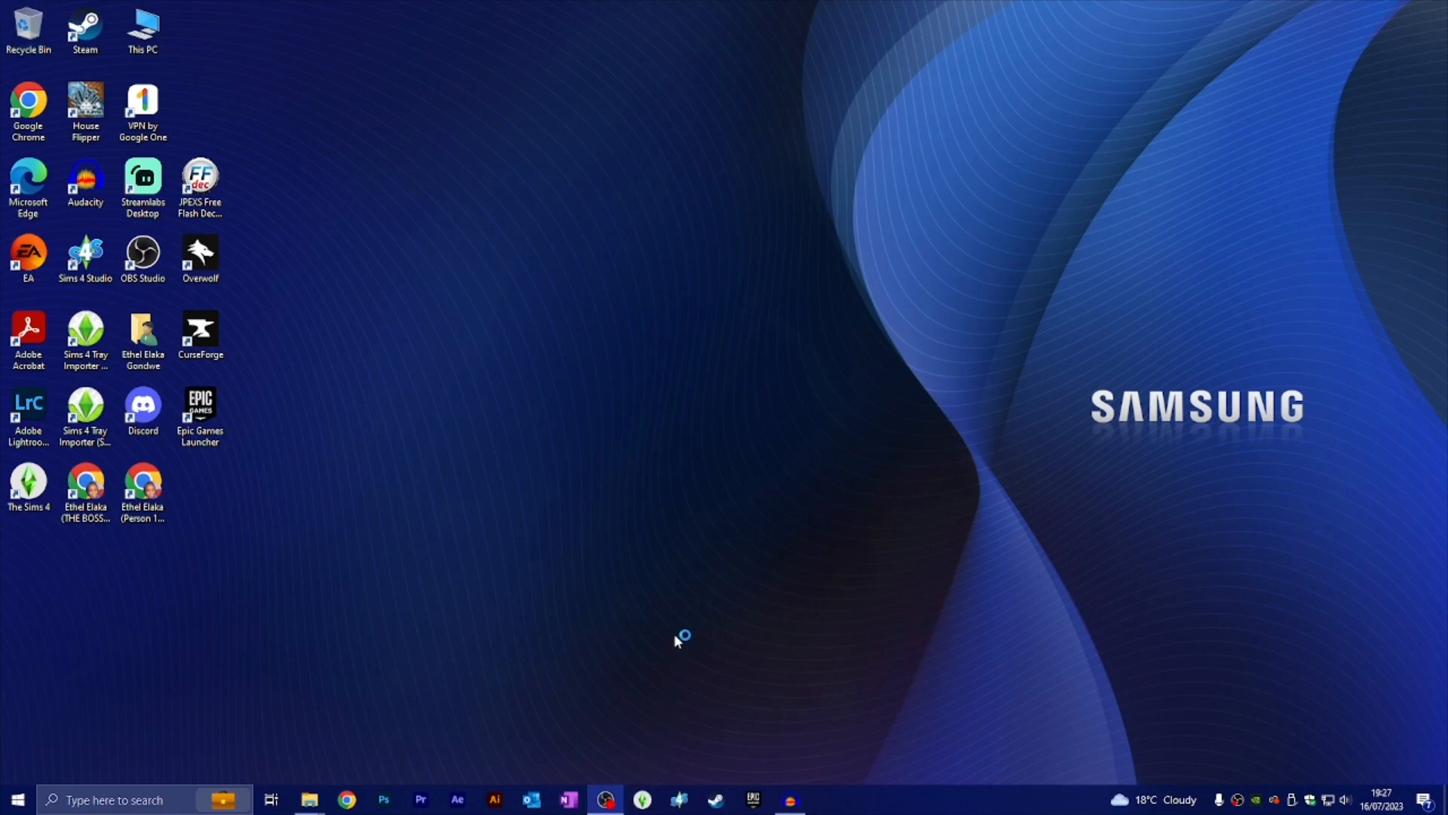